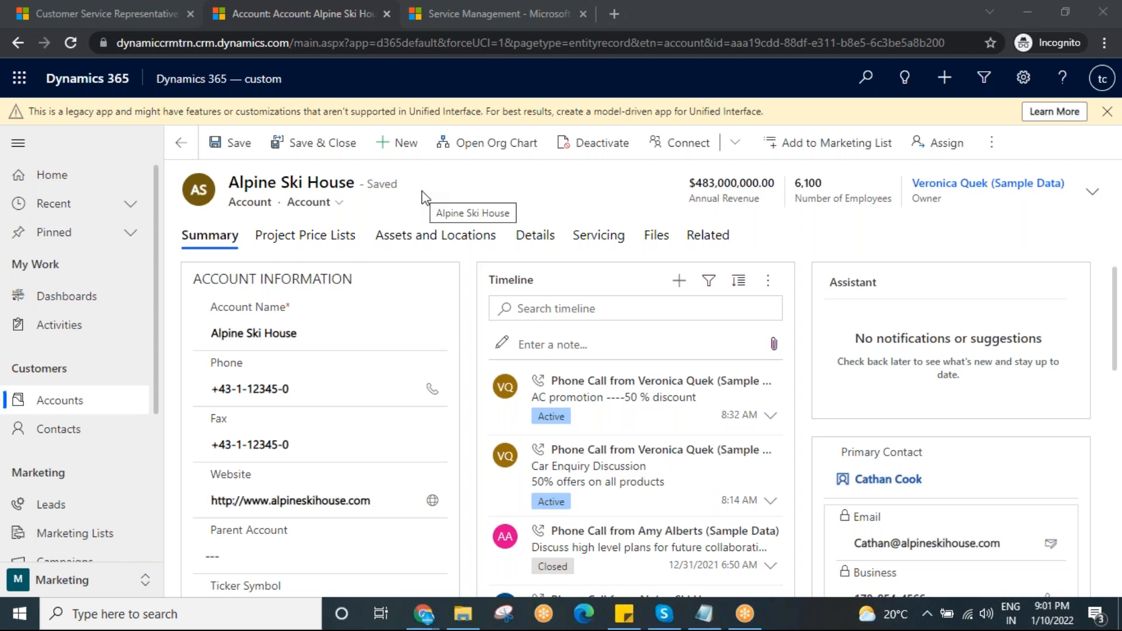
- Toggle between the CSR dashboard and Alpine Ski House account, then enter 'dynamic crm sign up' in Edge
left_click(99, 13)
left_click(283, 9)
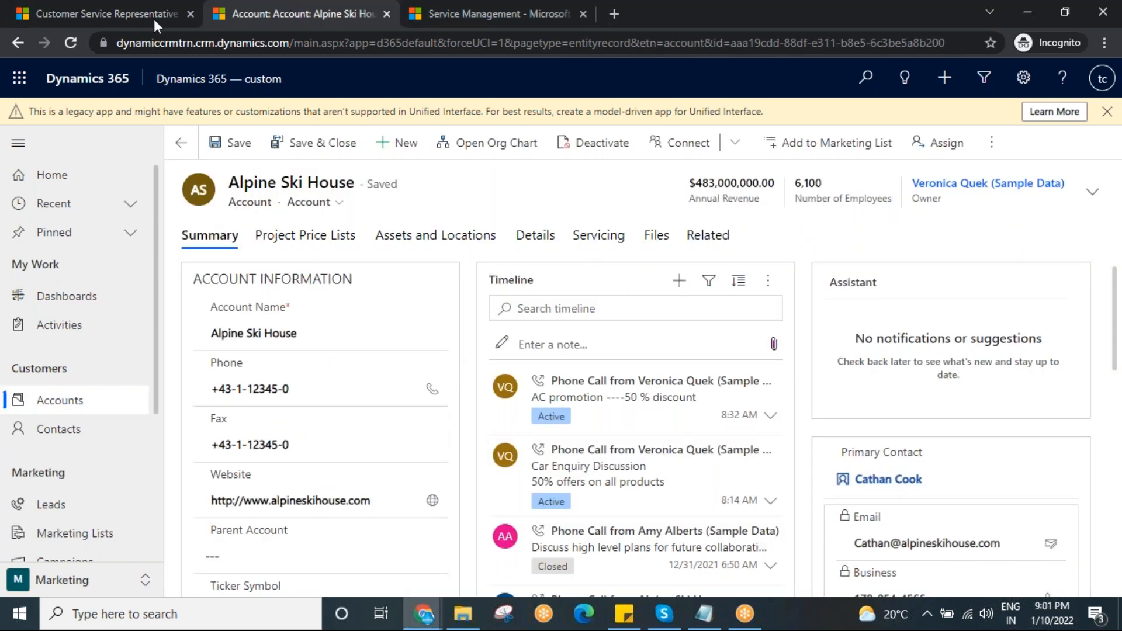
left_click(128, 16)
left_click(268, 3)
left_click(126, 8)
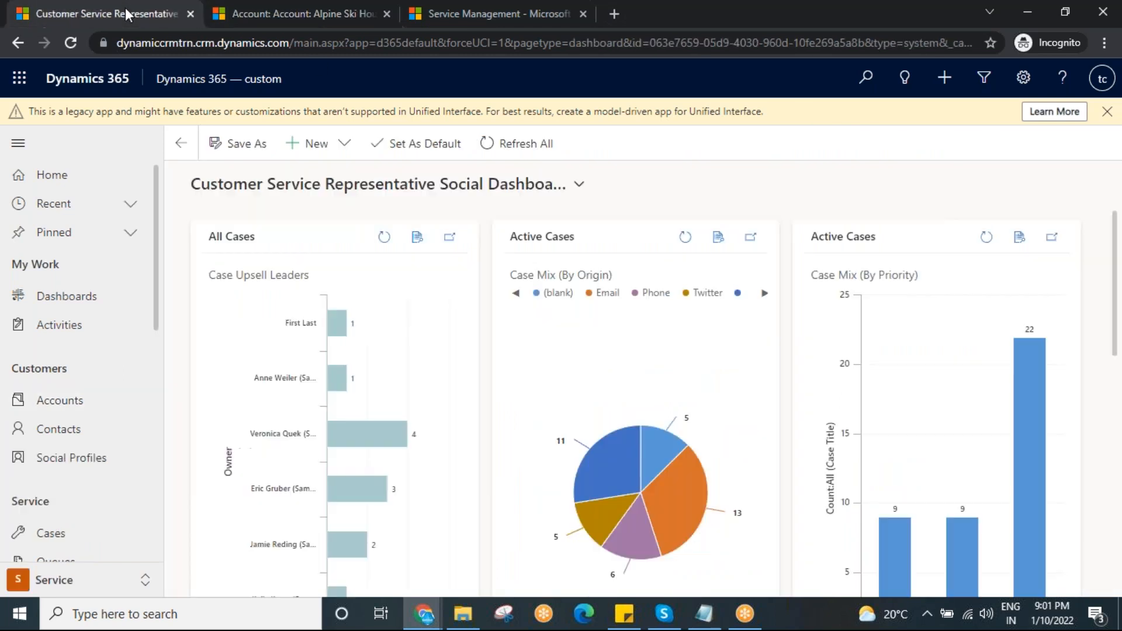
left_click(293, 11)
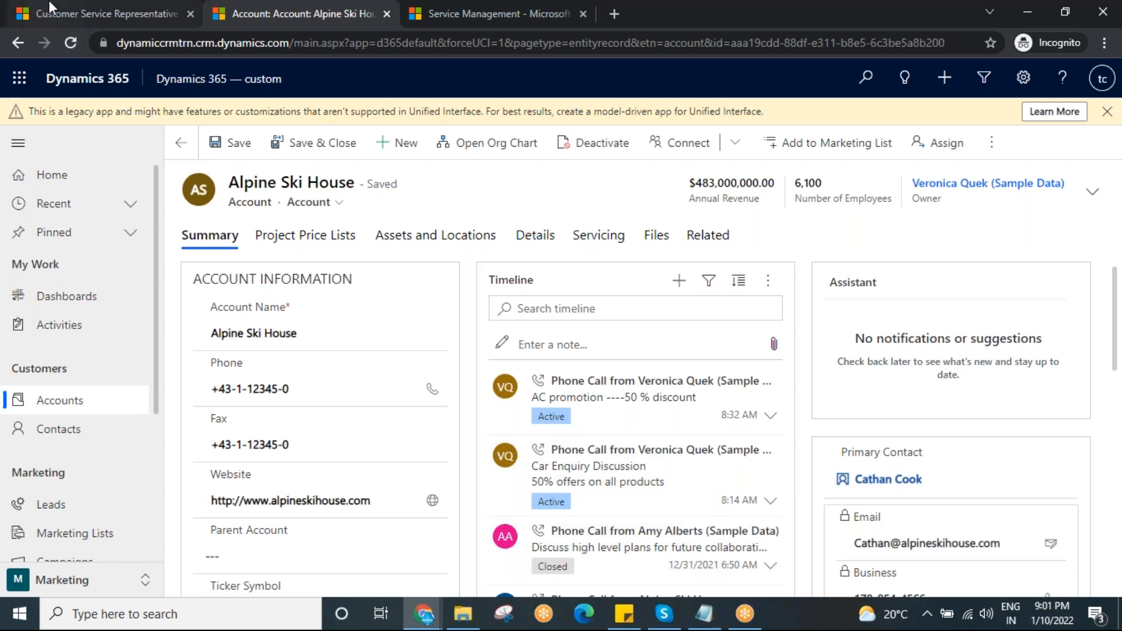
left_click(585, 615)
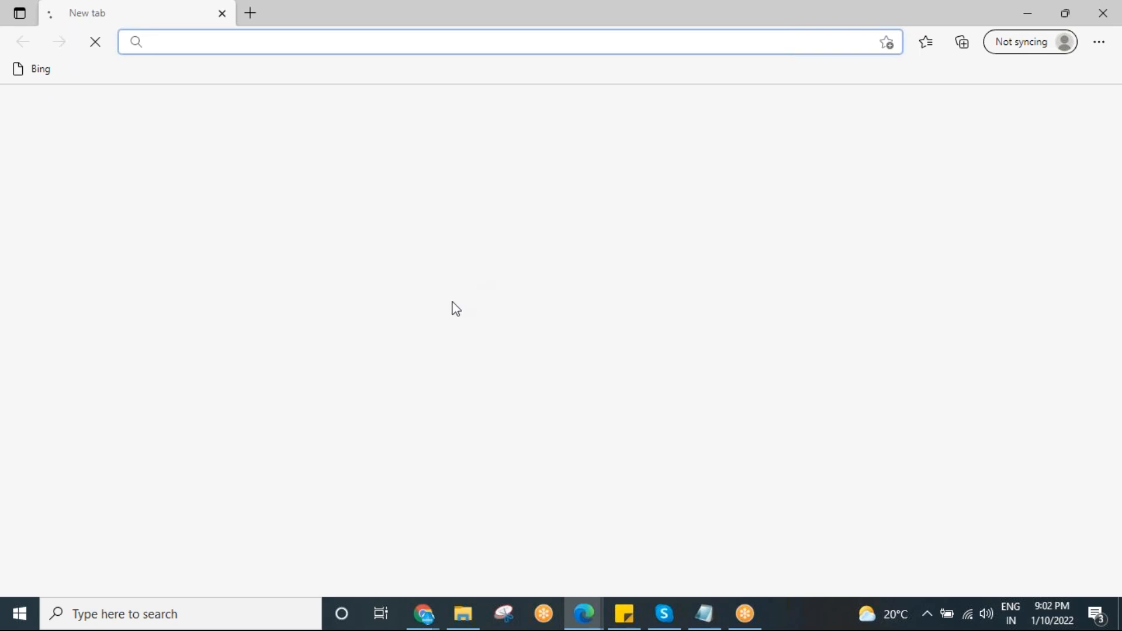
type("d")
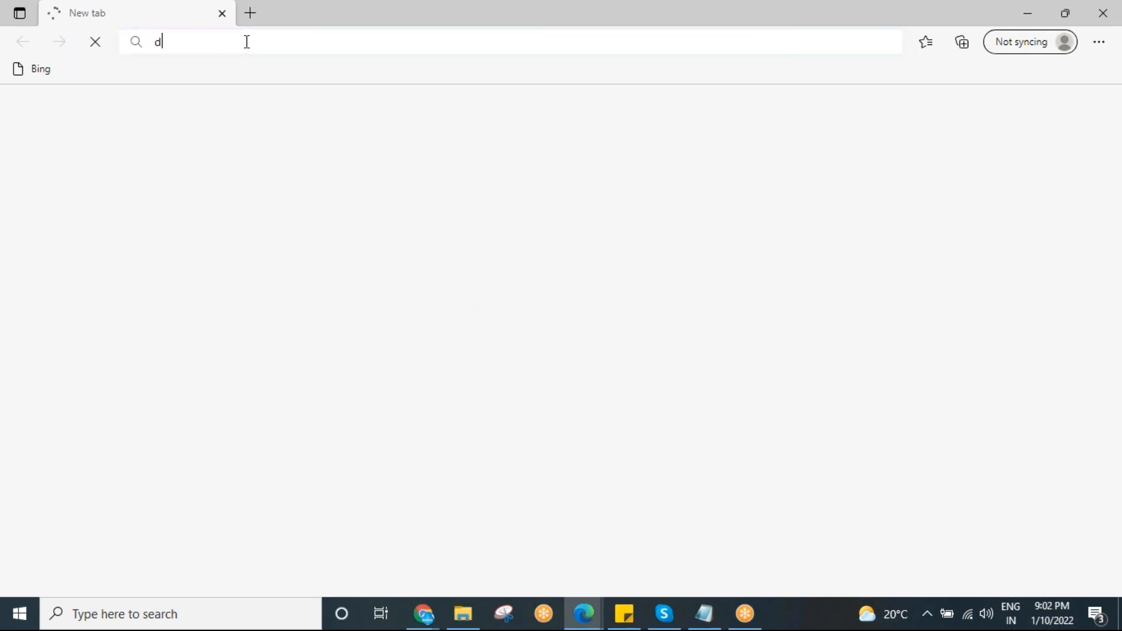
type("ynamic crm sign up")
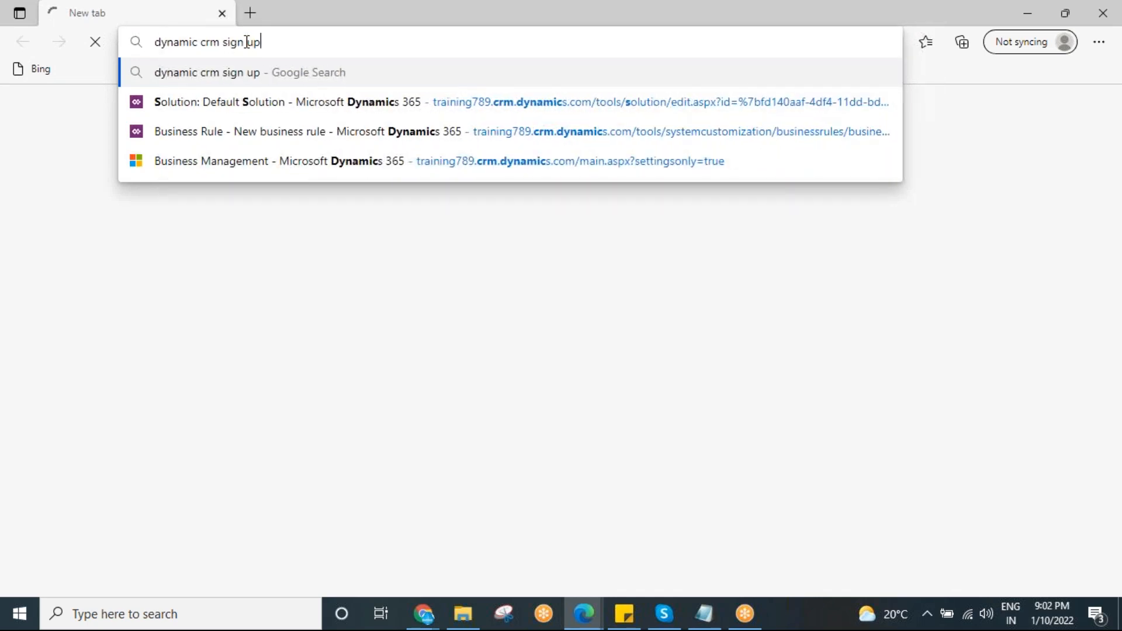
- Search 'dynamic crm sign up' and open the 'Get started with a Dynamics 365 free trial' result
key("Return")
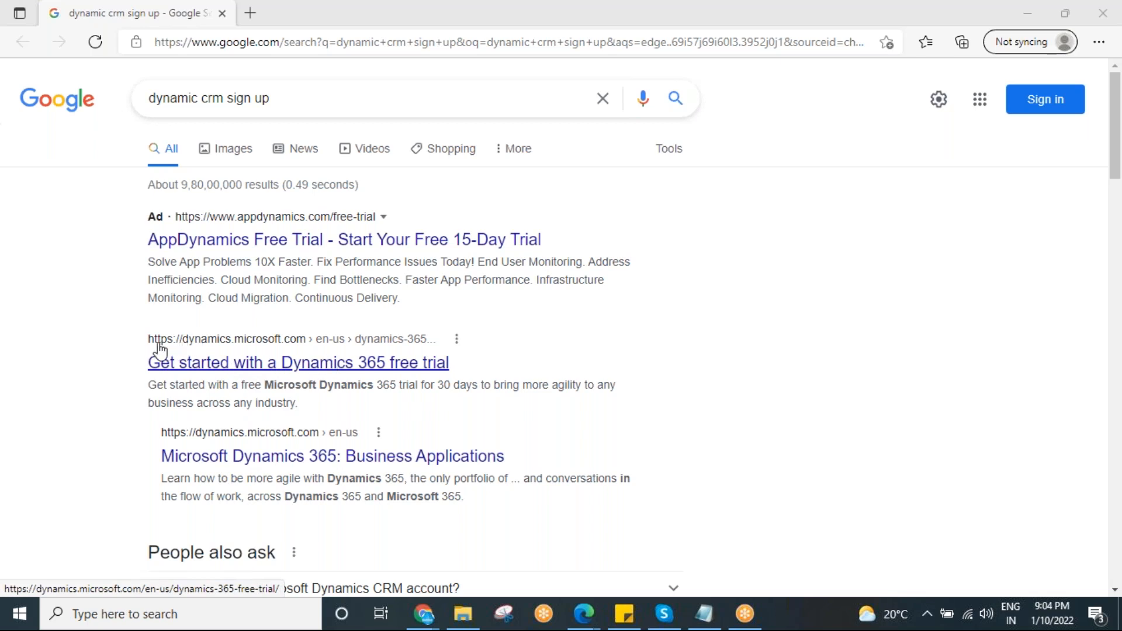
left_click(275, 366)
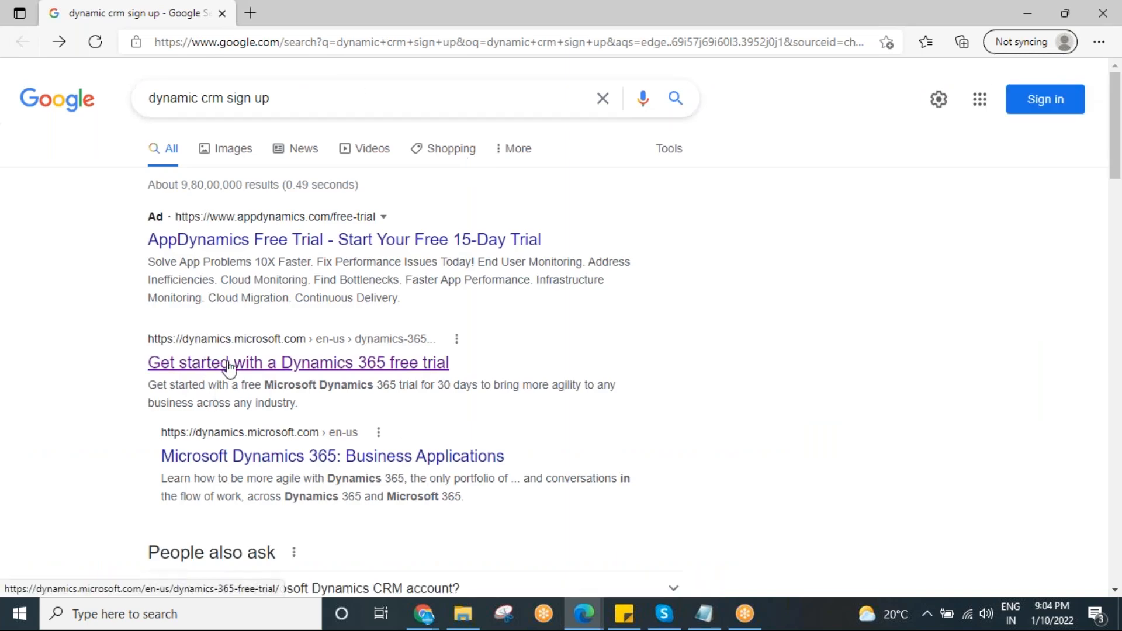
- On the Dynamics 365 trial page, scroll to the Sales card and choose Try for free
left_click(476, 341)
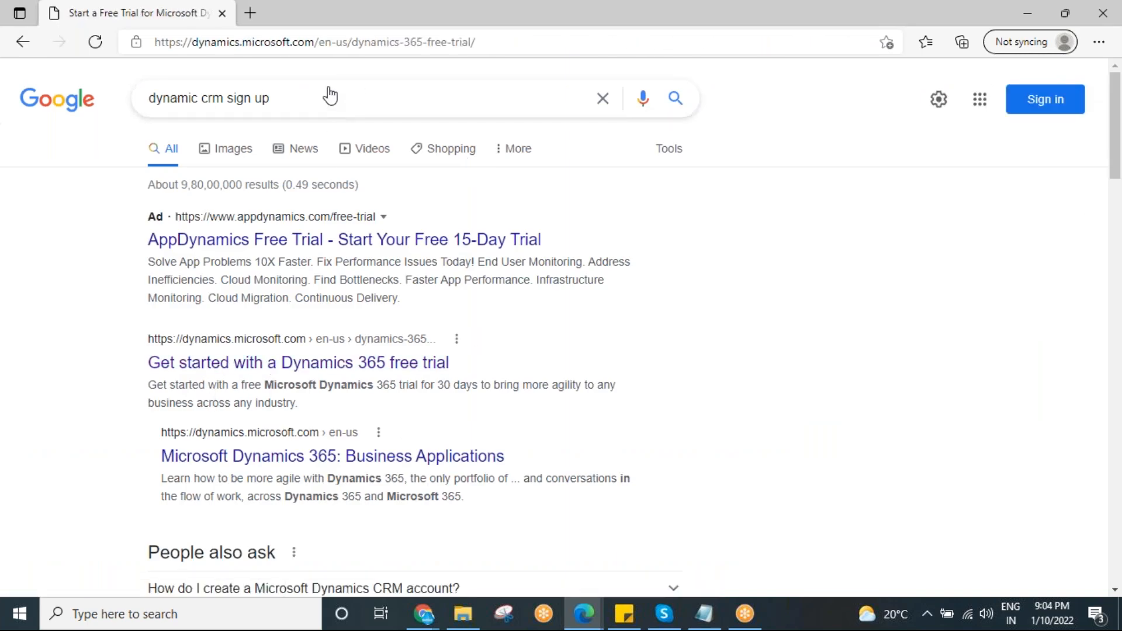
left_click(323, 46)
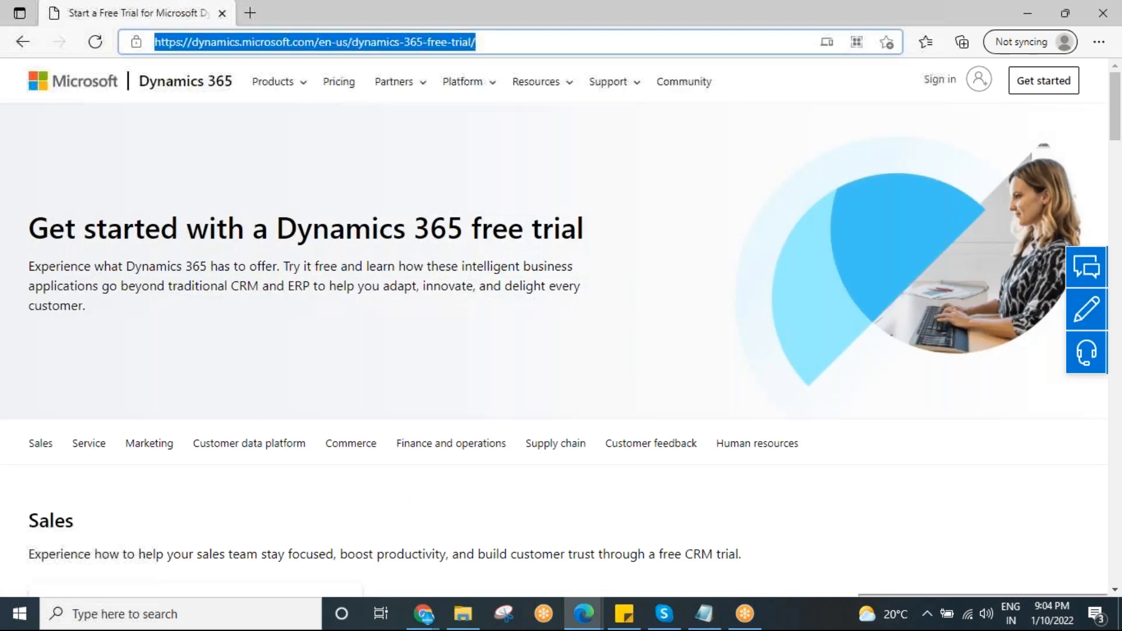
left_click(1005, 238)
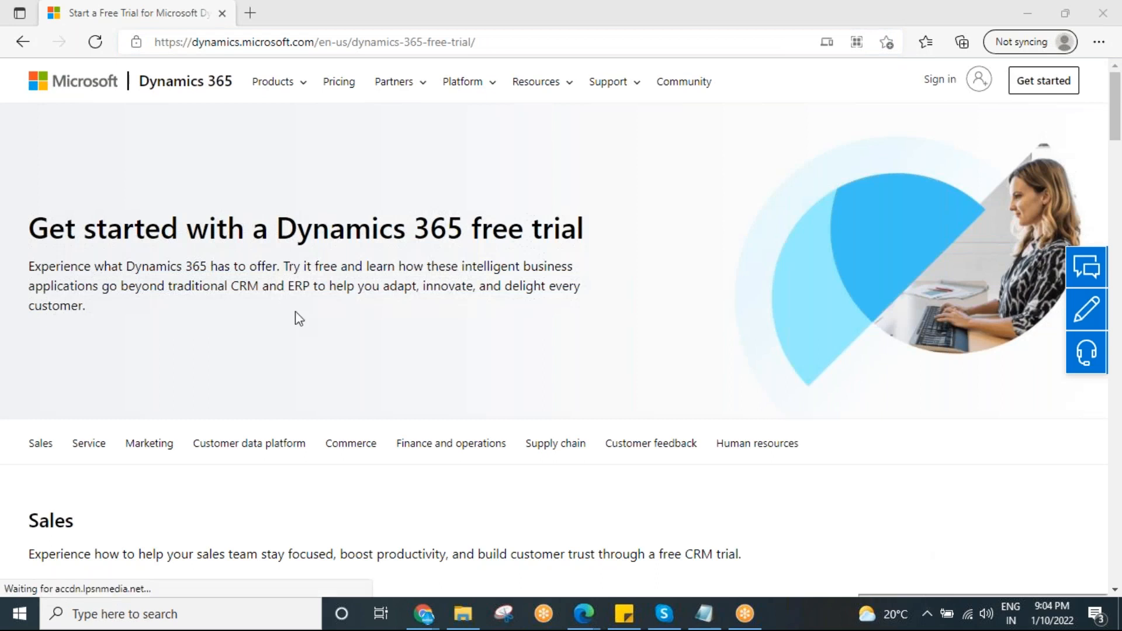
scroll(299, 367, "down", 3)
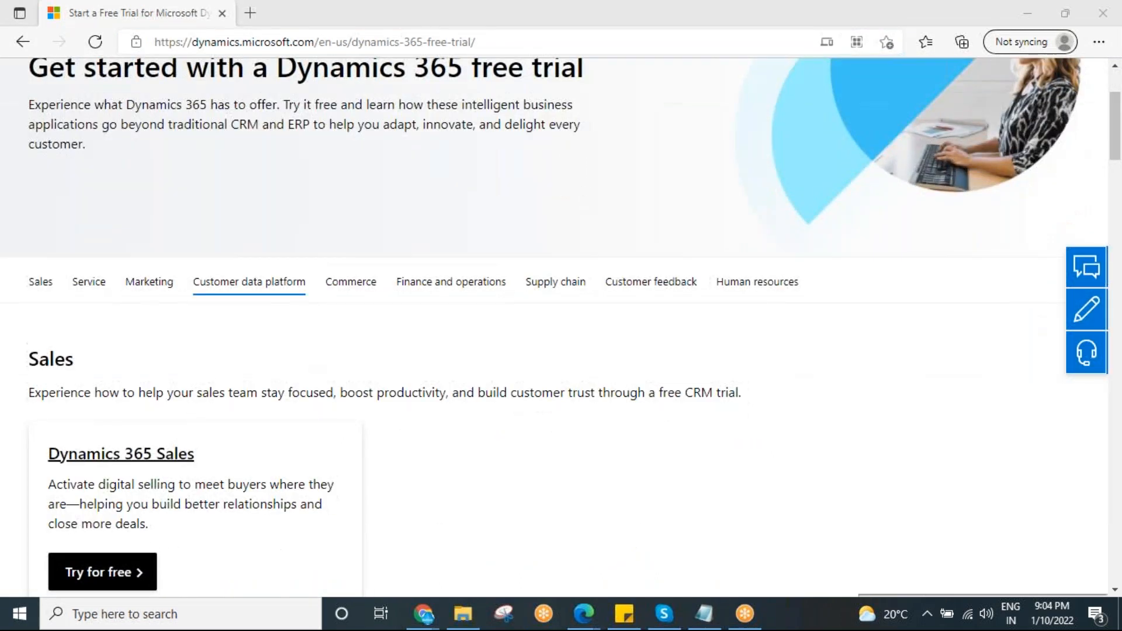
scroll(834, 68, "up", 3)
scroll(181, 465, "down", 3)
scroll(100, 450, "down", 4)
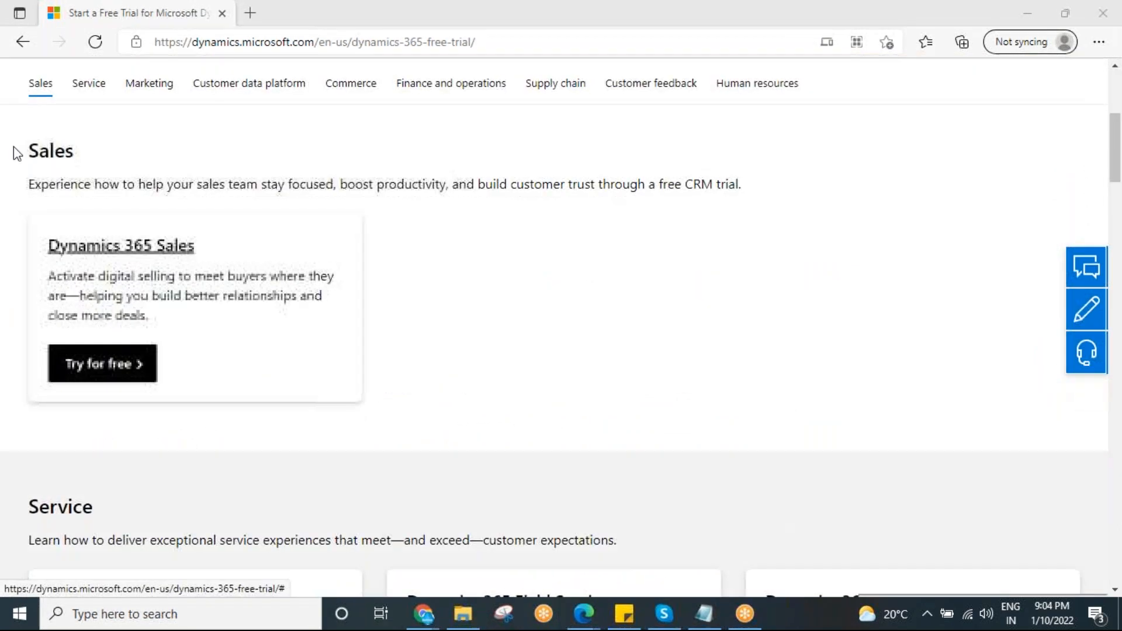
left_click(97, 367)
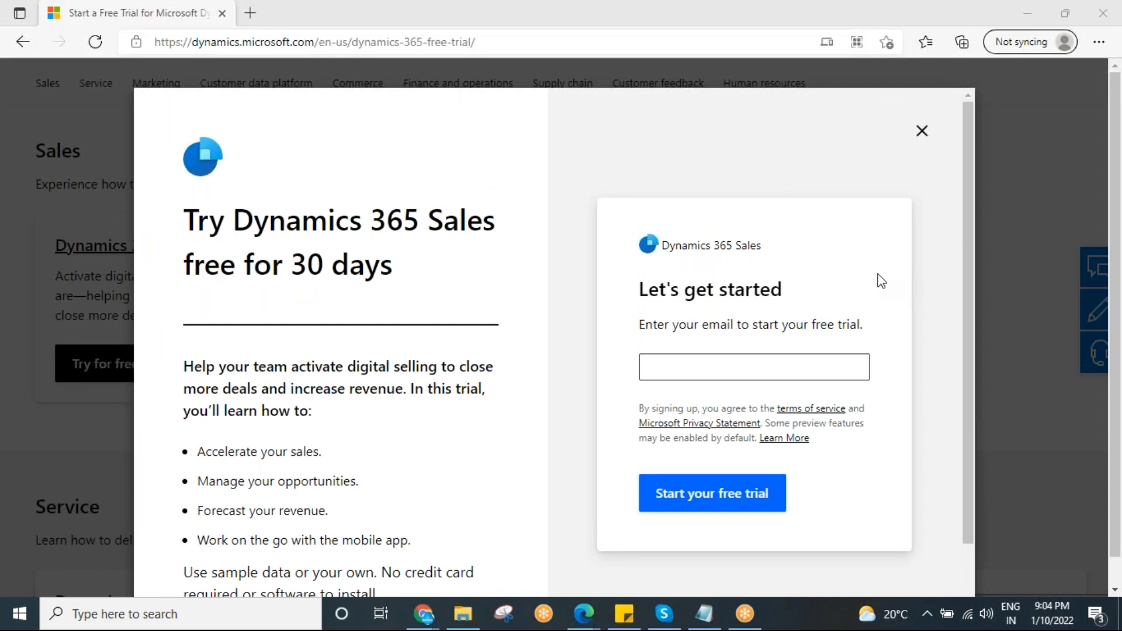
- Enter an email in the Dynamics 365 Sales trial form and submit it
left_click(690, 220)
left_click(710, 368)
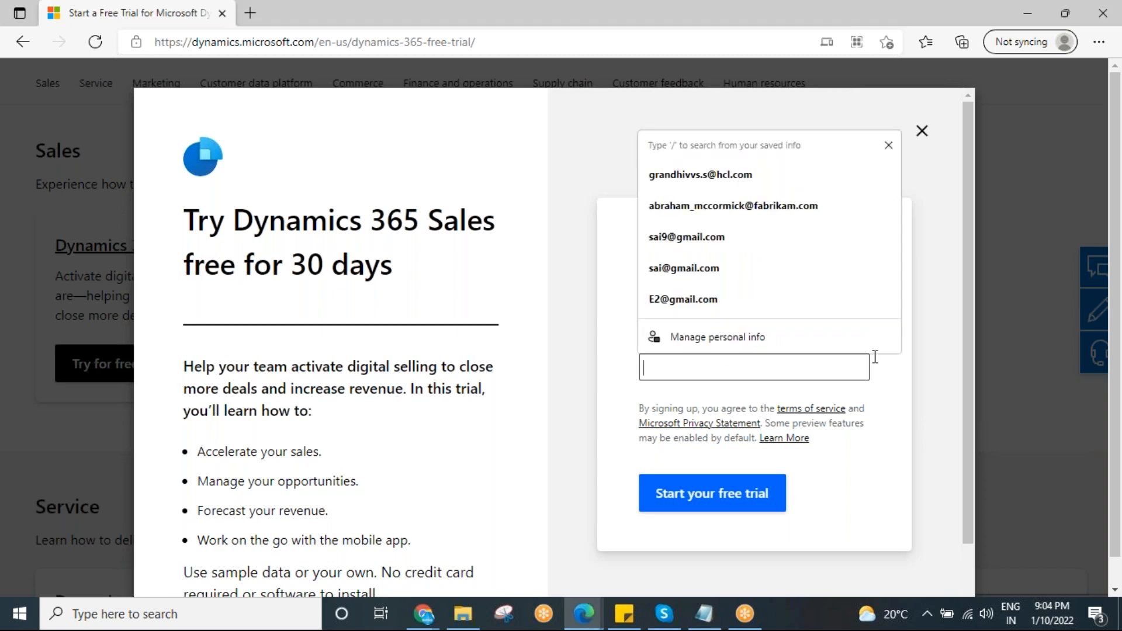
left_click(911, 374)
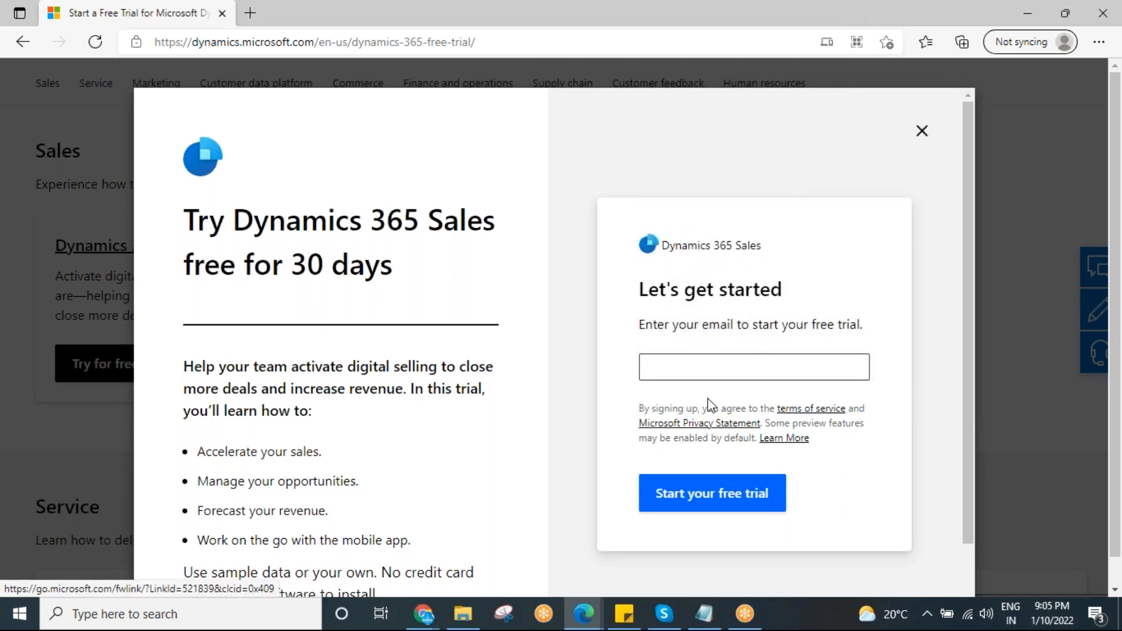
left_click(697, 363)
left_click(698, 376)
left_click(691, 373)
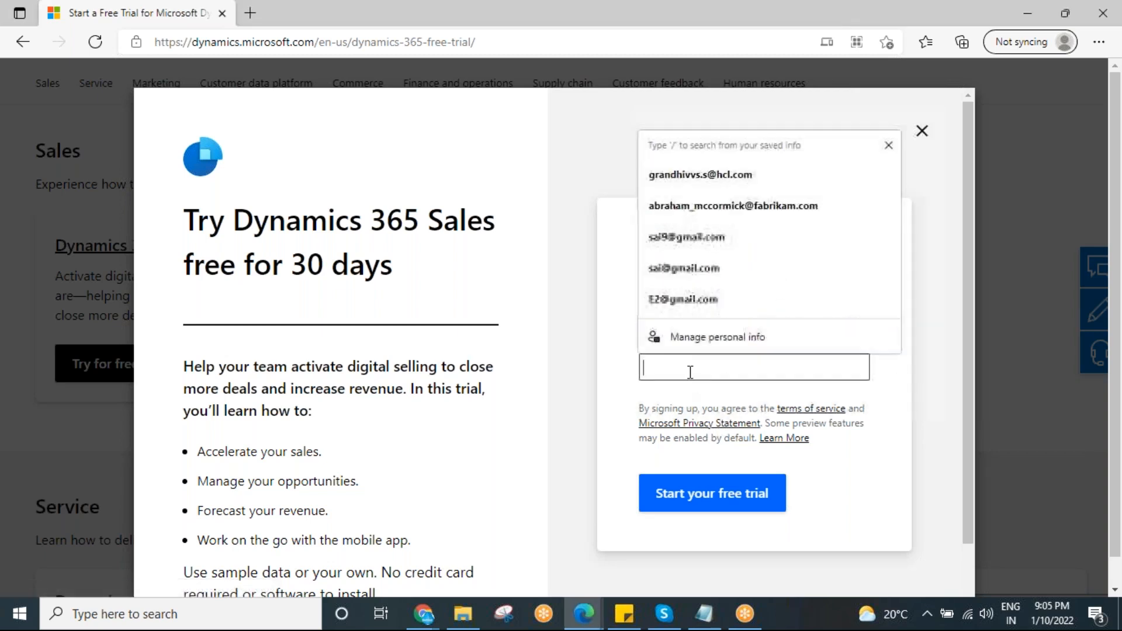
left_click(700, 513)
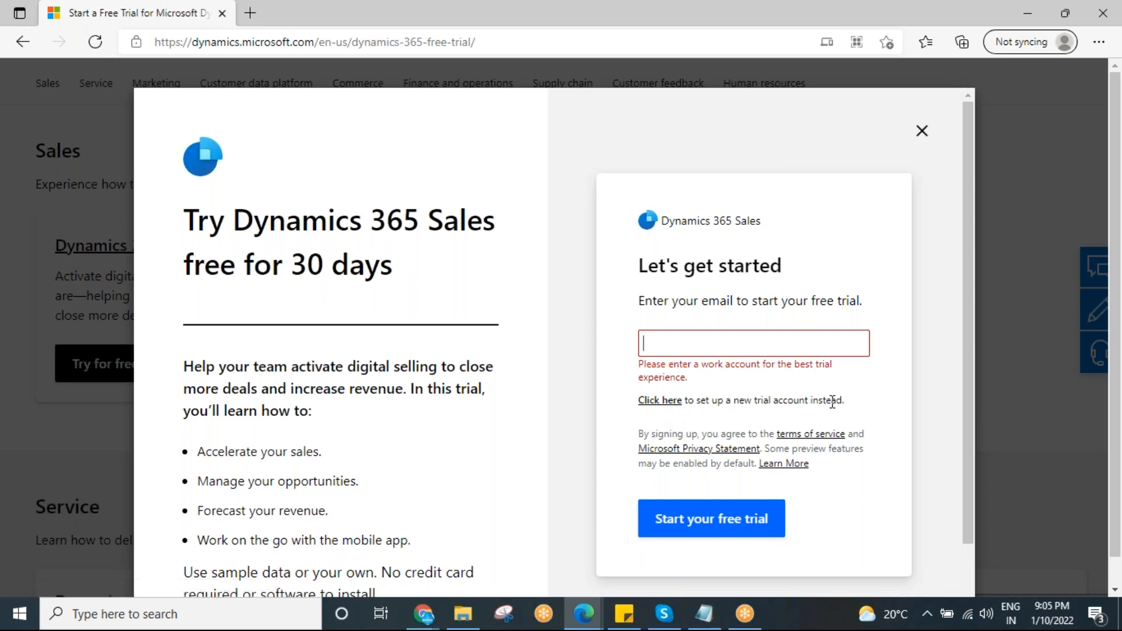
- Choose to set up a new trial account instead, reaching the Sales Premium signup page
left_click_drag(844, 402, 638, 402)
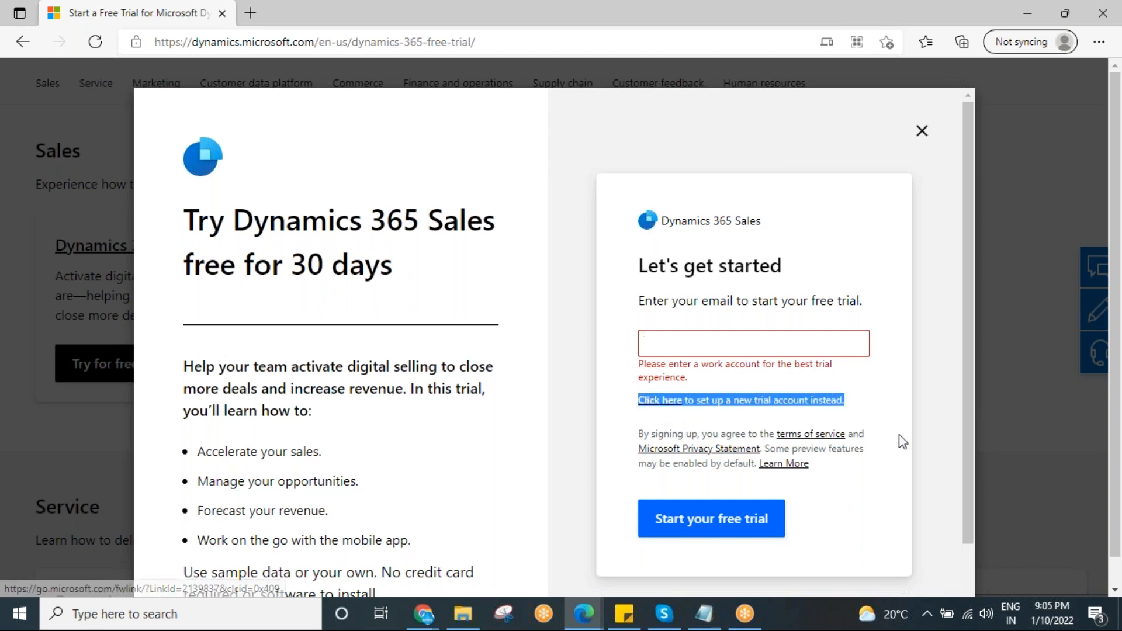
left_click(684, 345)
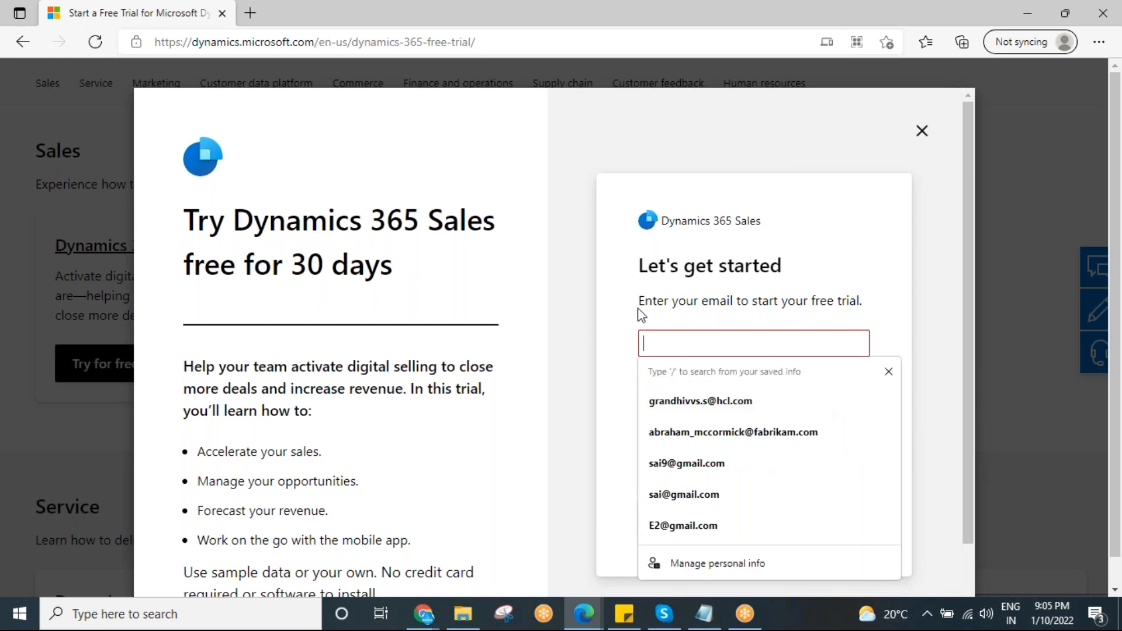
left_click(865, 244)
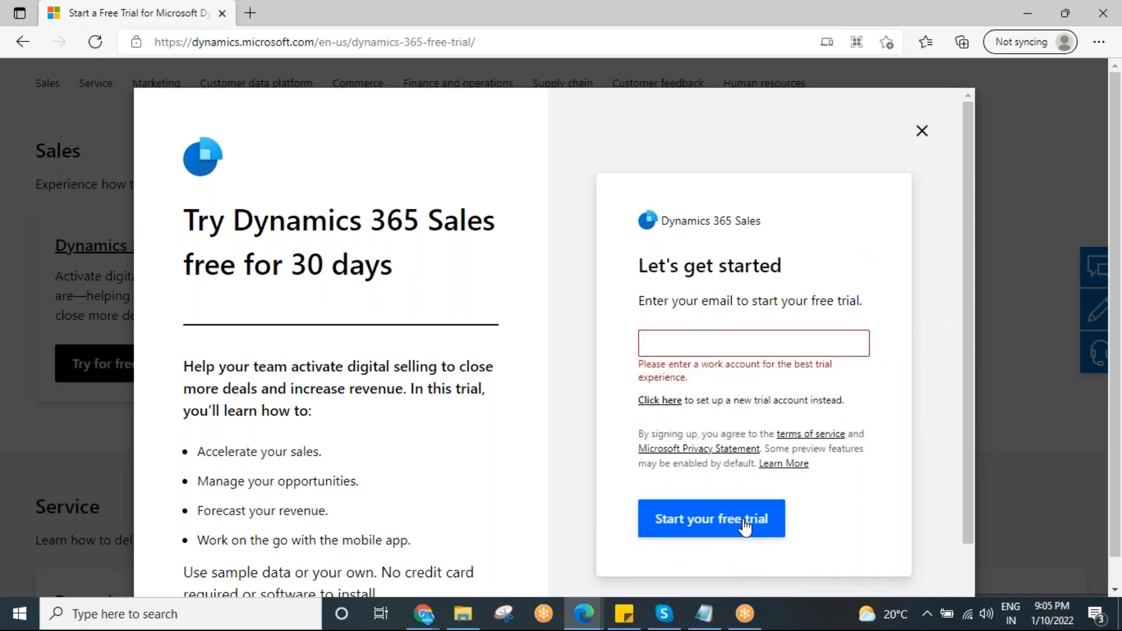
left_click(657, 402)
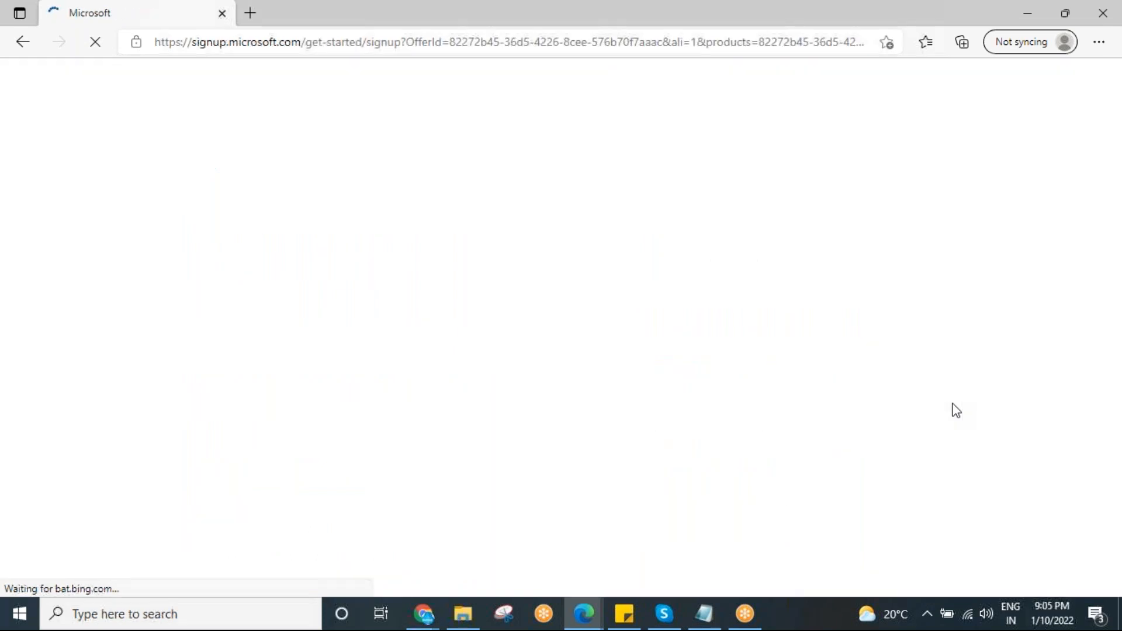
left_click(462, 44)
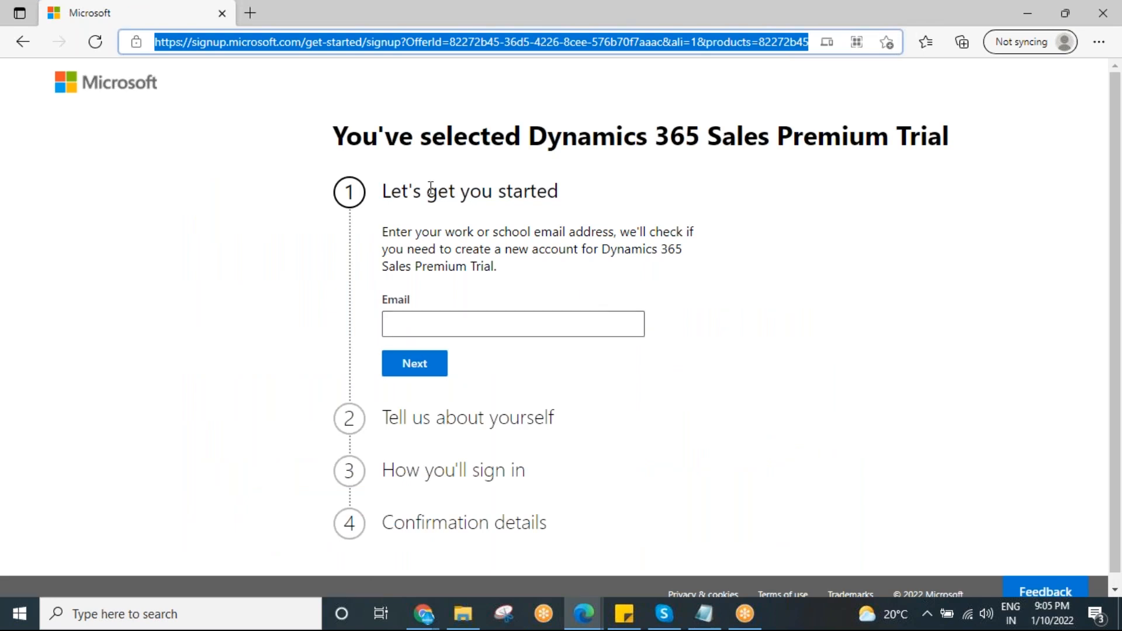
- Enter the work email on the Sales Premium Trial signup, submit it, and choose Set up account
left_click(796, 29)
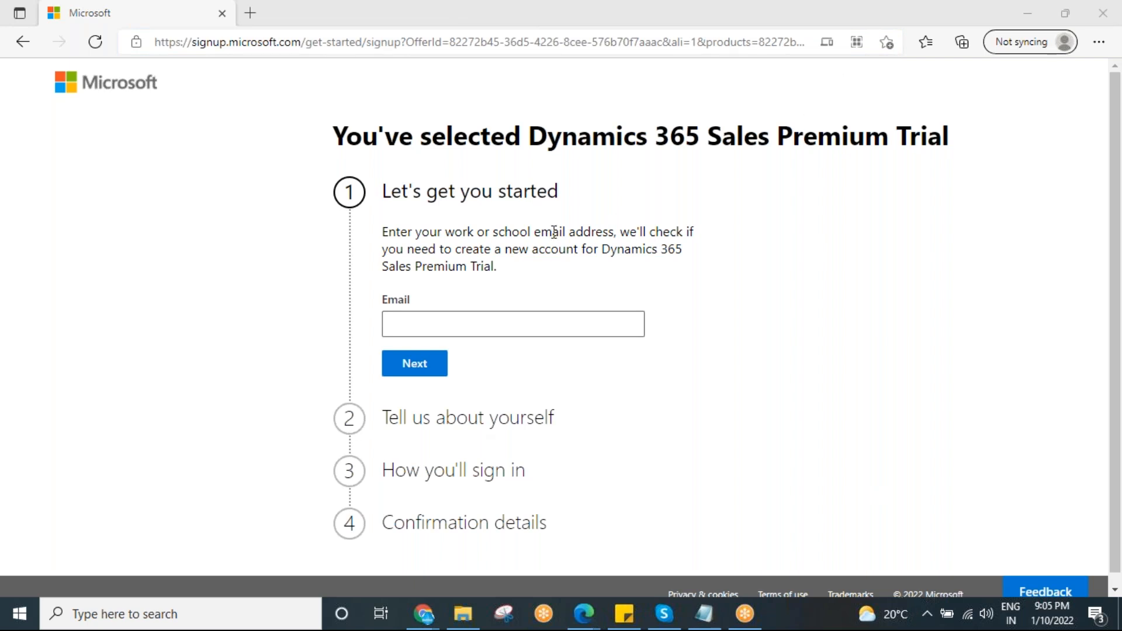
left_click_drag(964, 140, 315, 146)
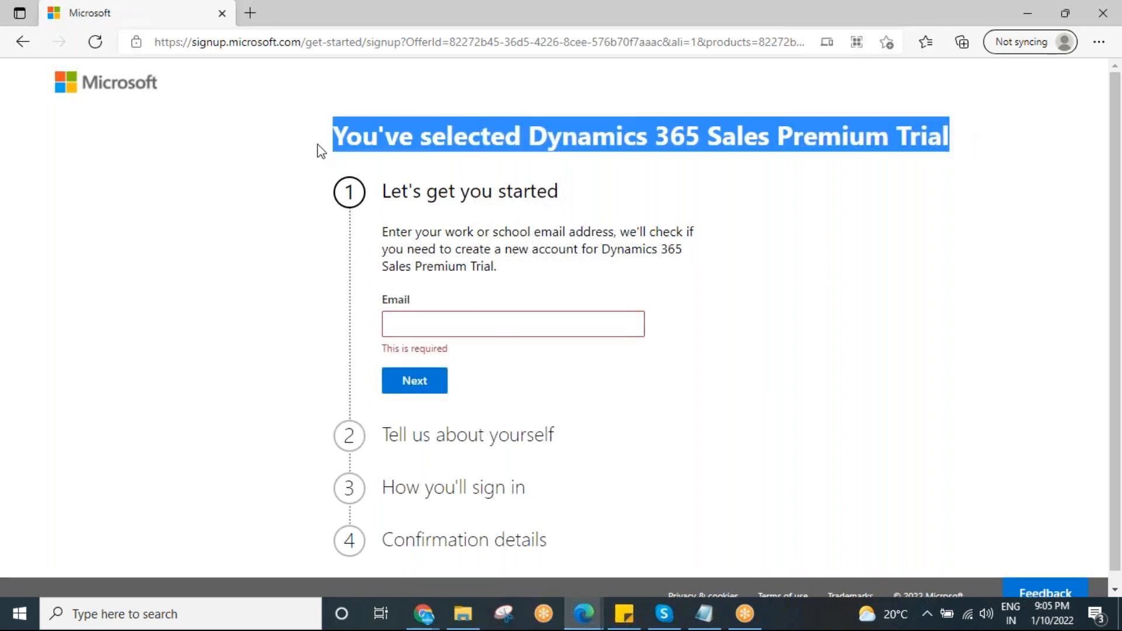
left_click(503, 322)
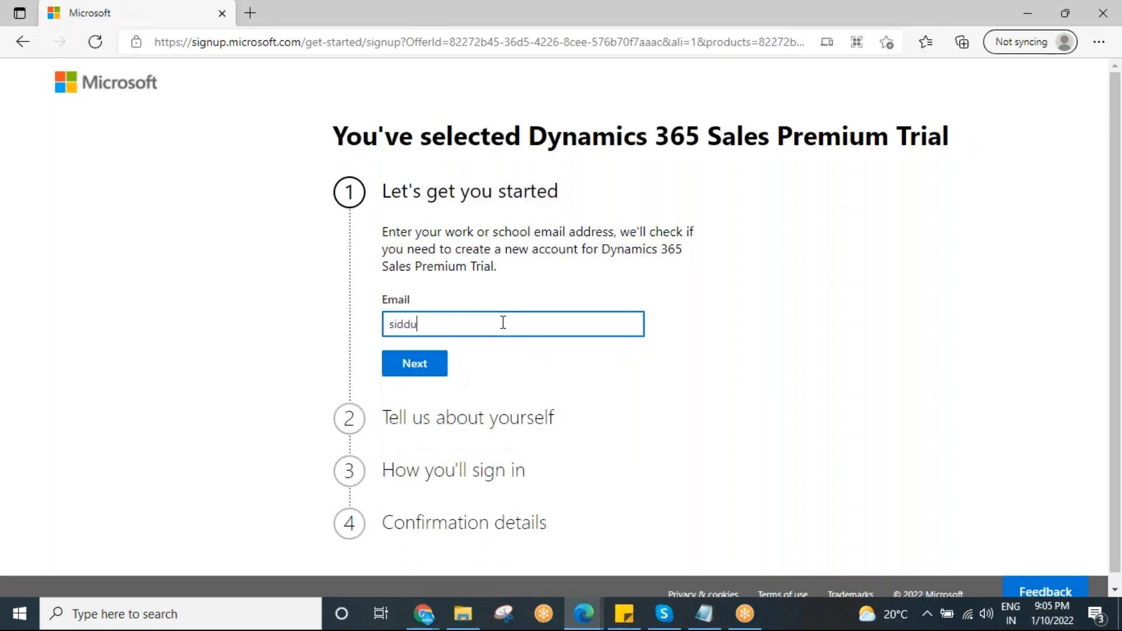
left_click(415, 371)
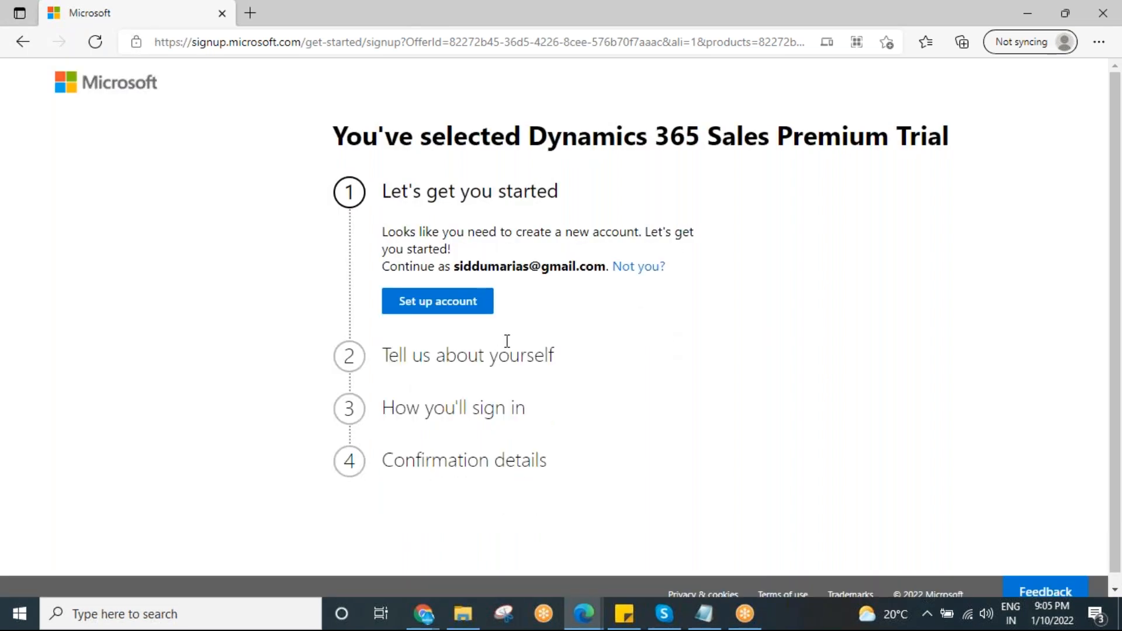
left_click(425, 304)
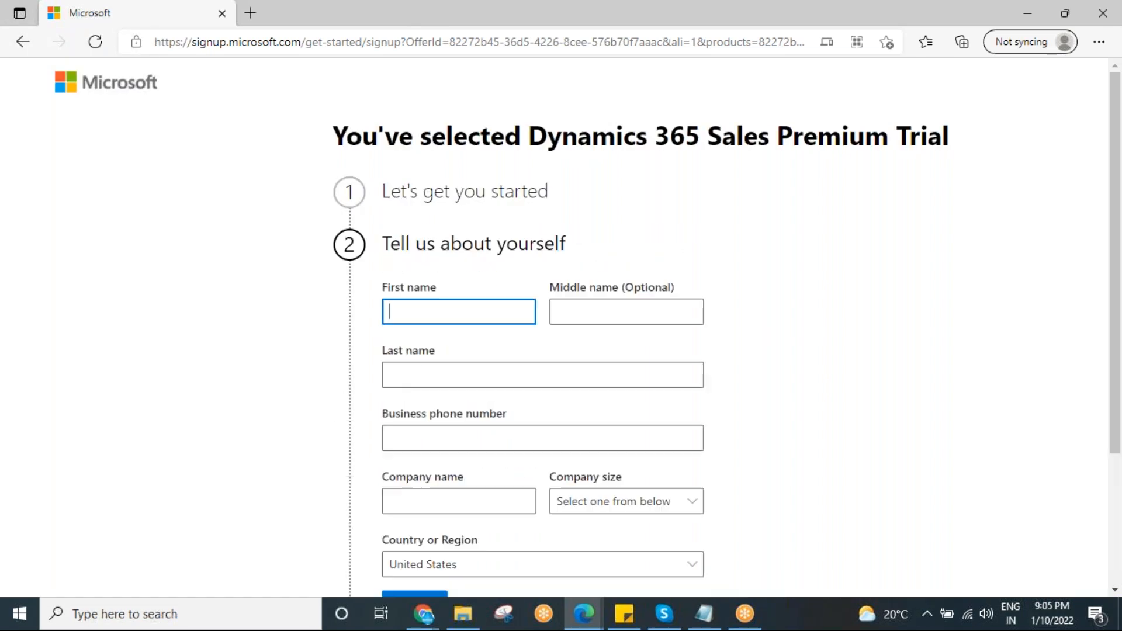
- Enter the first and last name, moving the last name out of the middle-name field
left_click(425, 307)
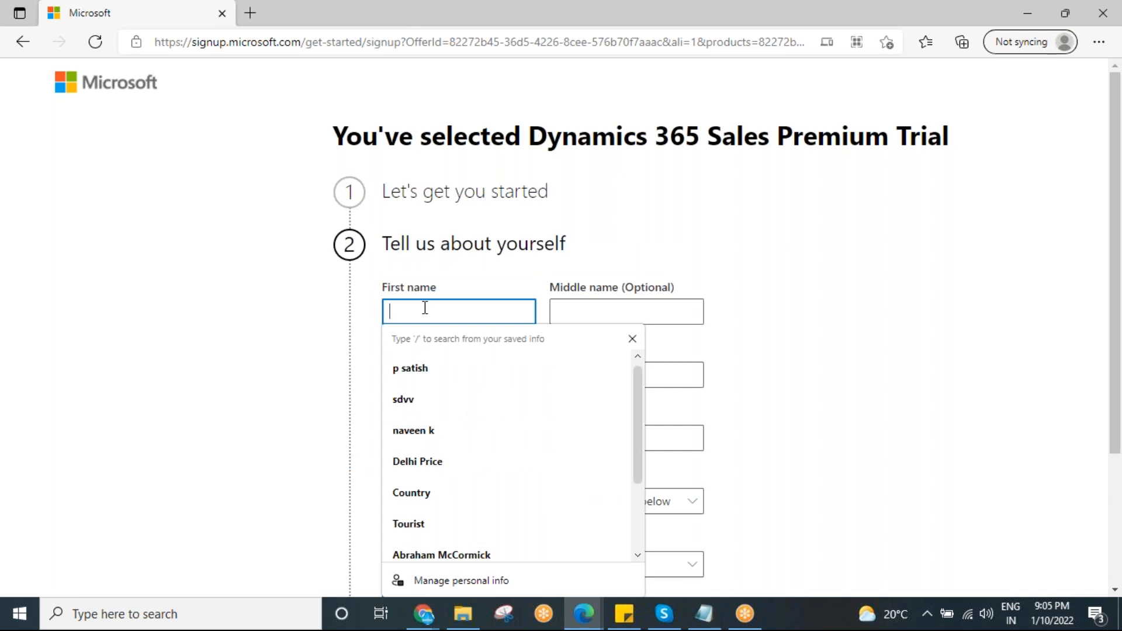
type("trail")
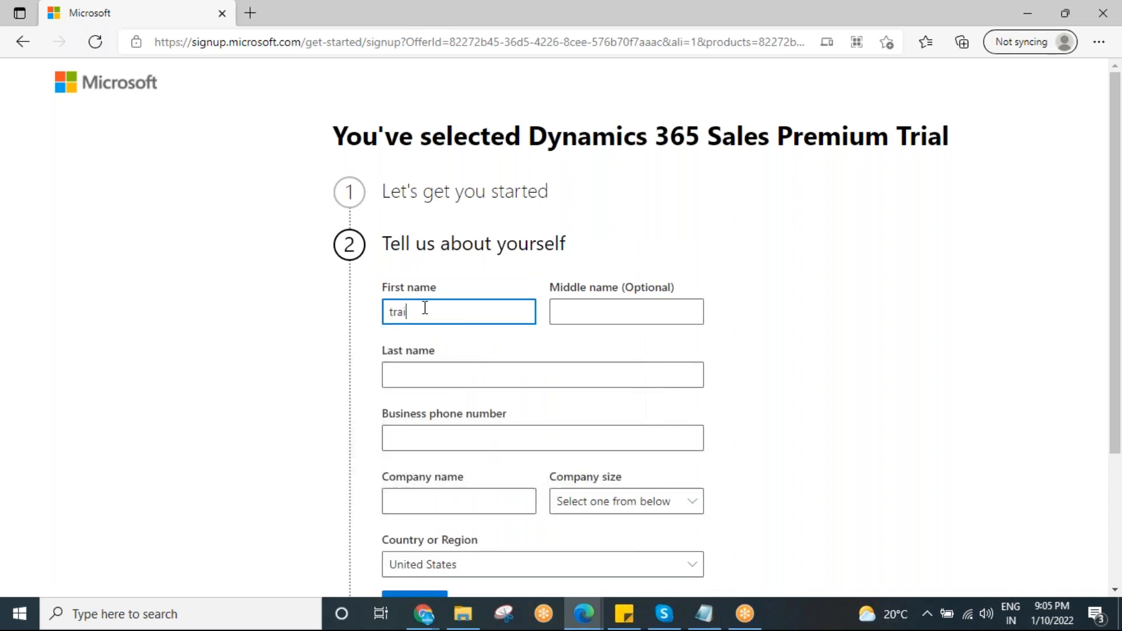
left_click(618, 315)
type("365")
left_click(895, 358)
scroll(745, 376, "down", 1)
left_click_drag(613, 232, 454, 231)
key("ctrl+x")
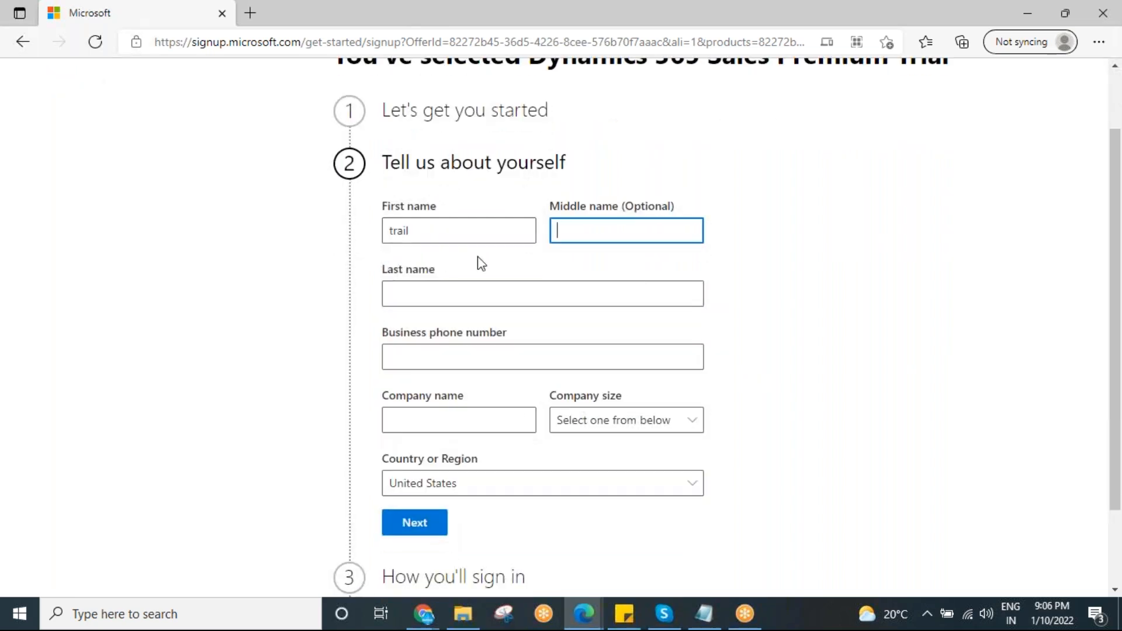
left_click(471, 287)
key("ctrl+v")
- Enter the business phone number, company name dynamic365 and company size 50-249 people
left_click(477, 353)
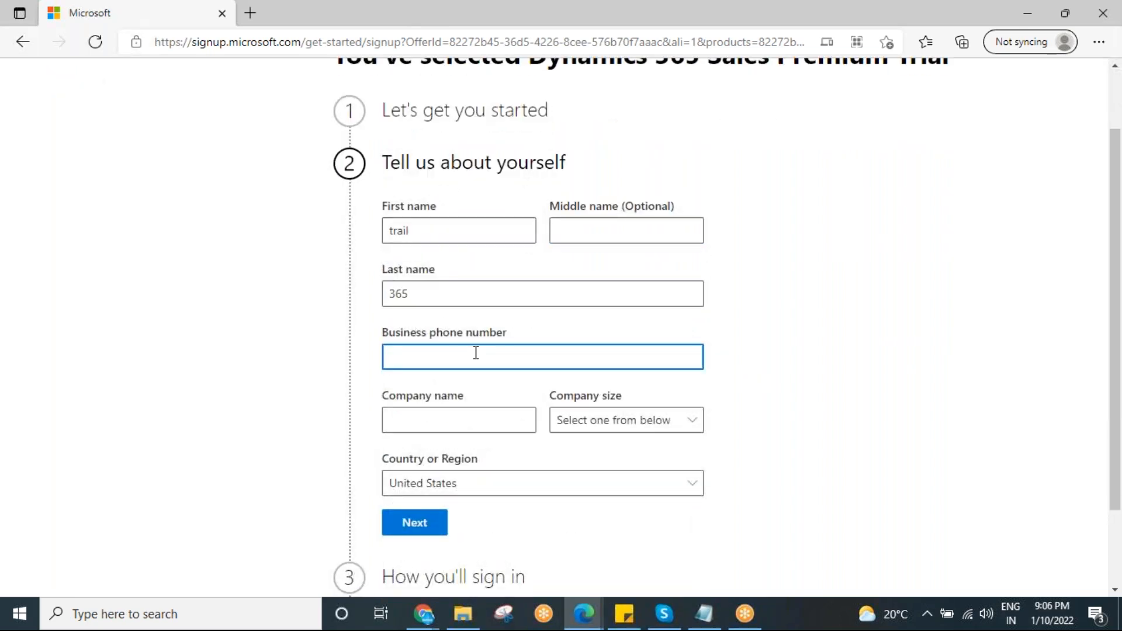
left_click(461, 429)
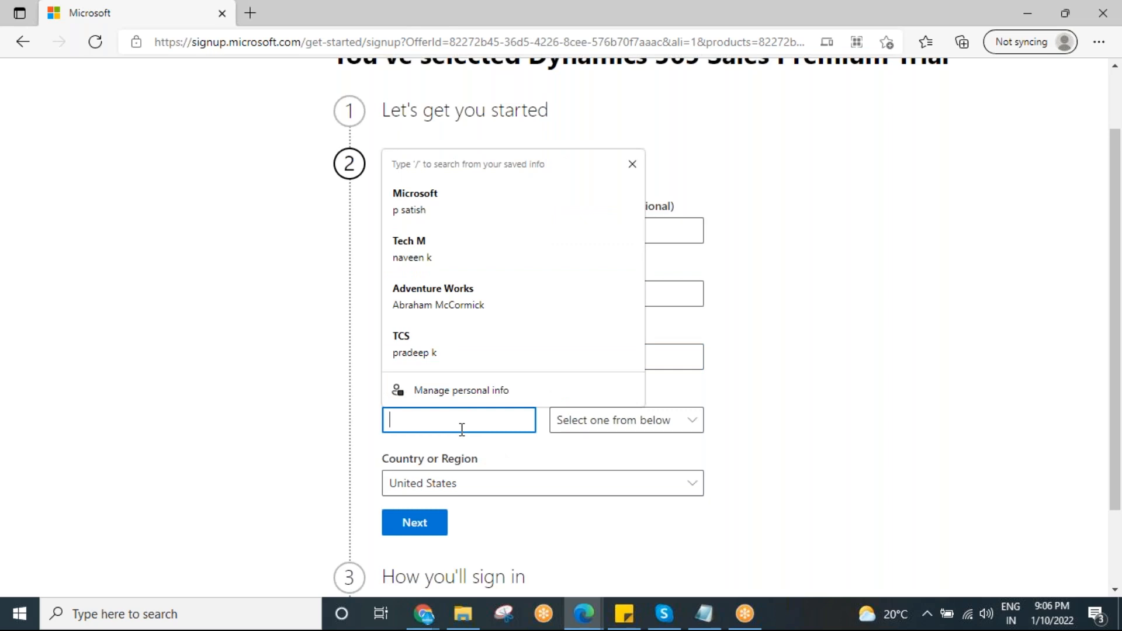
type("dynamic365")
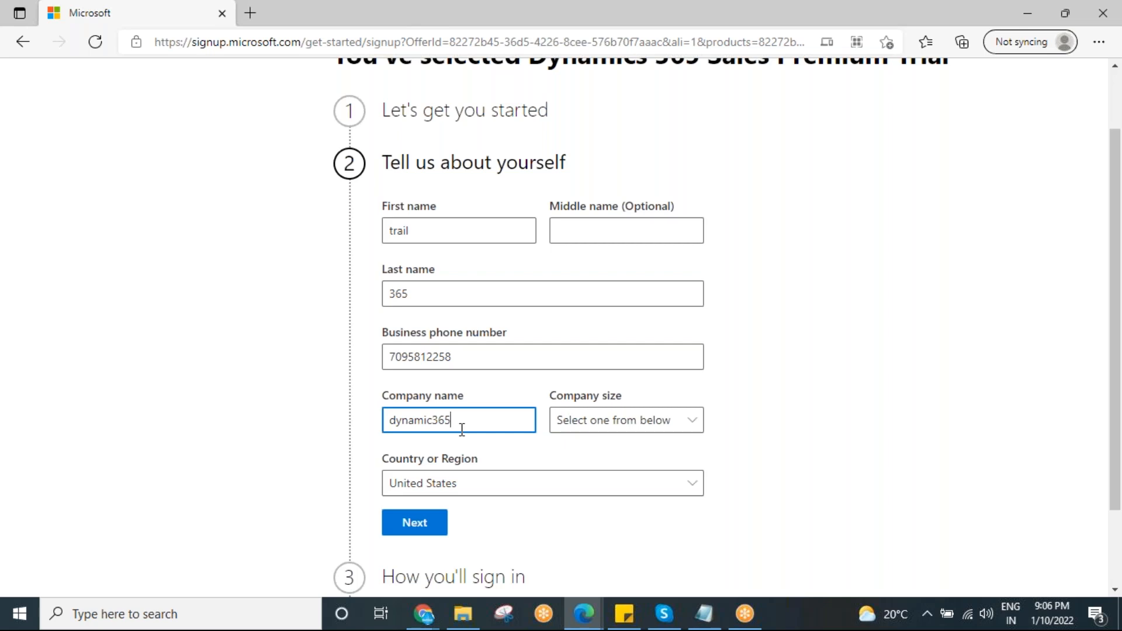
left_click(604, 429)
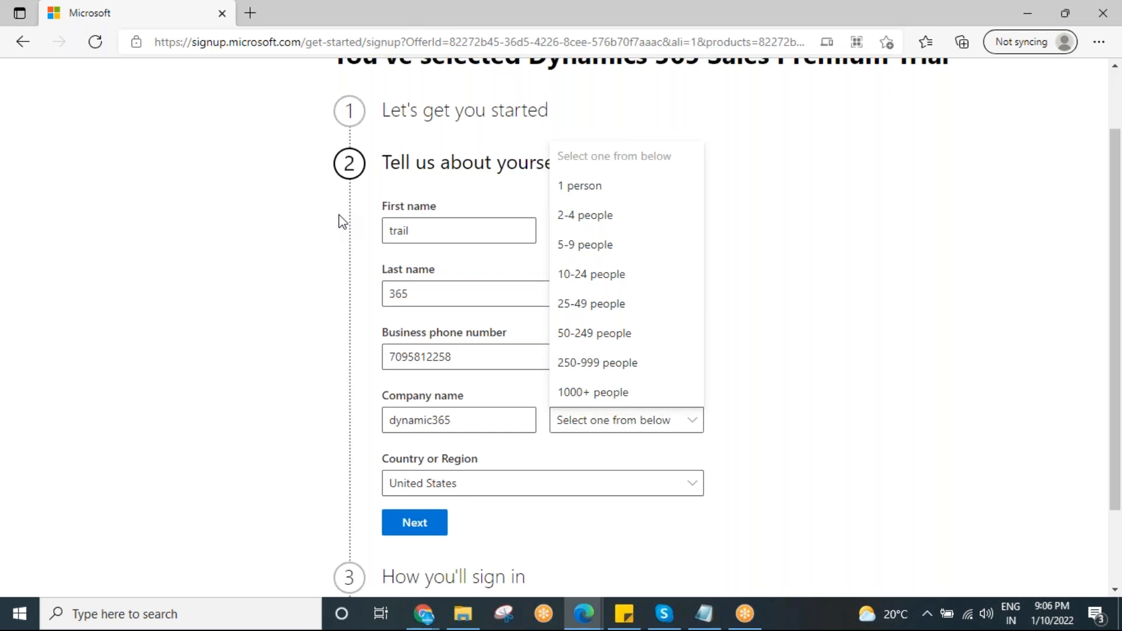
left_click(607, 339)
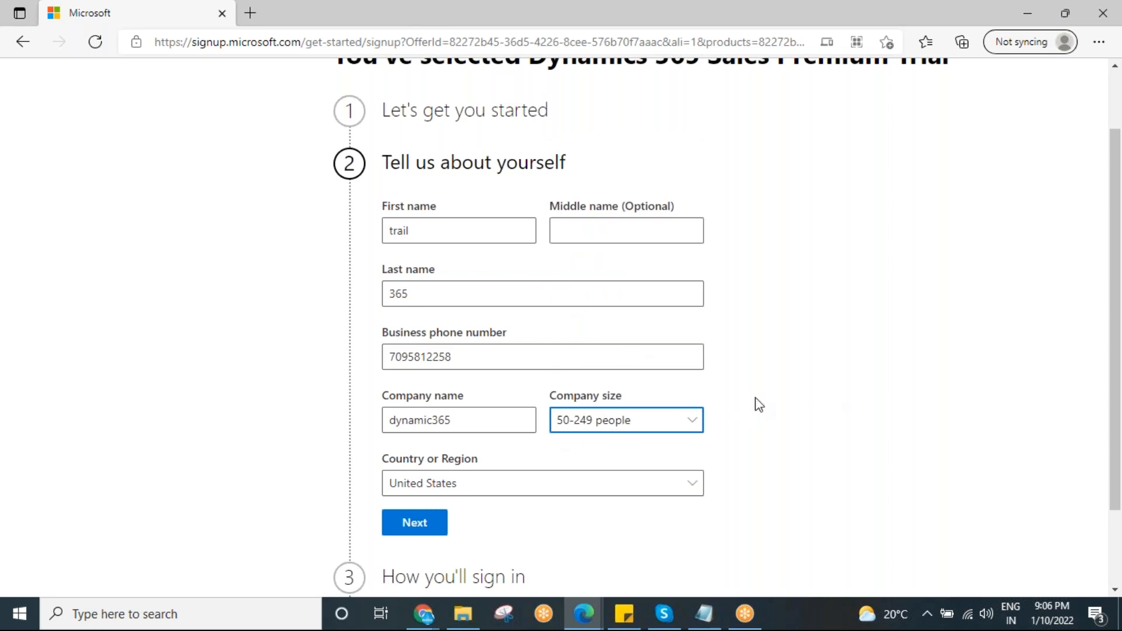
scroll(643, 409, "down", 1)
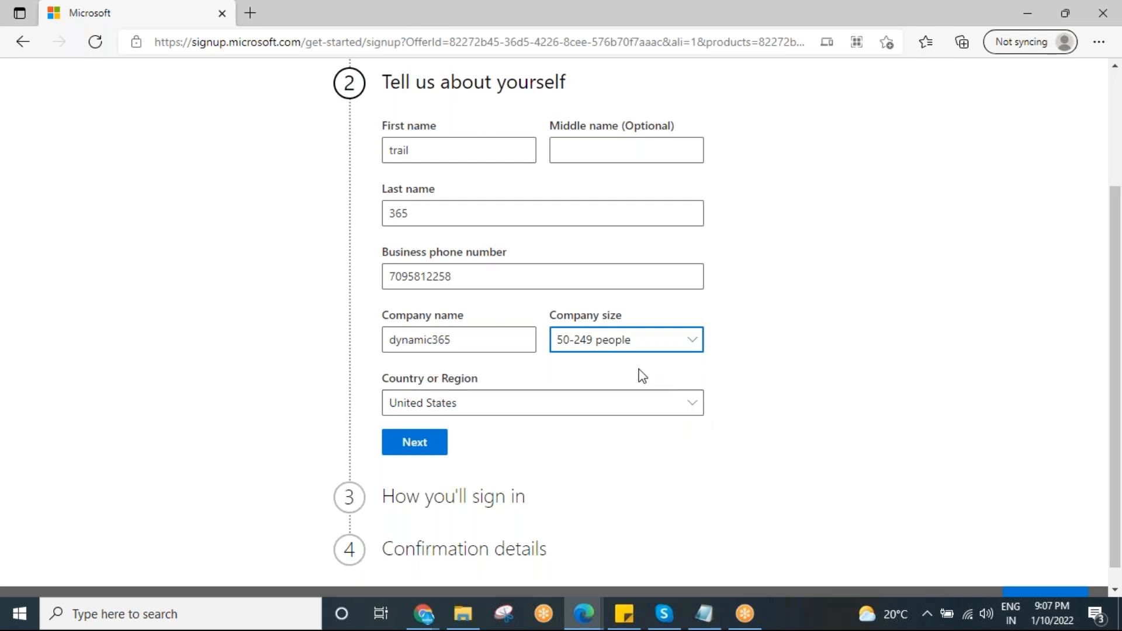
- Submit the about-yourself details and pick (+91) India as the phone country code
left_click(401, 444)
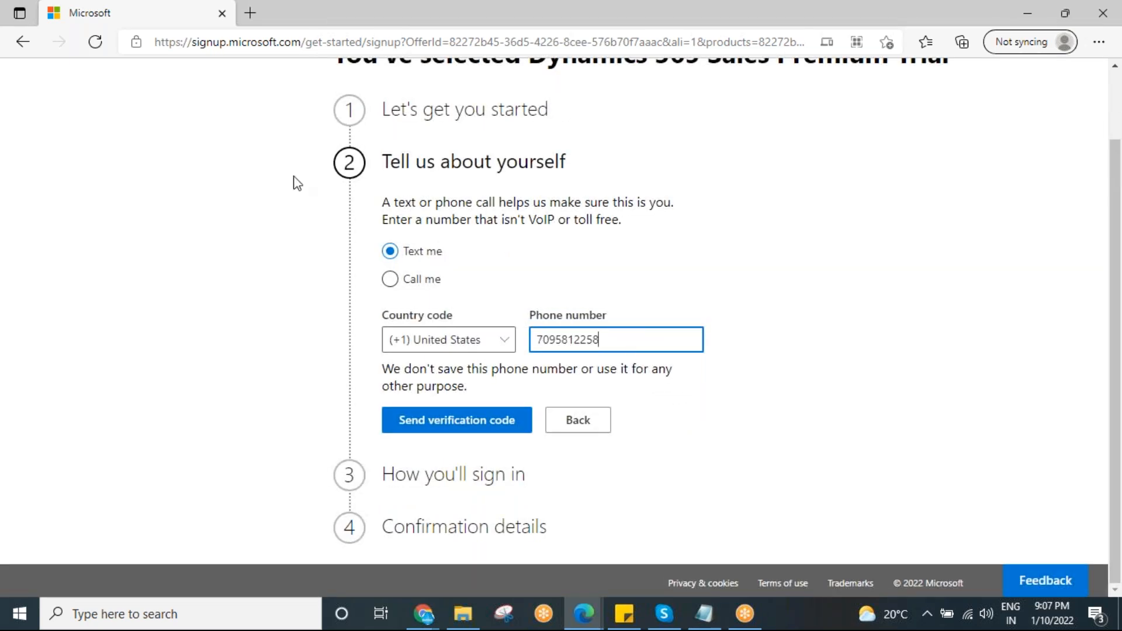
left_click(501, 344)
scroll(596, 339, "down", 15)
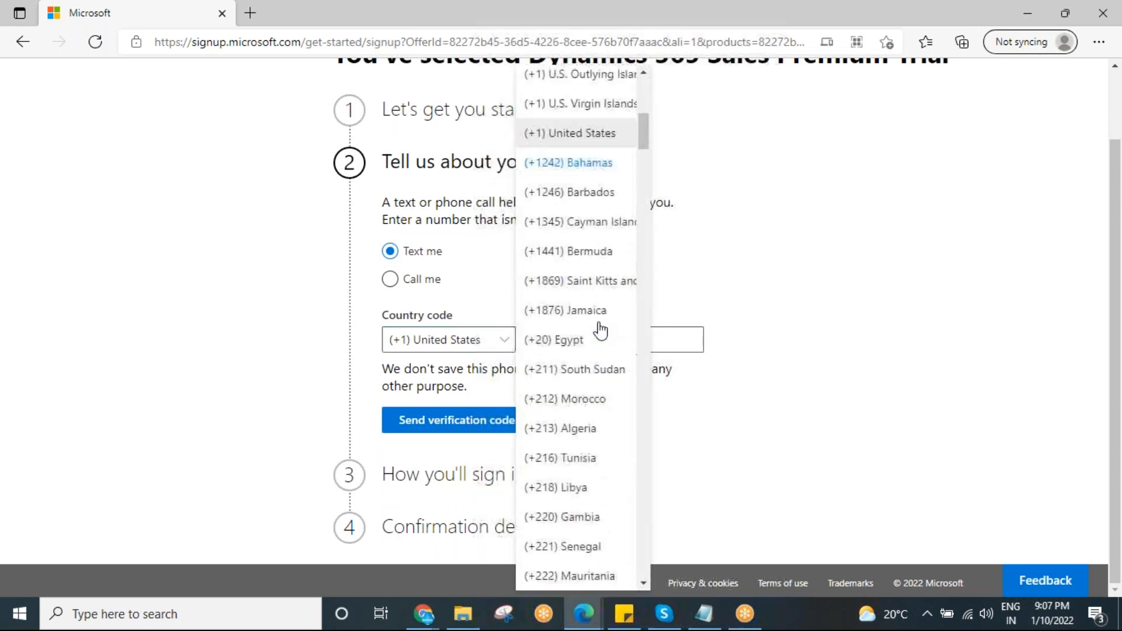
scroll(597, 397, "down", 20)
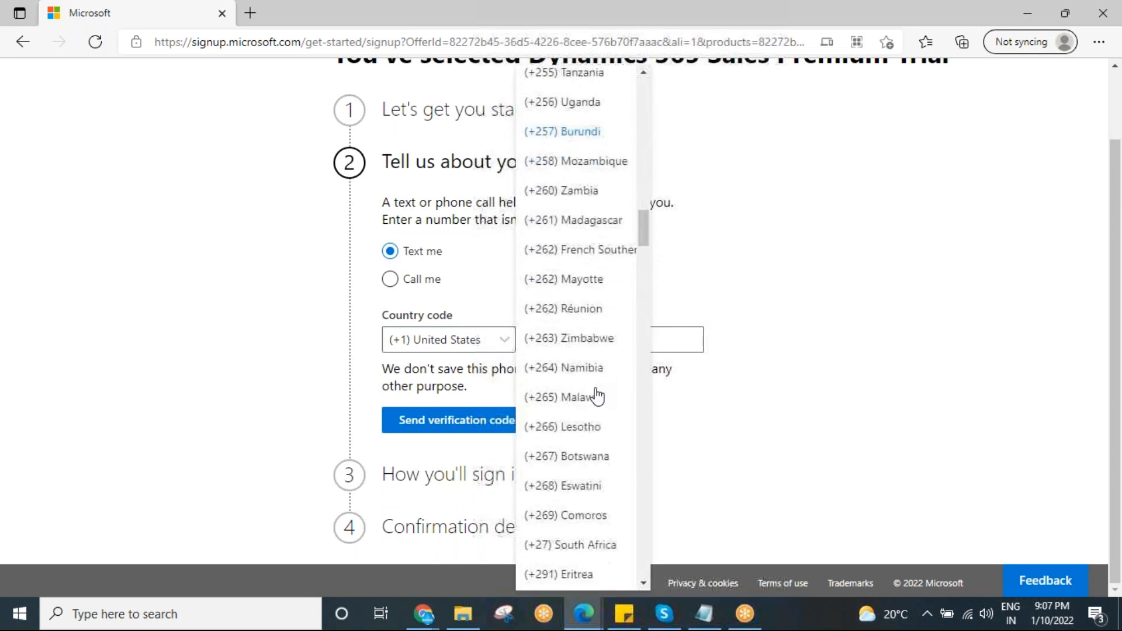
scroll(597, 397, "down", 5)
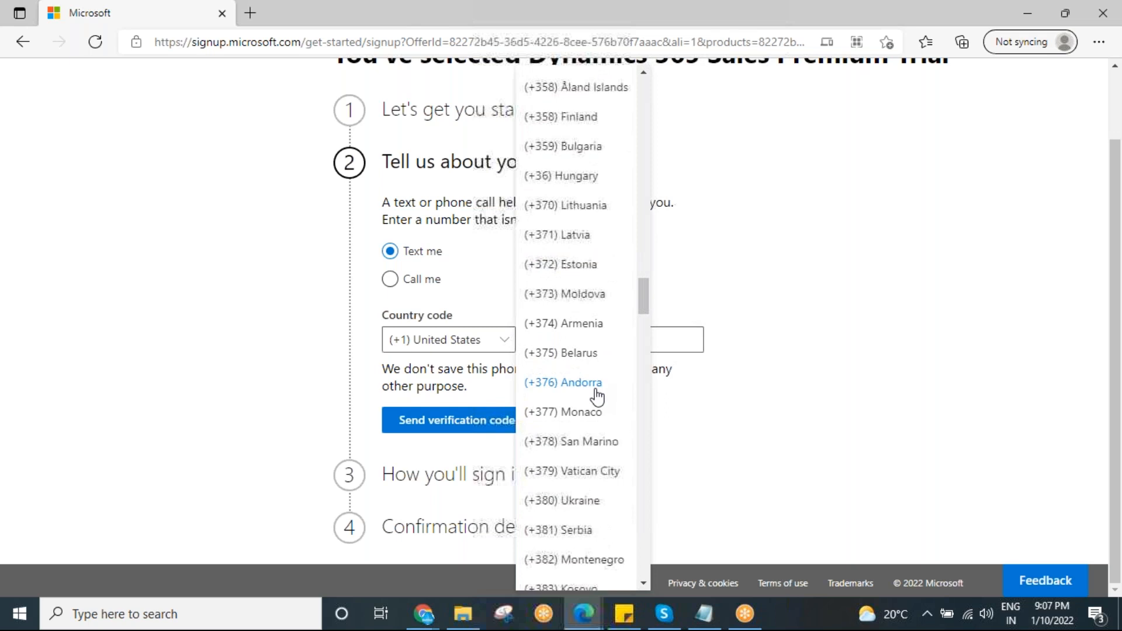
scroll(597, 396, "down", 6)
scroll(597, 397, "down", 17)
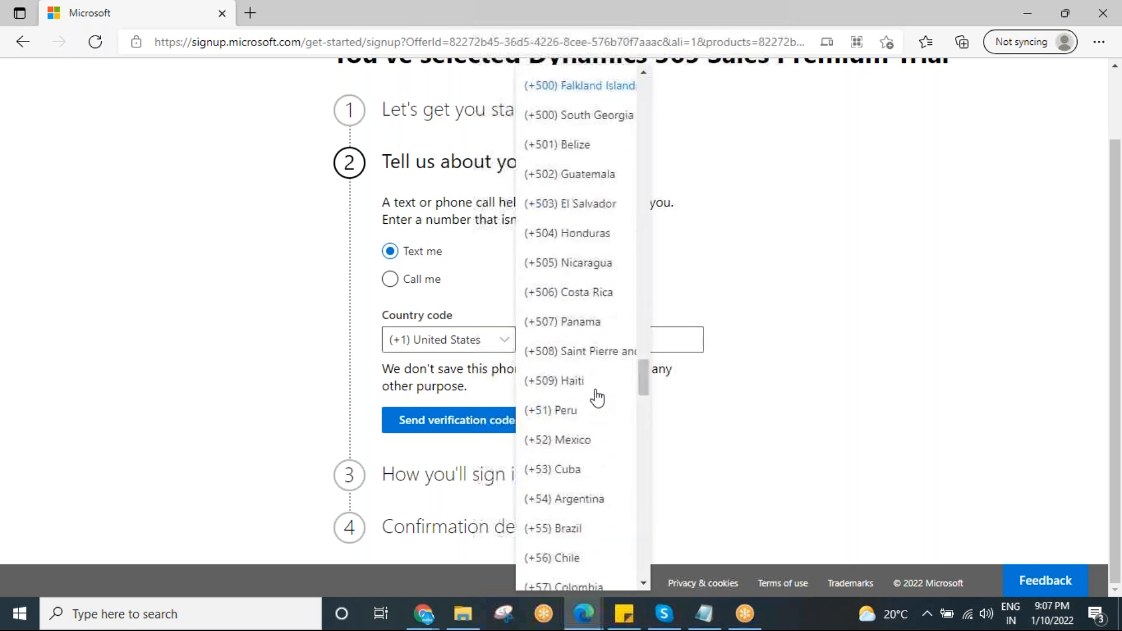
scroll(597, 396, "down", 15)
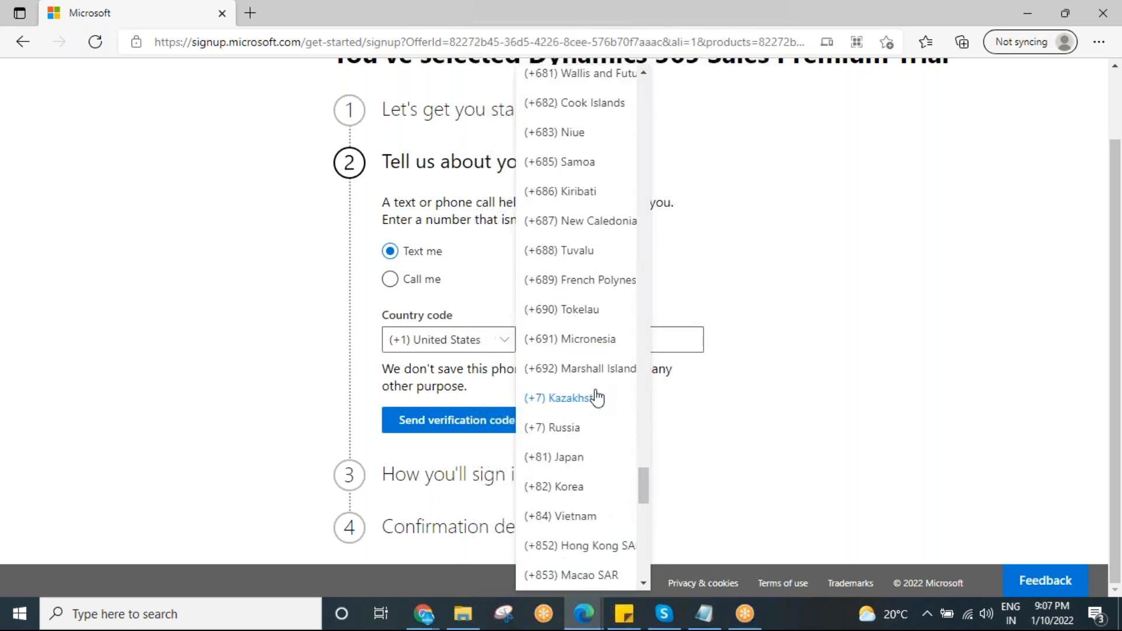
scroll(597, 397, "down", 1)
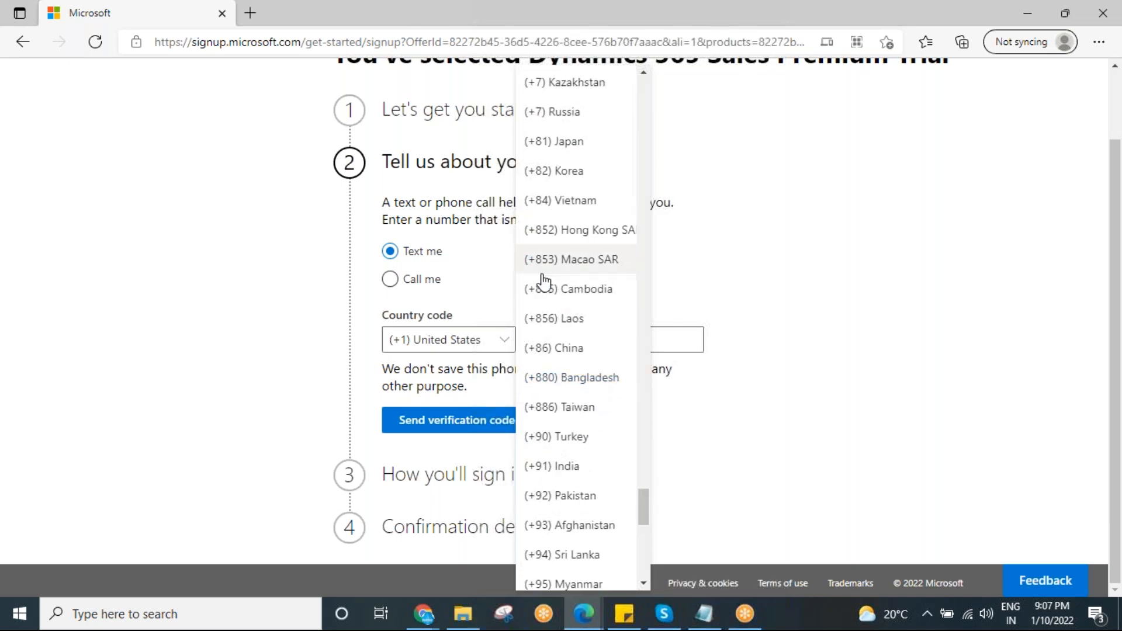
scroll(564, 389, "down", 4)
left_click(572, 150)
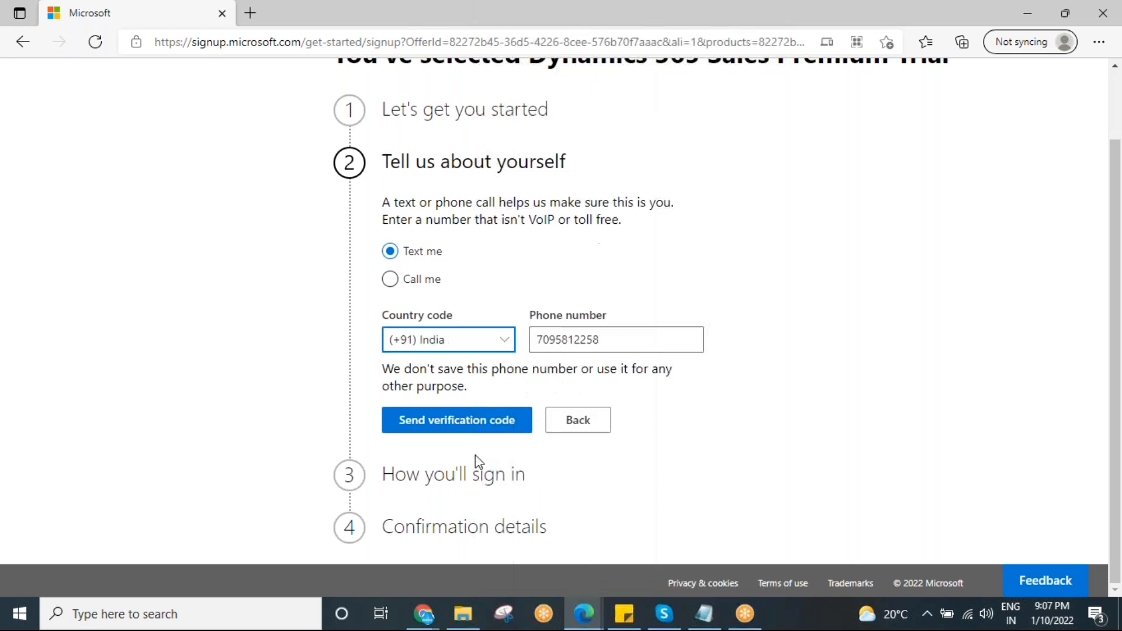
- Have a verification code texted to the phone and submit the received code
left_click(438, 424)
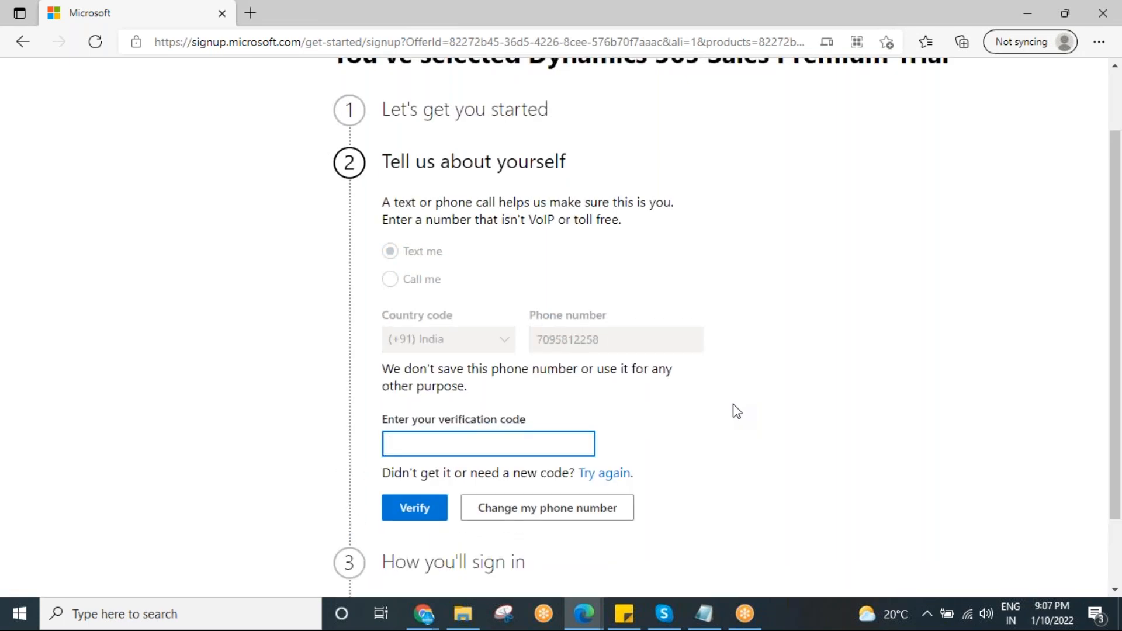
key("Return")
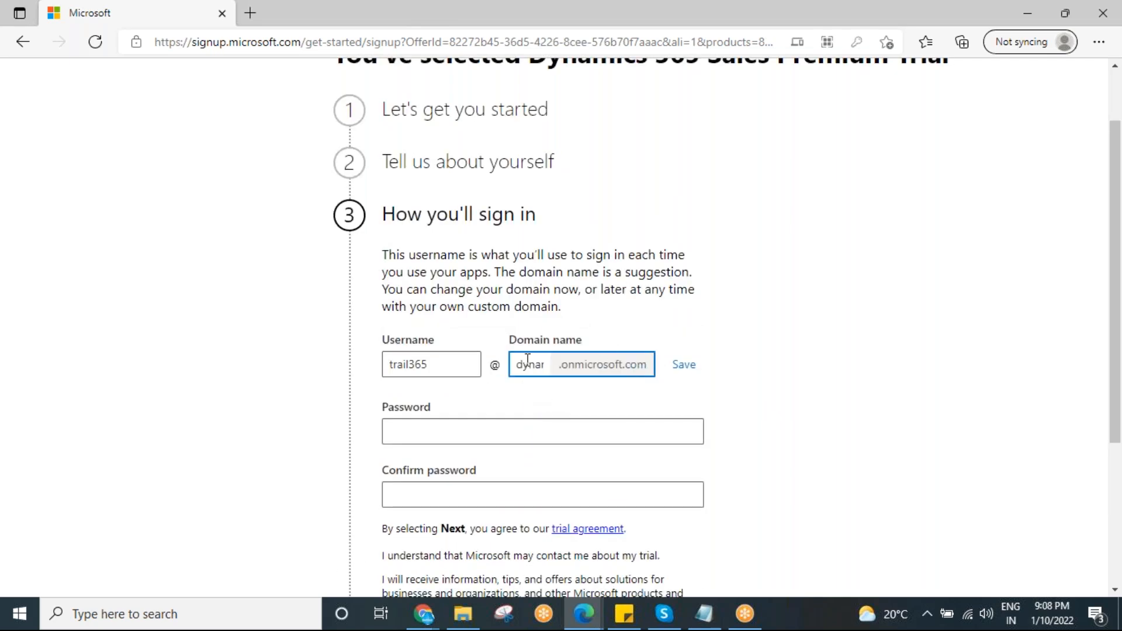
- Set and confirm the account password, opt in to partner sharing, and submit to create the account
left_click_drag(560, 366, 652, 361)
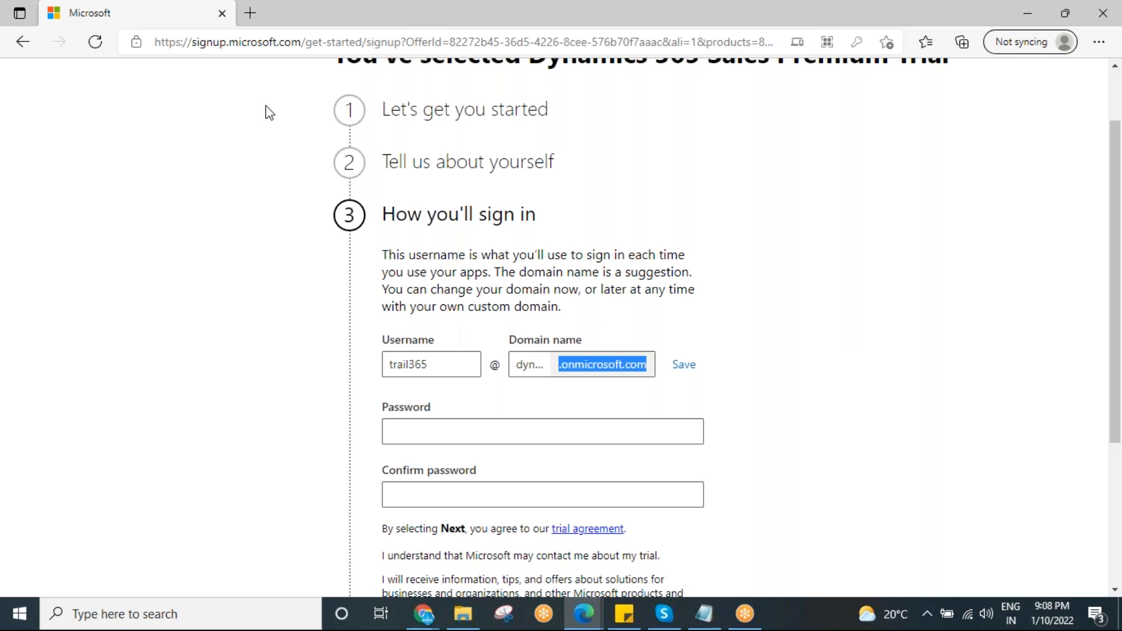
double_click(564, 367)
left_click(453, 427)
type("•••••••")
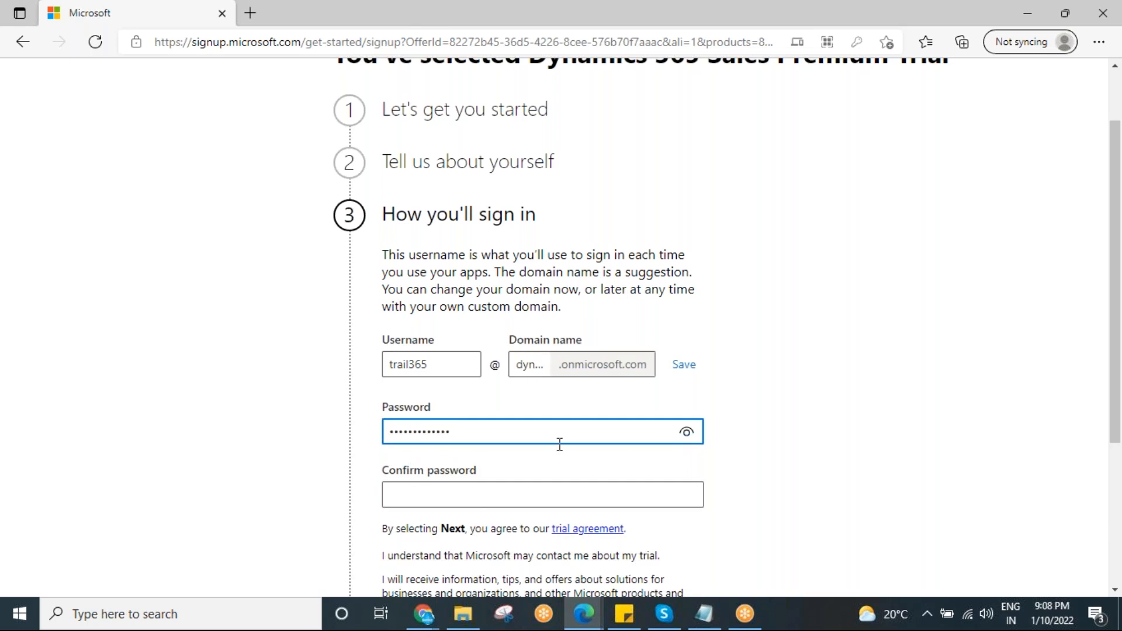
left_click(538, 488)
type("•••••")
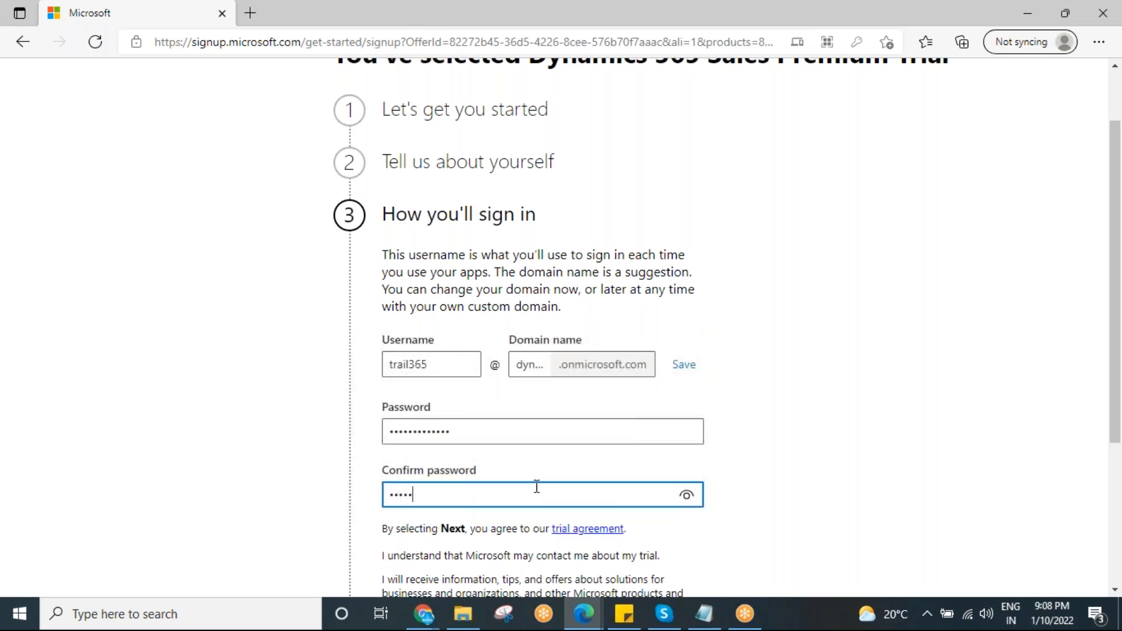
type("••••••••")
scroll(557, 526, "down", 1)
scroll(610, 513, "down", 2)
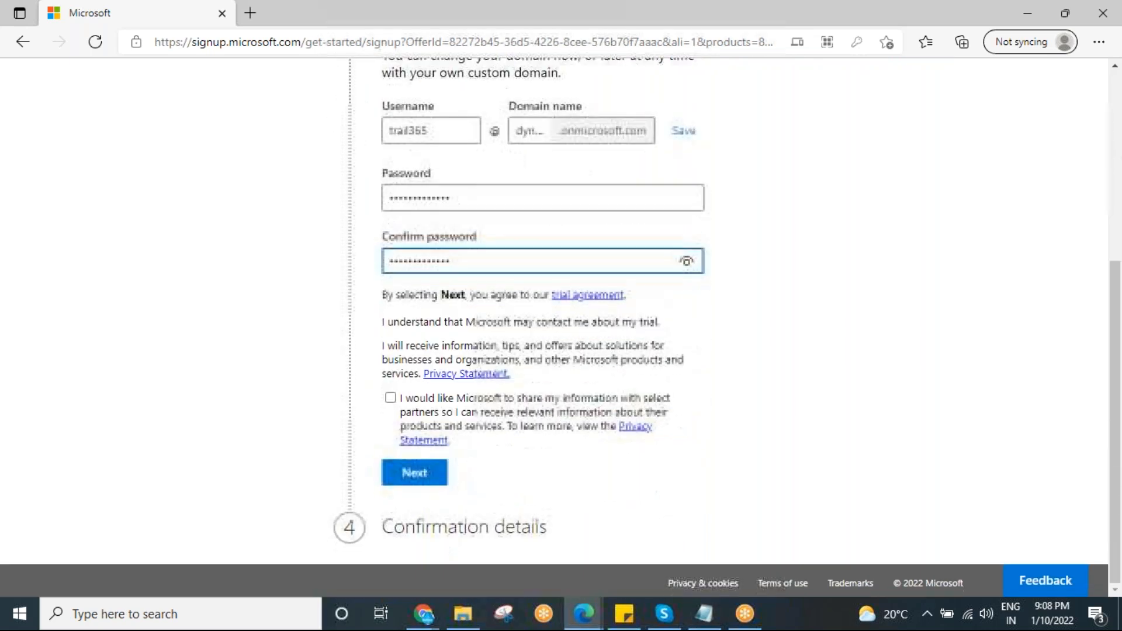
left_click(391, 398)
left_click(417, 475)
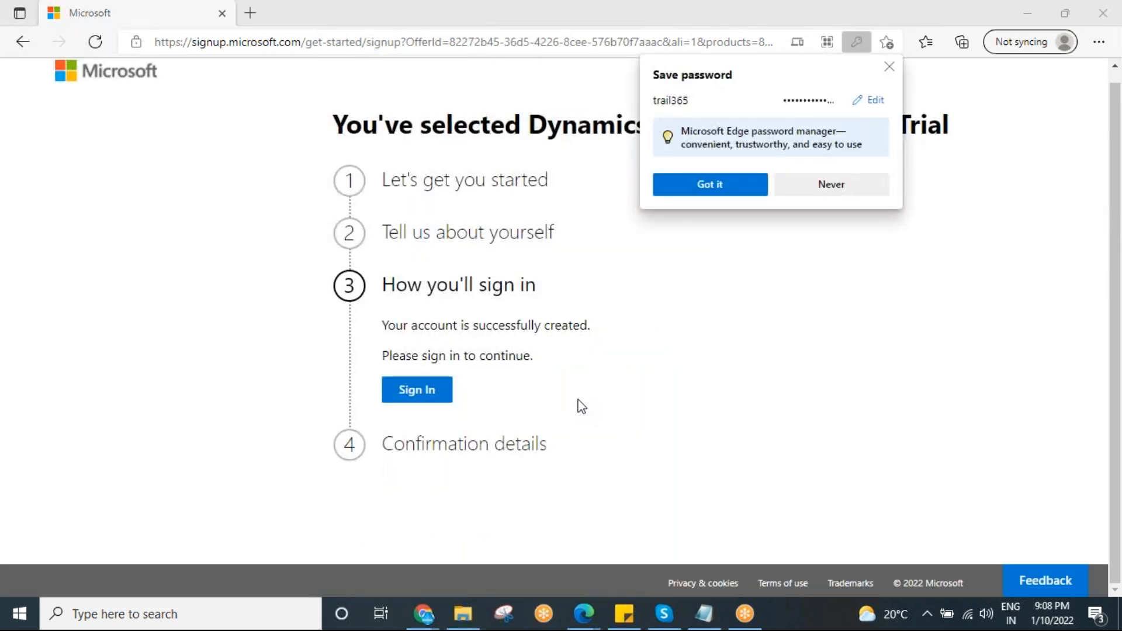
- Dismiss the save-password prompt, sign in to the new account, and continue past the device error
left_click(717, 182)
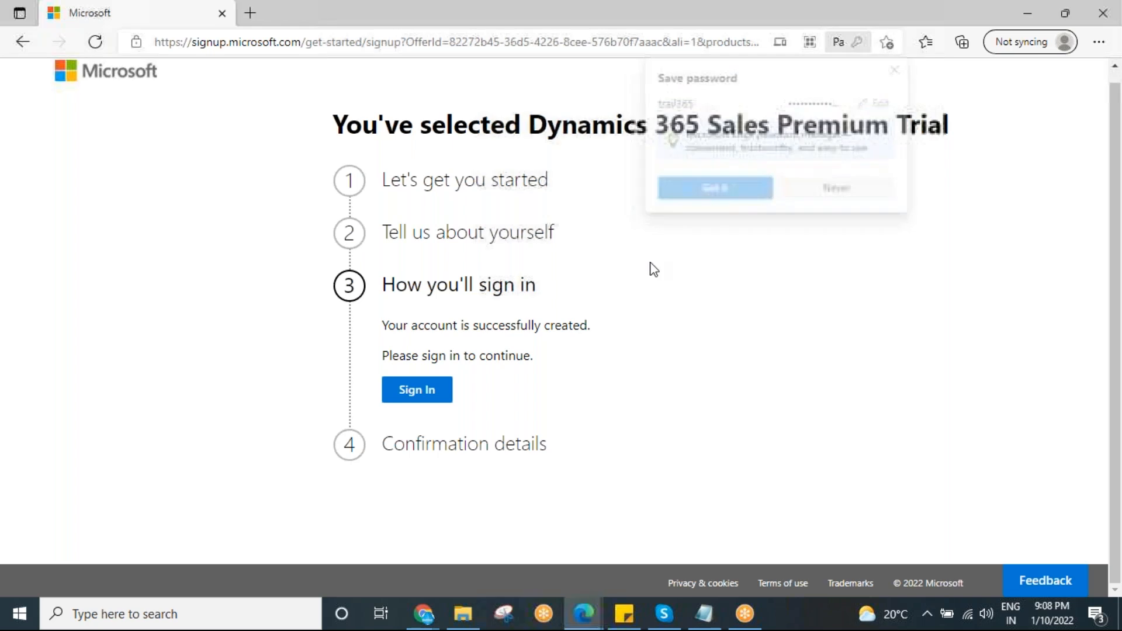
left_click(417, 393)
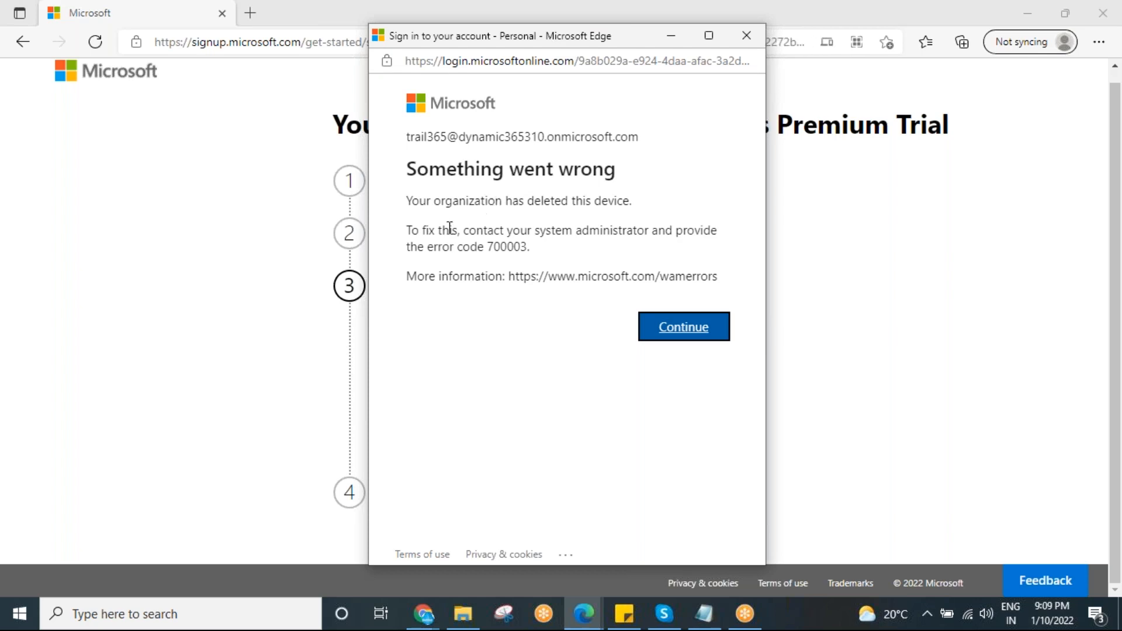
left_click_drag(411, 230, 537, 230)
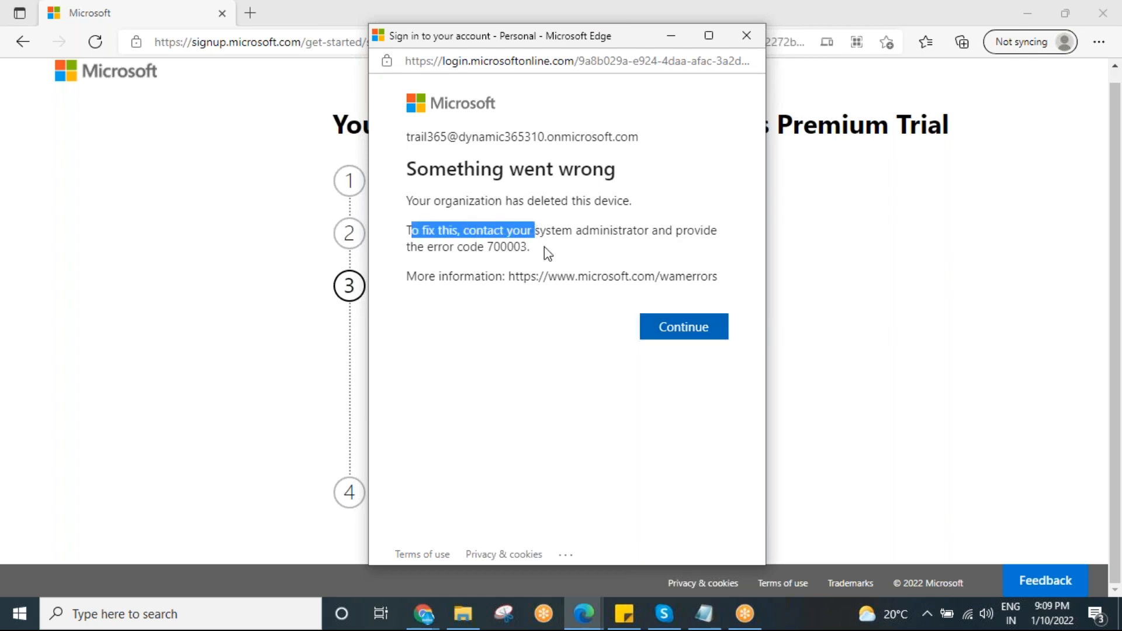
left_click(681, 333)
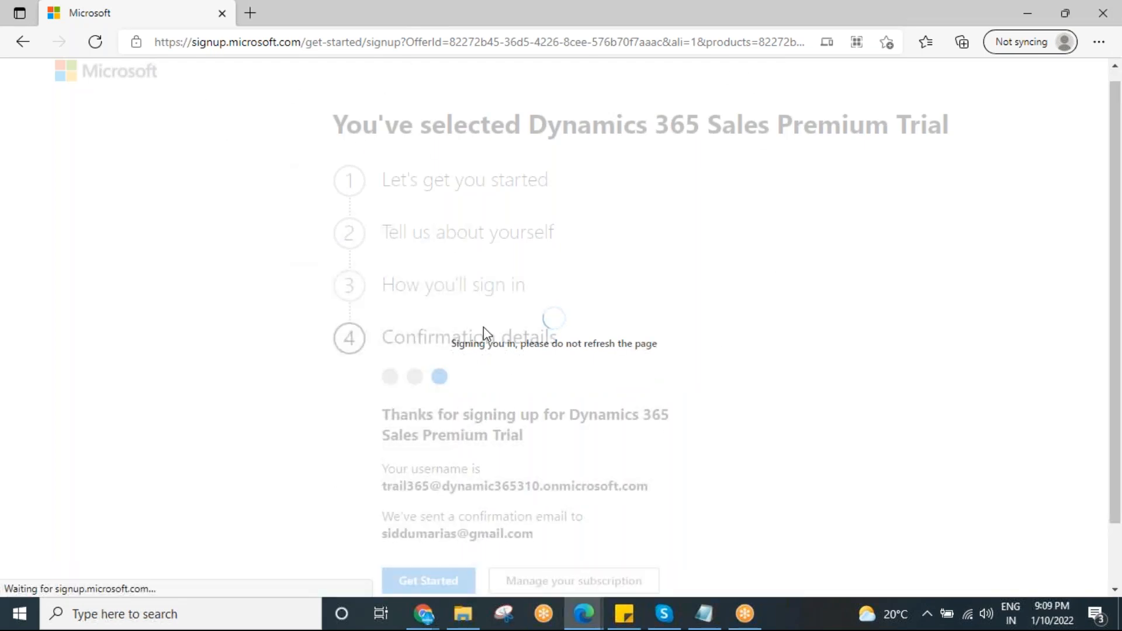
- Select the new username on the Sales Premium Trial confirmation page
scroll(486, 421, "down", 1)
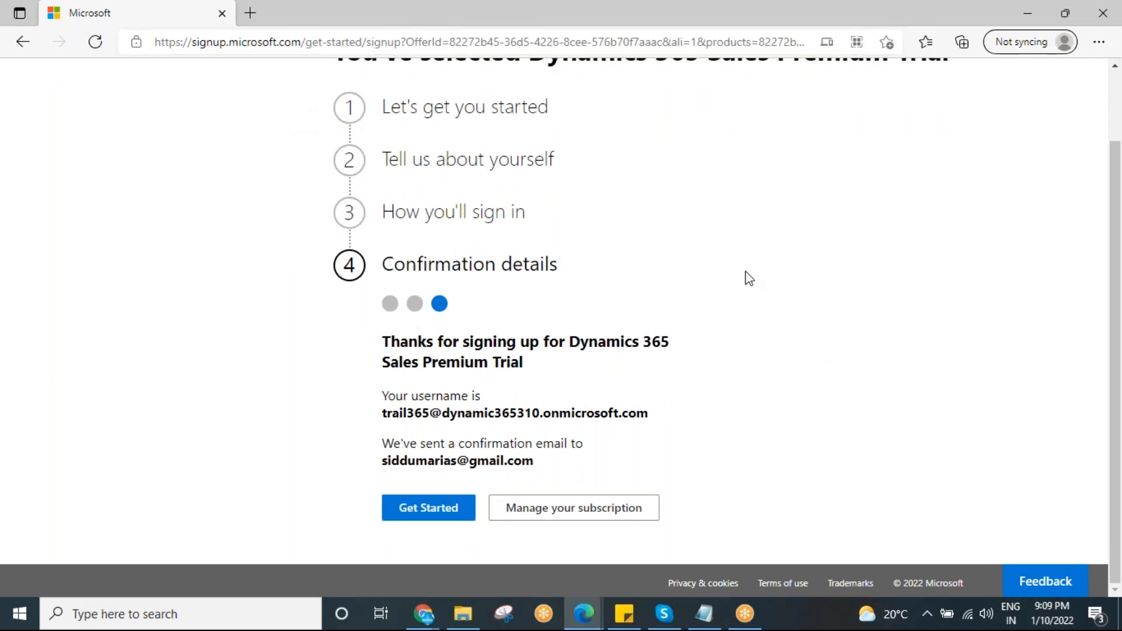
left_click_drag(384, 409, 664, 414)
key("ctrl+c")
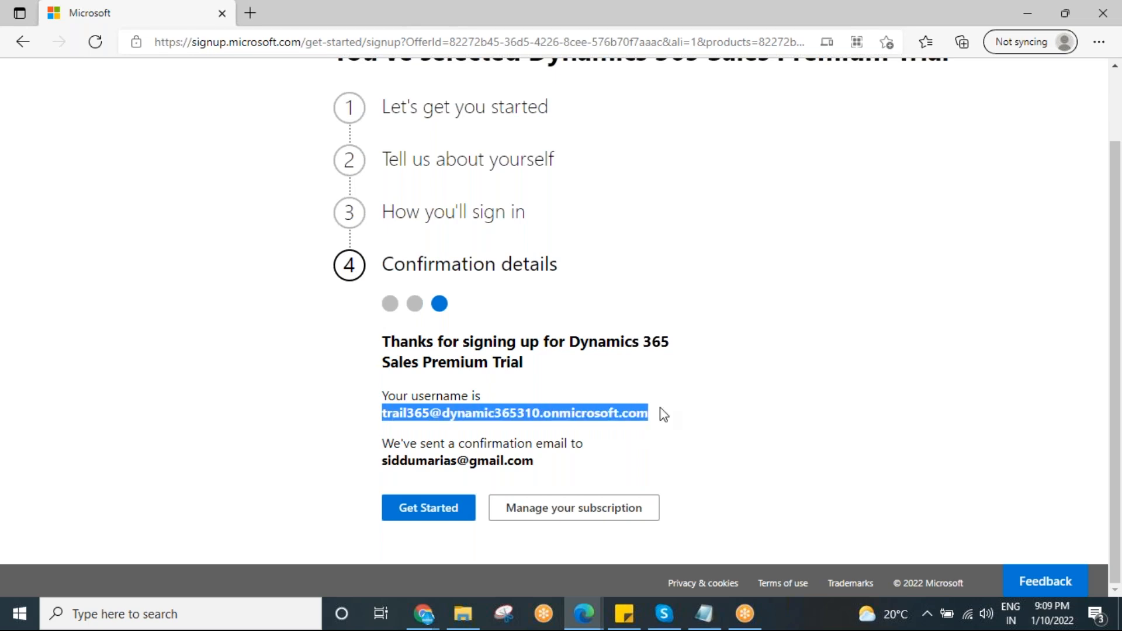
left_click(707, 621)
- Paste the new trial username at the top of the Notepad notes, with the account password on the next line
left_click(408, 169)
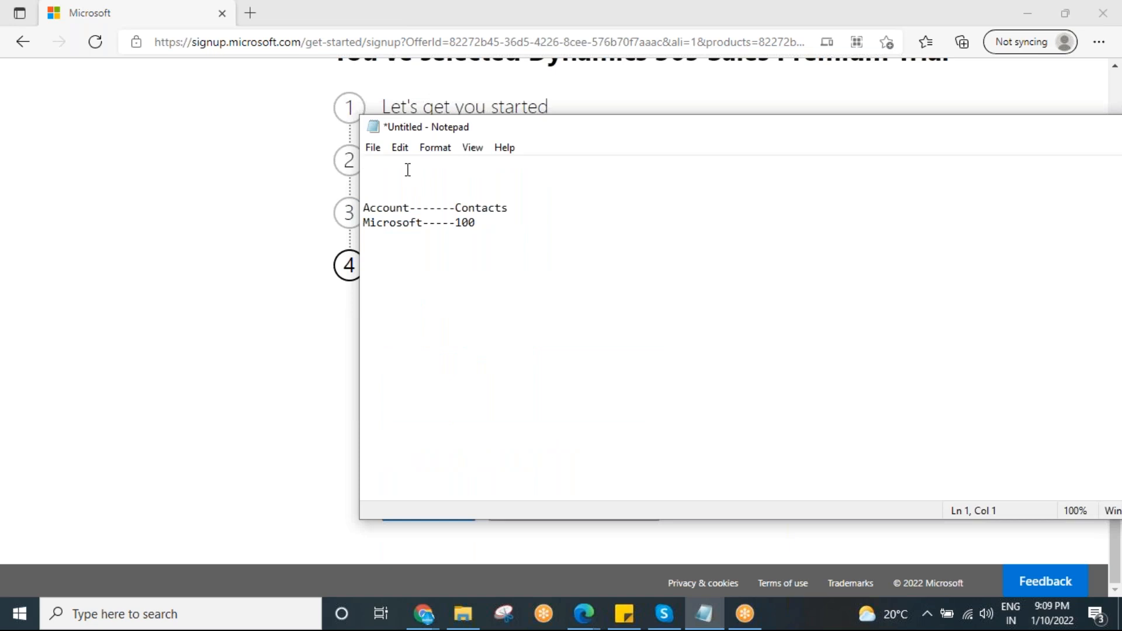
key("ctrl+v")
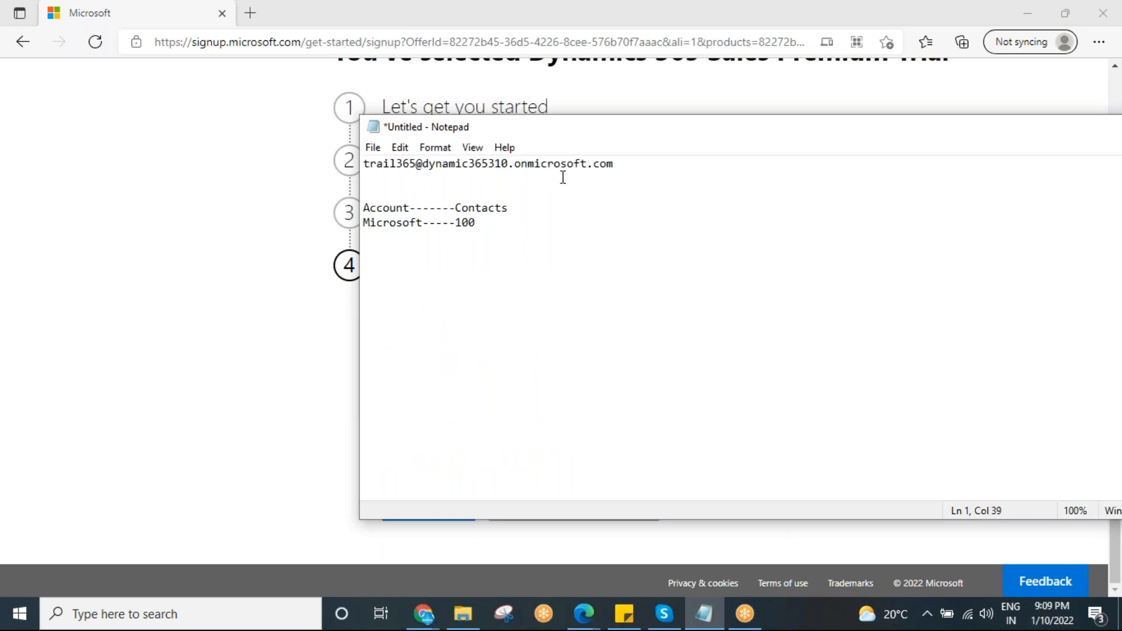
key("Return")
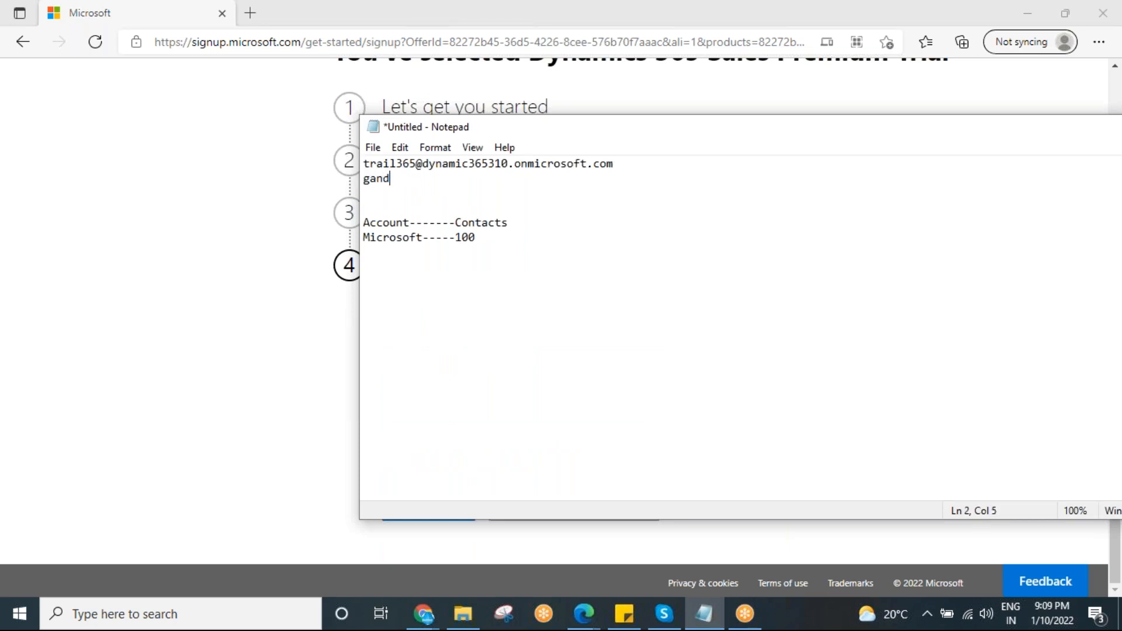
- Minimize Notepad to bring back the Dynamics 365 confirmation page and clear the username selection
left_click_drag(1053, 129, 843, 159)
left_click(1000, 163)
left_click(739, 290)
- Choose Get Started on the confirmation page to launch the Power Platform admin center for the Sales Premium trial
scroll(245, 221, "up", 2)
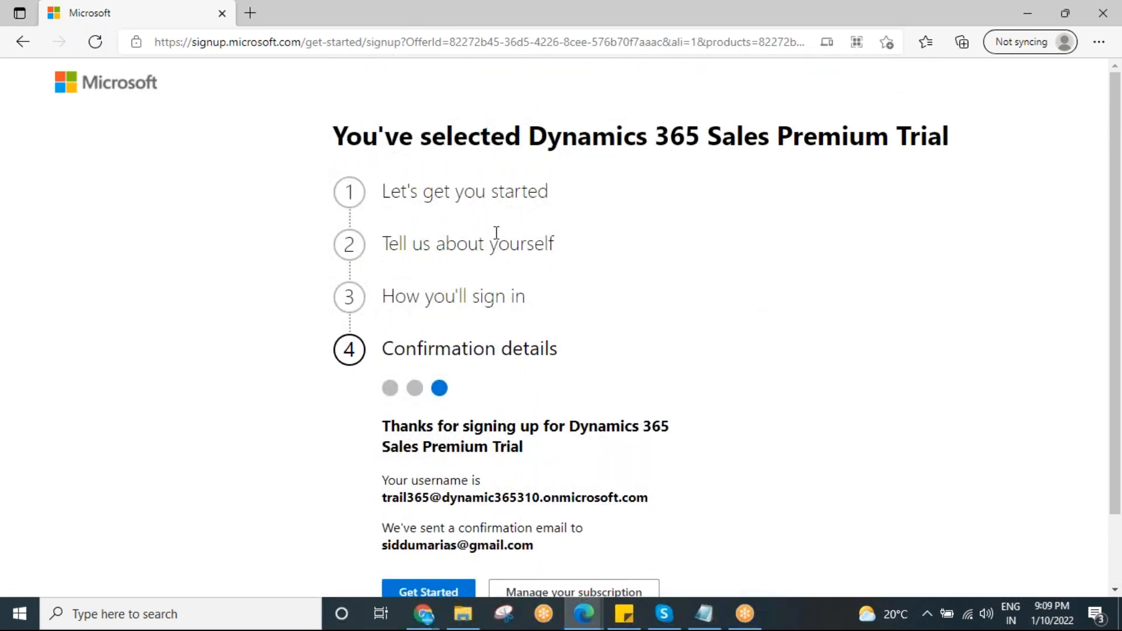
scroll(504, 384, "down", 2)
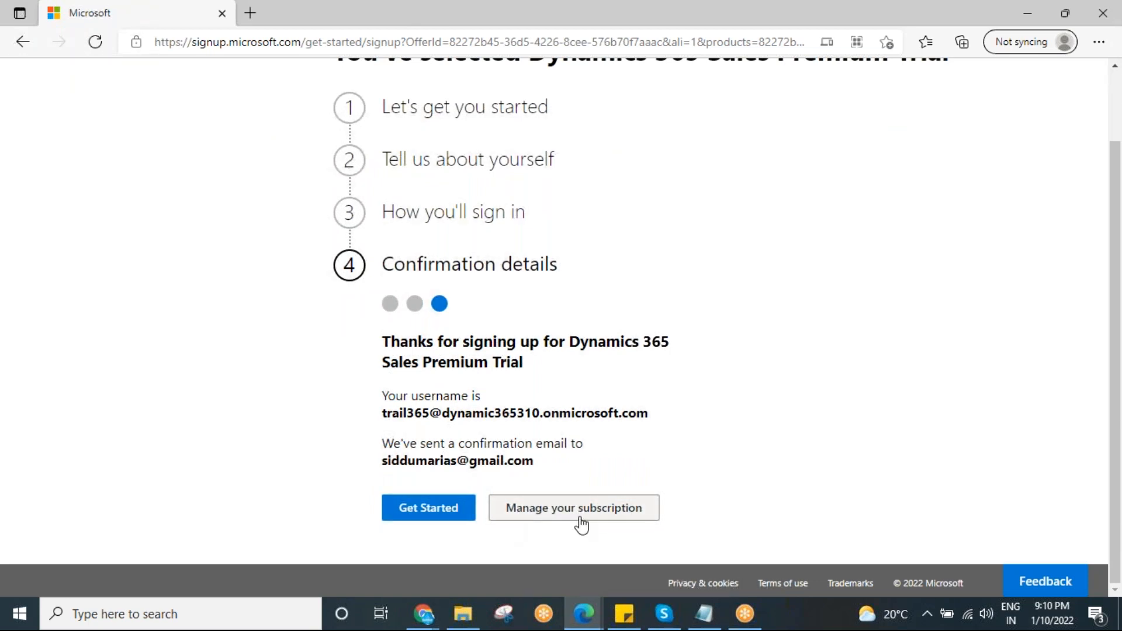
left_click(431, 518)
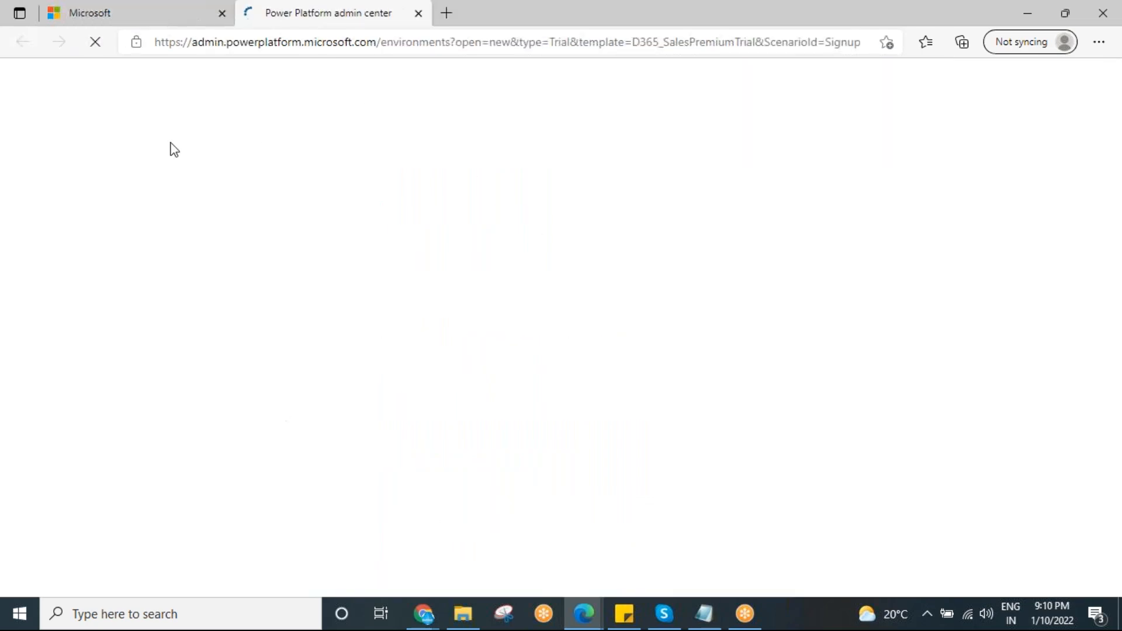
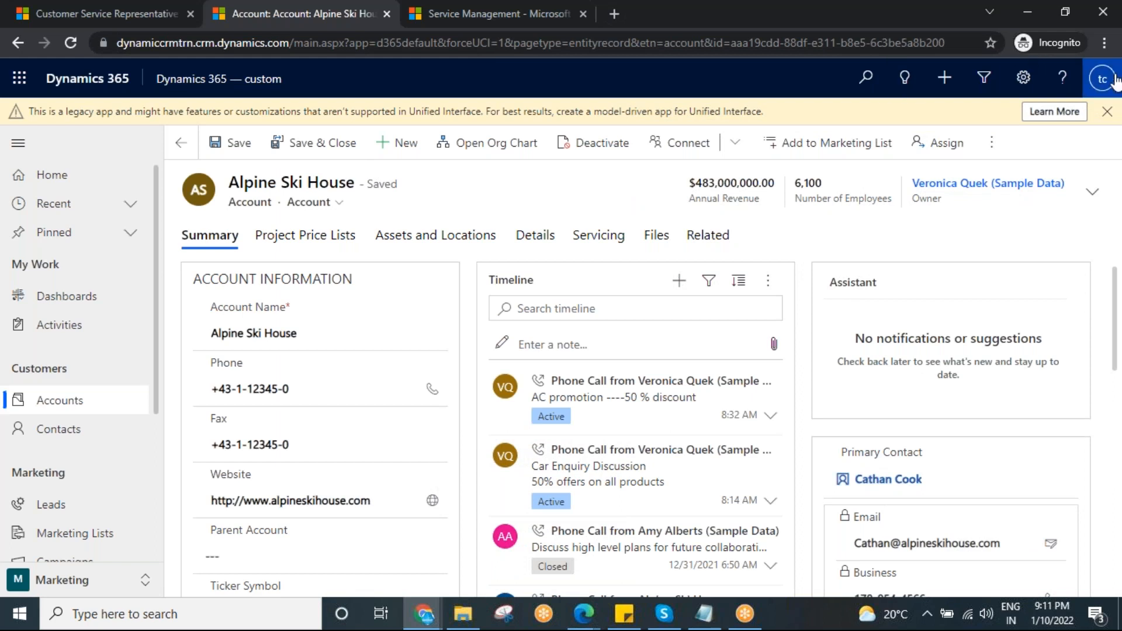
- Preview the other open browser windows to reach the Alpine Ski House account record
left_click(584, 614)
- Switch back to the admin center window holding the Trial (subscription-based) New environment form
left_click(618, 548)
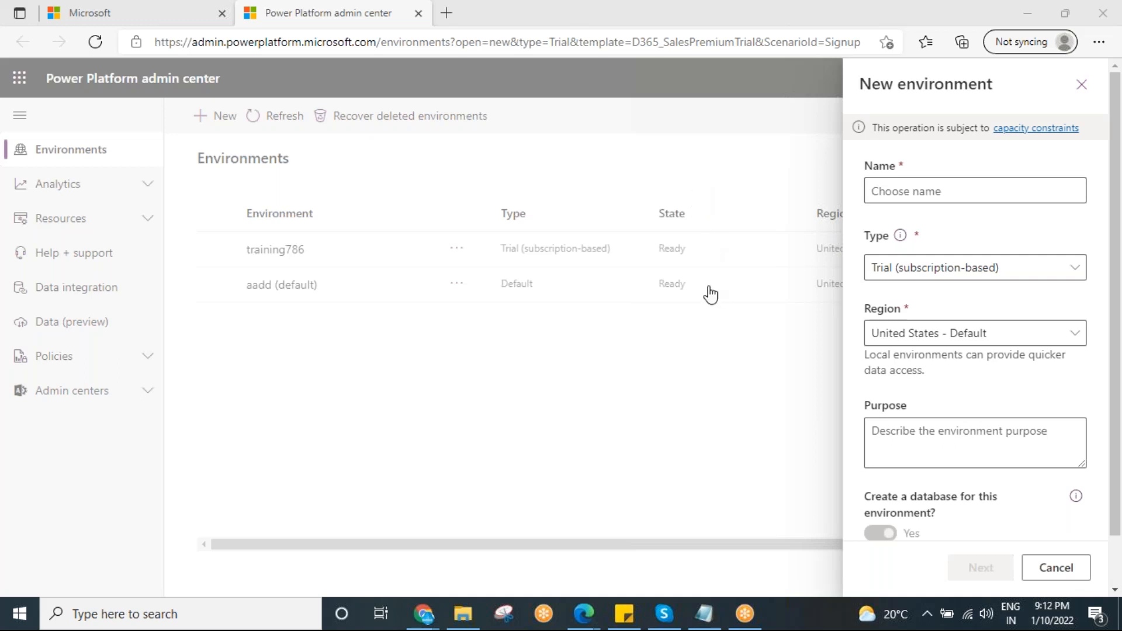
- Close the New environment form and return to the Environments list
left_click(1082, 85)
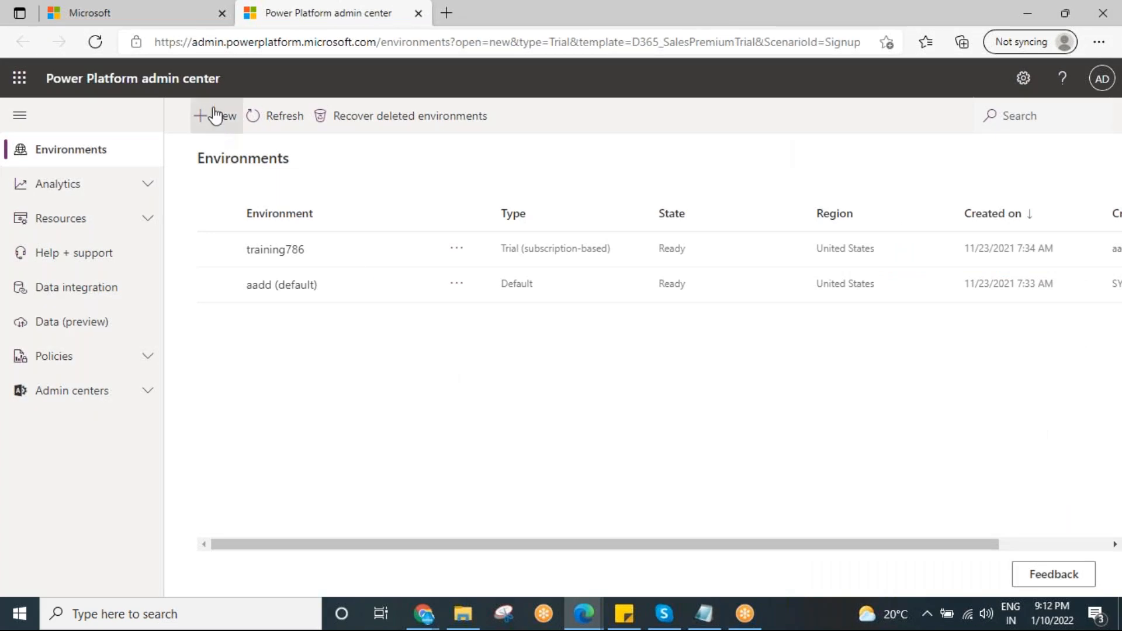
left_click(105, 10)
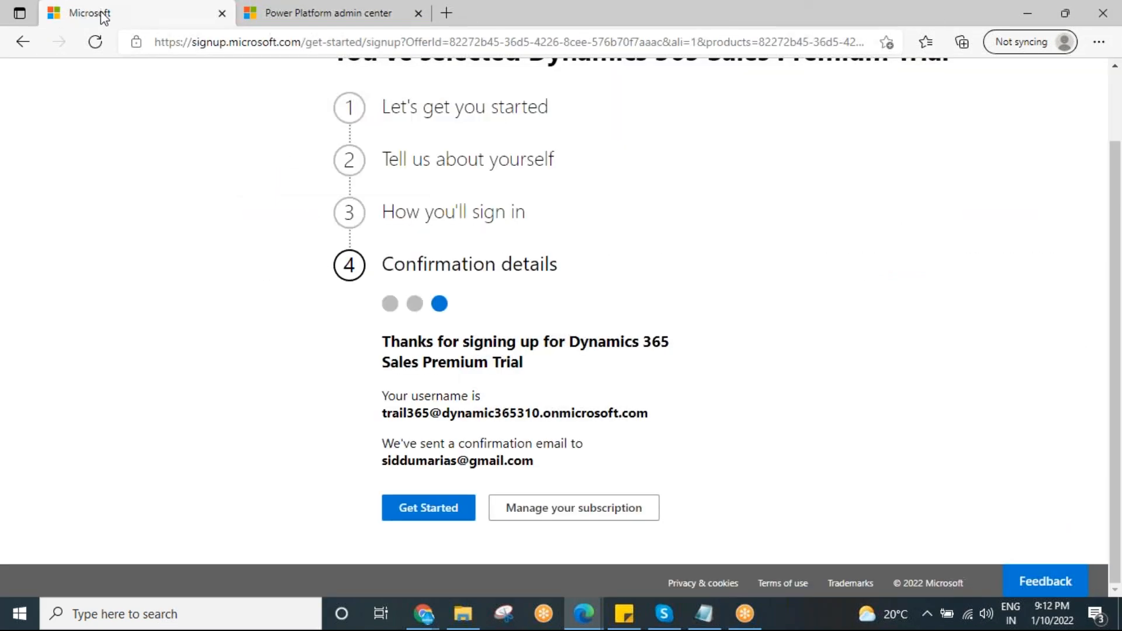
left_click(248, 9)
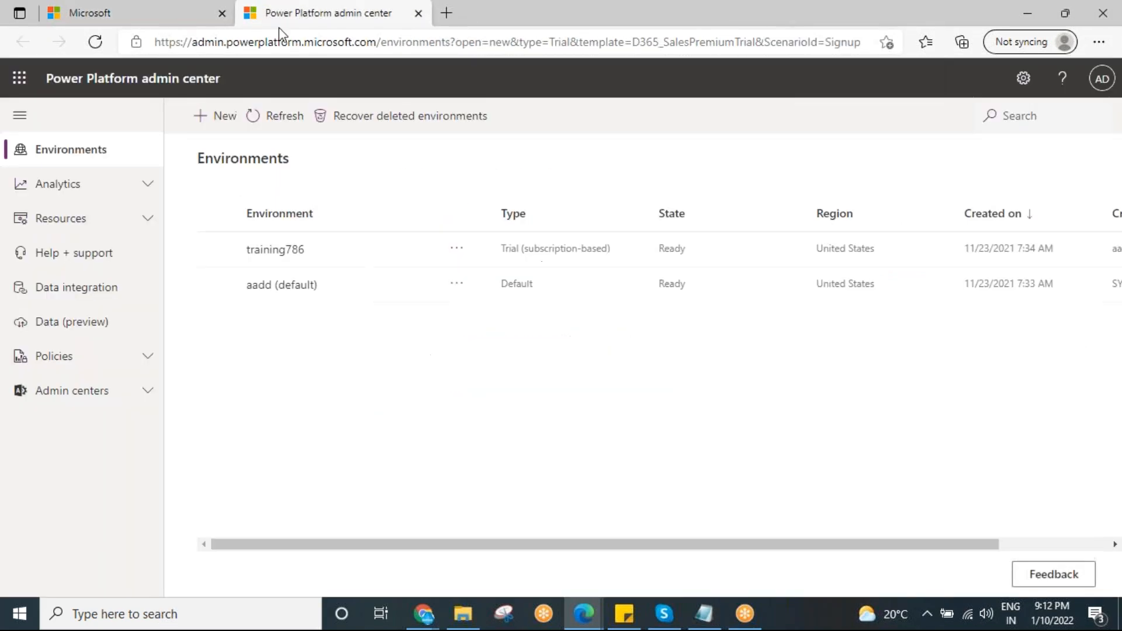
- Copy the admin center web address and sign out of the current admin account
left_click(1104, 83)
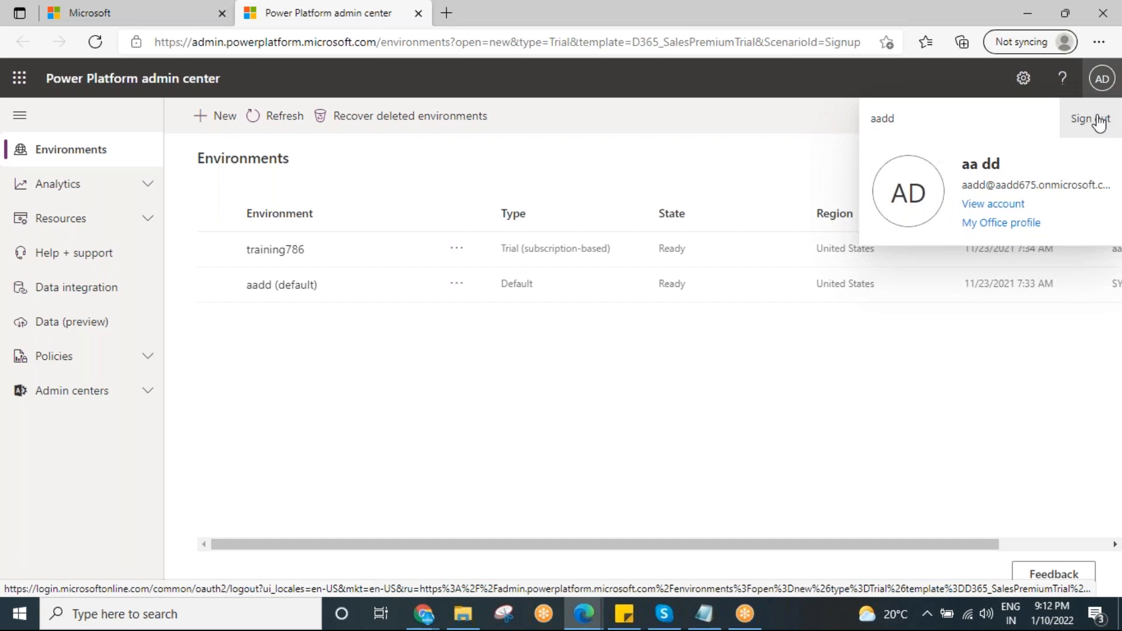
left_click_drag(381, 43, 8, 44)
key("ctrl+c")
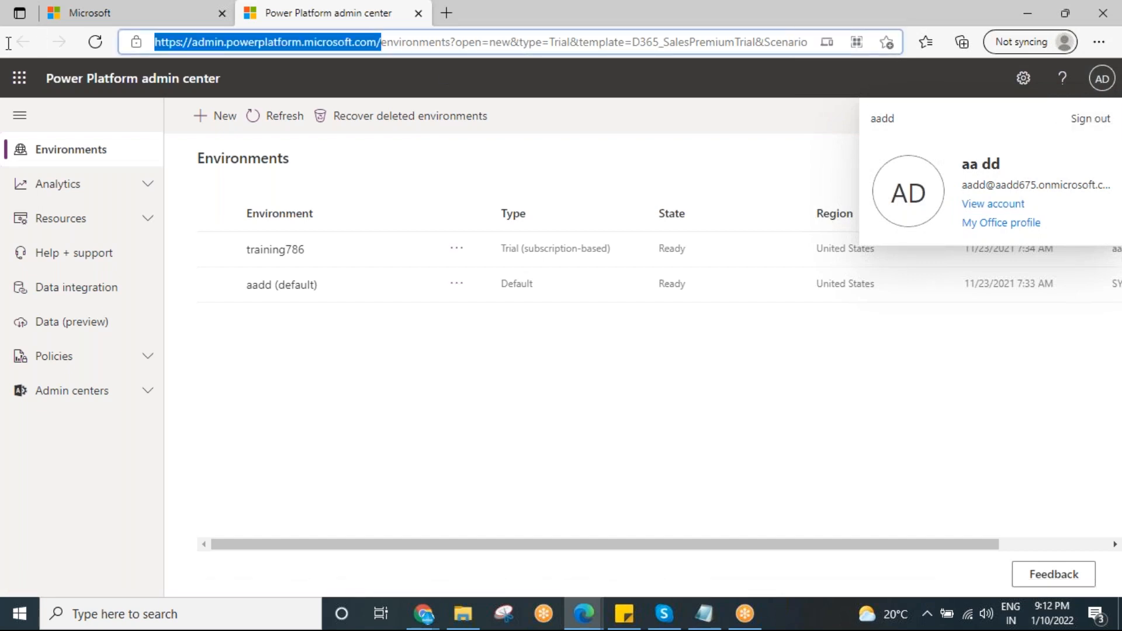
left_click(1085, 120)
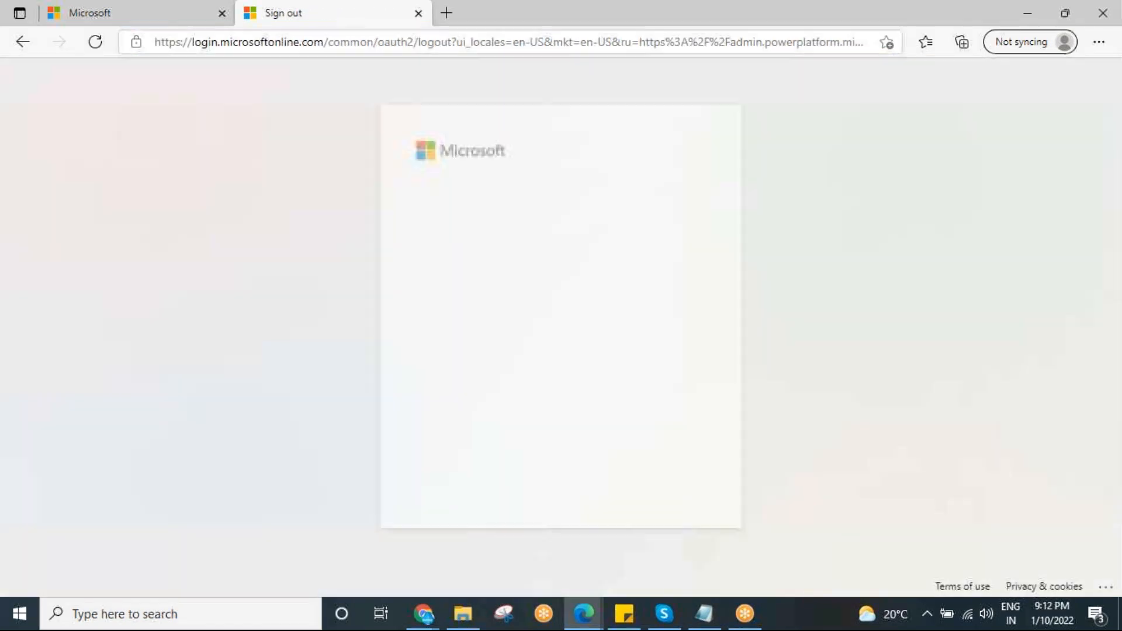
- Paste the copied admin center address into the address bar and load it
left_click(314, 42)
key("ctrl+v")
key("Return")
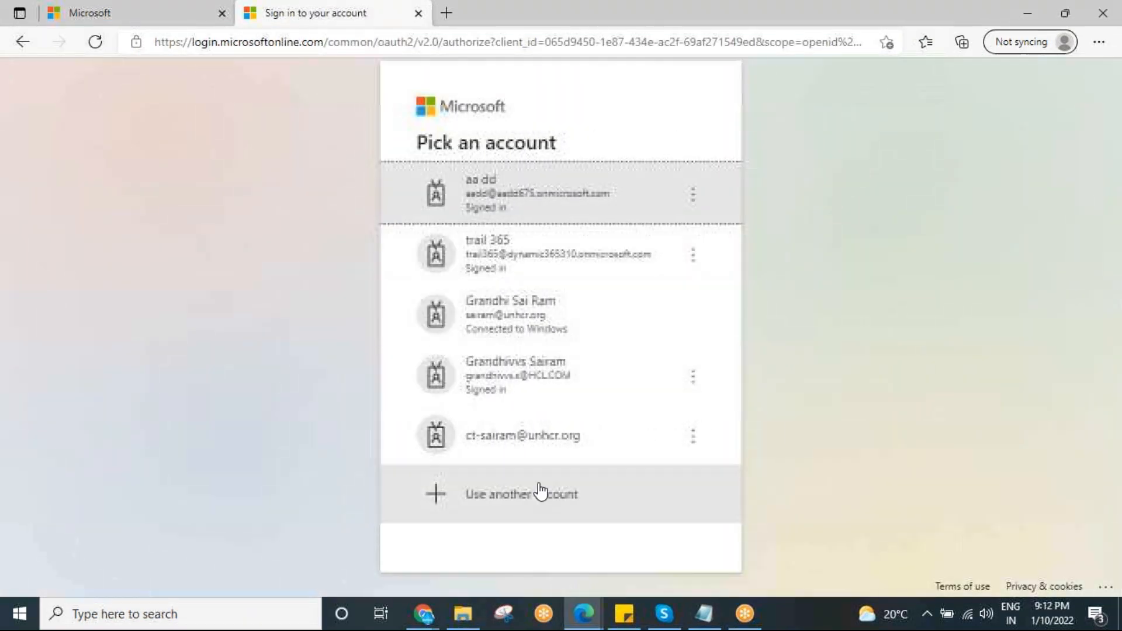
- Choose another account and enter the trial username copied from the Notepad notes
left_click(540, 493)
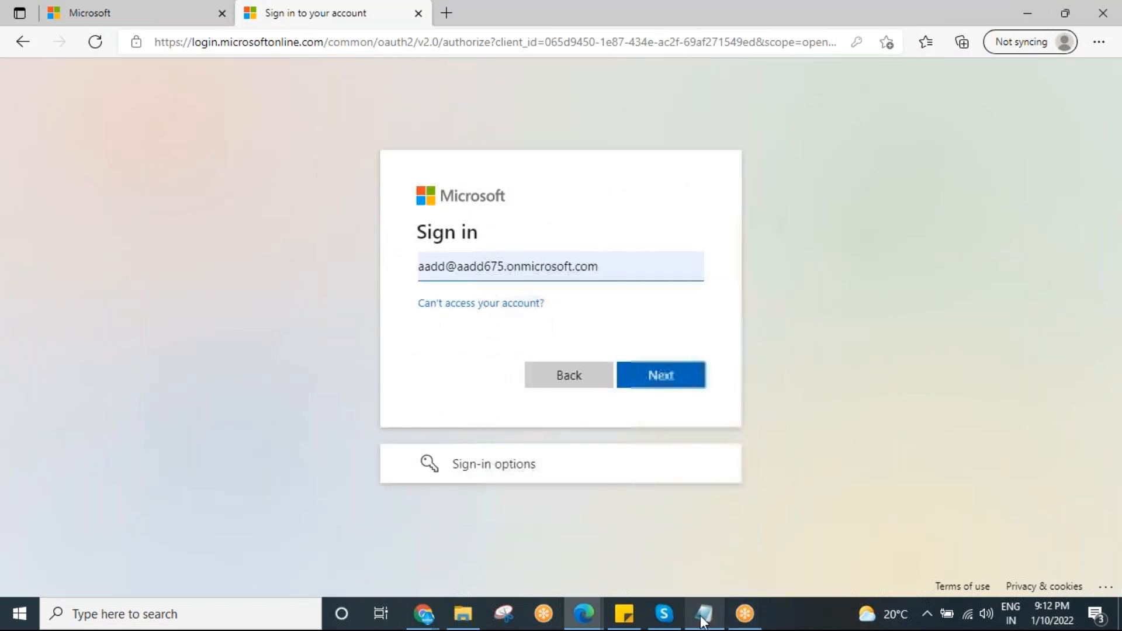
left_click(703, 613)
left_click_drag(409, 202, 27, 188)
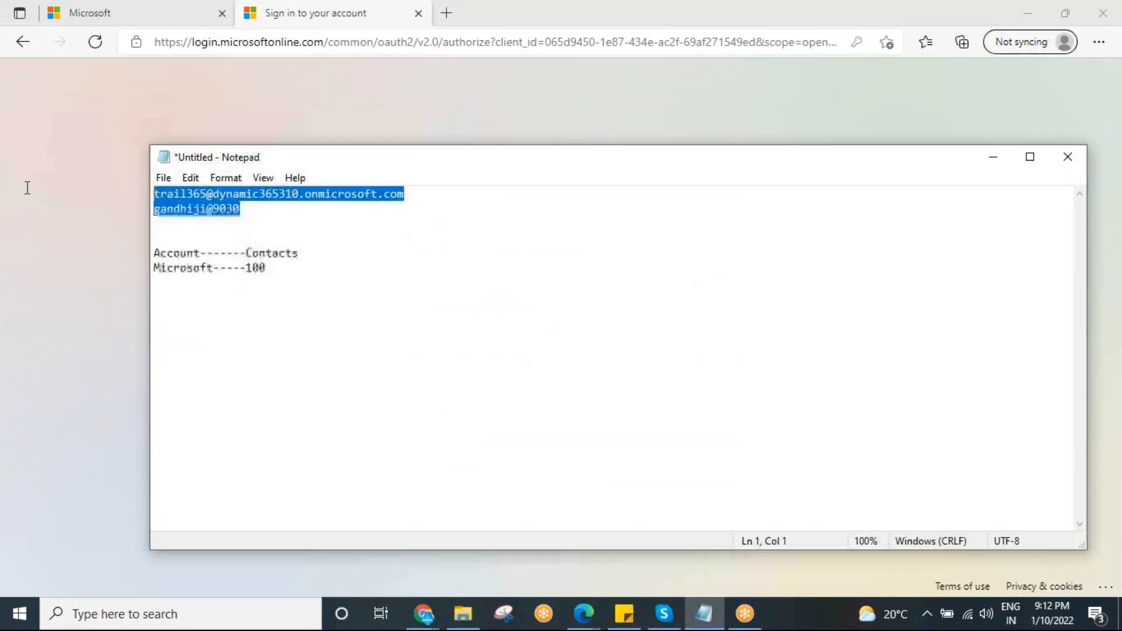
left_click(259, 231)
left_click_drag(408, 194, 37, 198)
key("ctrl+c")
left_click(43, 142)
left_click_drag(624, 266, 249, 263)
key("ctrl+v")
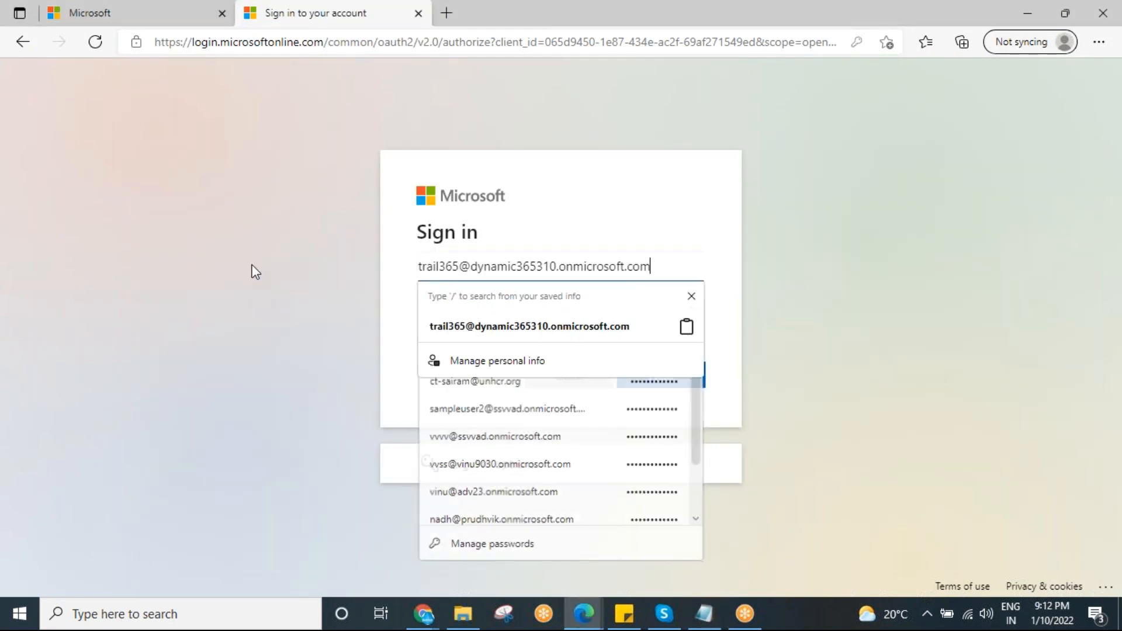
left_click(671, 386)
- Paste the trial account password from the notes and sign in
key("Tab")
key("alt+Tab")
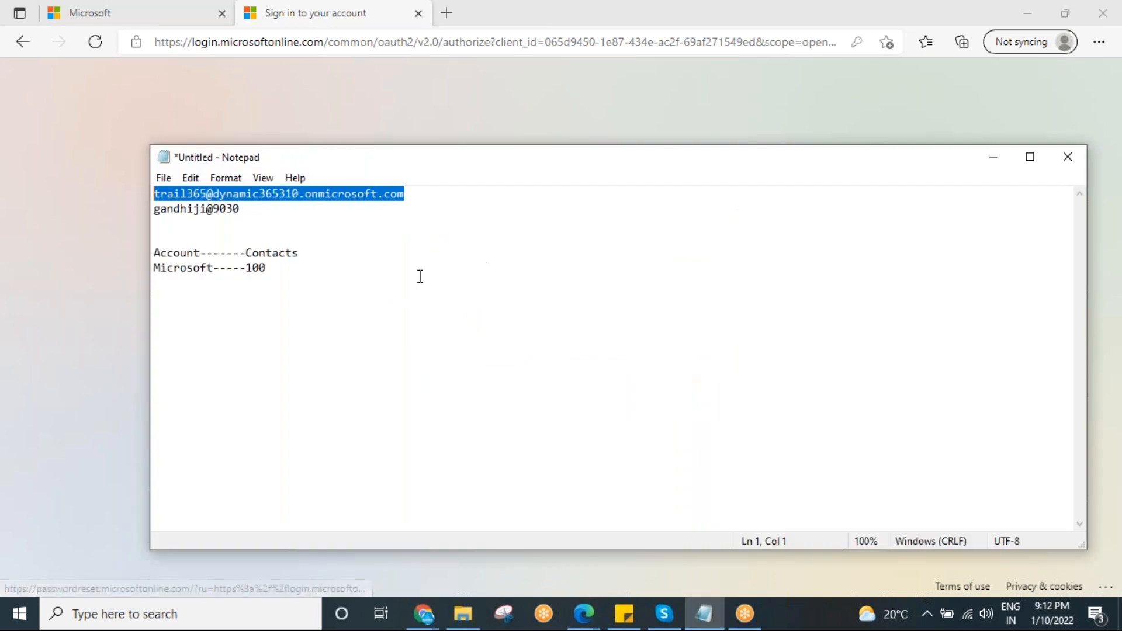
left_click_drag(250, 210, 7, 210)
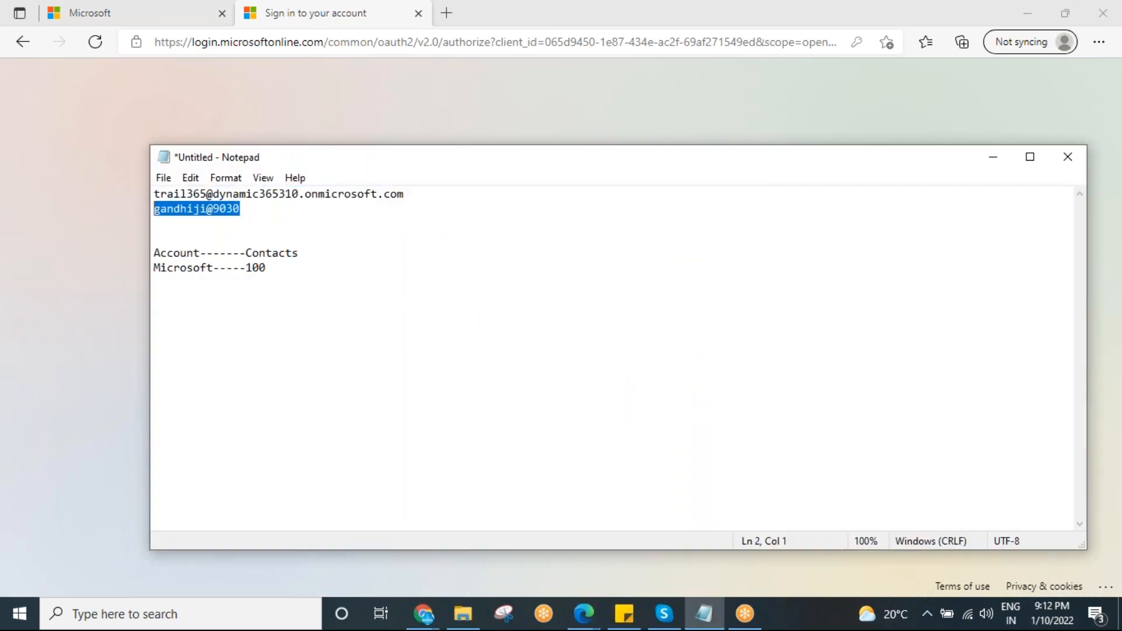
key("ctrl+c")
key("alt+Tab")
left_click(469, 327)
key("ctrl+v")
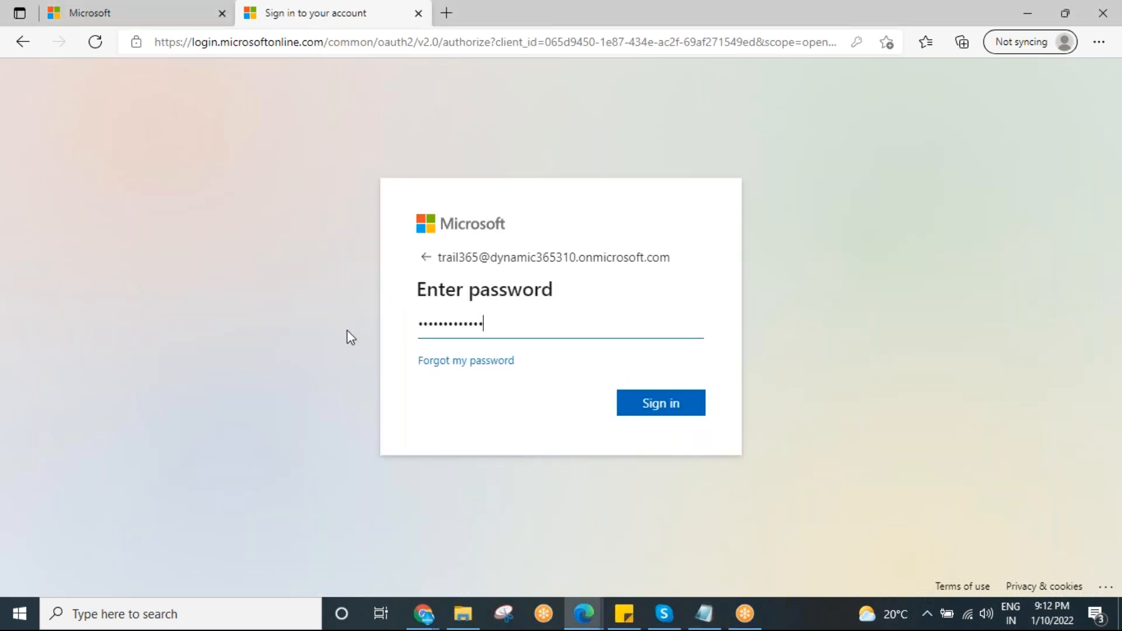
left_click(675, 411)
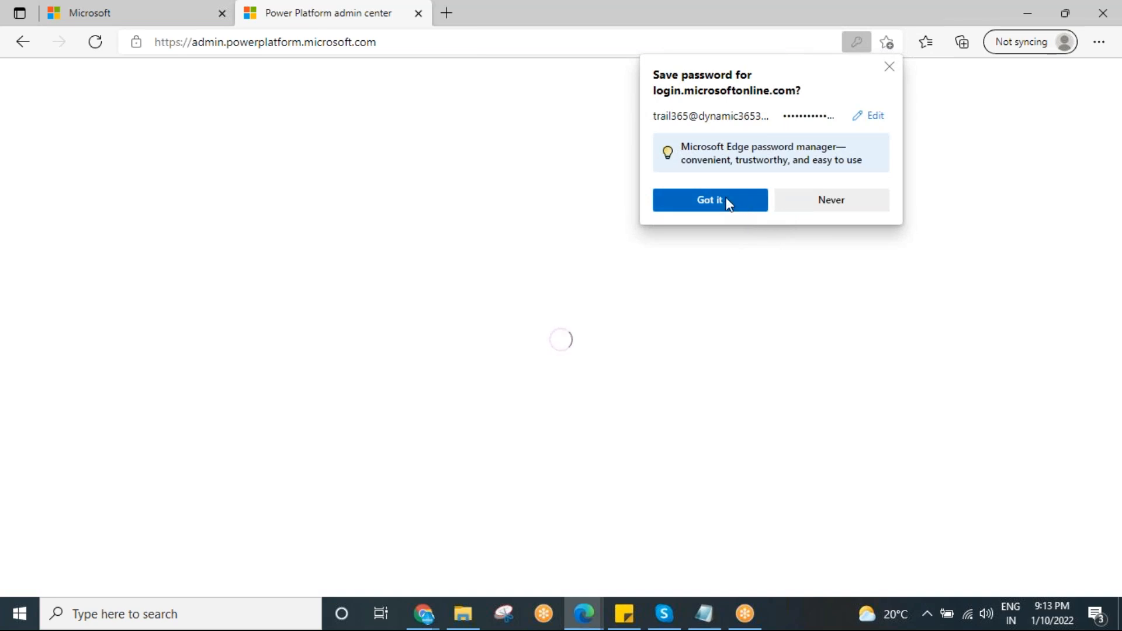
- Decline saving the password and return to the admin center while Environments loads
left_click(805, 204)
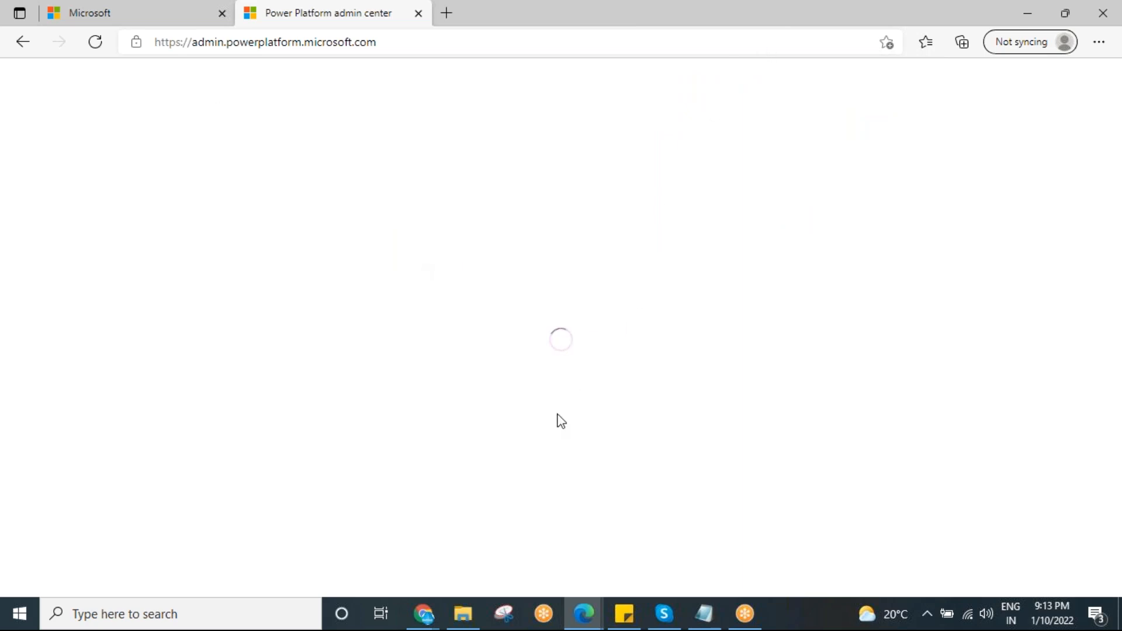
left_click(90, 16)
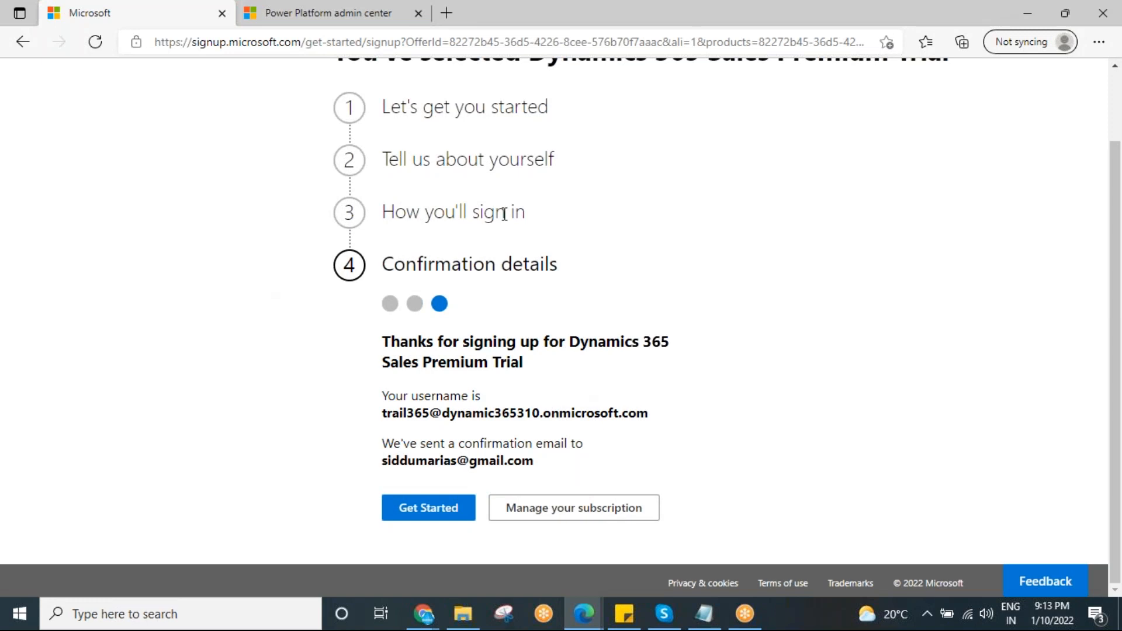
left_click(304, 17)
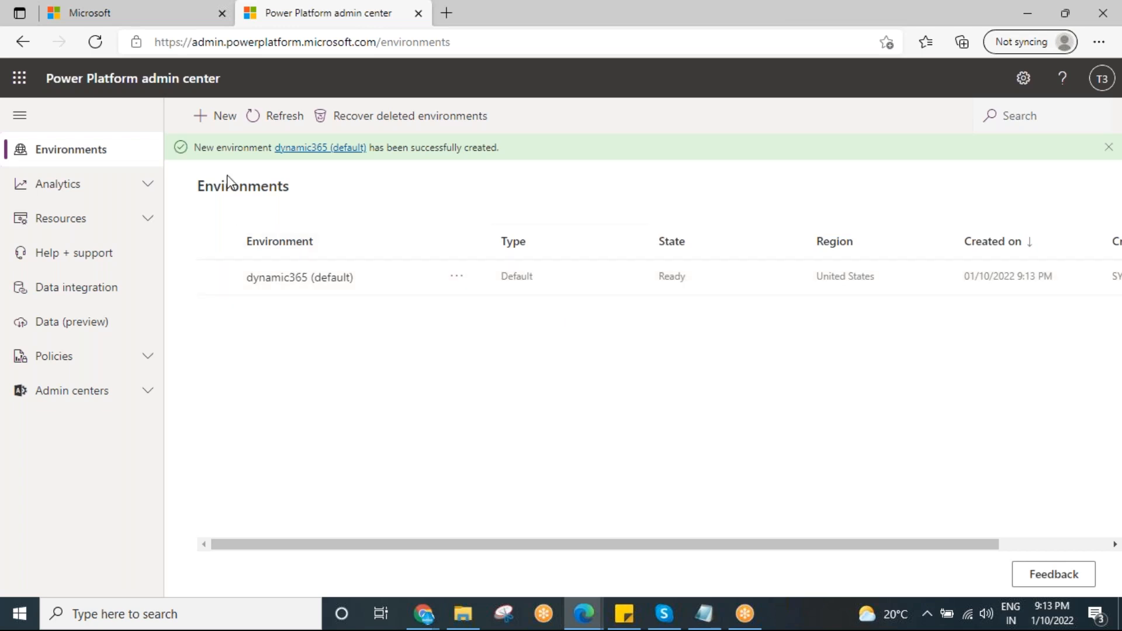
- Start a new environment and set its type to Trial (subscription-based)
left_click(227, 116)
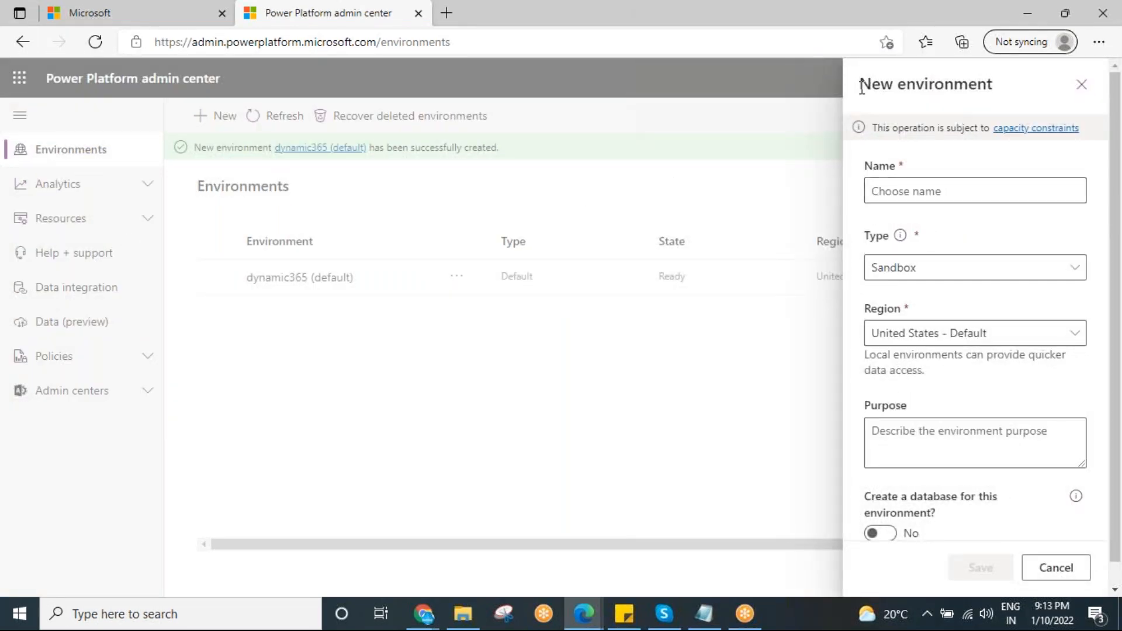
left_click_drag(862, 85, 1028, 92)
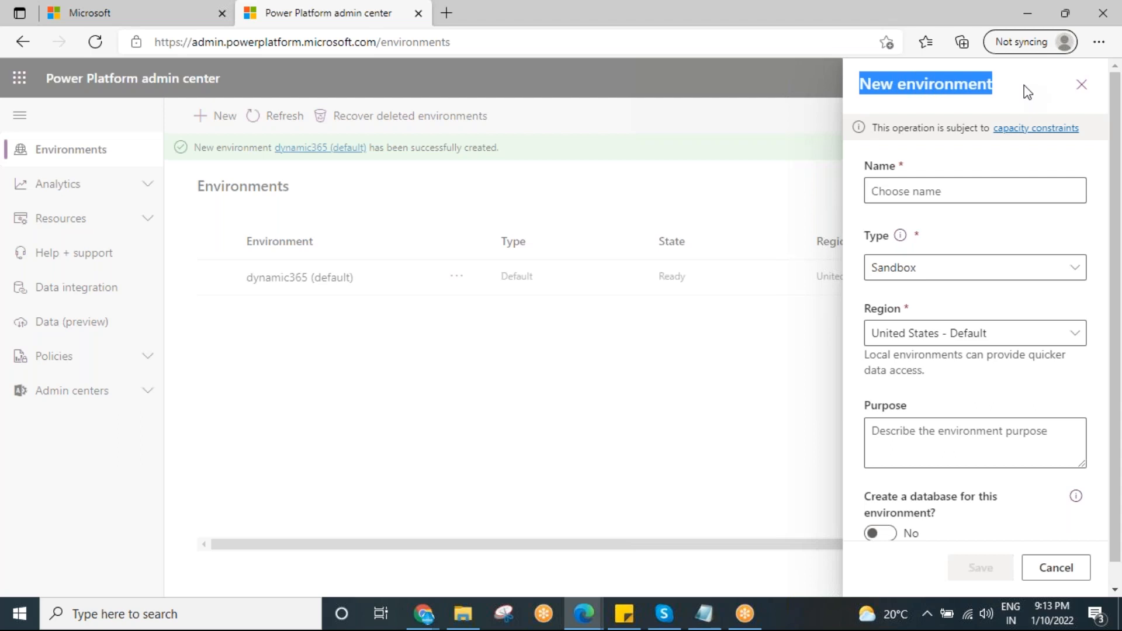
left_click(113, 16)
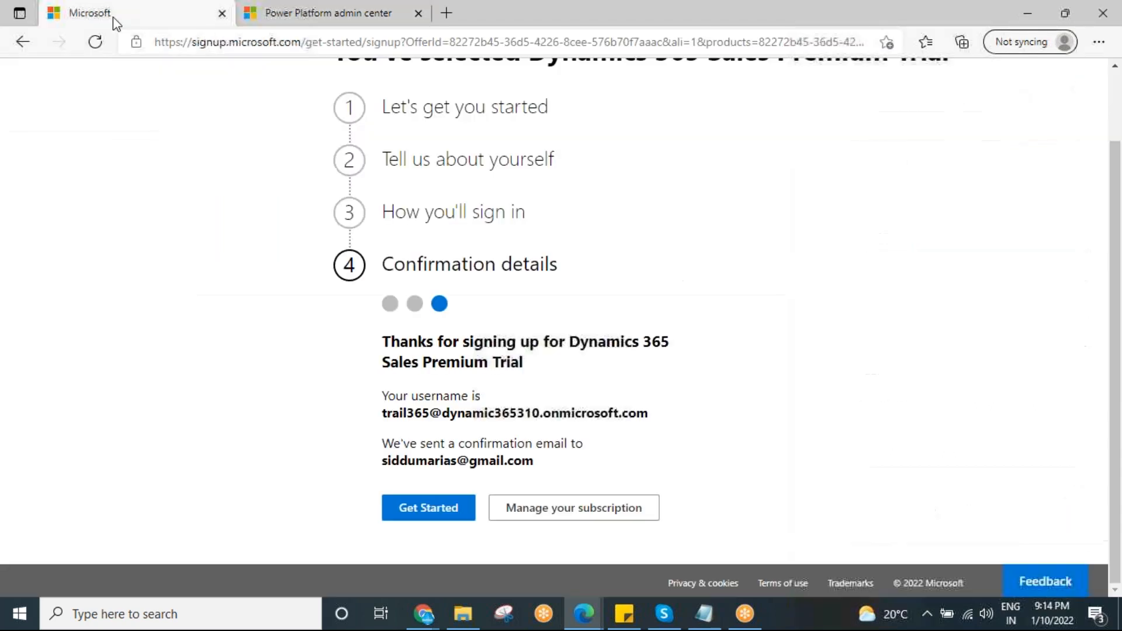
left_click(270, 18)
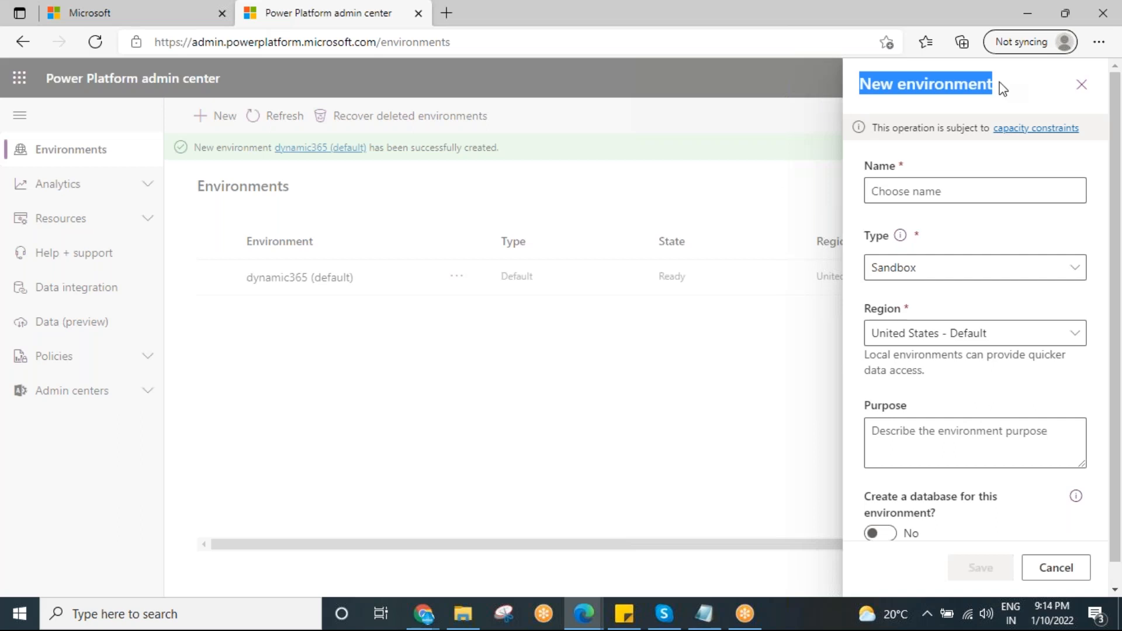
left_click(1045, 96)
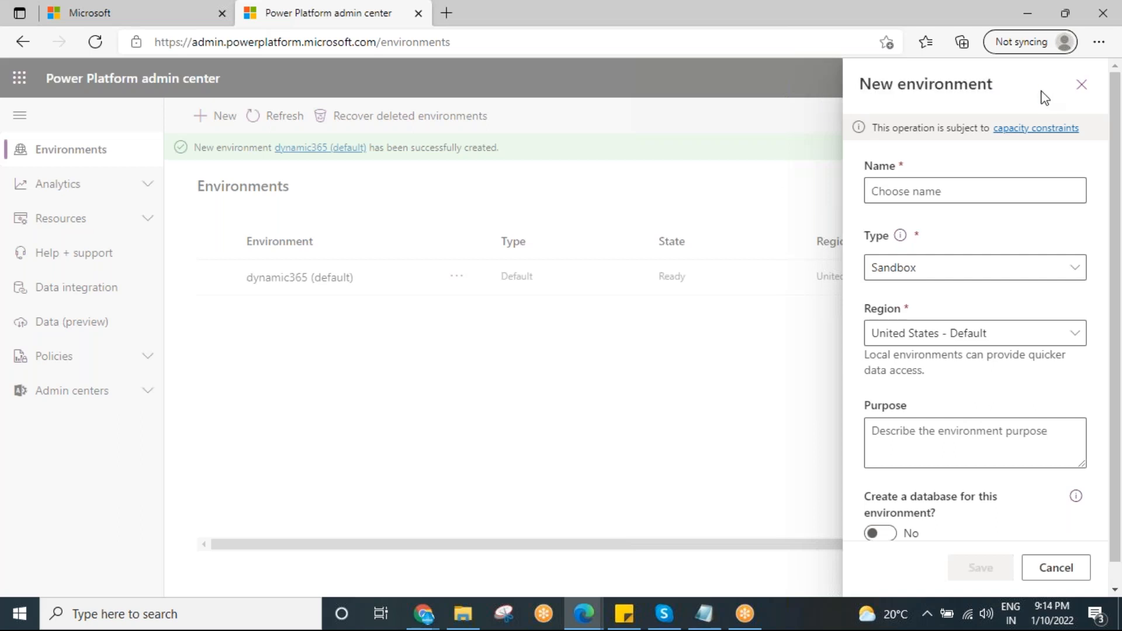
left_click(1072, 272)
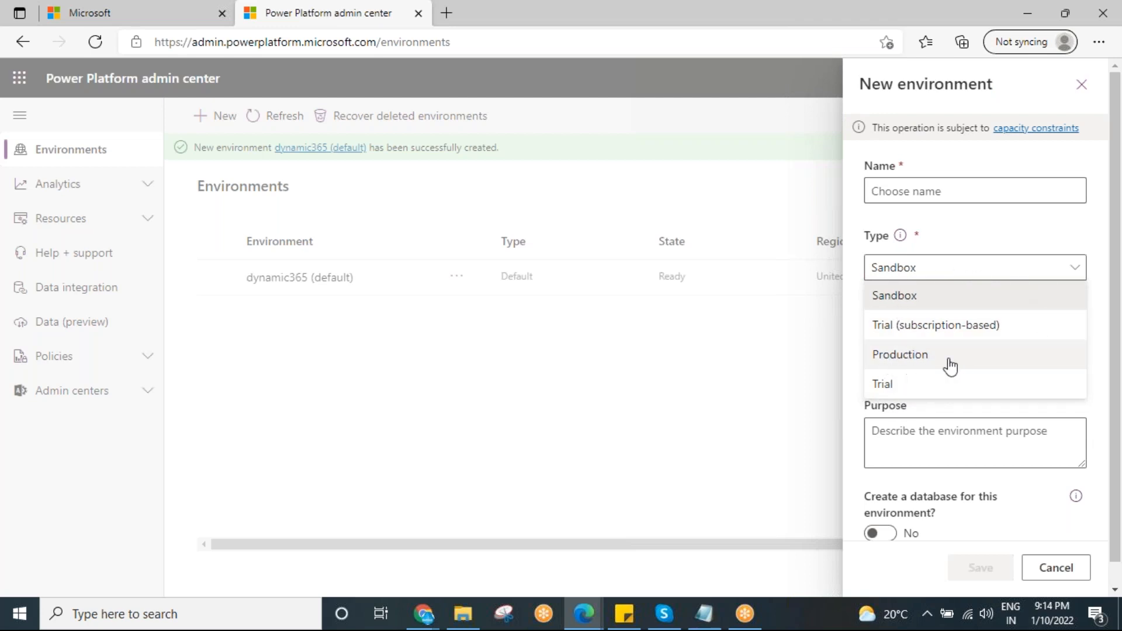
left_click(981, 331)
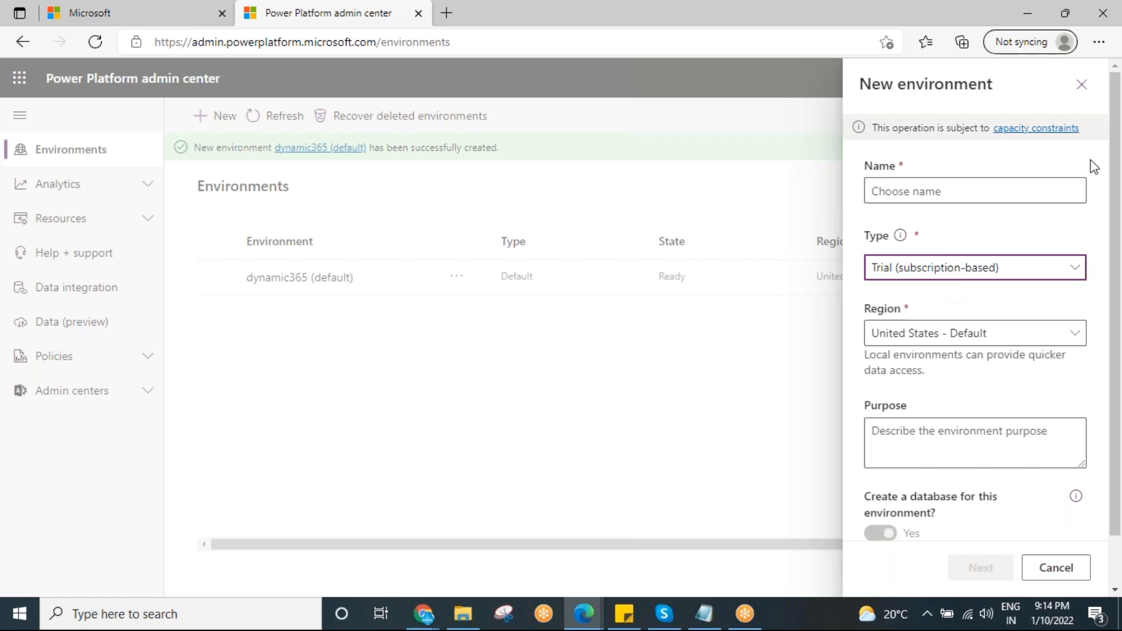
- Name the new environment D365
left_click(973, 189)
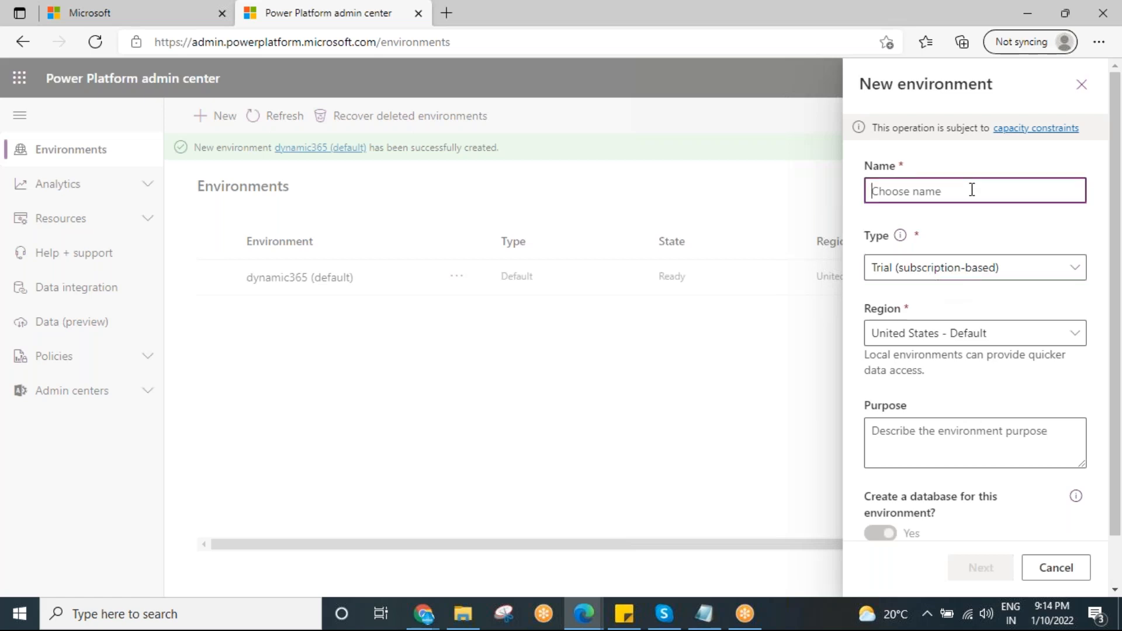
type("D365")
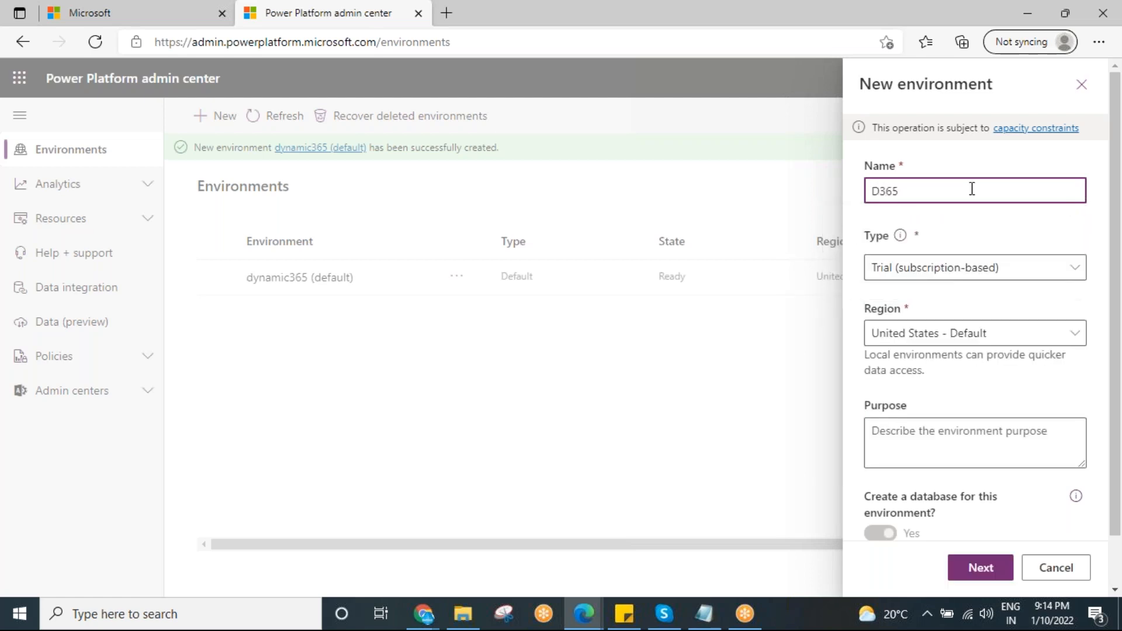
left_click(955, 158)
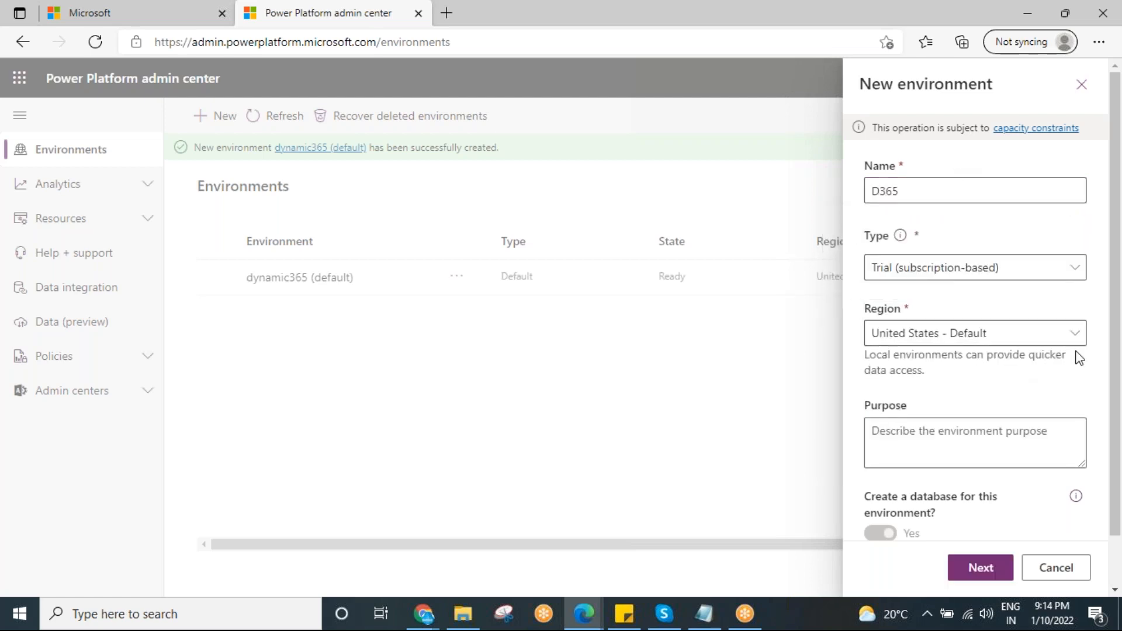
scroll(1079, 358, "down", 1)
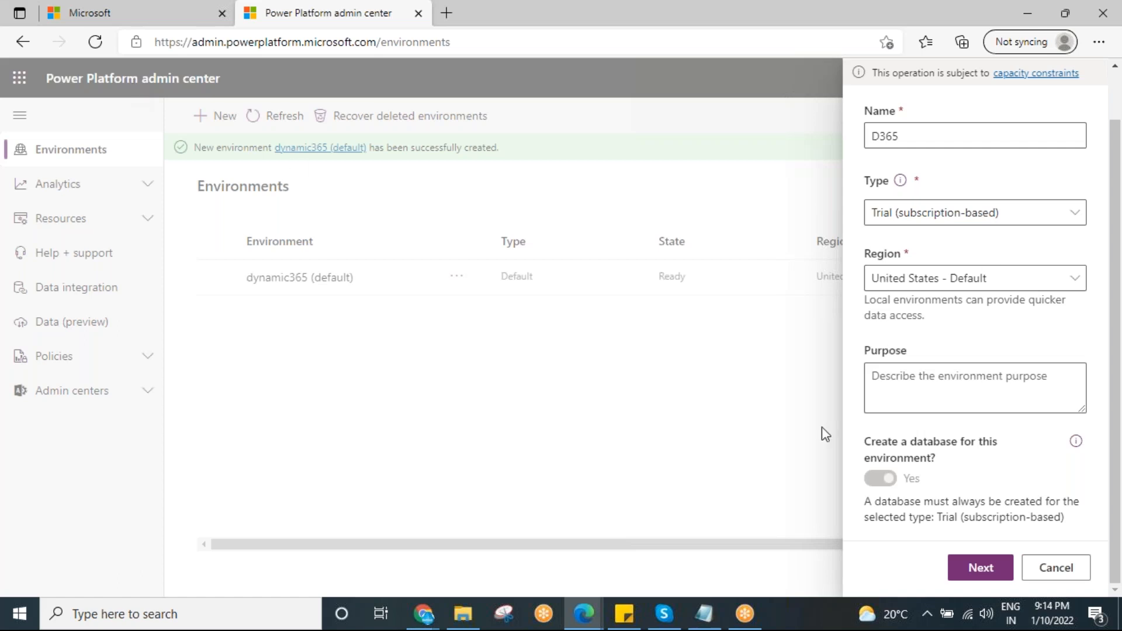
left_click(423, 613)
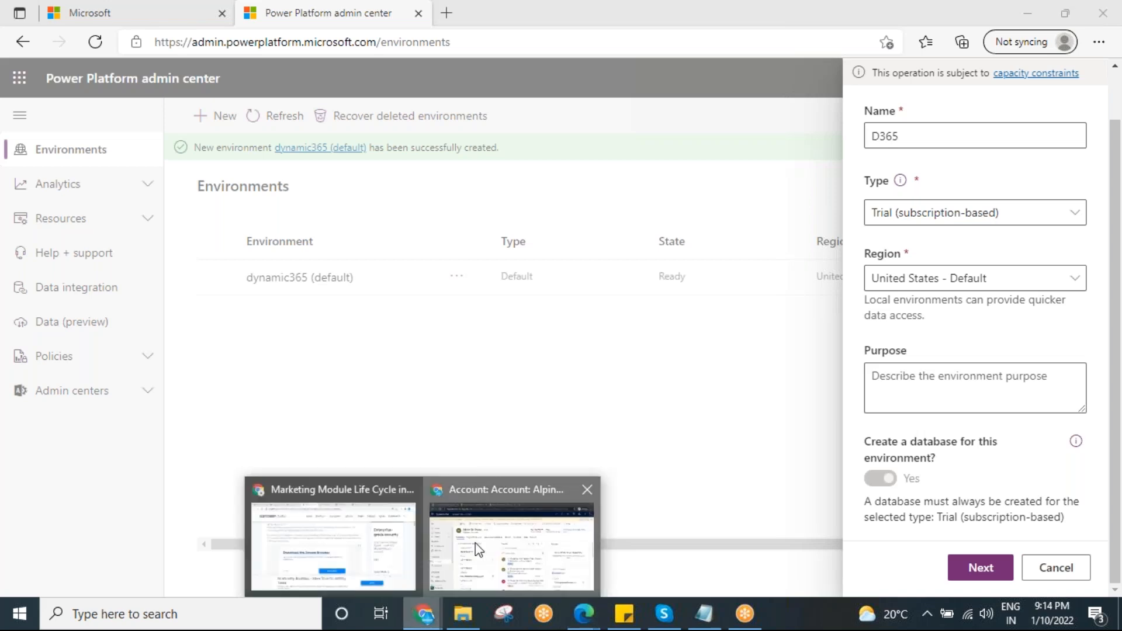
left_click(476, 543)
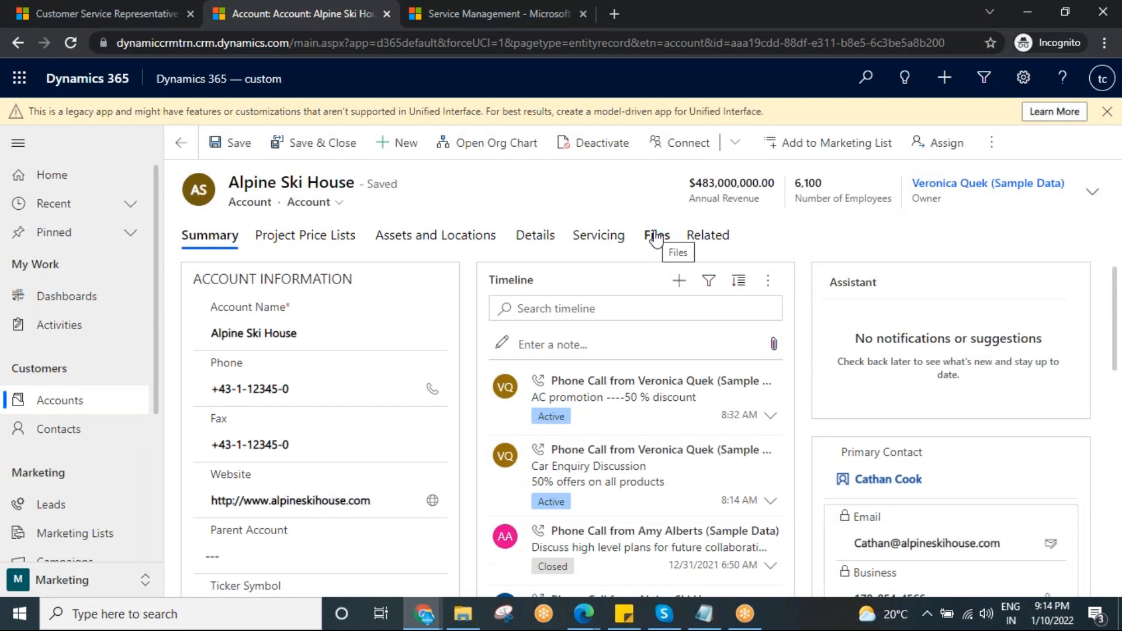
left_click(592, 618)
left_click(661, 546)
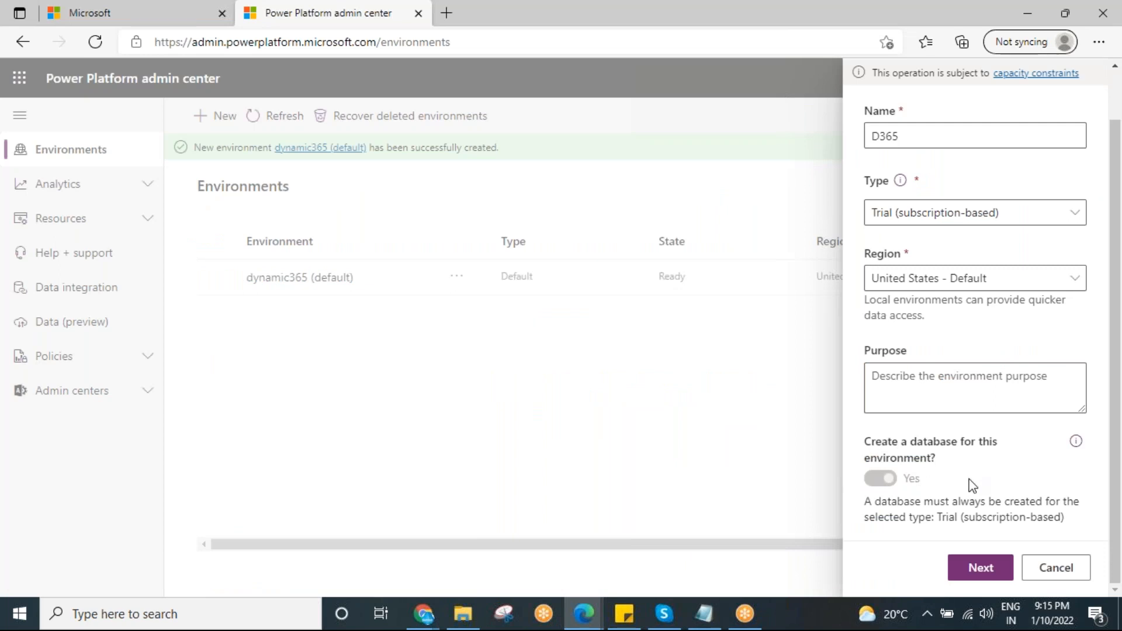
- Advance to the database settings step after revisiting the environment details
left_click(977, 566)
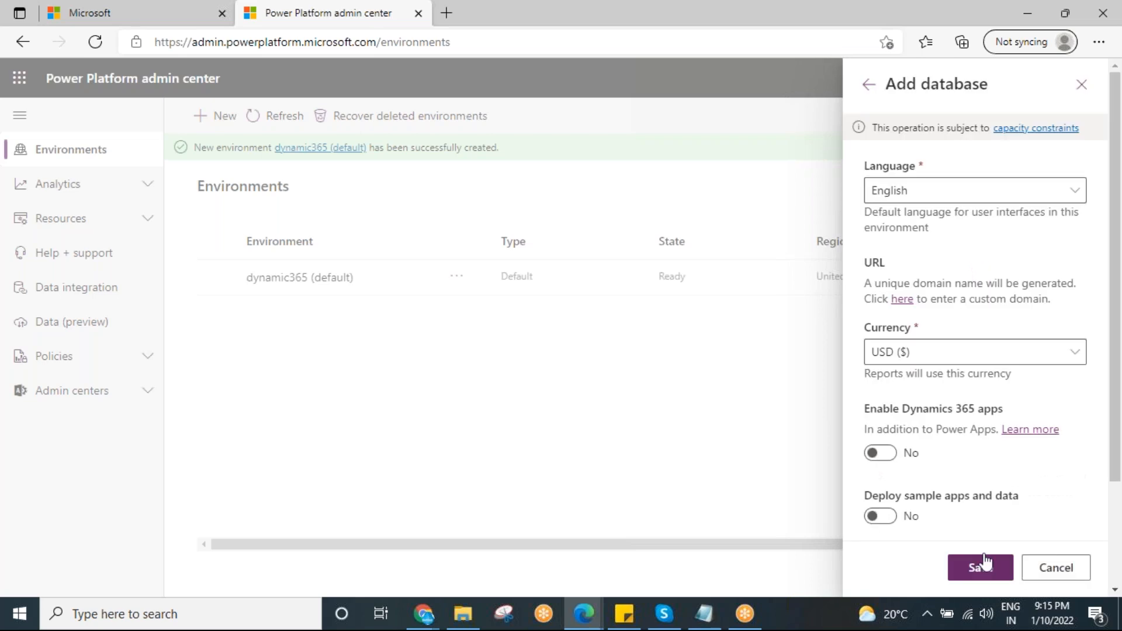
left_click(870, 84)
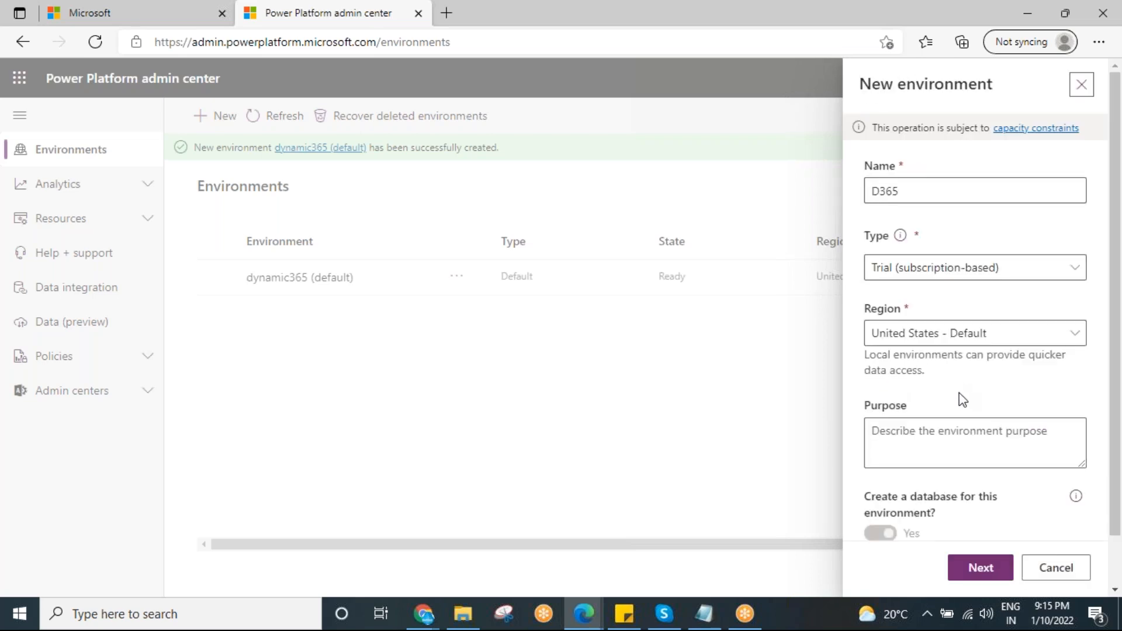
scroll(980, 493, "down", 1)
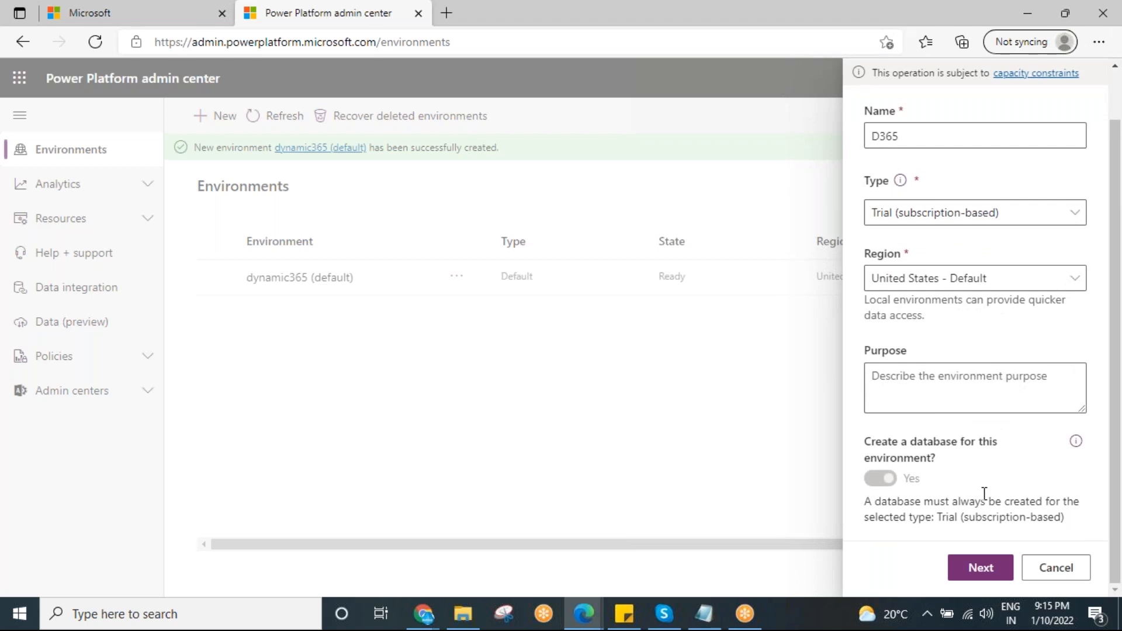
scroll(980, 492, "up", 1)
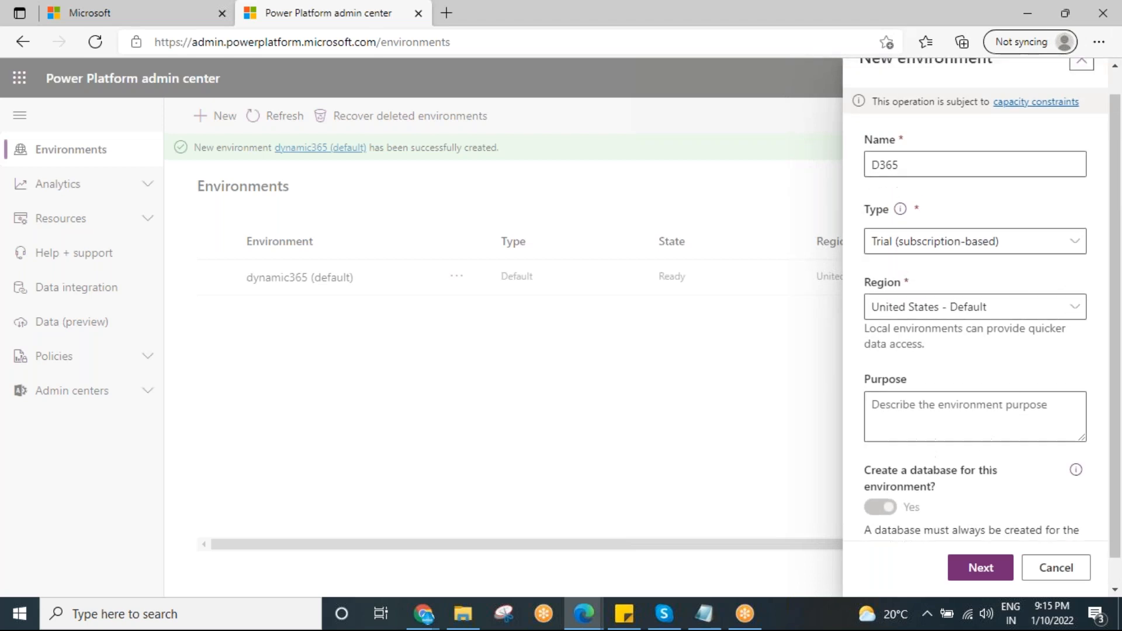
left_click(980, 568)
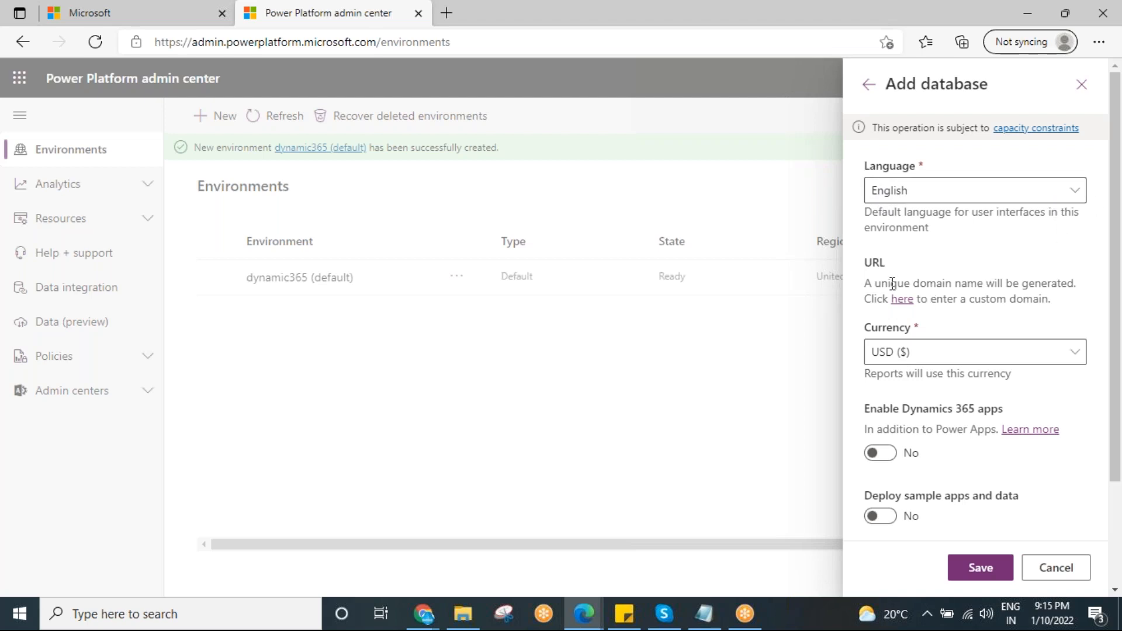
- Give the database the custom domain name trail365
left_click_drag(865, 287, 1068, 286)
left_click(904, 300)
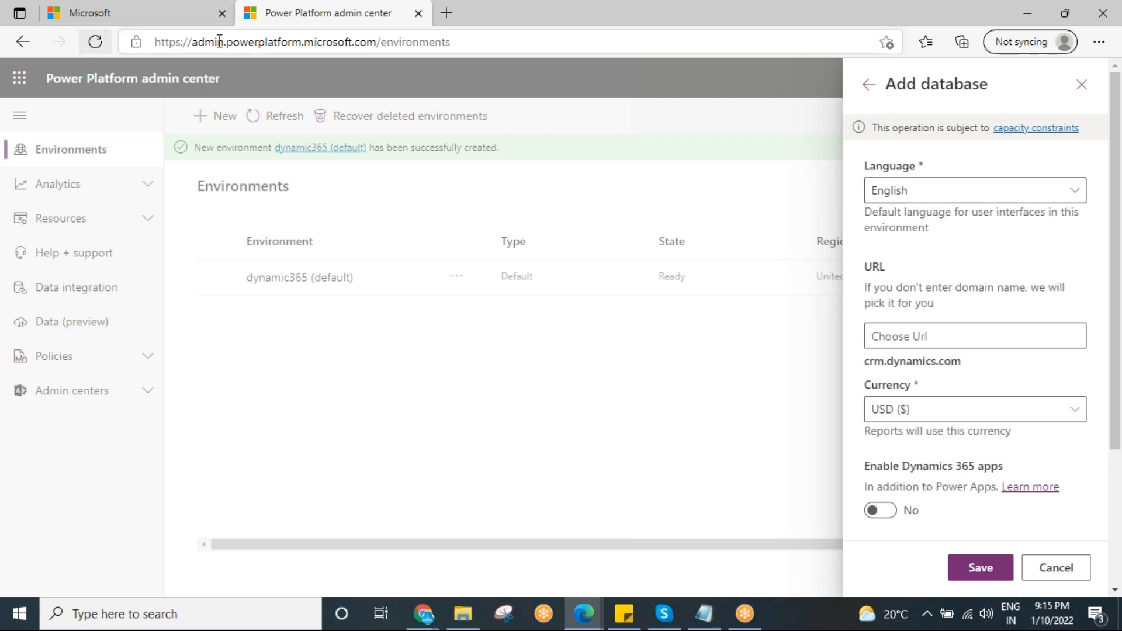
left_click(423, 615)
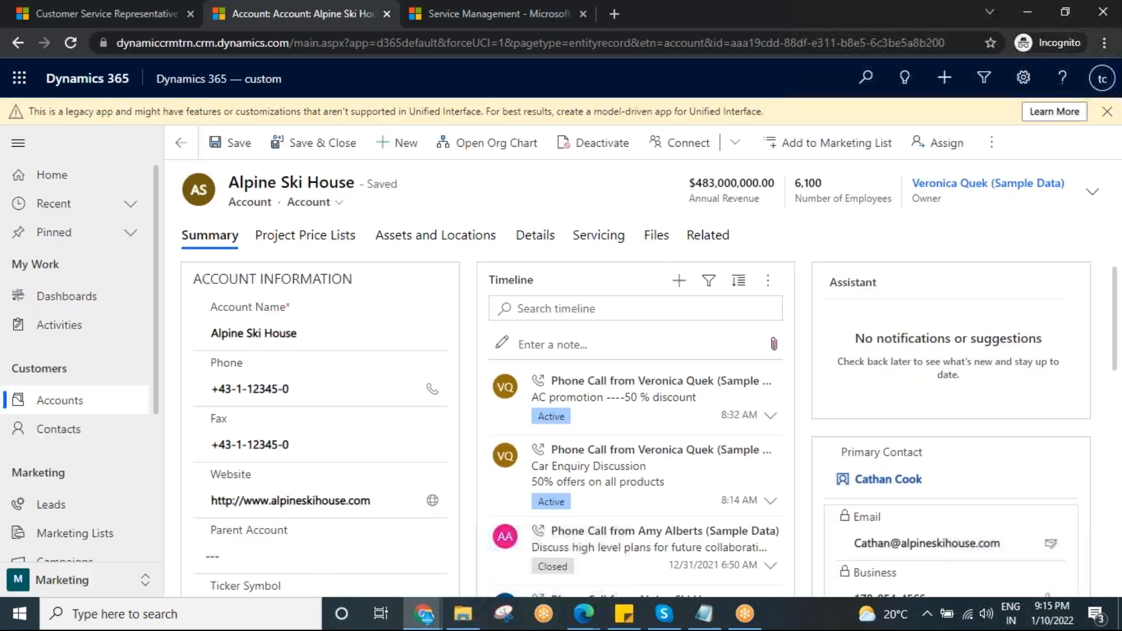
left_click_drag(113, 45, 242, 43)
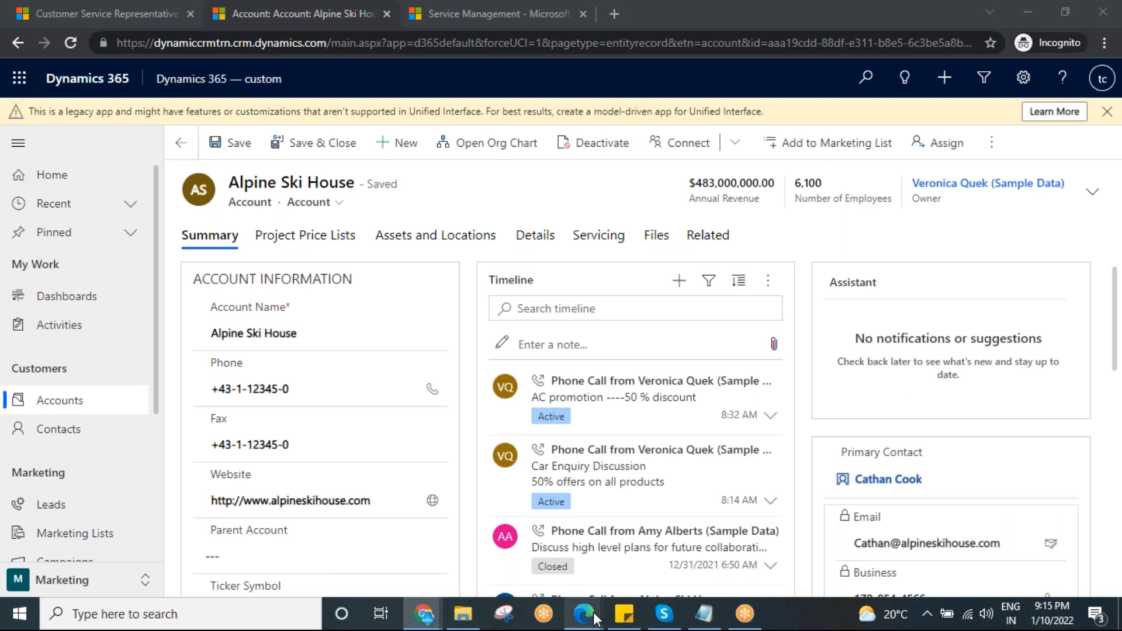
mouse_move(584, 614)
left_click(672, 543)
left_click(941, 334)
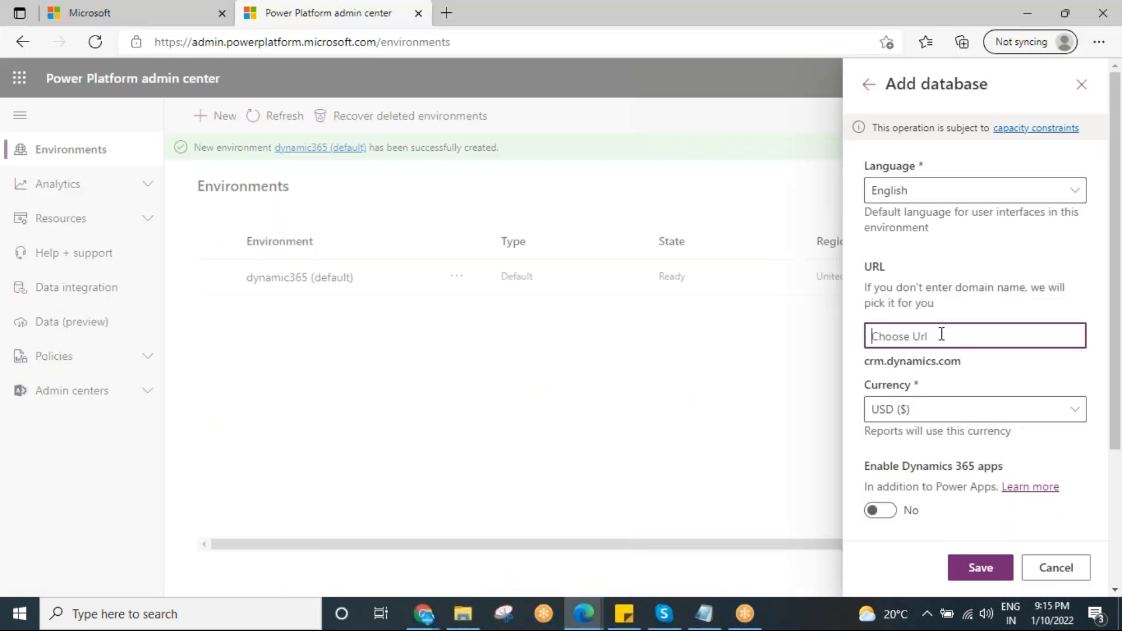
type("trail365")
left_click(964, 250)
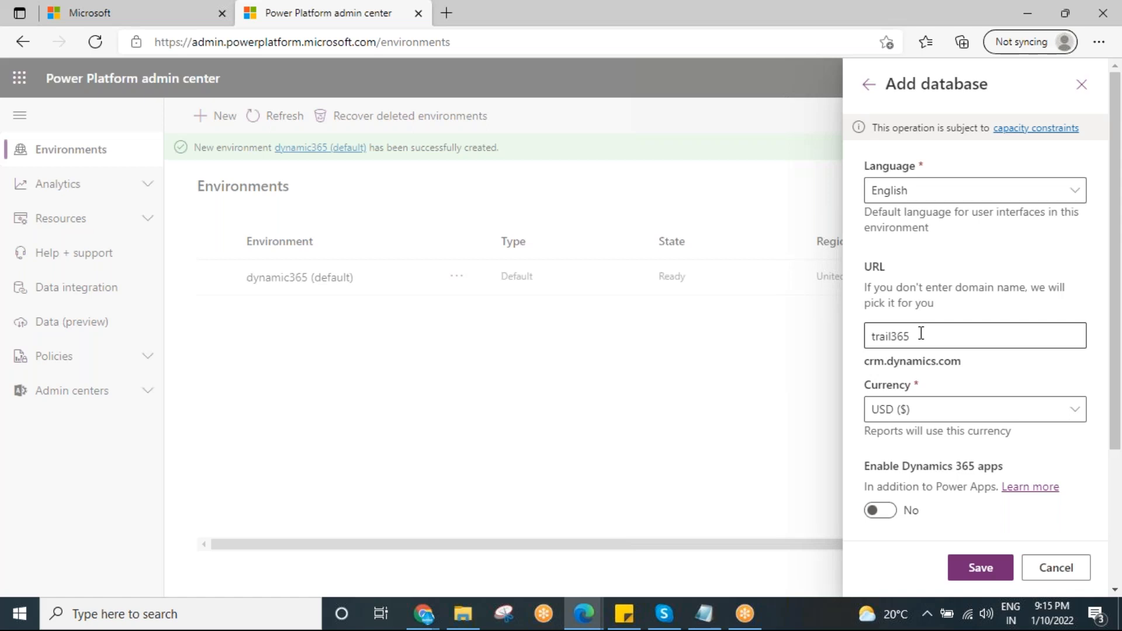
- Enable Dynamics 365 apps and automatically deploy All enterprise applications
scroll(912, 341, "down", 3)
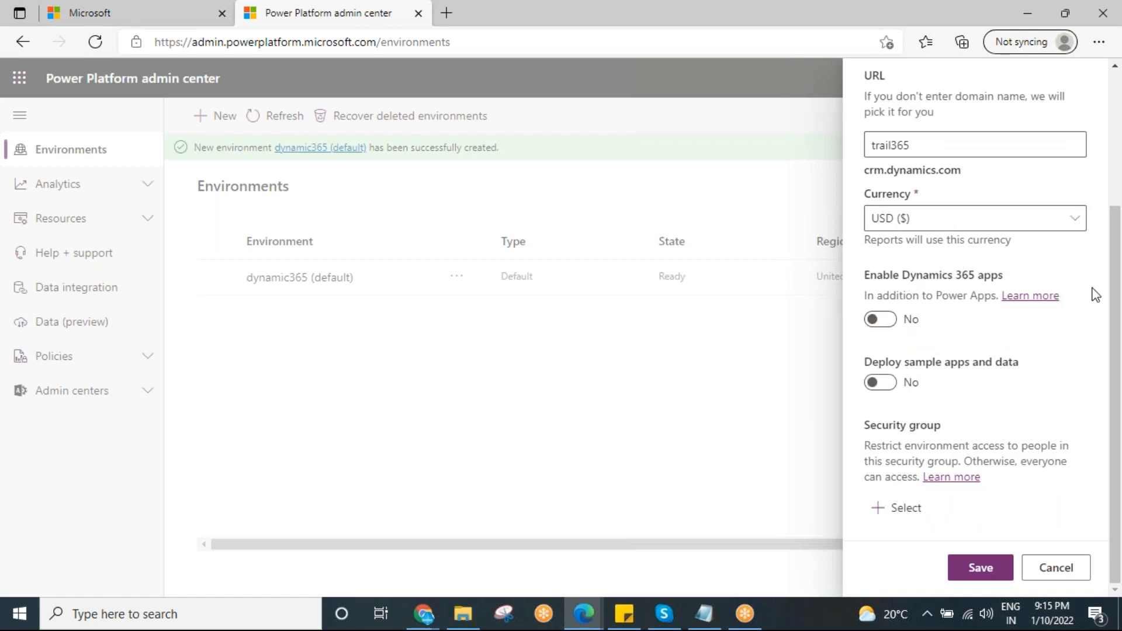
left_click(891, 383)
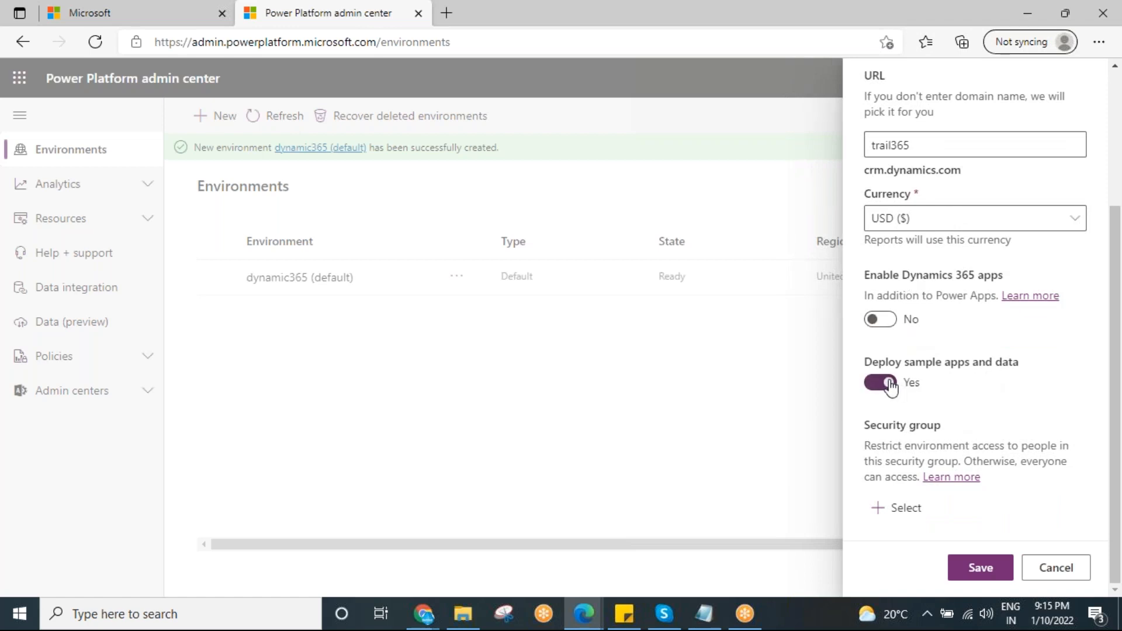
left_click(889, 320)
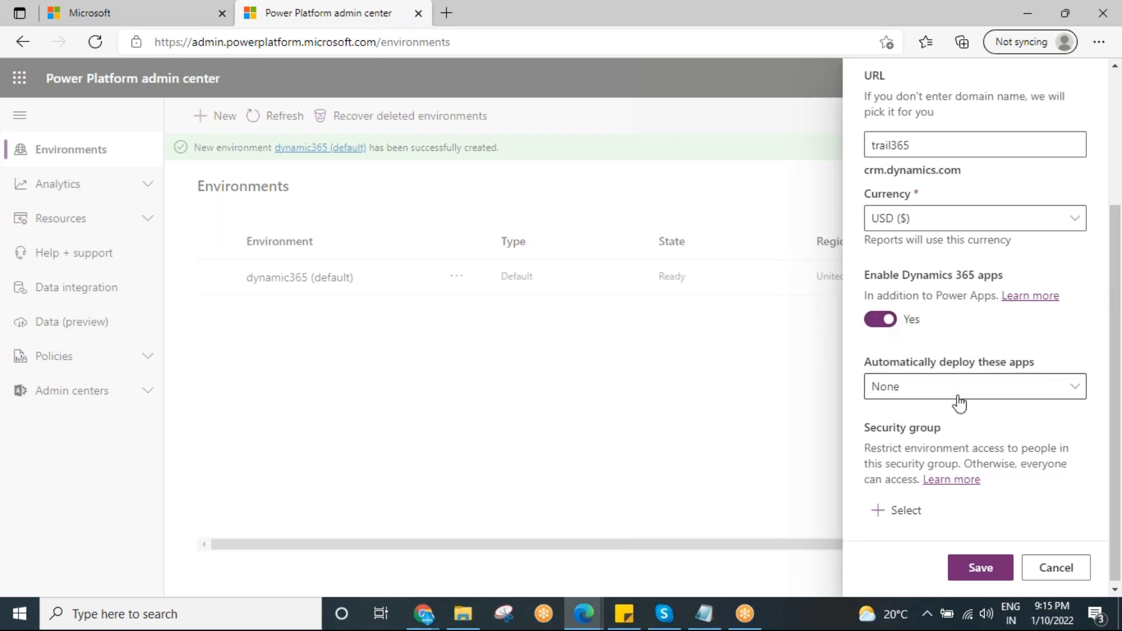
left_click(1075, 386)
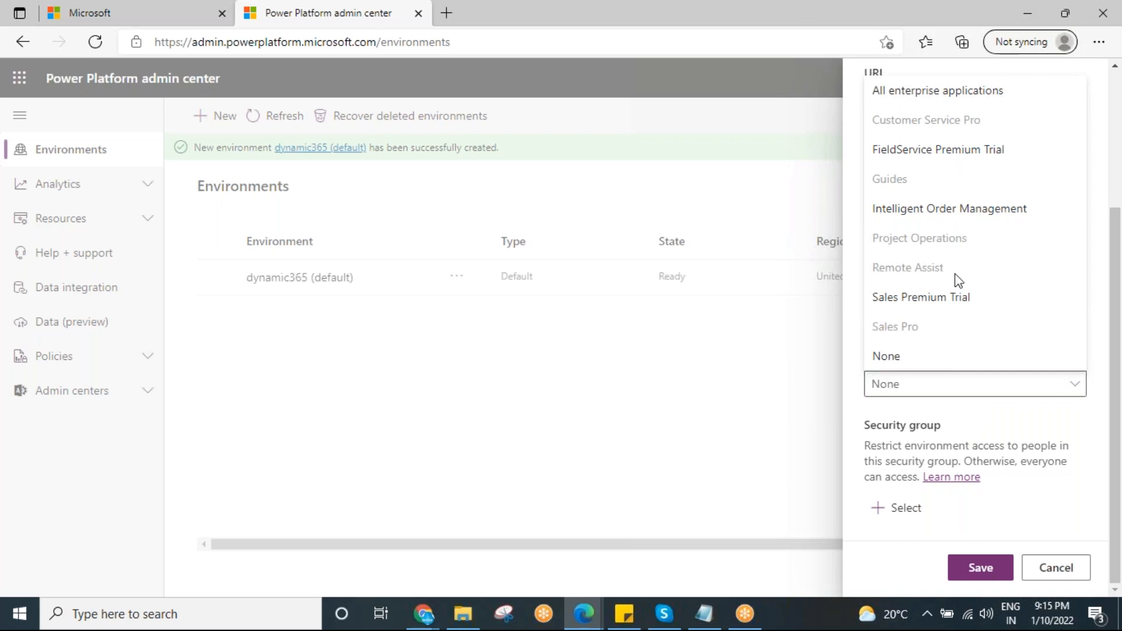
left_click(910, 97)
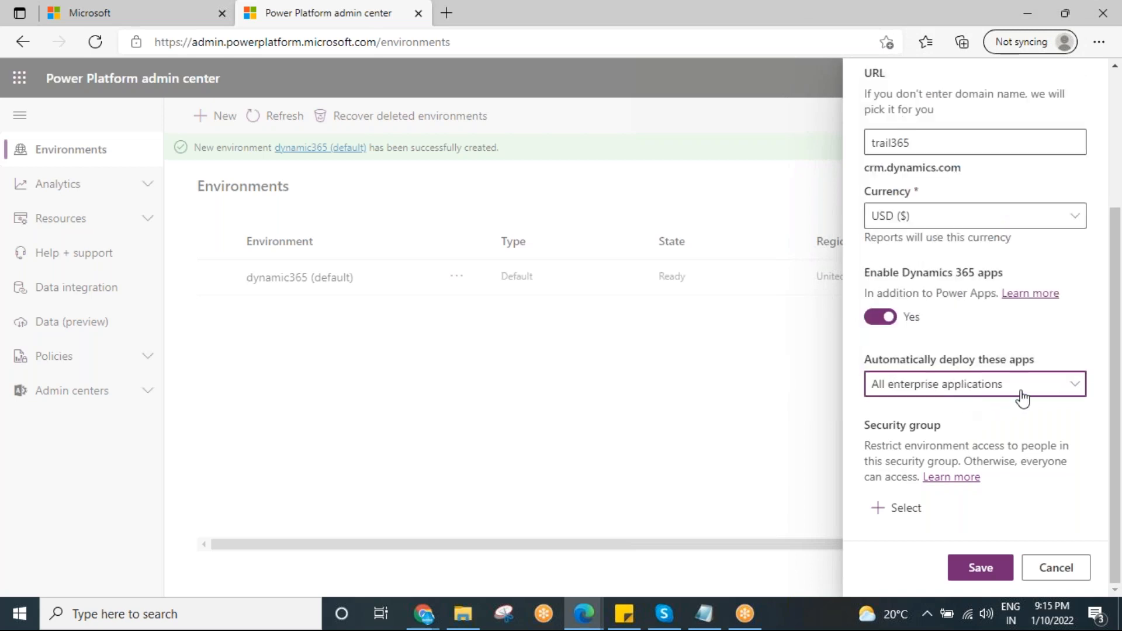
scroll(1030, 401, "up", 3)
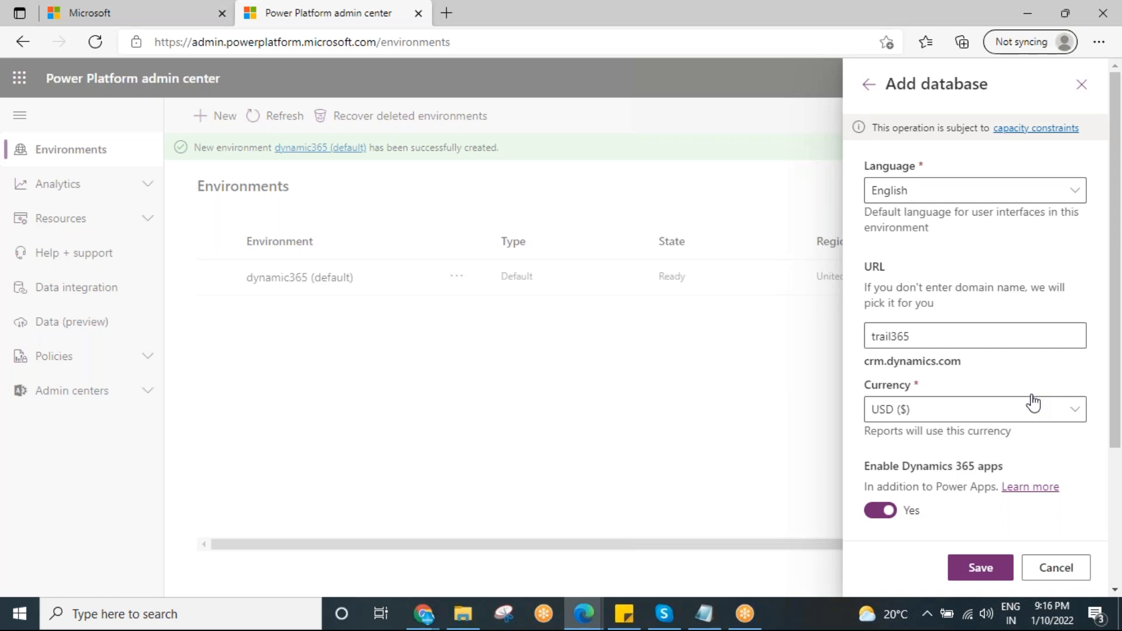
scroll(1033, 403, "down", 3)
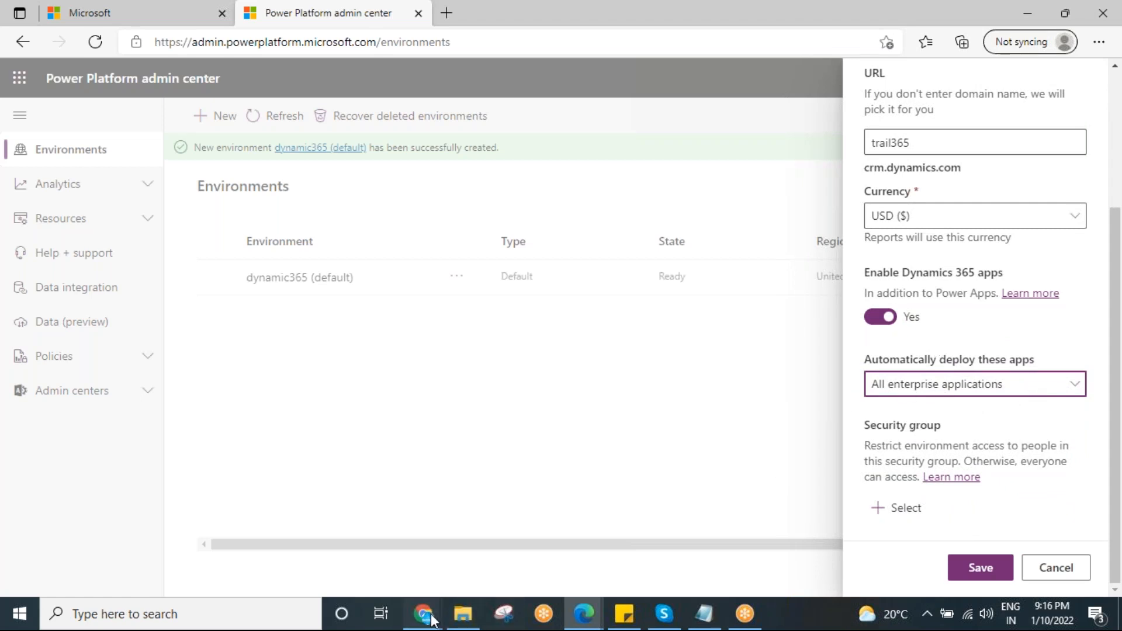
mouse_move(432, 619)
left_click(508, 541)
left_click(64, 580)
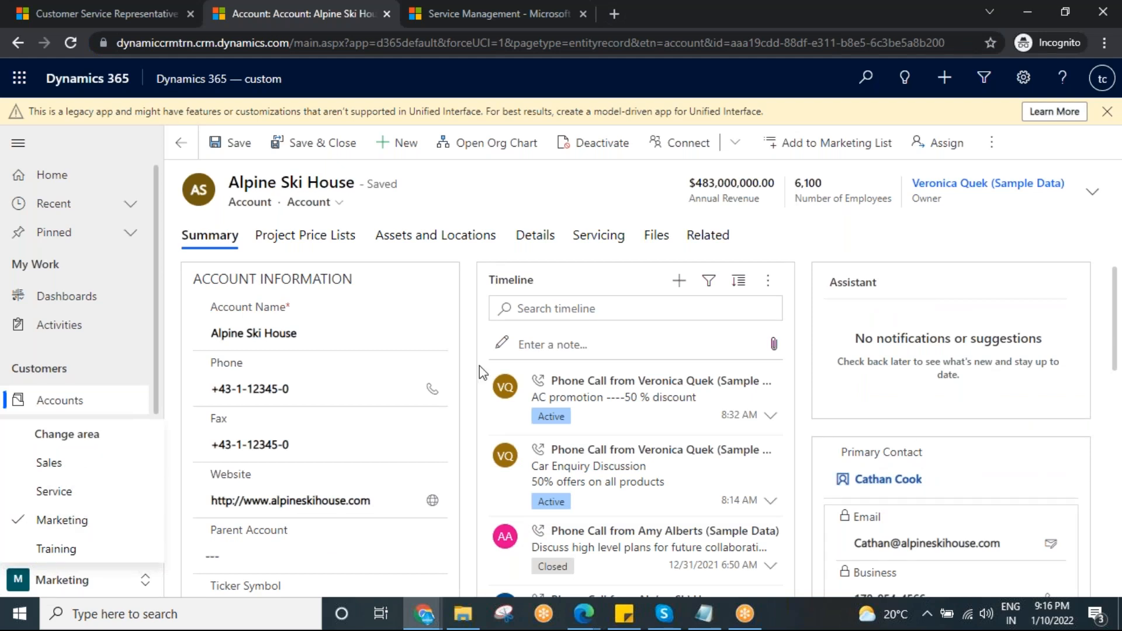
left_click(584, 614)
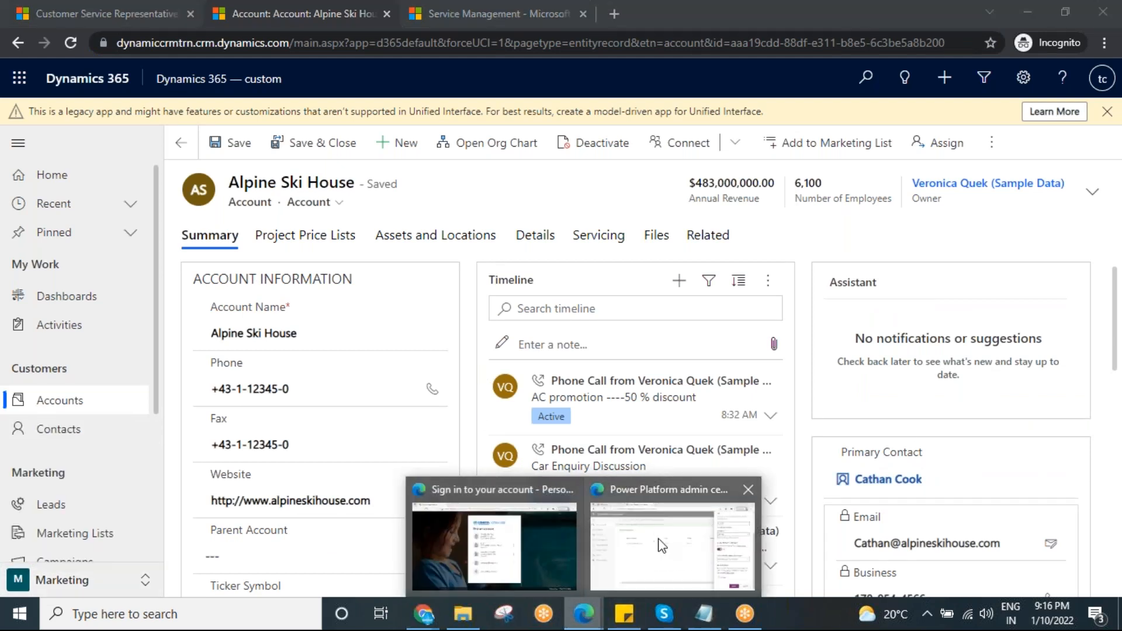
left_click(663, 545)
scroll(1057, 401, "up", 3)
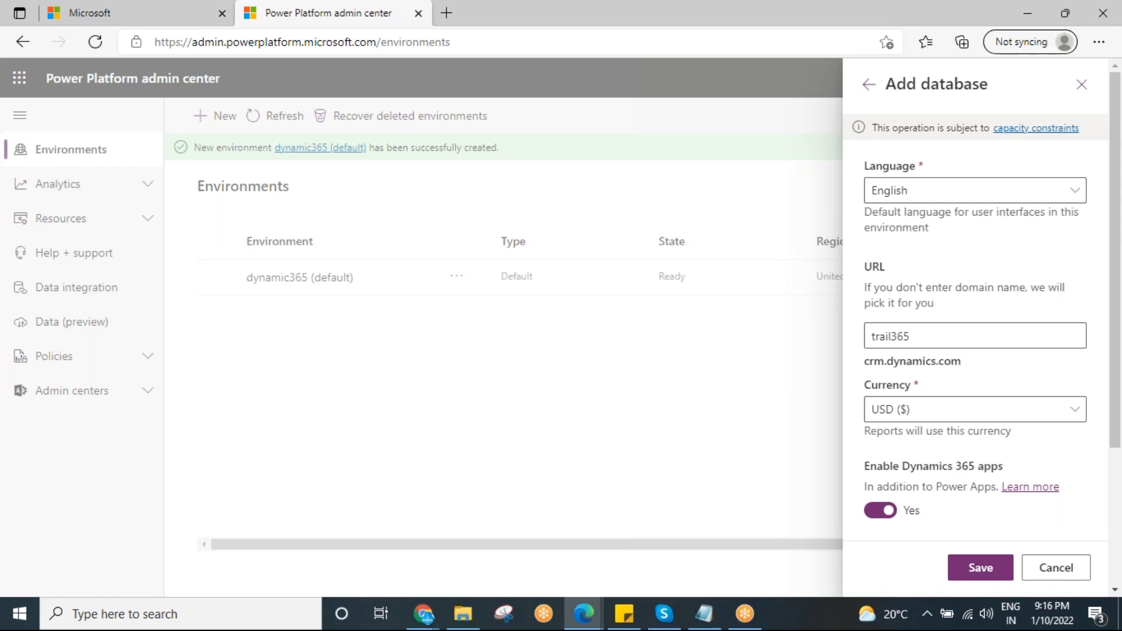
- Save the D365 environment and refresh the Environments list until it shows Ready
left_click(980, 567)
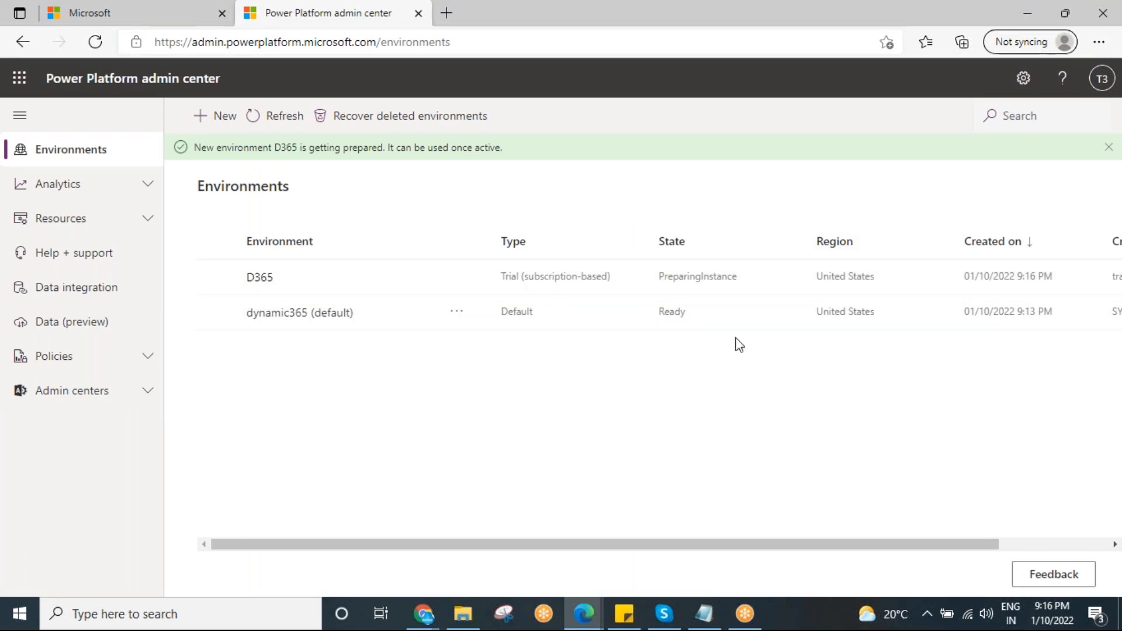
left_click(274, 117)
left_click(281, 120)
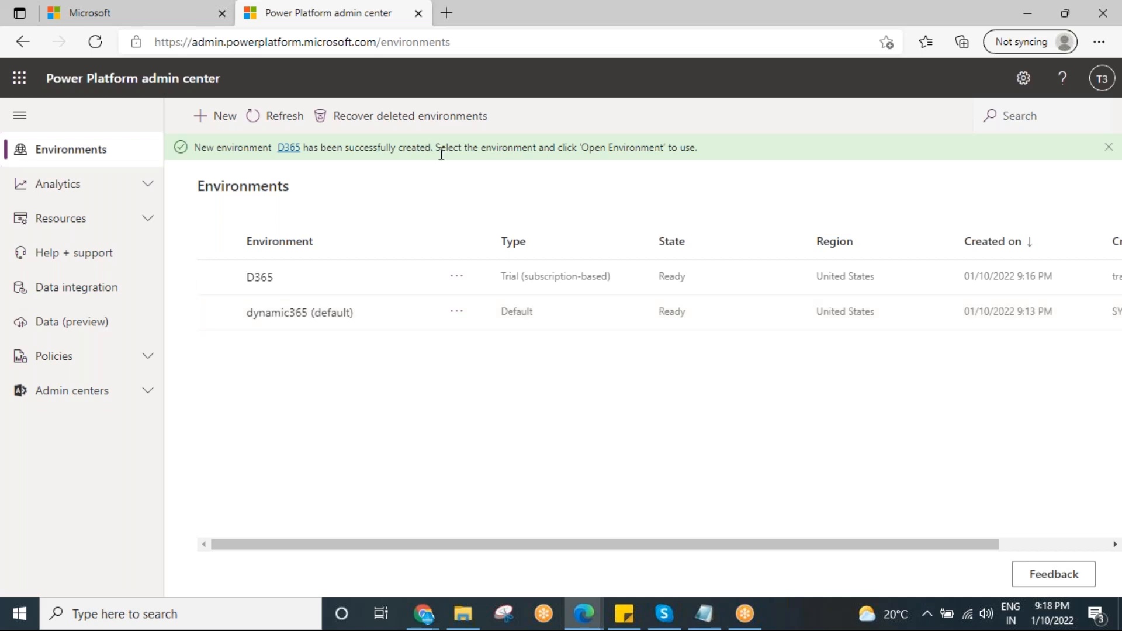
- Select the D365 environment and open it in a new tab
left_click(787, 26)
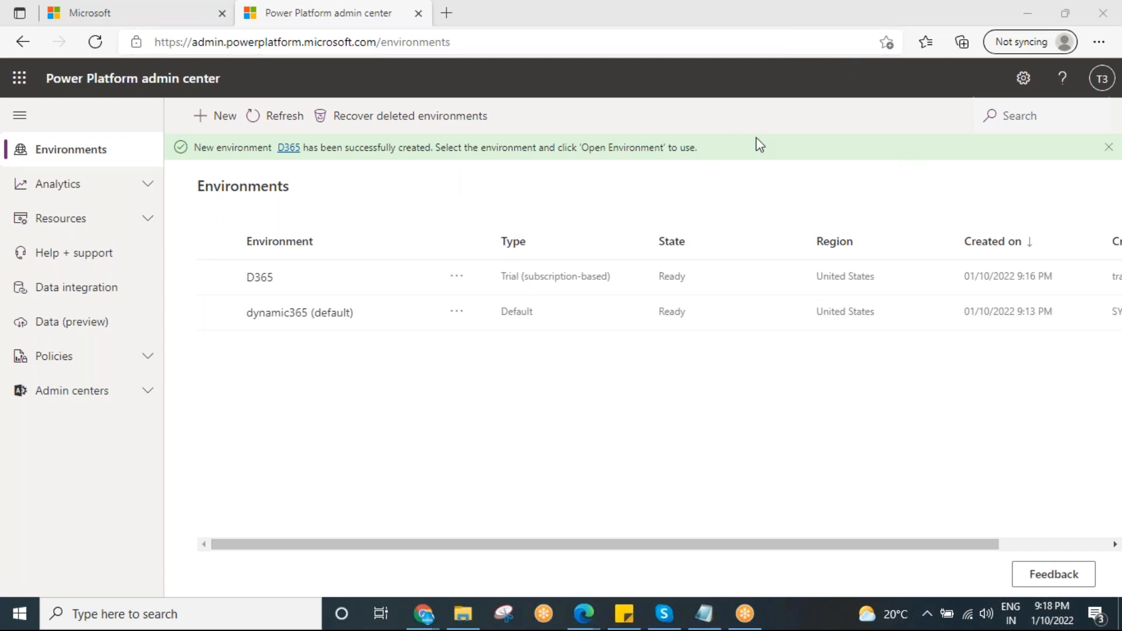
left_click(397, 278)
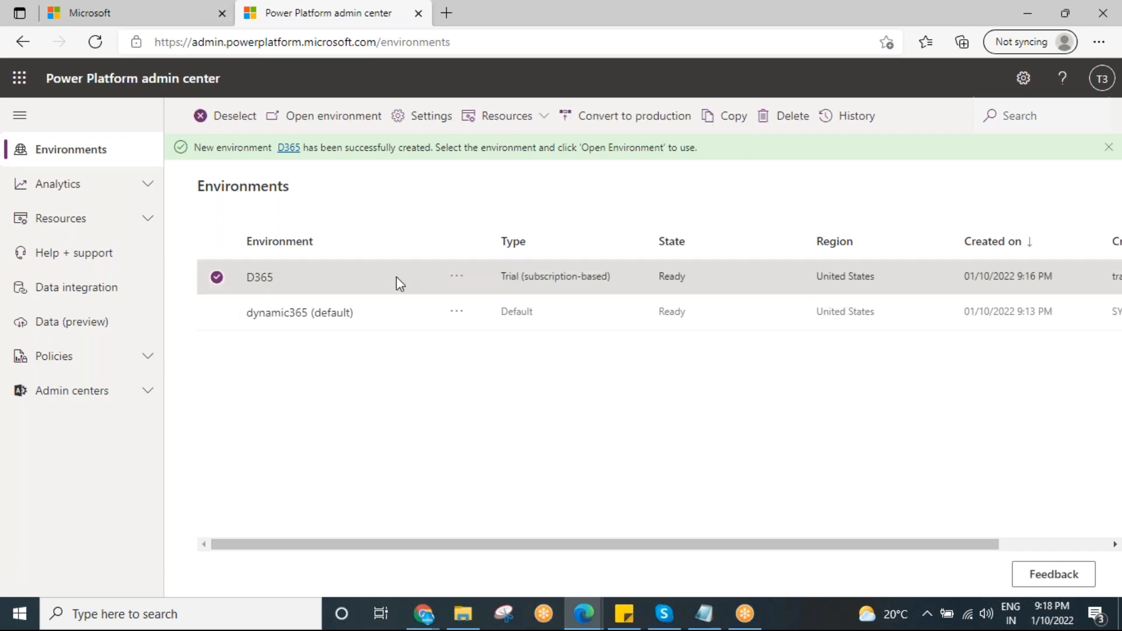
left_click(332, 117)
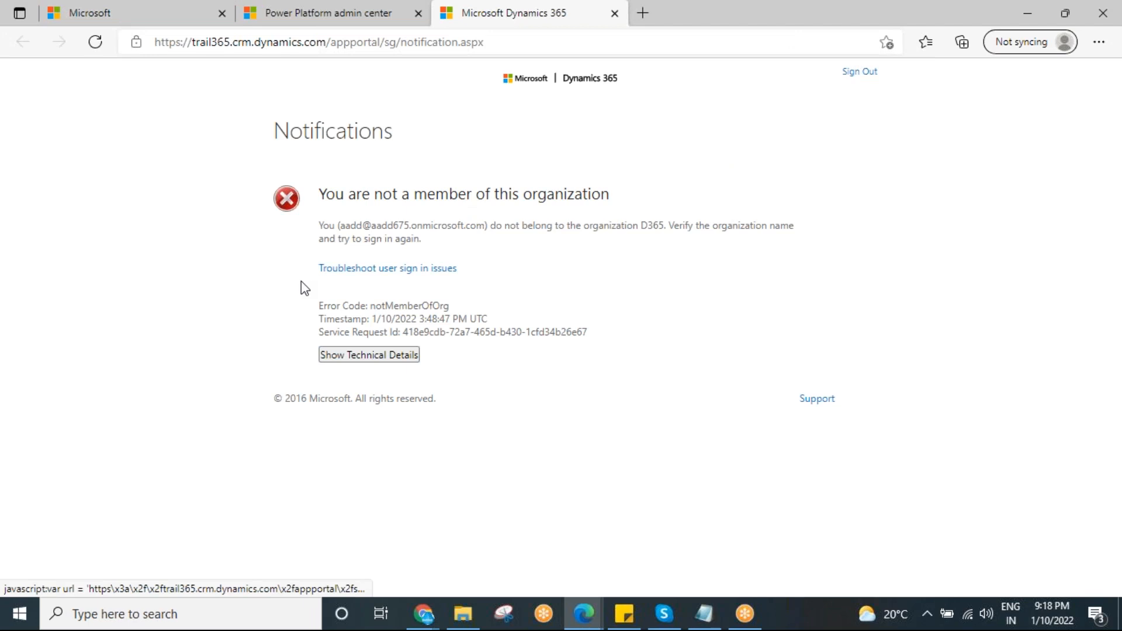
- Sign out of the account lacking access, reopen D365 and pick the trial account
left_click_drag(338, 226, 519, 225)
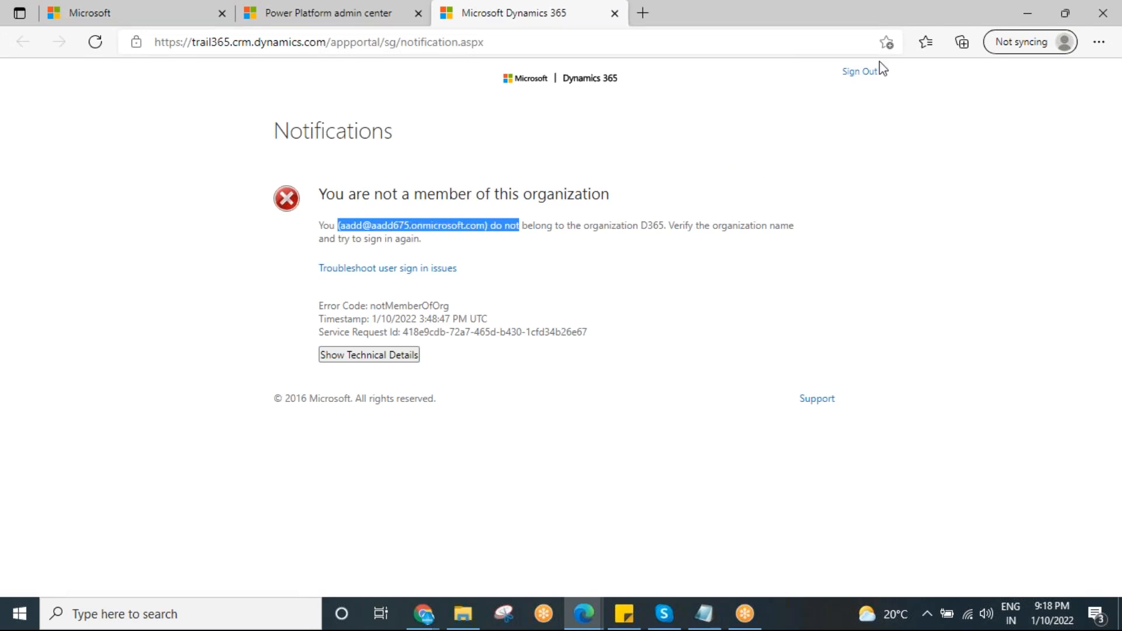
left_click(864, 75)
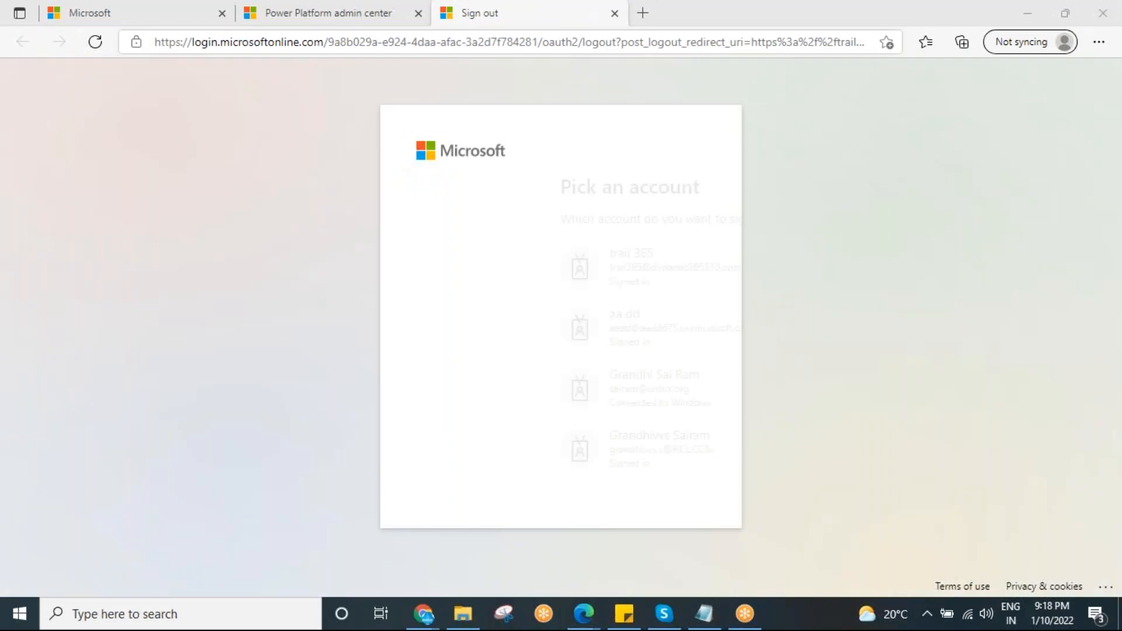
left_click(615, 13)
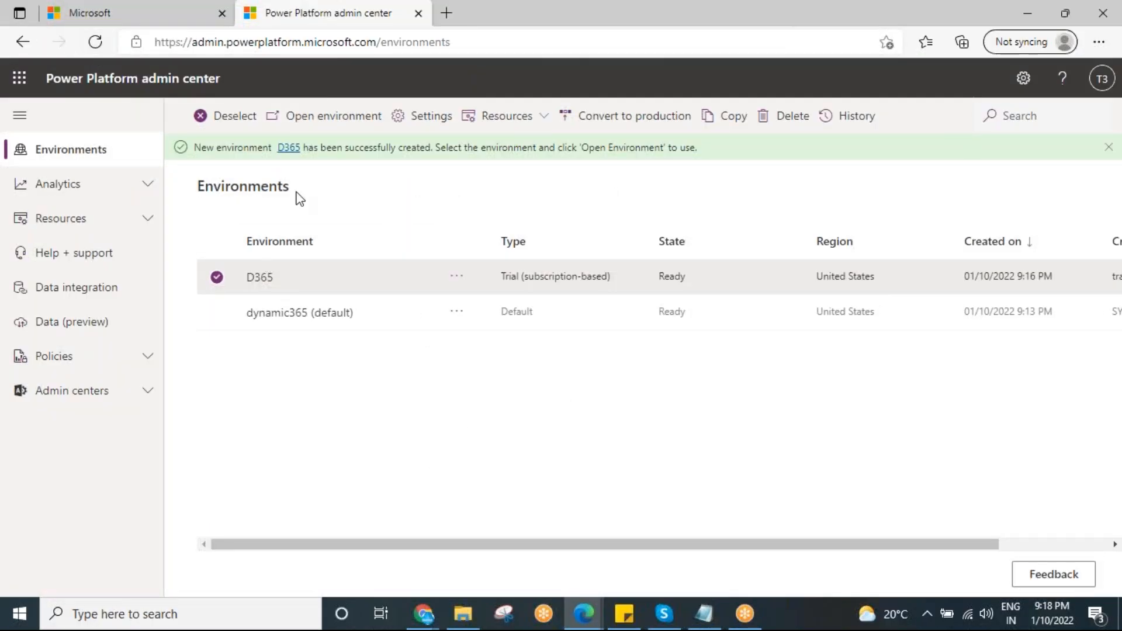
left_click(334, 124)
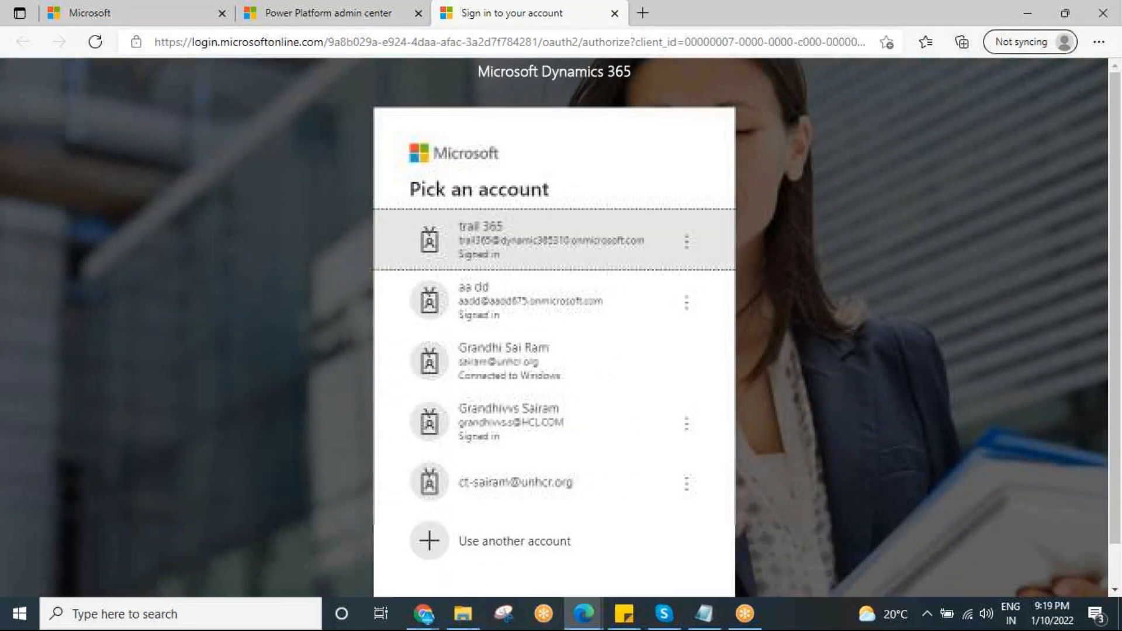
left_click(533, 245)
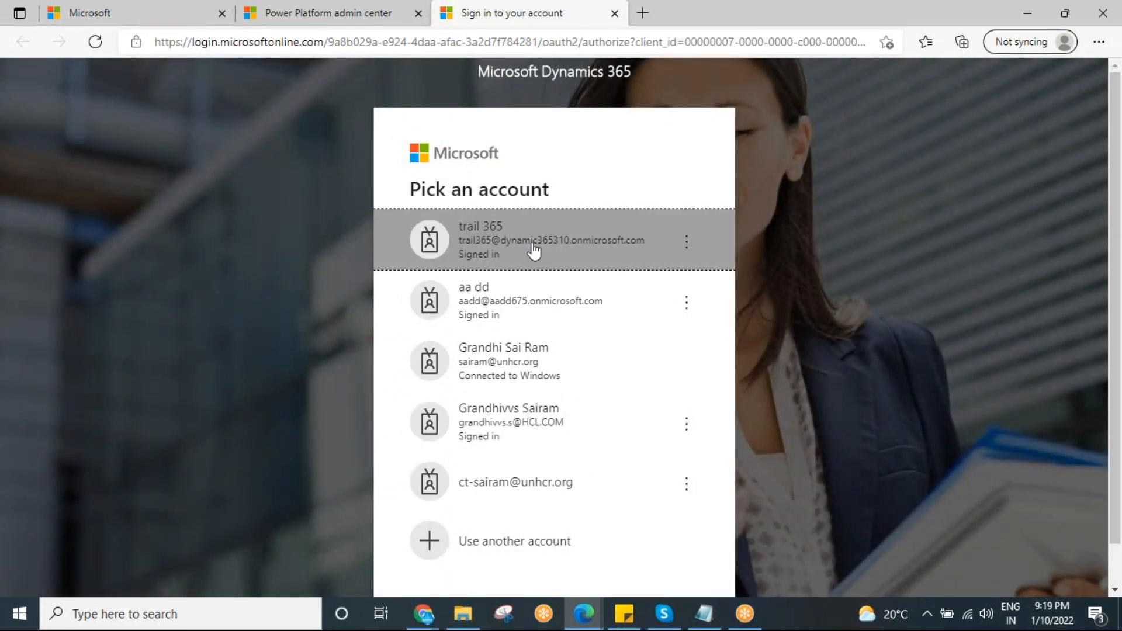
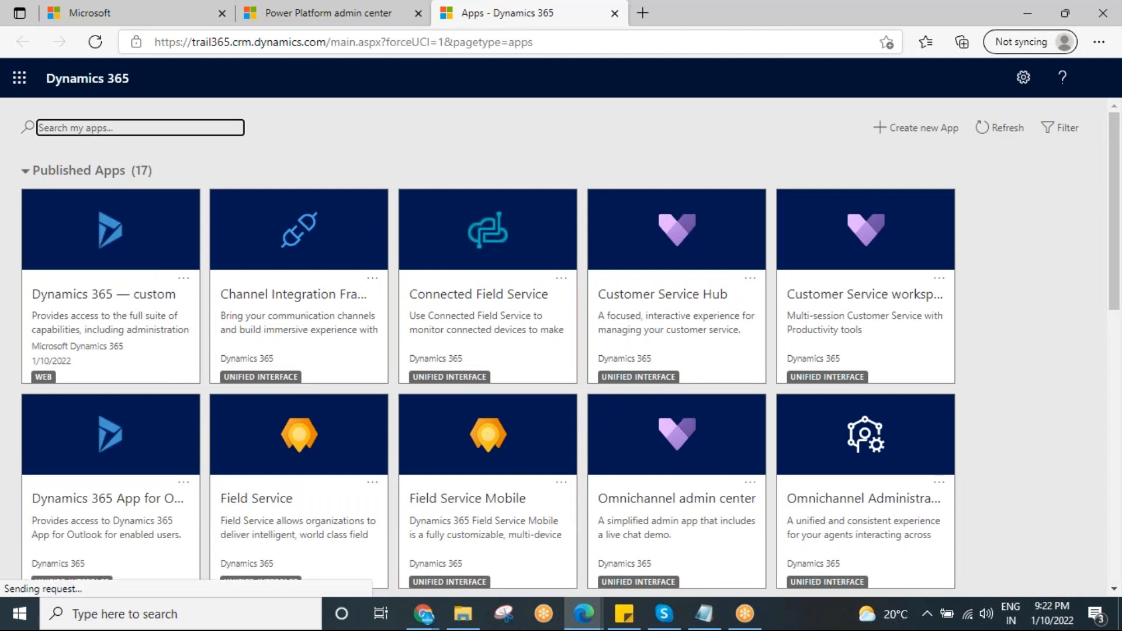
- Launch the Dynamics 365 — custom app from the apps list
scroll(597, 383, "down", 3)
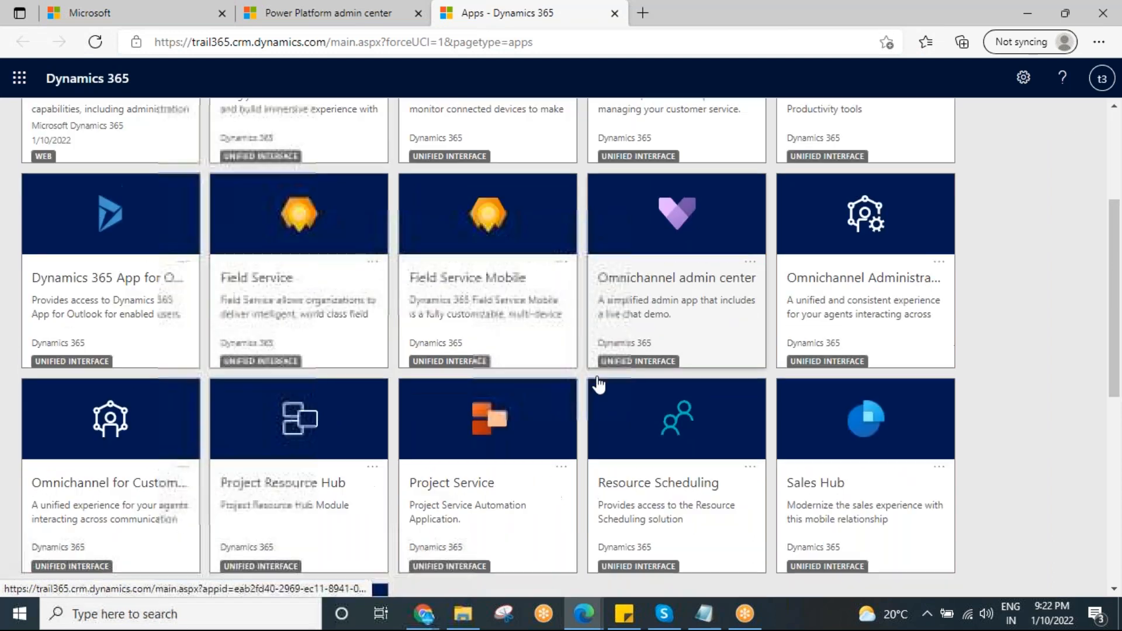
scroll(597, 383, "down", 4)
scroll(597, 383, "up", 6)
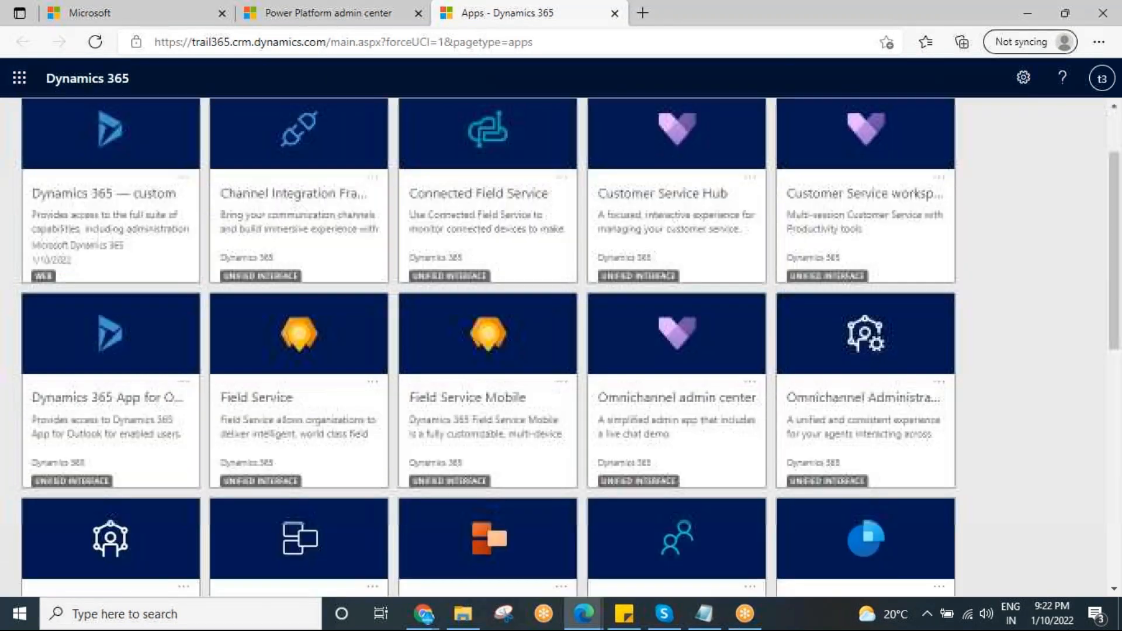
scroll(295, 426, "up", 1)
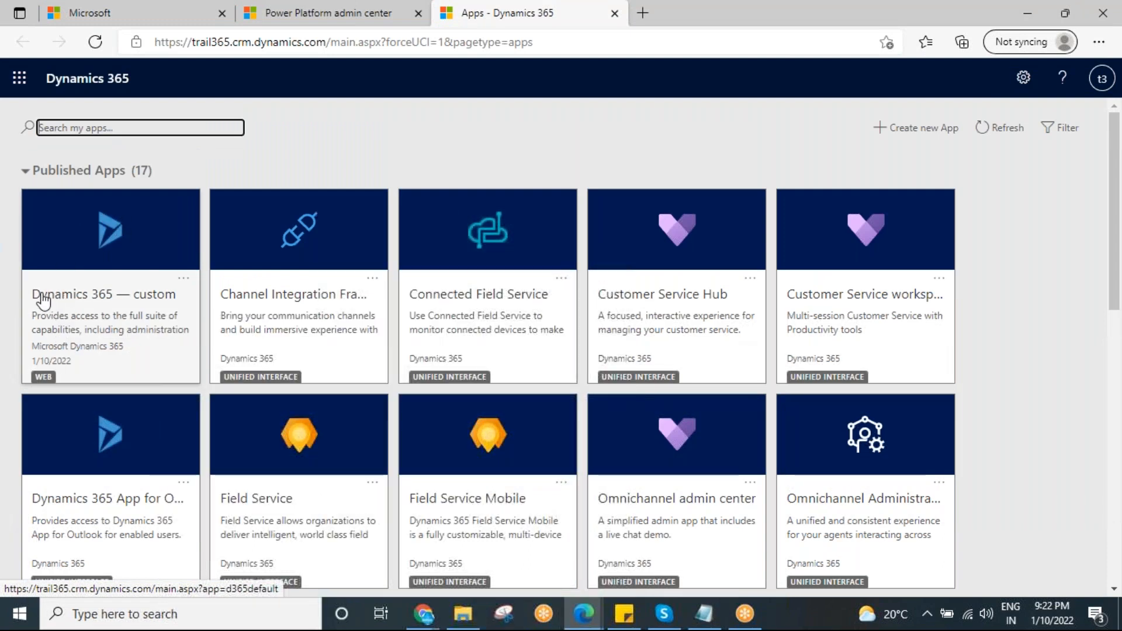
left_click(122, 258)
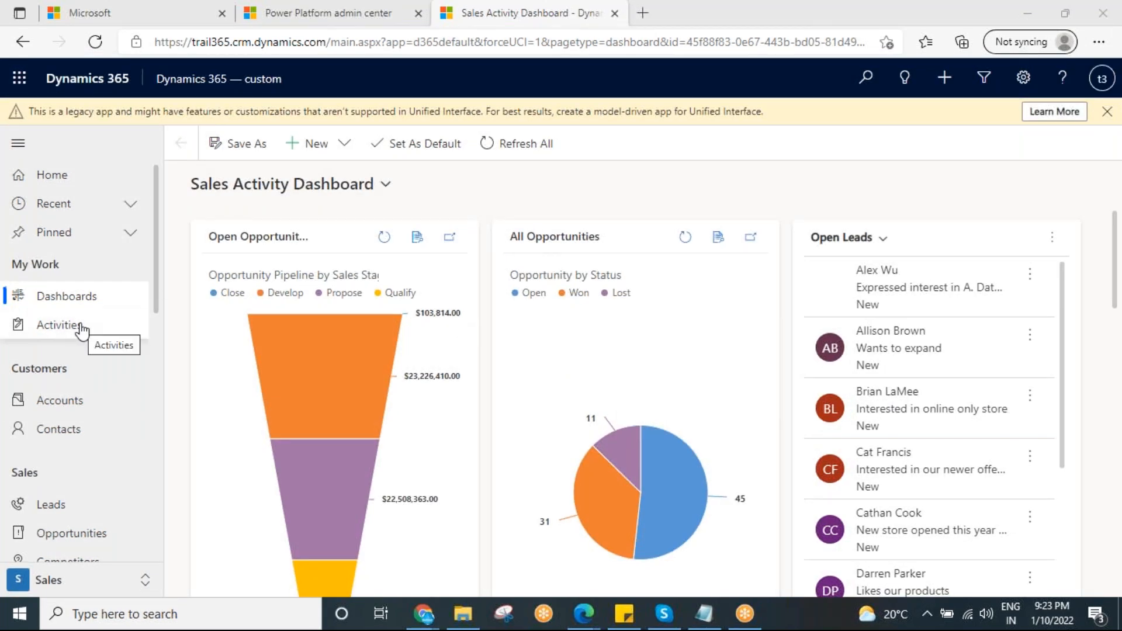
- Open the My Active Accounts view, then return to the Power Platform admin center
scroll(80, 351, "down", 10)
left_click(77, 580)
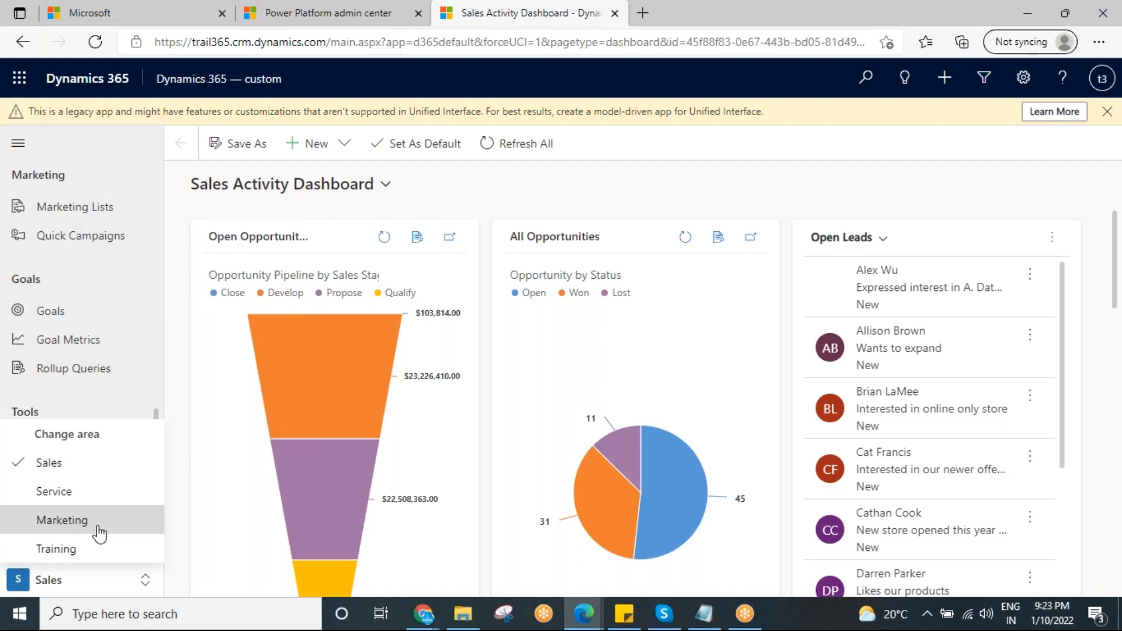
left_click(193, 211)
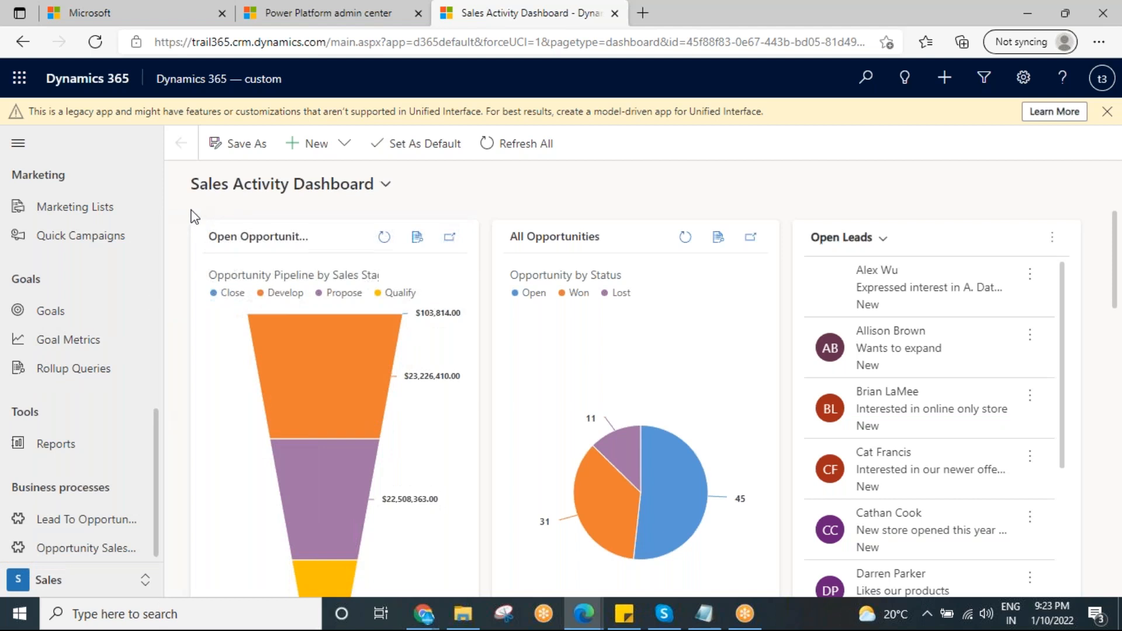
scroll(135, 363, "up", 2)
scroll(135, 361, "up", 6)
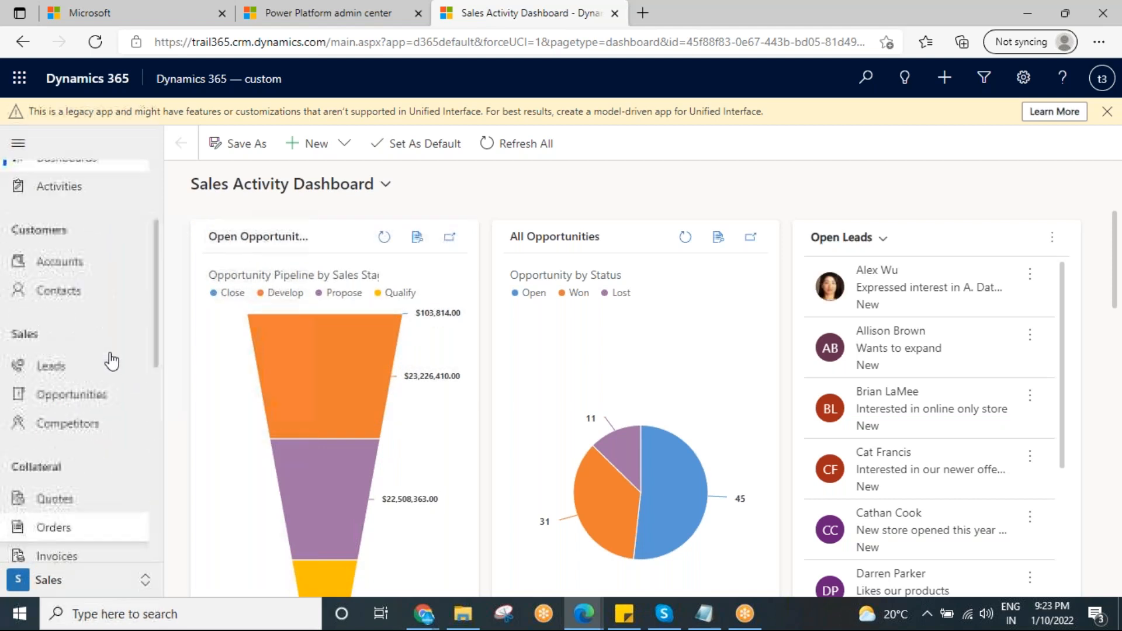
left_click(69, 272)
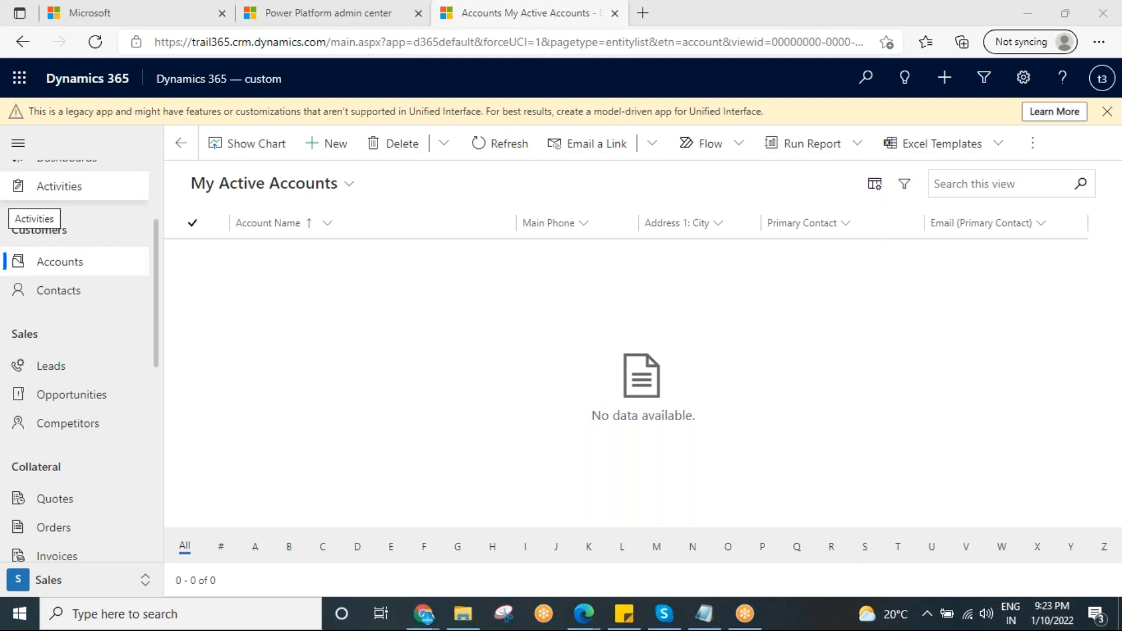
left_click(322, 14)
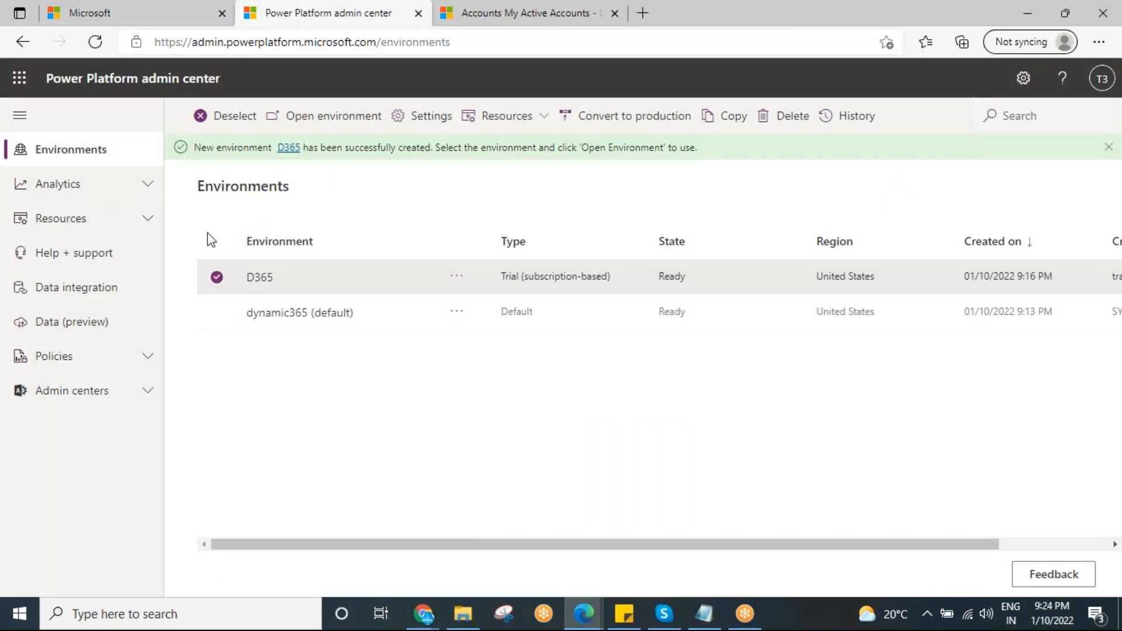
- Select the D365 environment and bring up its More environment actions menu
left_click(268, 398)
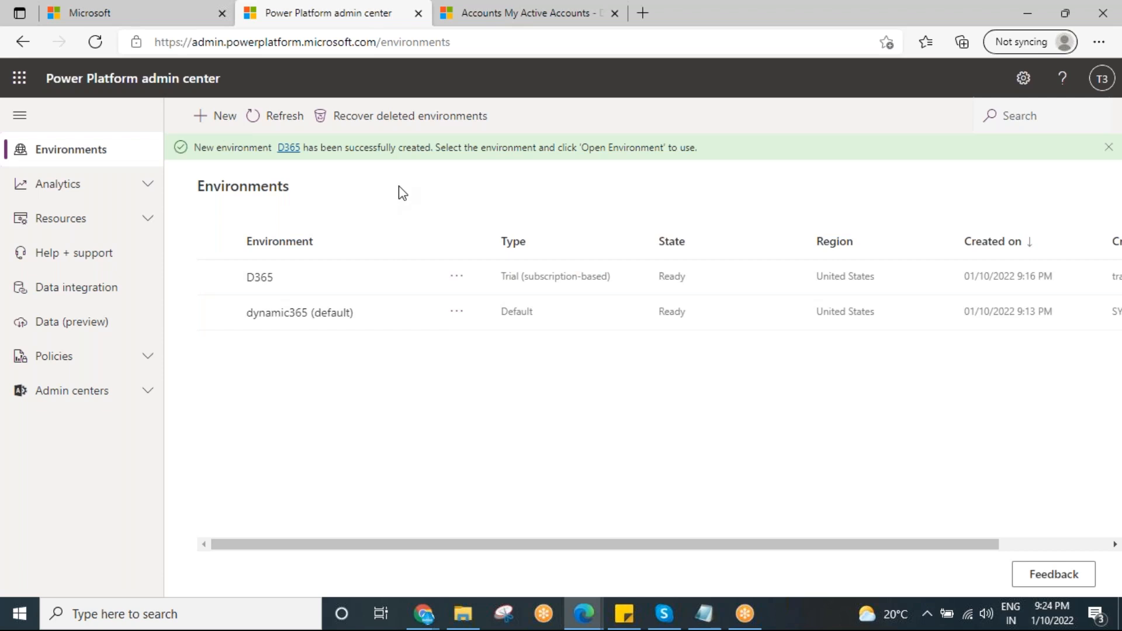
left_click(221, 283)
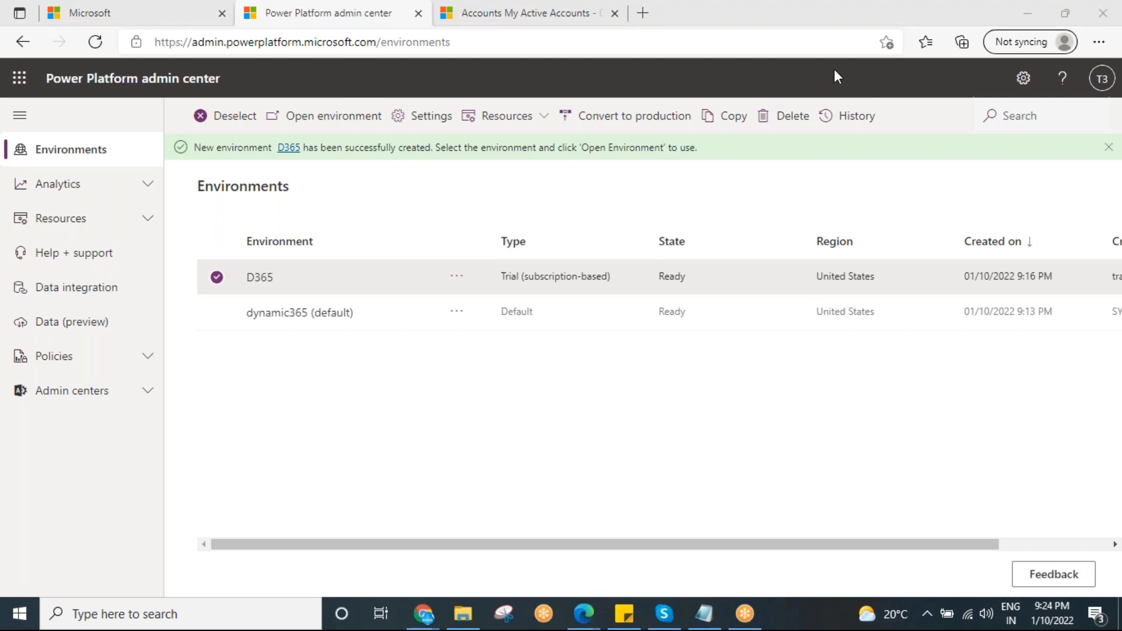
double_click(431, 275)
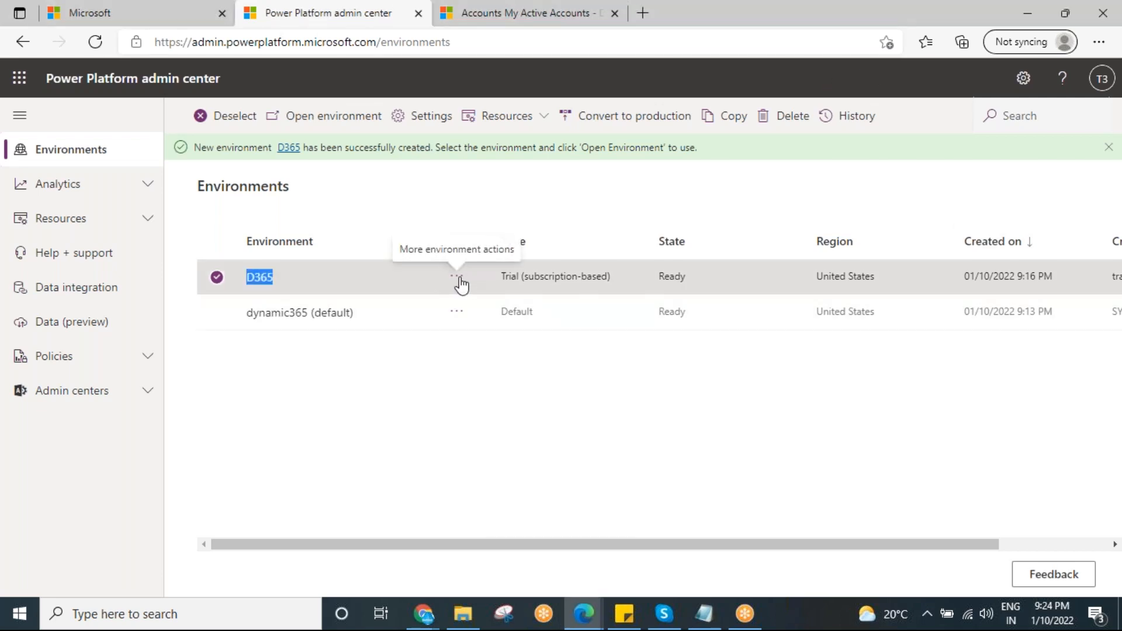
left_click(458, 277)
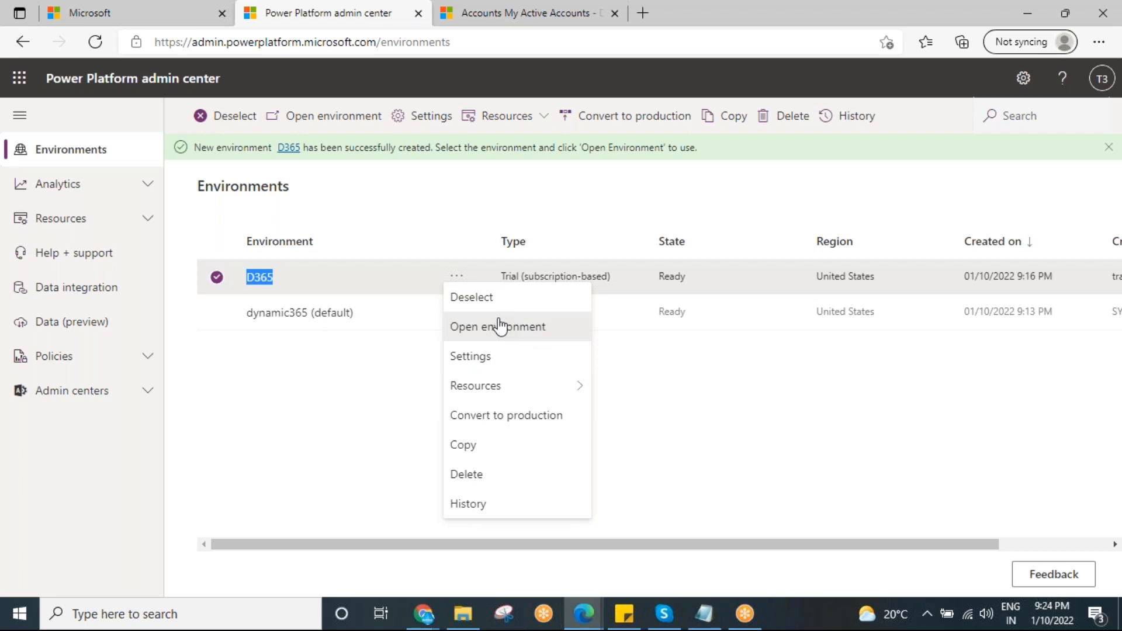
left_click(500, 326)
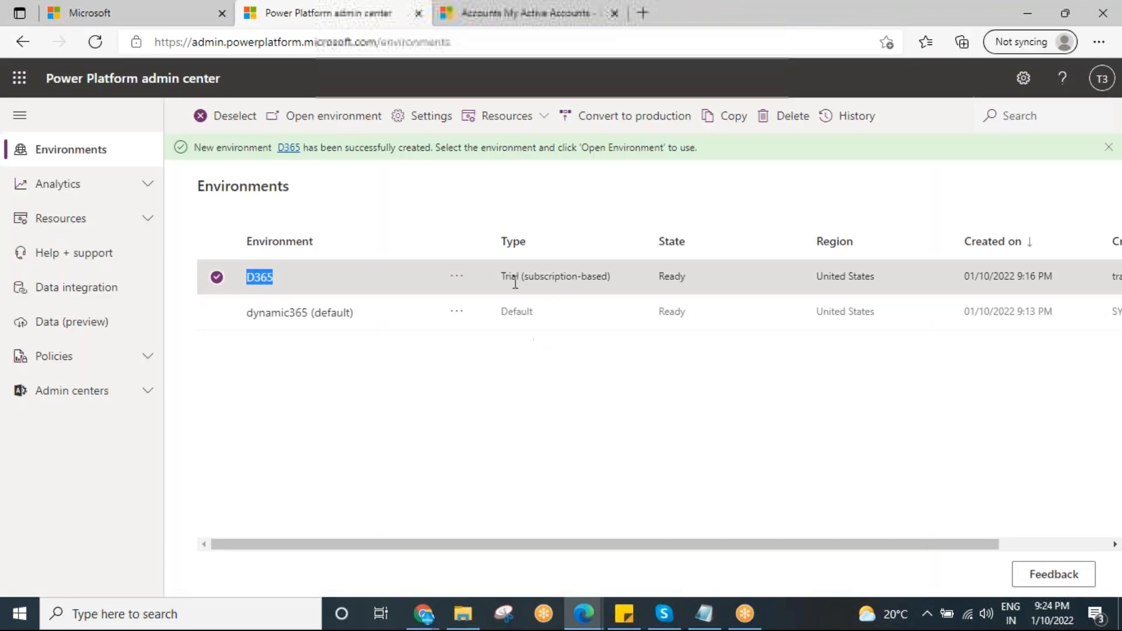
left_click(456, 276)
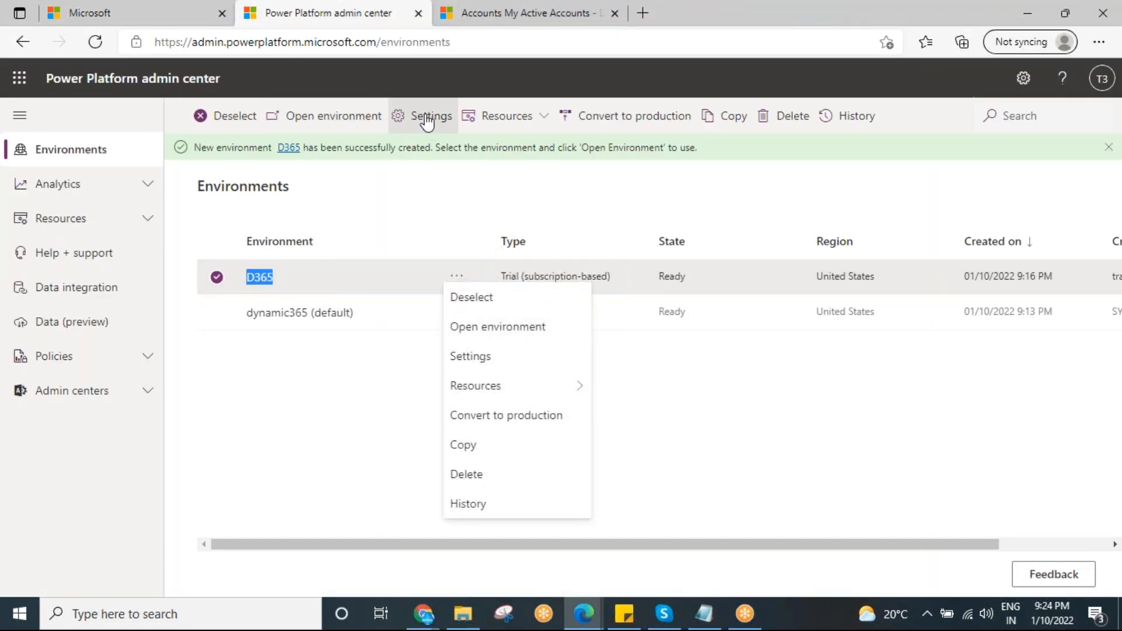
- Open D365's Settings, then return to its overview showing State Ready and version 9.2.21113.00137
left_click(497, 356)
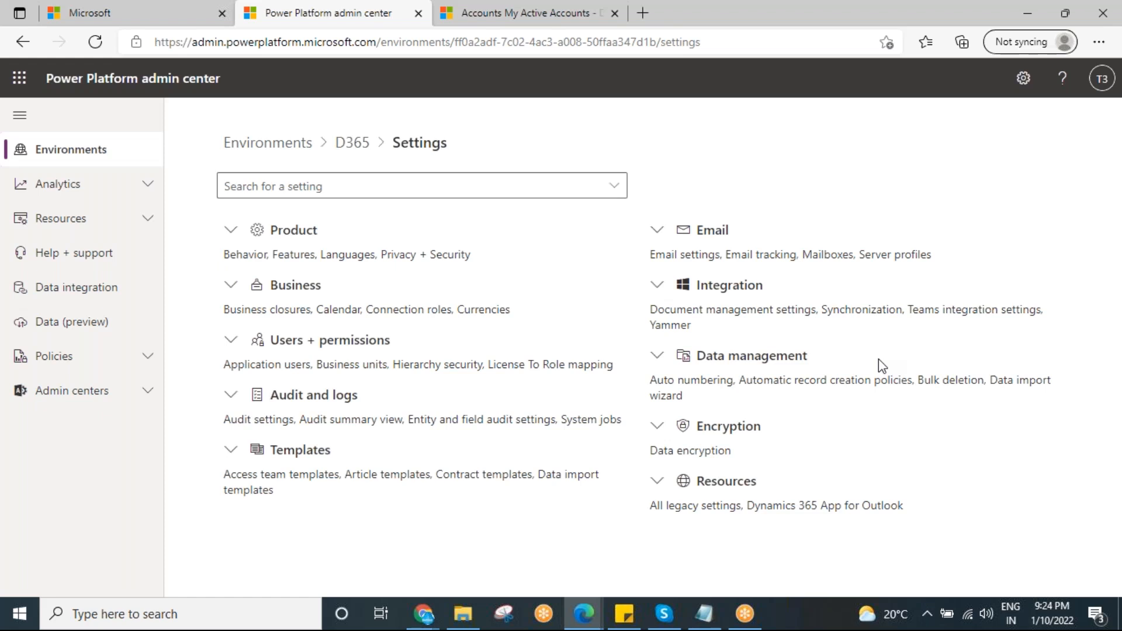
left_click(351, 149)
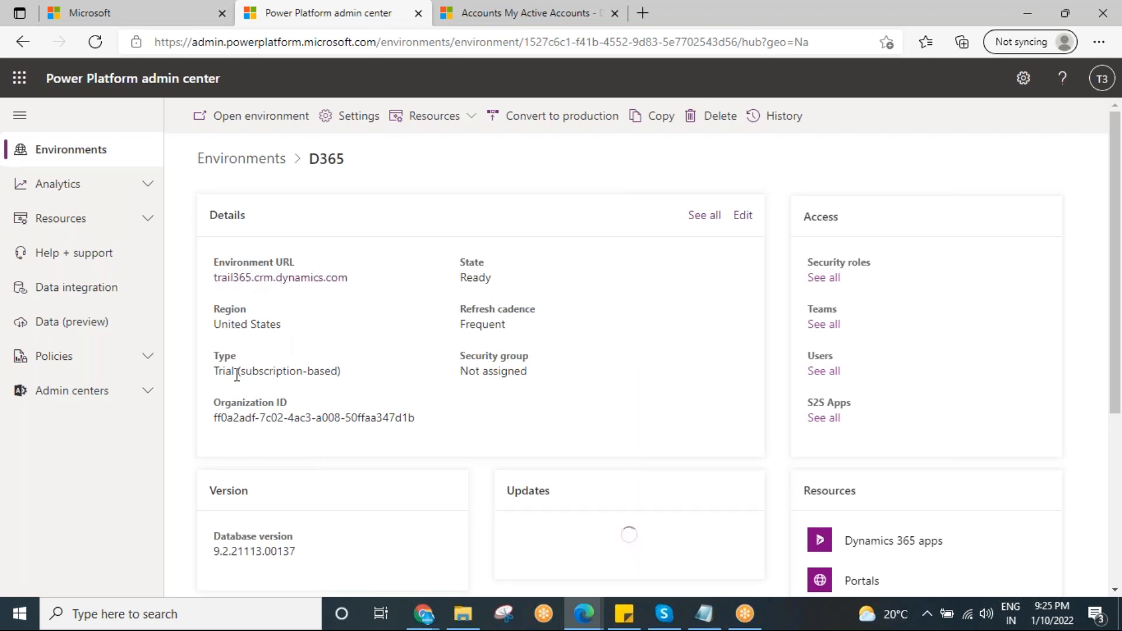
mouse_move(423, 429)
left_mouse_down()
mouse_move(191, 419)
mouse_move(433, 418)
left_mouse_up()
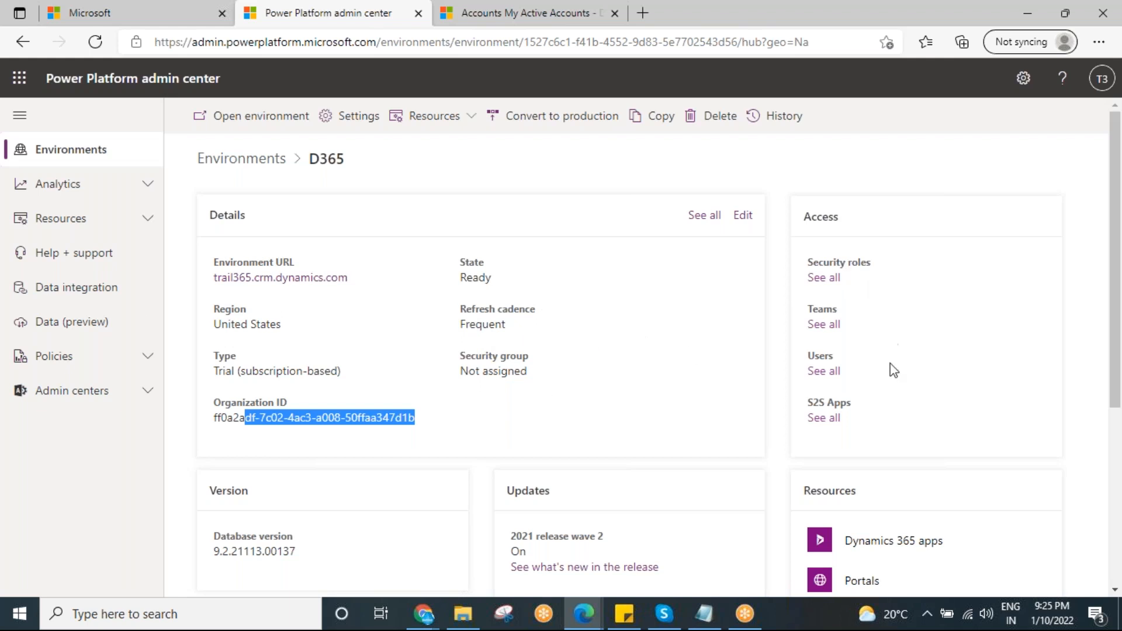
scroll(892, 370, "down", 4)
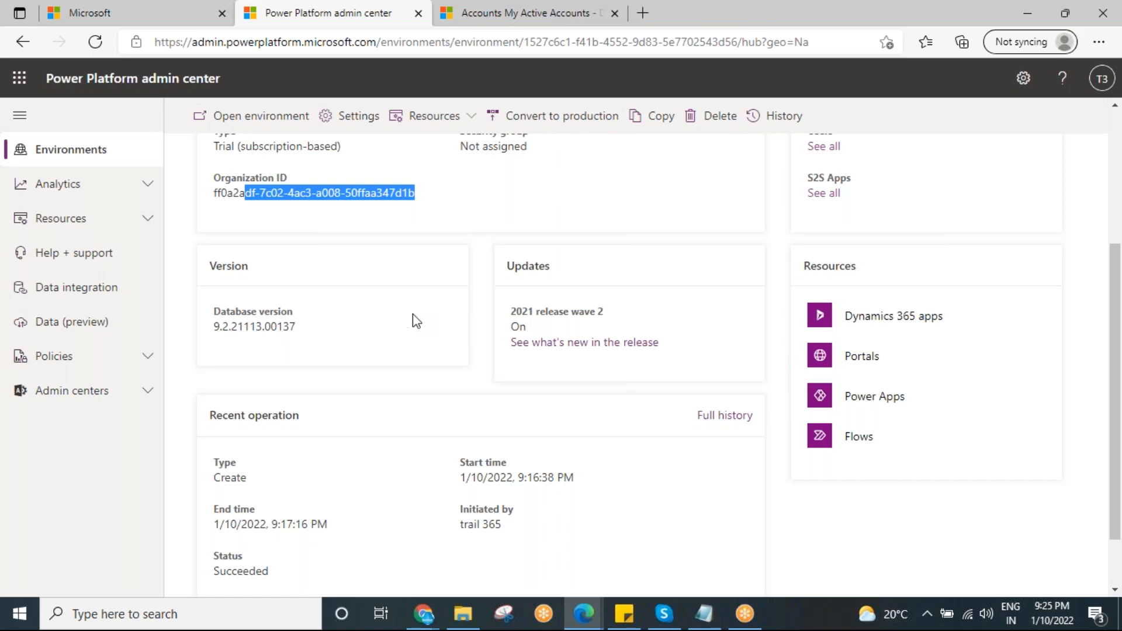
scroll(417, 325, "down", 1)
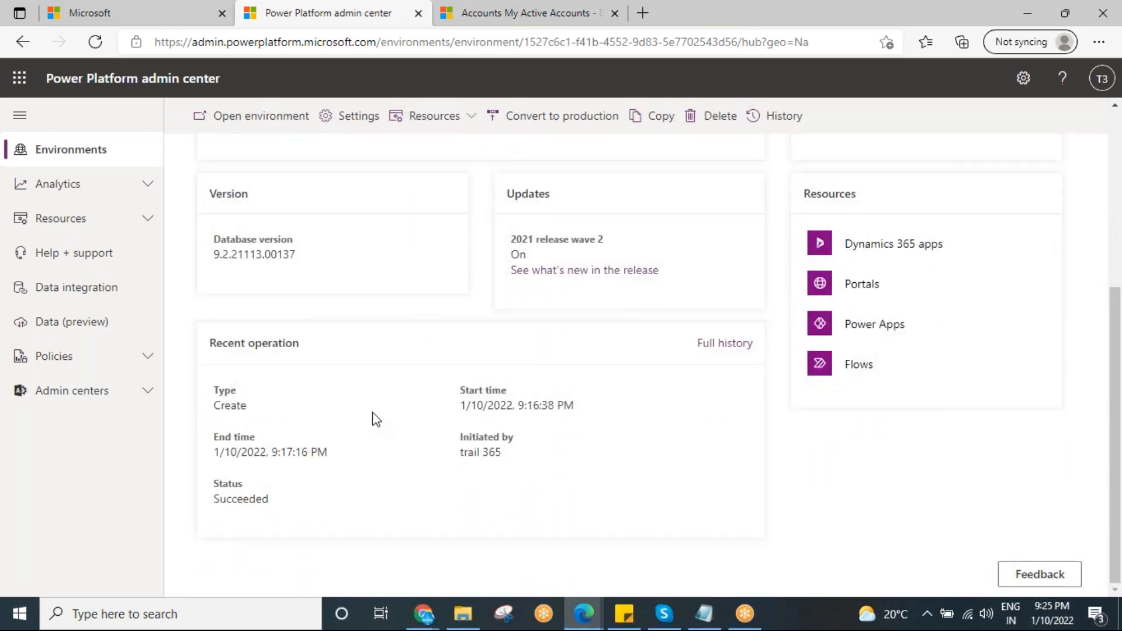
left_click_drag(463, 414, 578, 403)
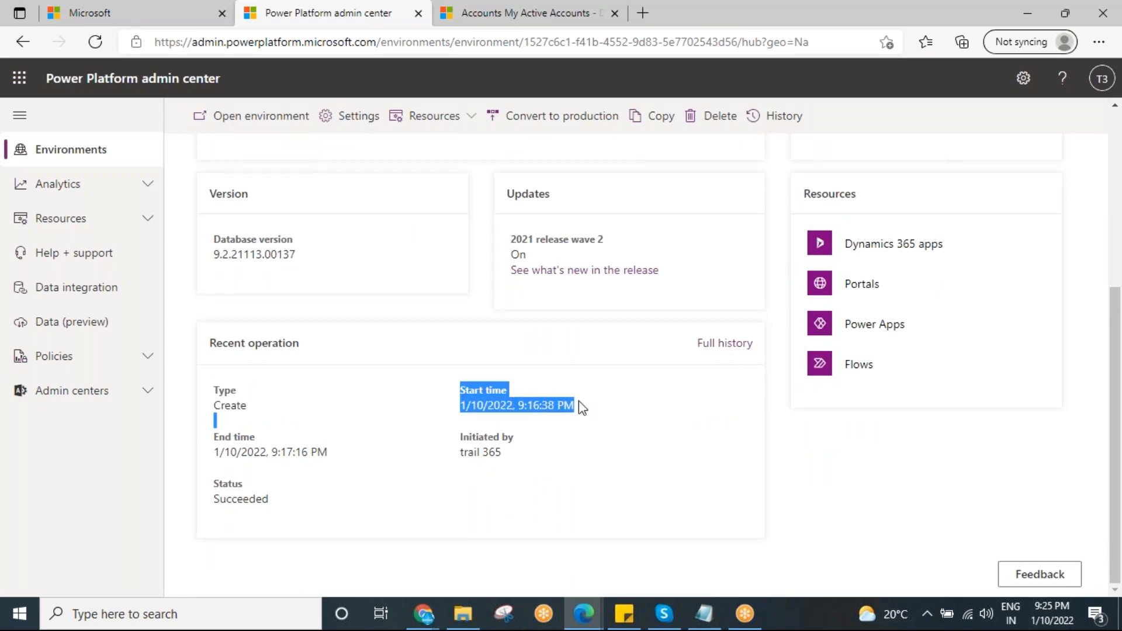
left_click(632, 403)
scroll(637, 423, "up", 1)
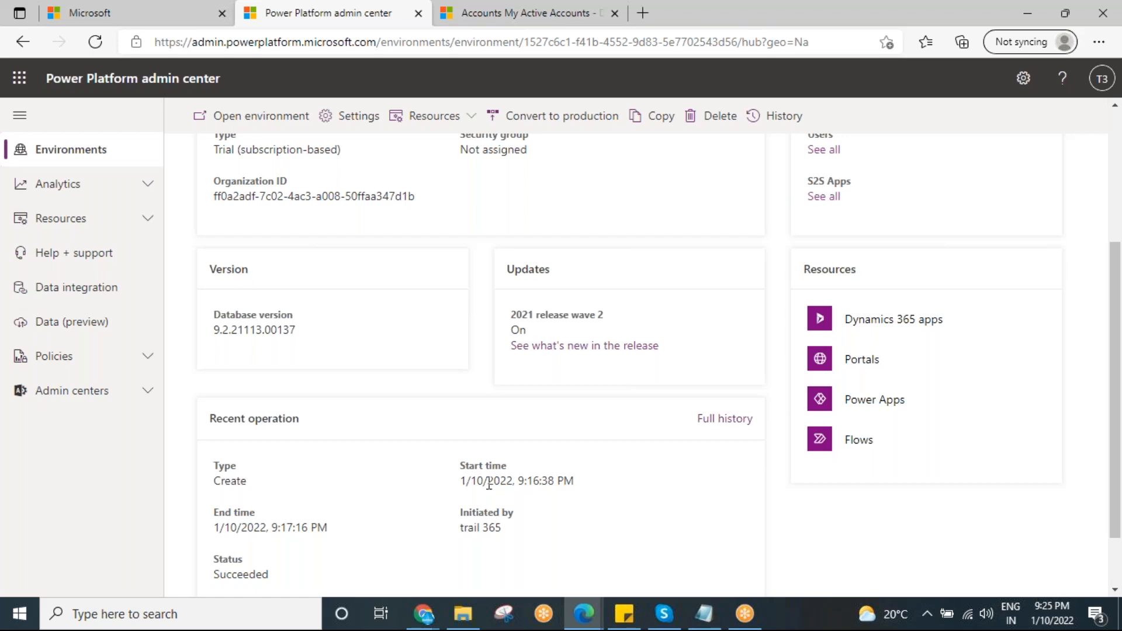
left_click_drag(516, 481, 583, 481)
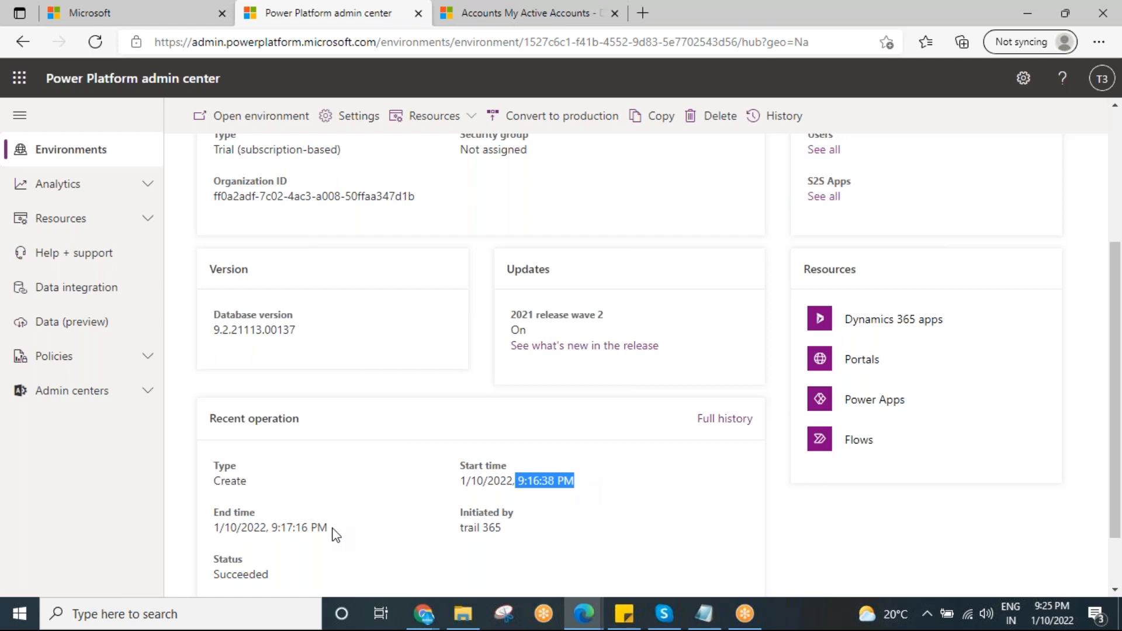
left_click_drag(335, 533, 363, 532)
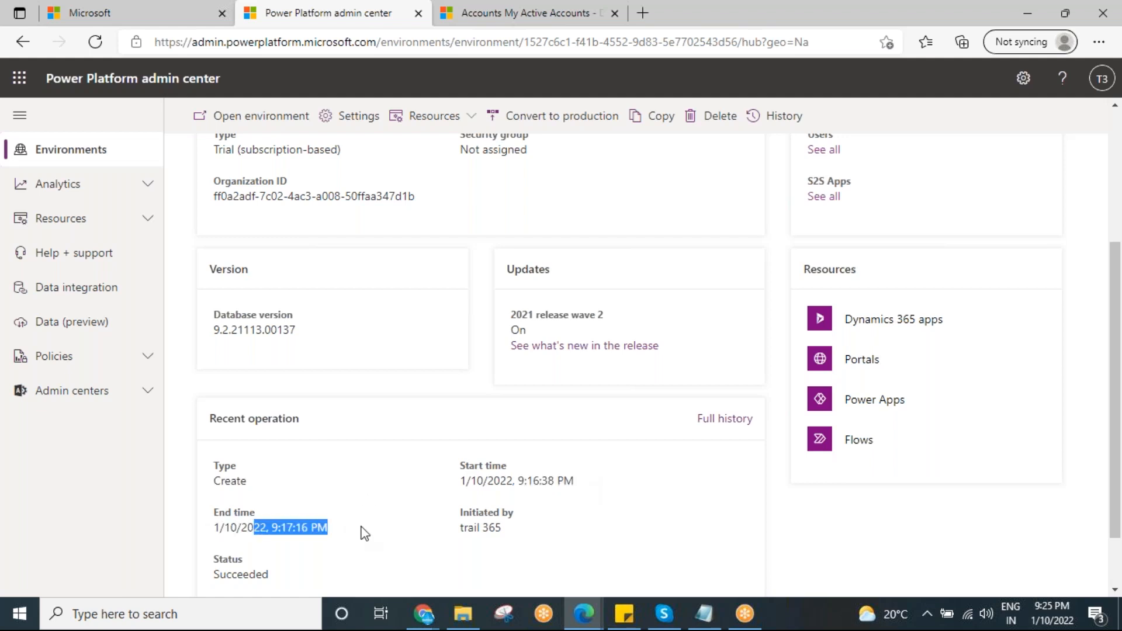
left_click_drag(528, 481, 539, 482)
left_click_drag(285, 526, 310, 528)
scroll(506, 512, "down", 2)
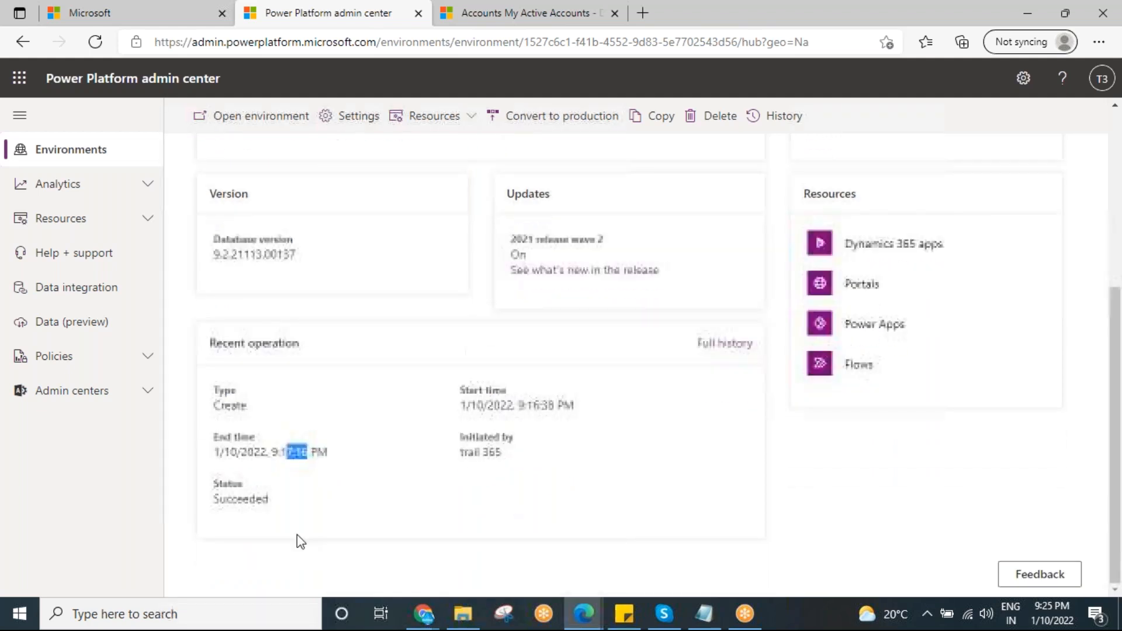
left_click_drag(461, 405, 646, 446)
scroll(676, 481, "up", 5)
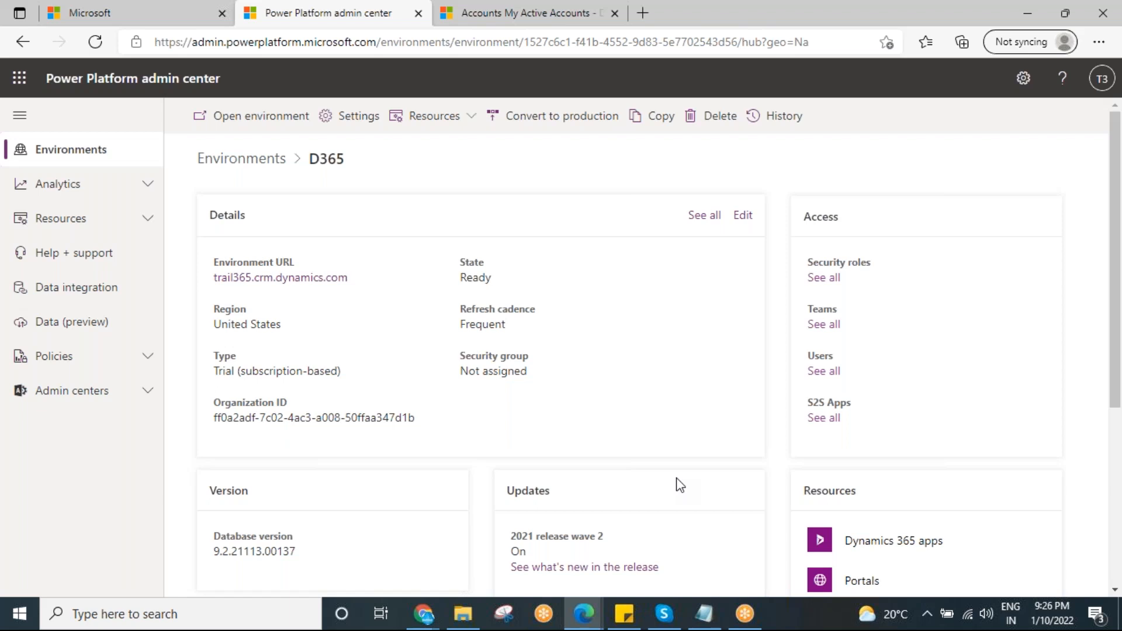
left_click(803, 23)
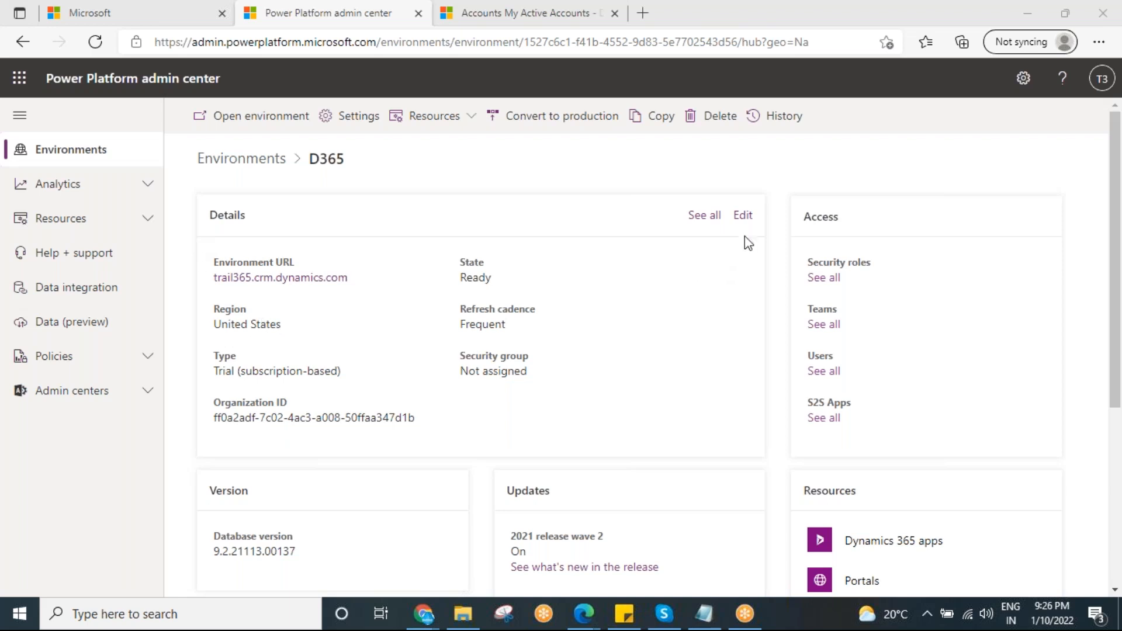
- Review the D365 Edit details panel and close it without saving any changes
left_click(741, 221)
left_click(742, 217)
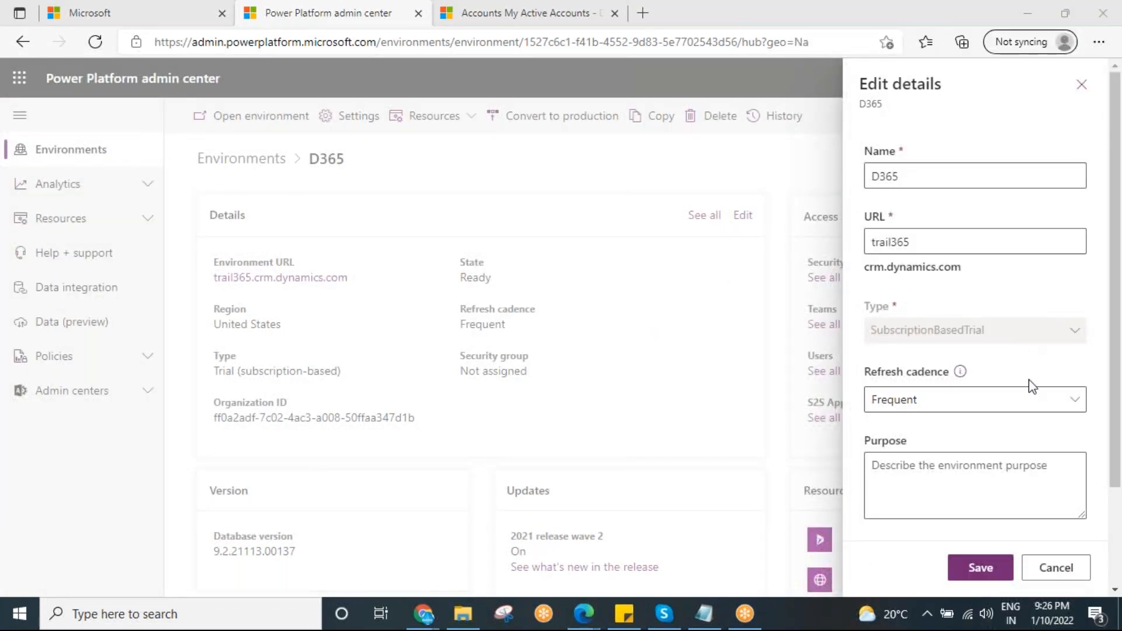
scroll(1031, 384, "down", 2)
scroll(963, 440, "up", 2)
scroll(916, 419, "down", 2)
scroll(953, 466, "up", 2)
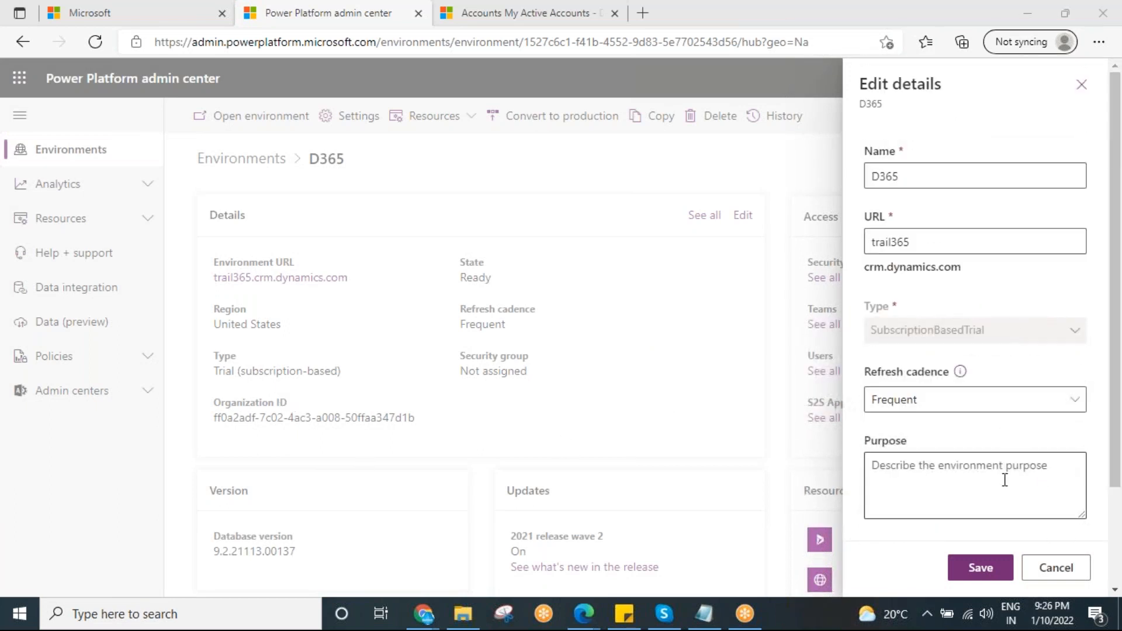
scroll(1007, 428, "down", 2)
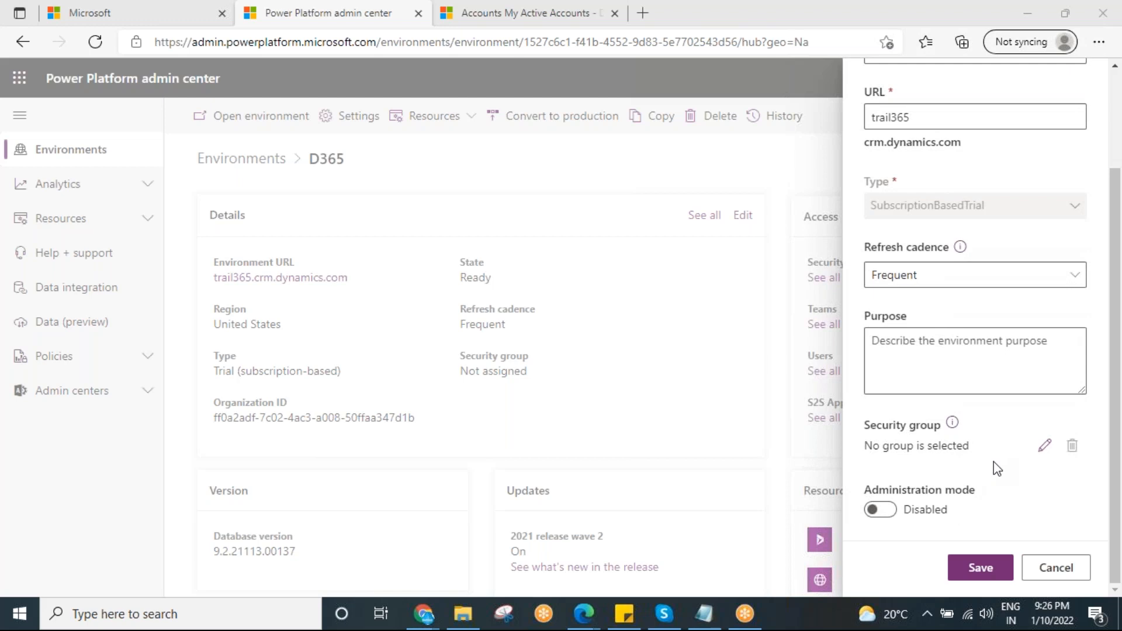
scroll(993, 462, "up", 2)
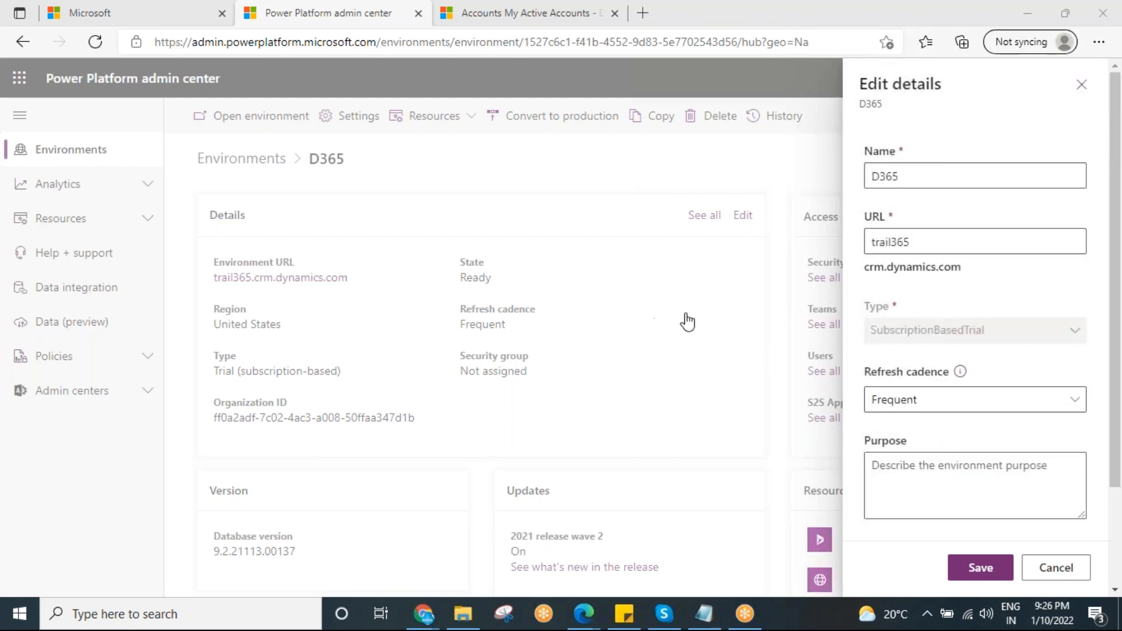
left_click(1082, 84)
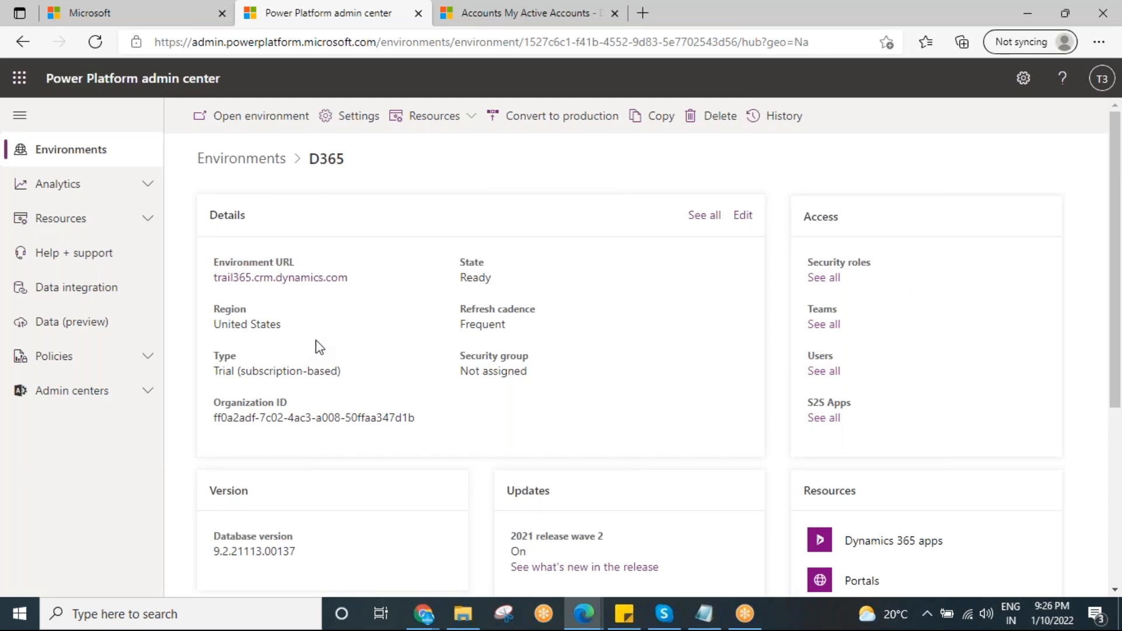
left_click_drag(292, 327, 214, 306)
- Return to the Environments list, then close the admin center browser window
left_click(370, 229)
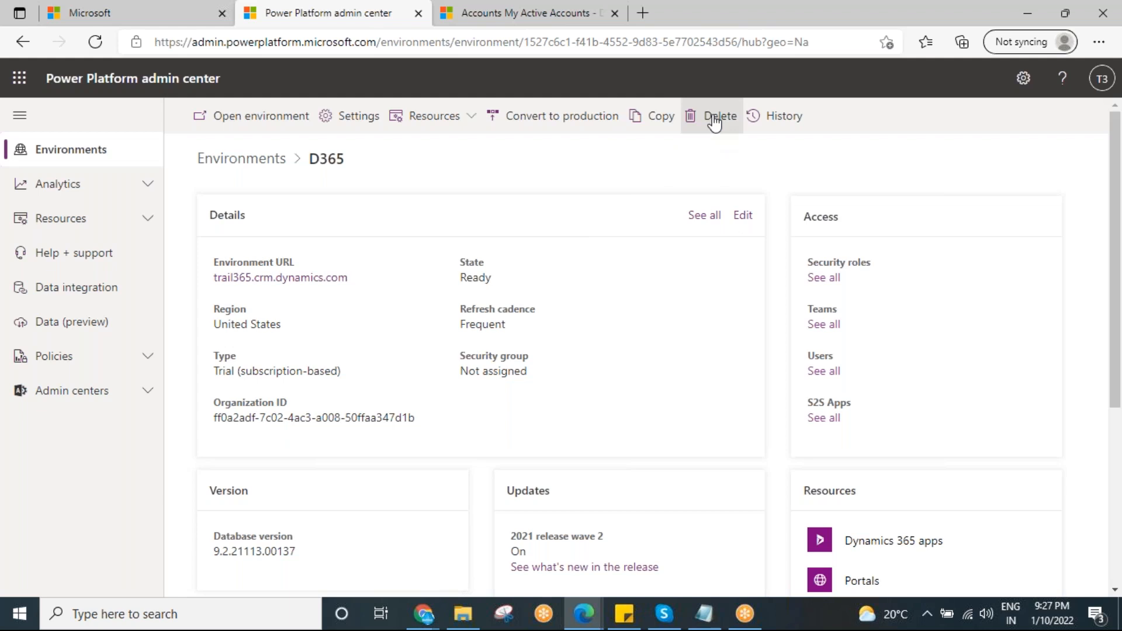
left_click(100, 156)
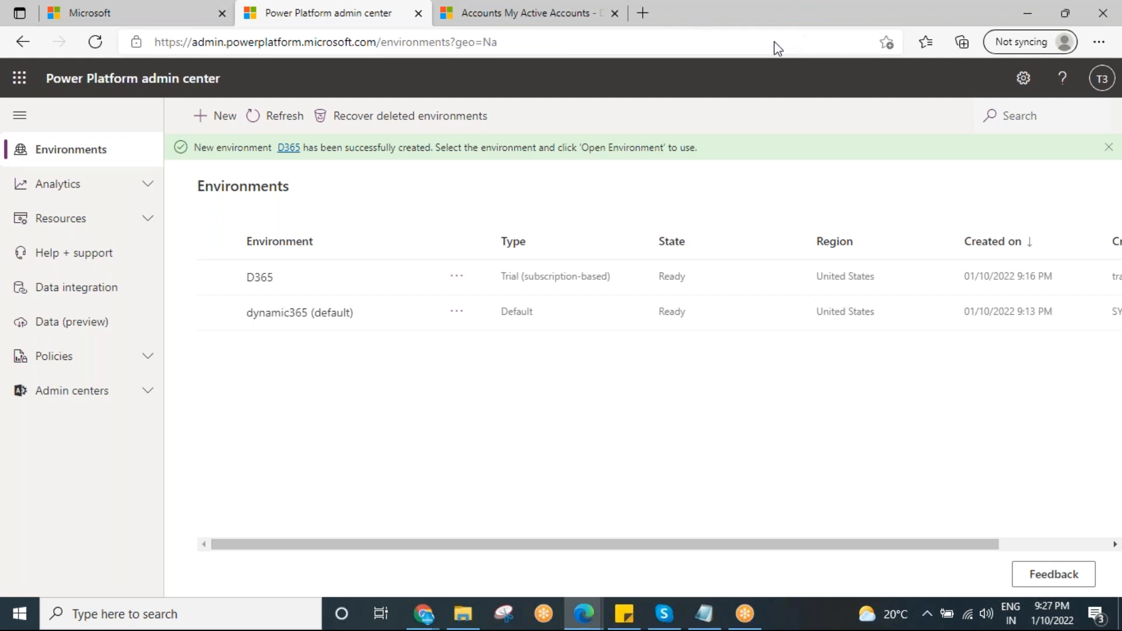
left_click(583, 614)
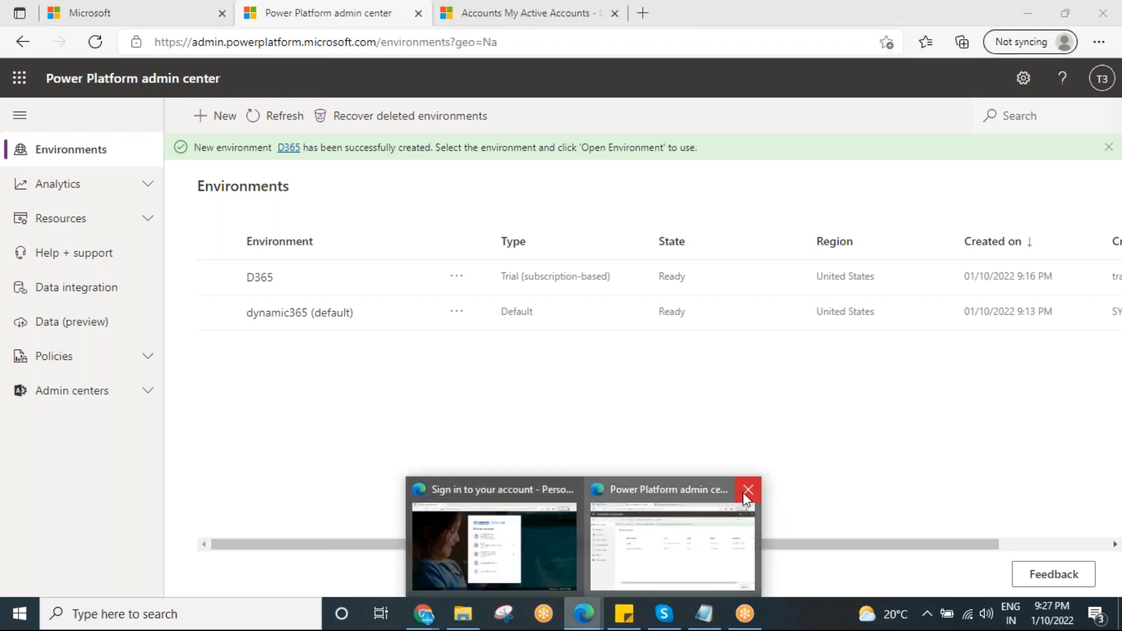
left_click(747, 493)
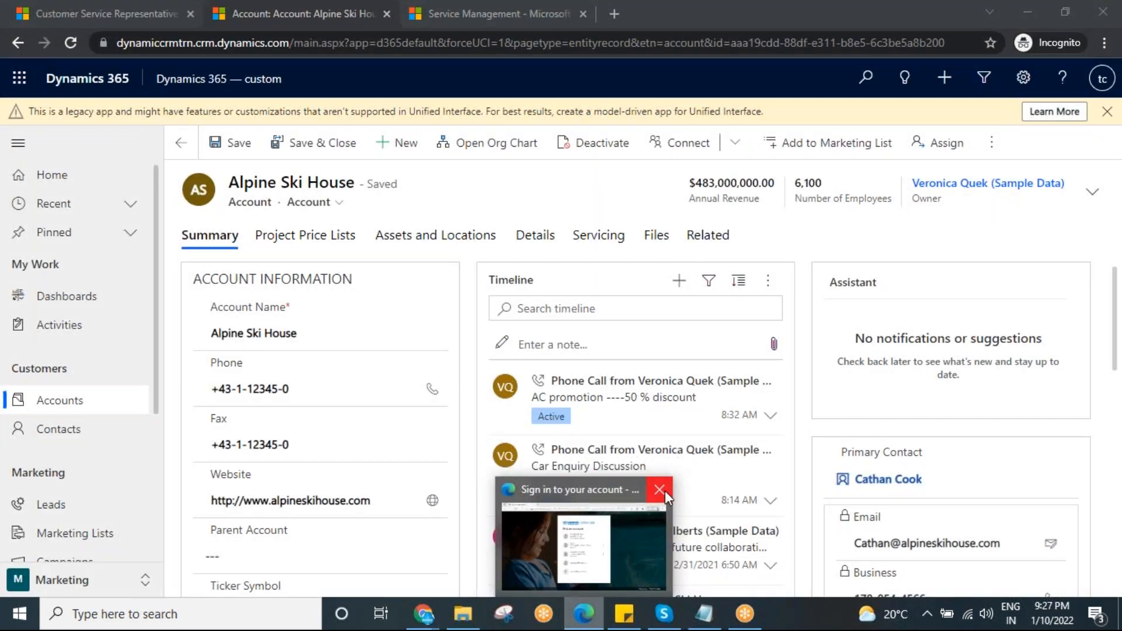
- Reload the Alpine Ski House account page, then resume the Notepad notes after Microsoft-----100
left_click(504, 558)
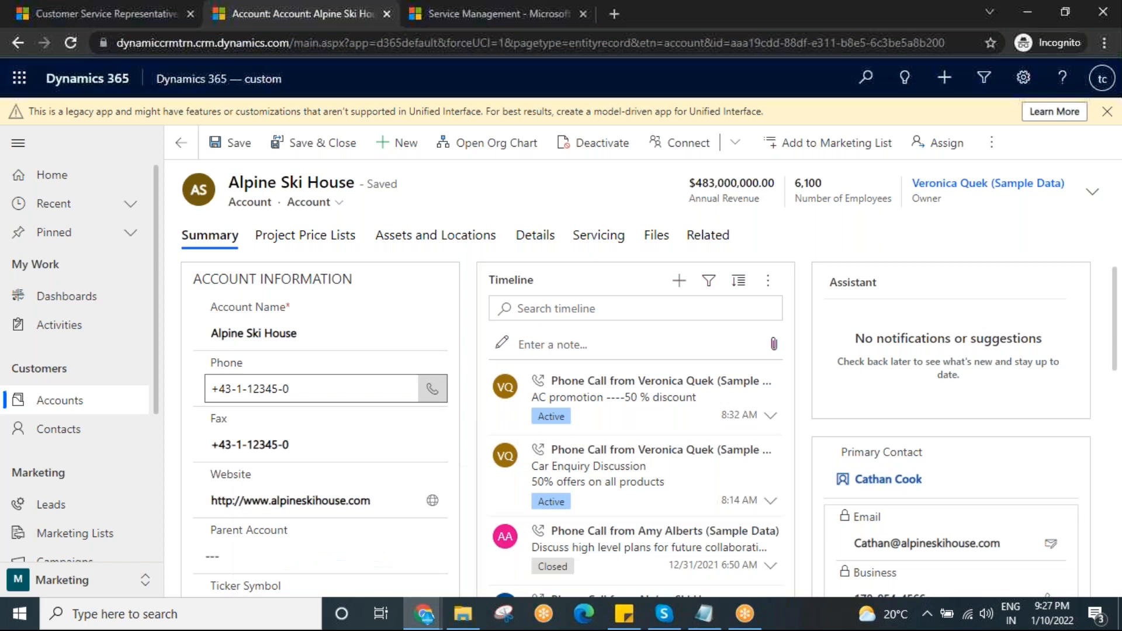
left_click(70, 42)
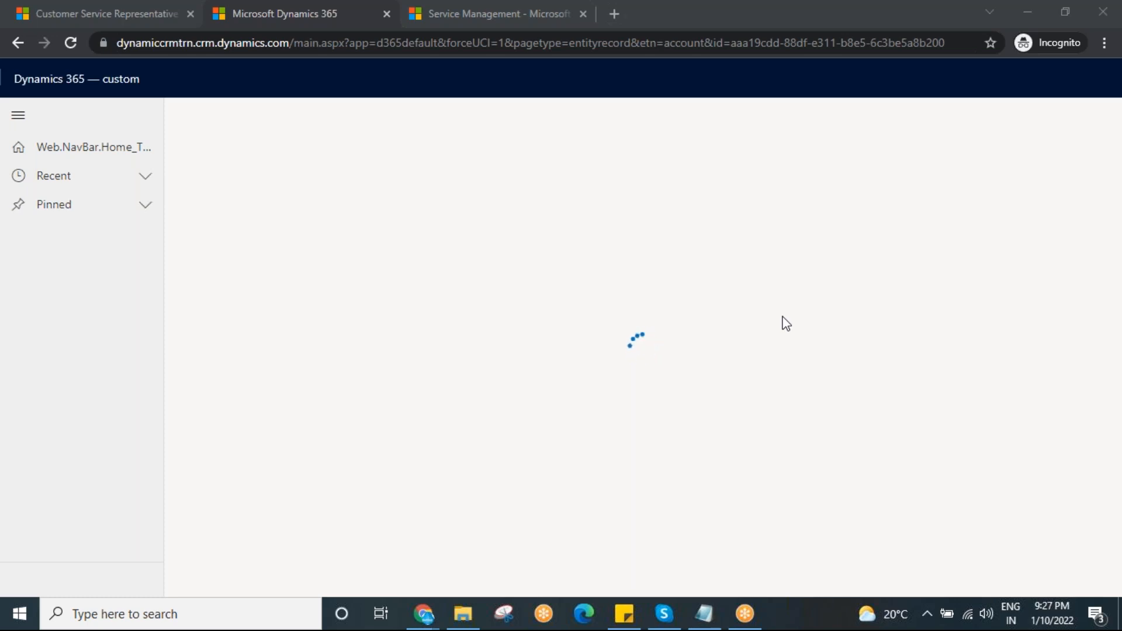
left_click(704, 614)
left_click(309, 273)
- Add a 'Service-----' line below the Account and Microsoft-----100 notes
key("Return")
key("Return")
key("Return")
key("Return")
key("Return")
type("Se")
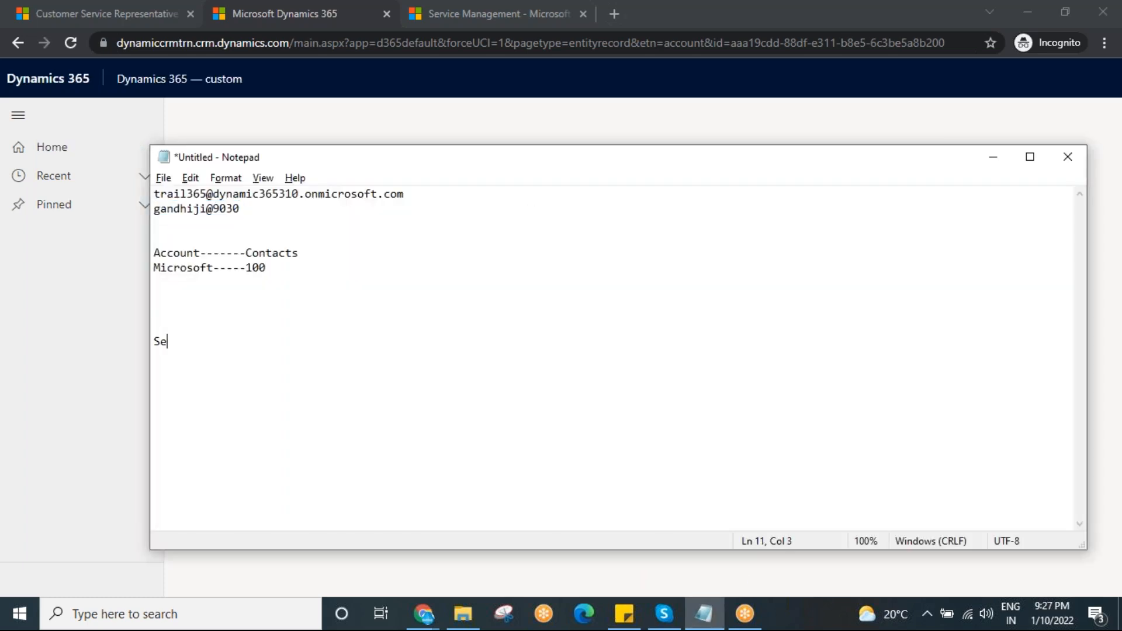
type("rvice-----")
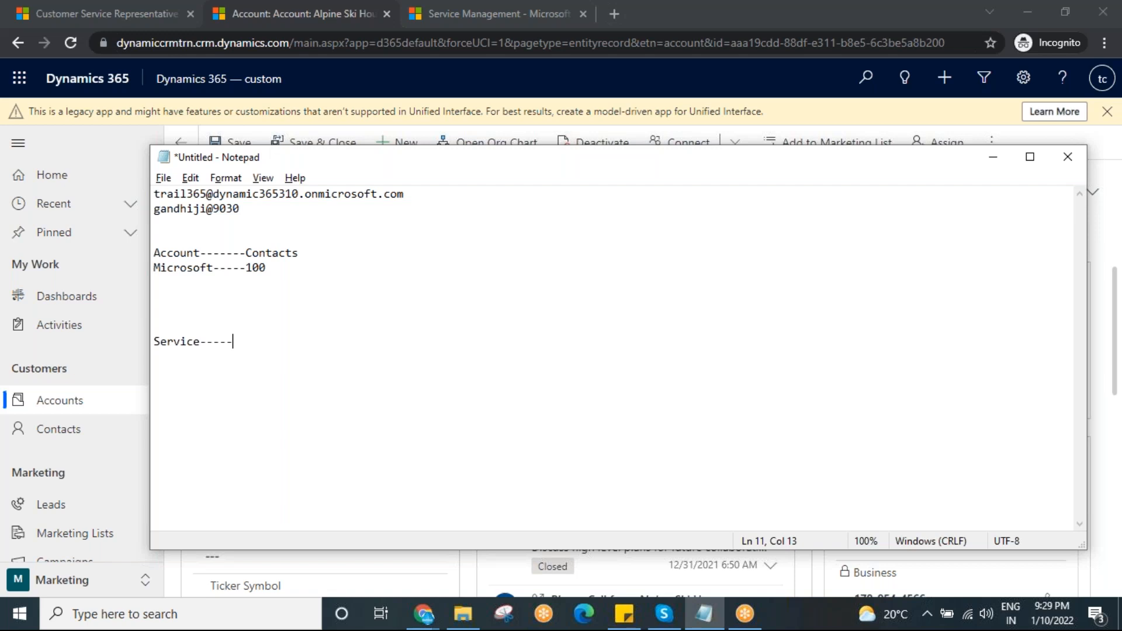
- Switch to the Service area, open My Active Cases (9 cases), then return to Notepad
left_click(67, 588)
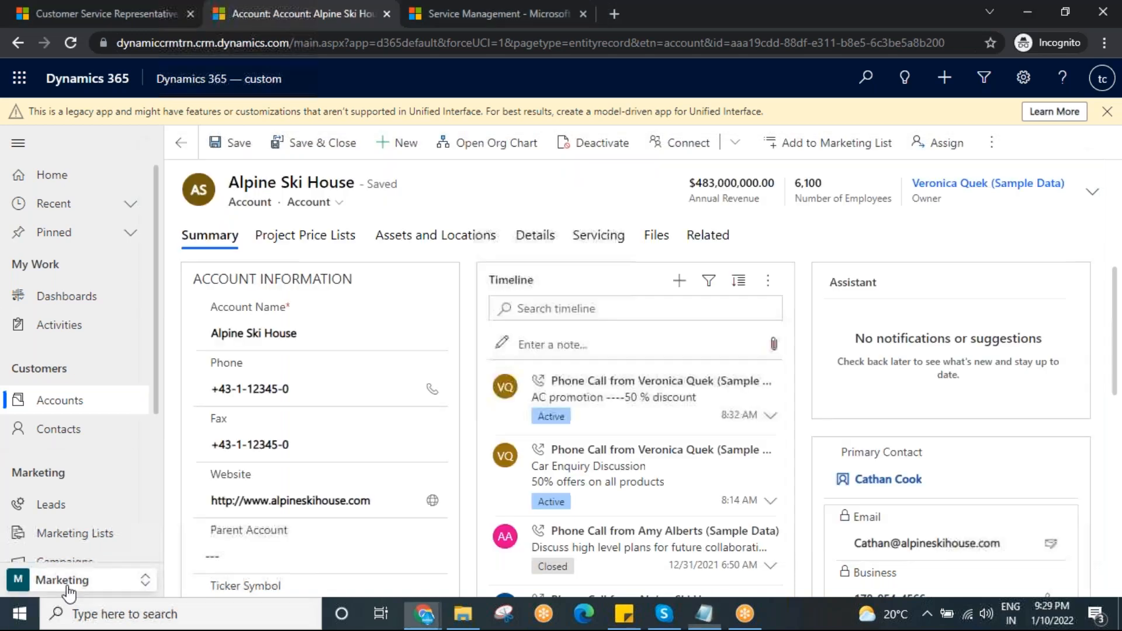
left_click(67, 585)
left_click(68, 491)
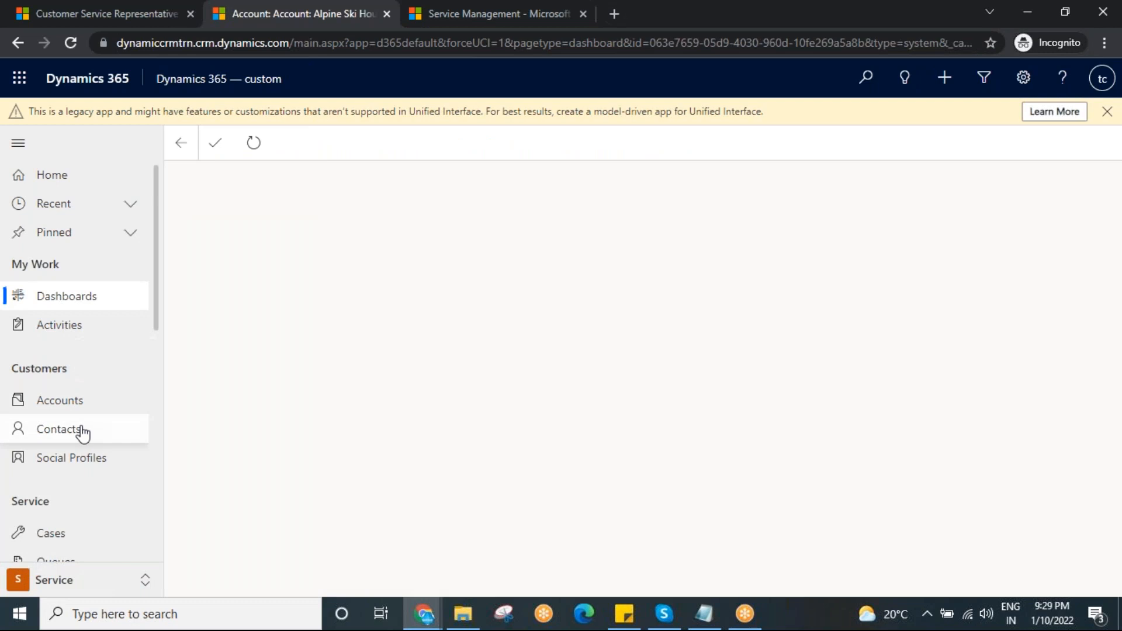
scroll(82, 431, "down", 5)
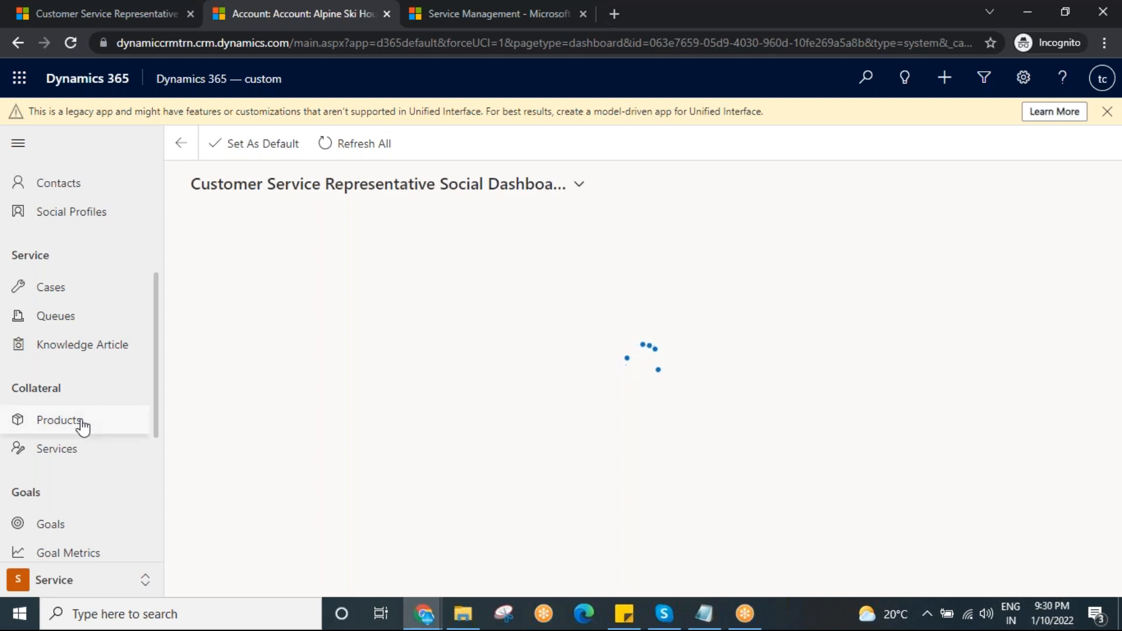
left_click(57, 287)
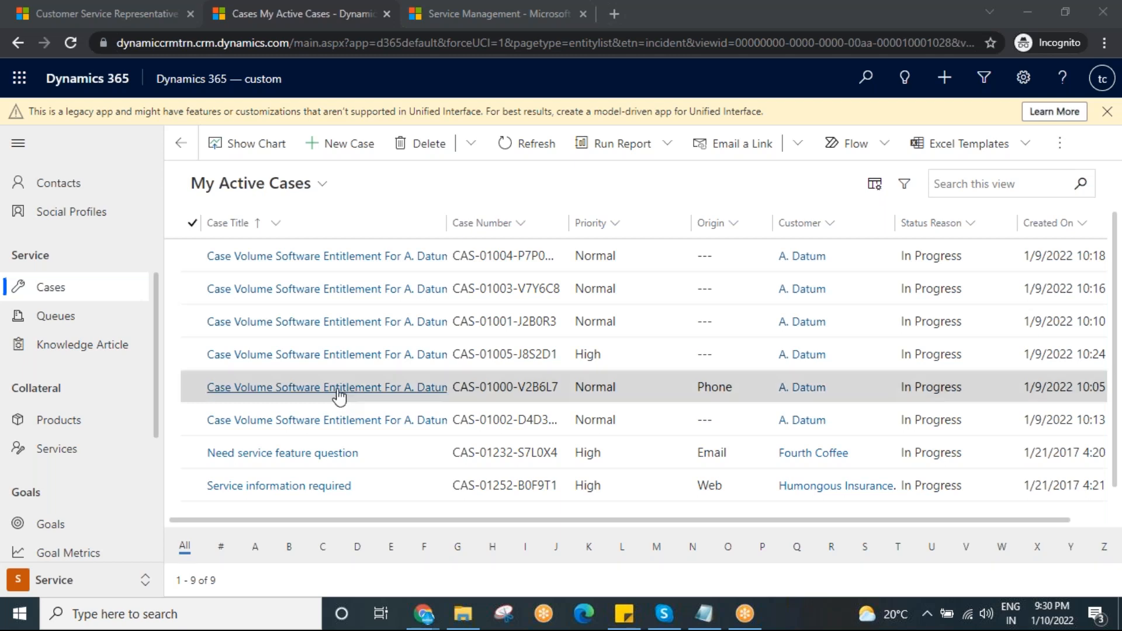
left_click(705, 614)
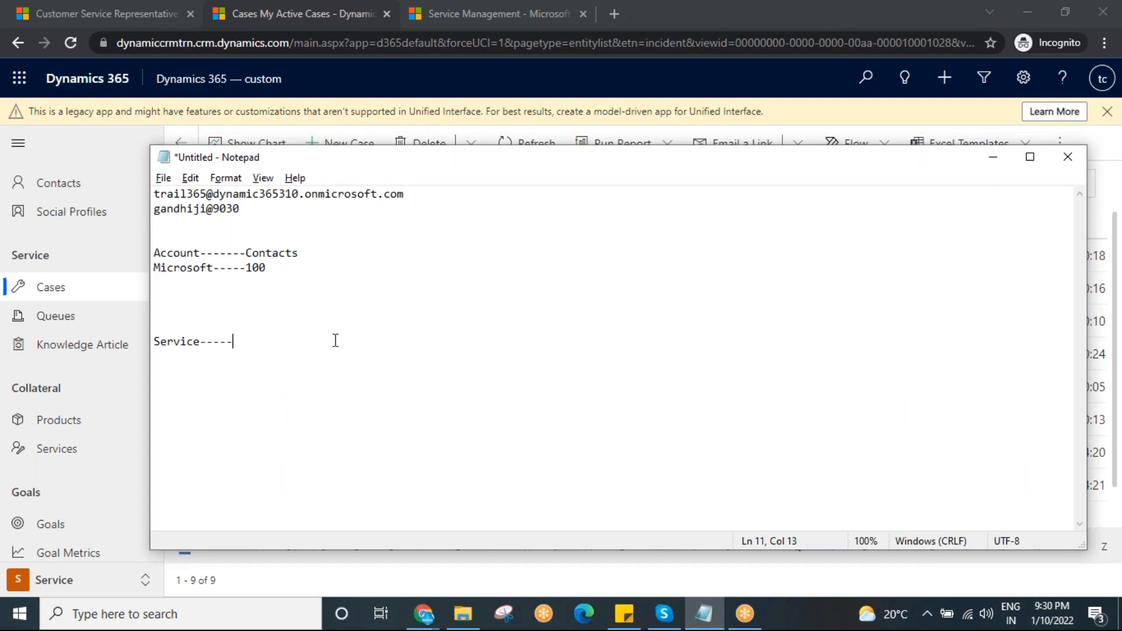
- Insert a '48-----timer-----' line above the Service----- line
left_click(197, 304)
key("Return")
key("Return")
key("Return")
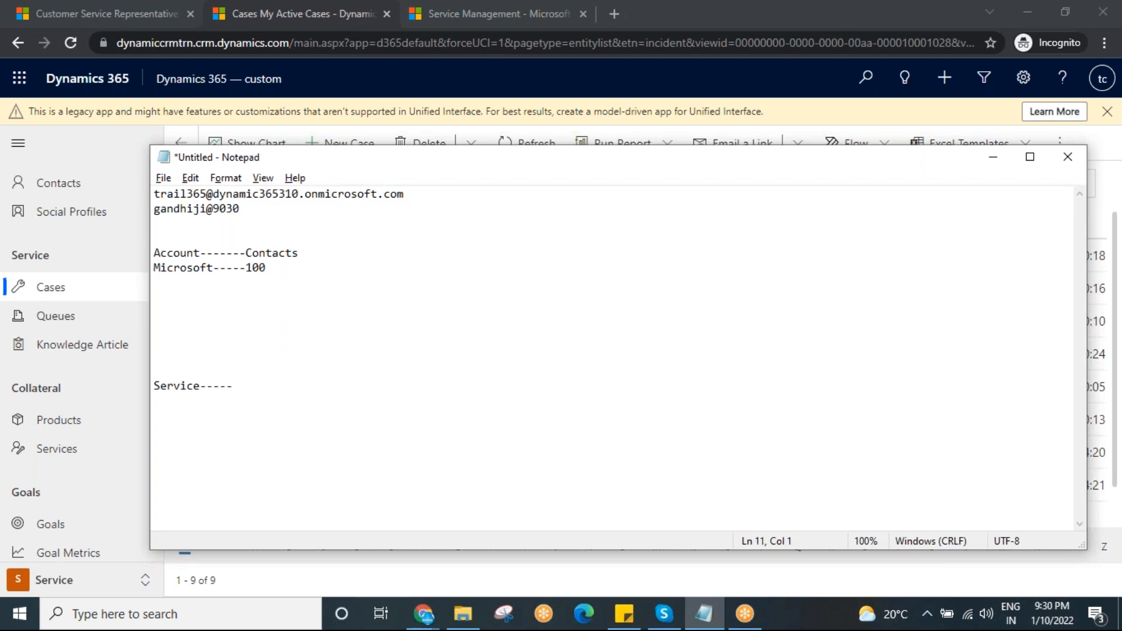
type("48-----")
type("timer-----")
- Add a 'holiday secdule---' line below the Service----- line
left_click(276, 388)
key("Return")
key("Return")
key("Return")
type("holiday secdule---")
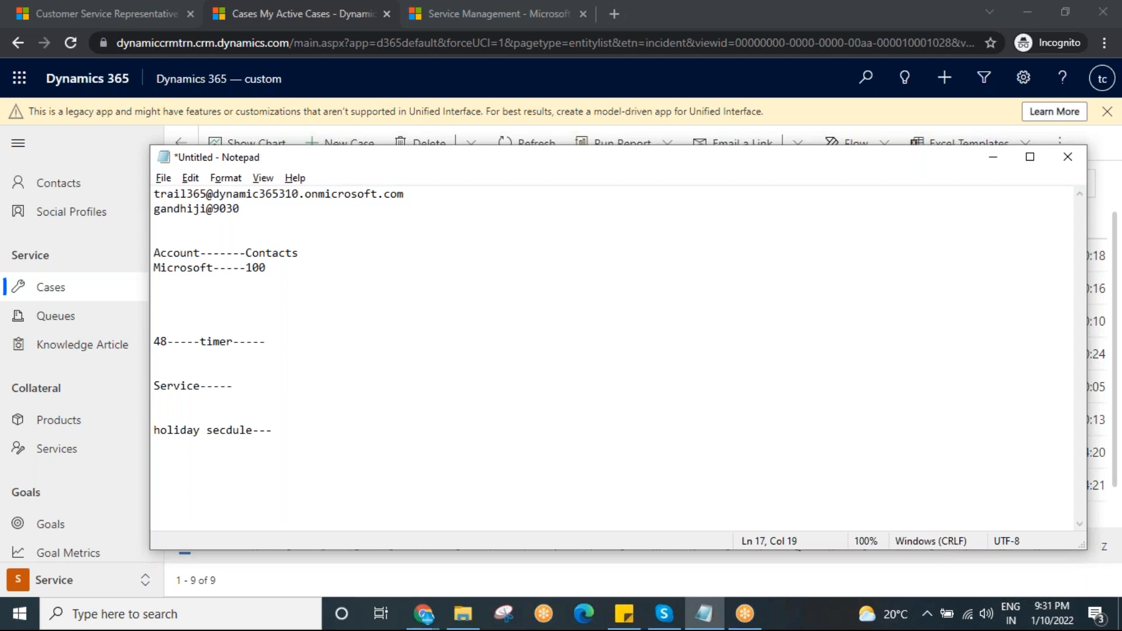
- Minimize Notepad and switch to the Service Management settings listing Service Level Agreements
left_click(993, 156)
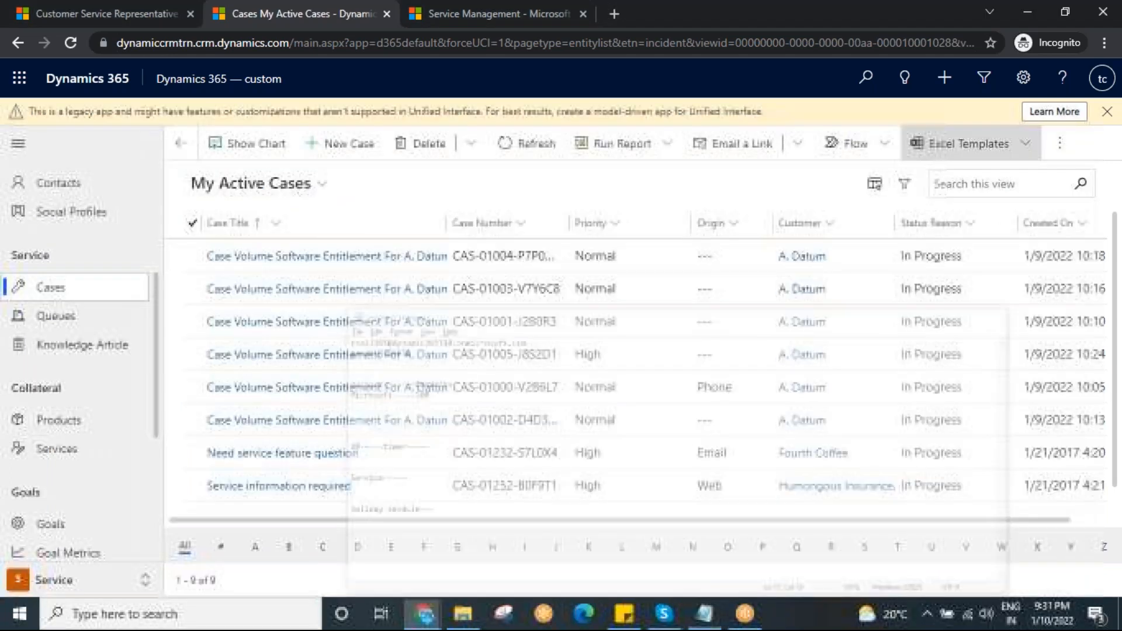
left_click(1024, 78)
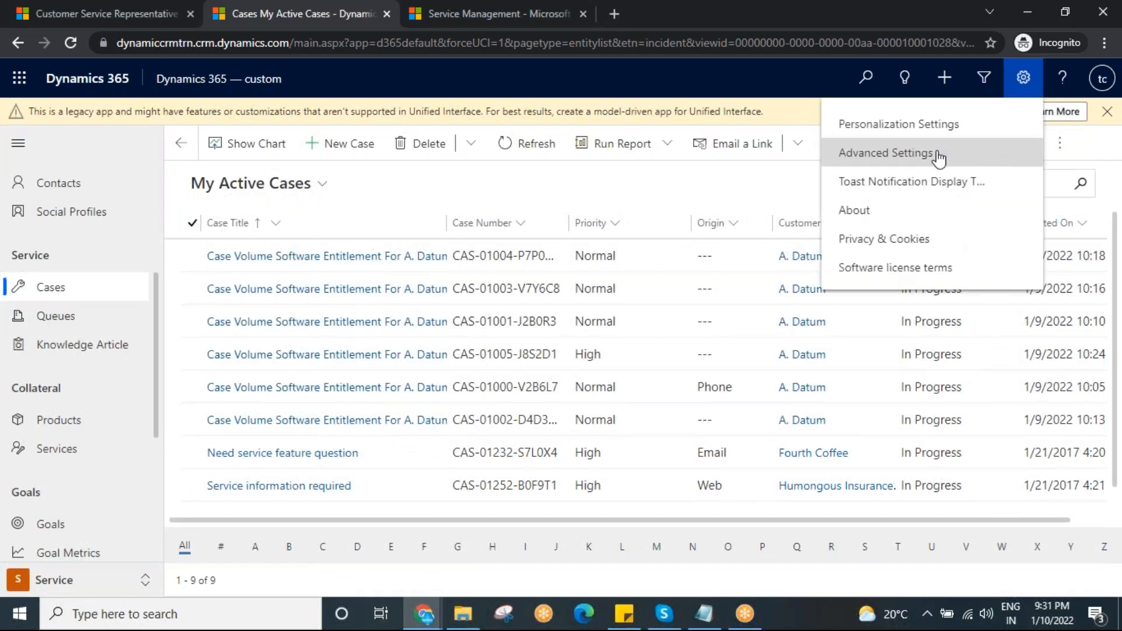
left_click(83, 1)
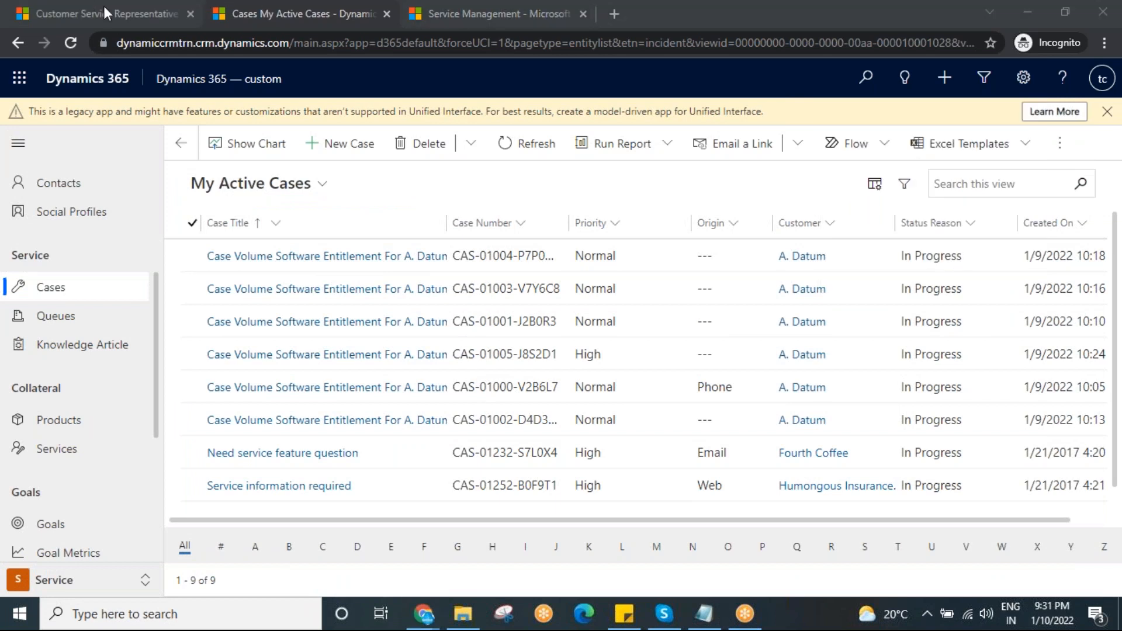
left_click(483, 15)
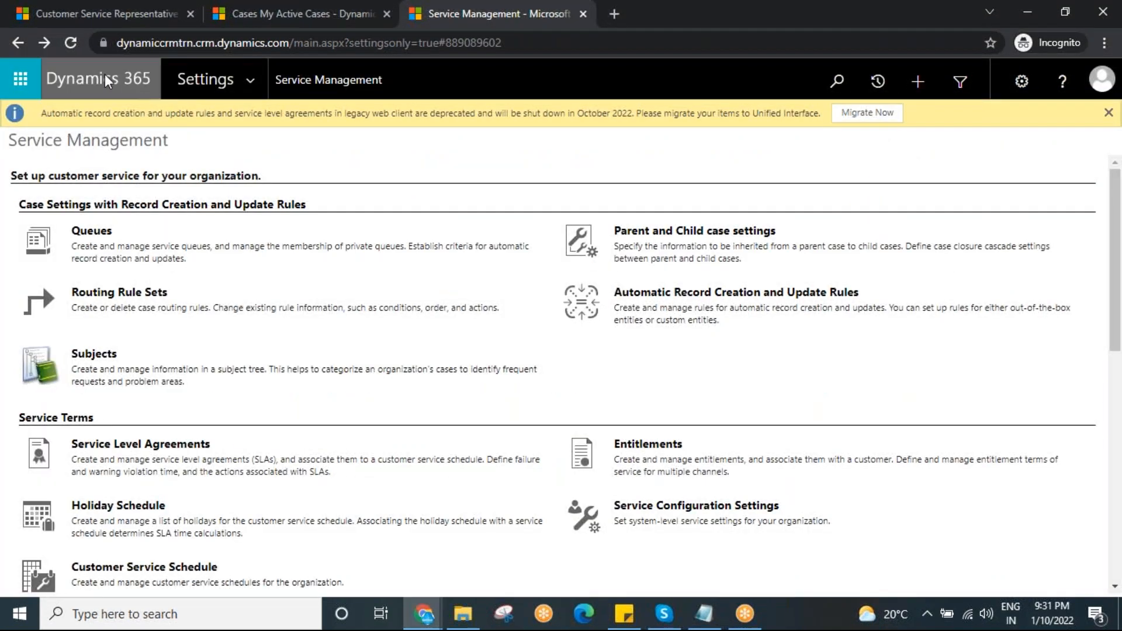
- Open Settings > Service Management in the legacy web client
left_click(206, 78)
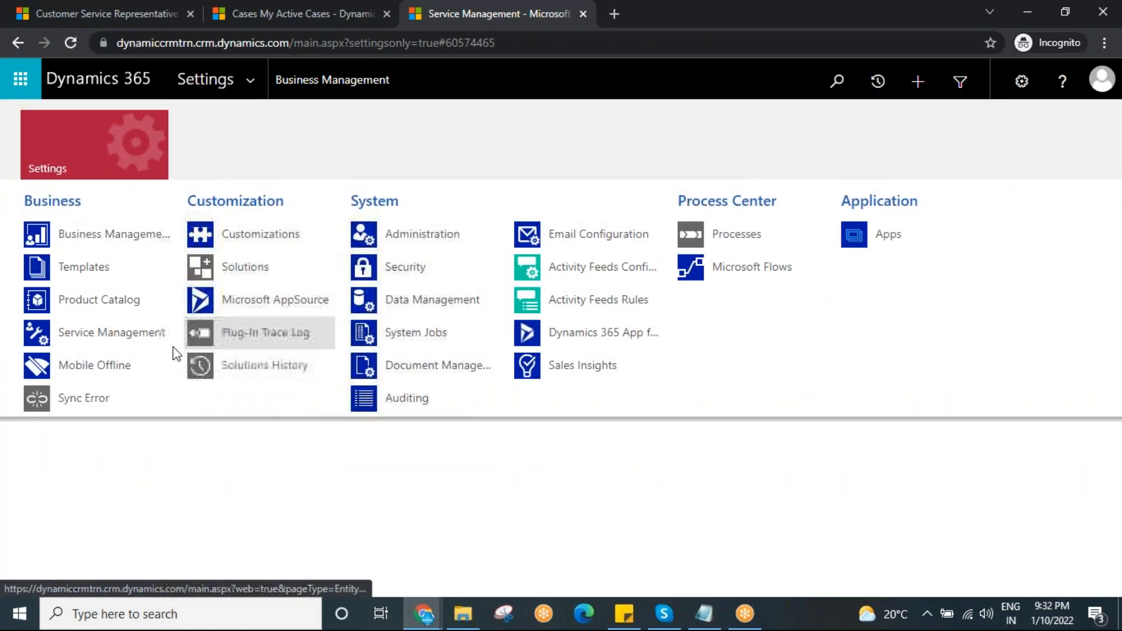
left_click(135, 331)
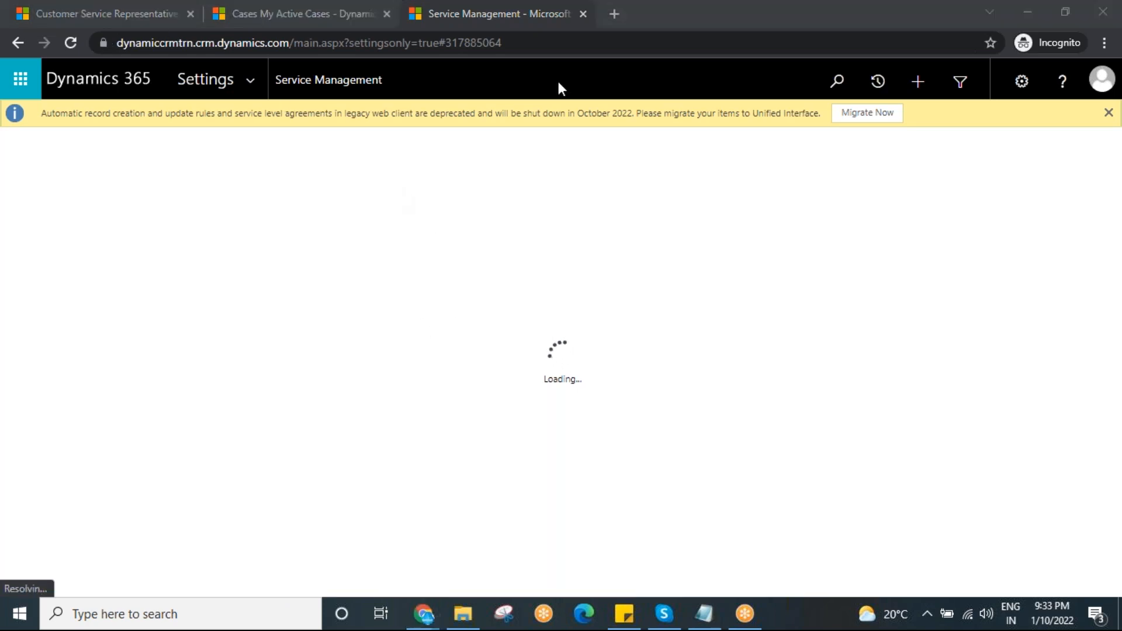
- Reload the stalled Service Management page, close it, and reopen advanced settings in a new page
left_click(73, 45)
left_click(582, 13)
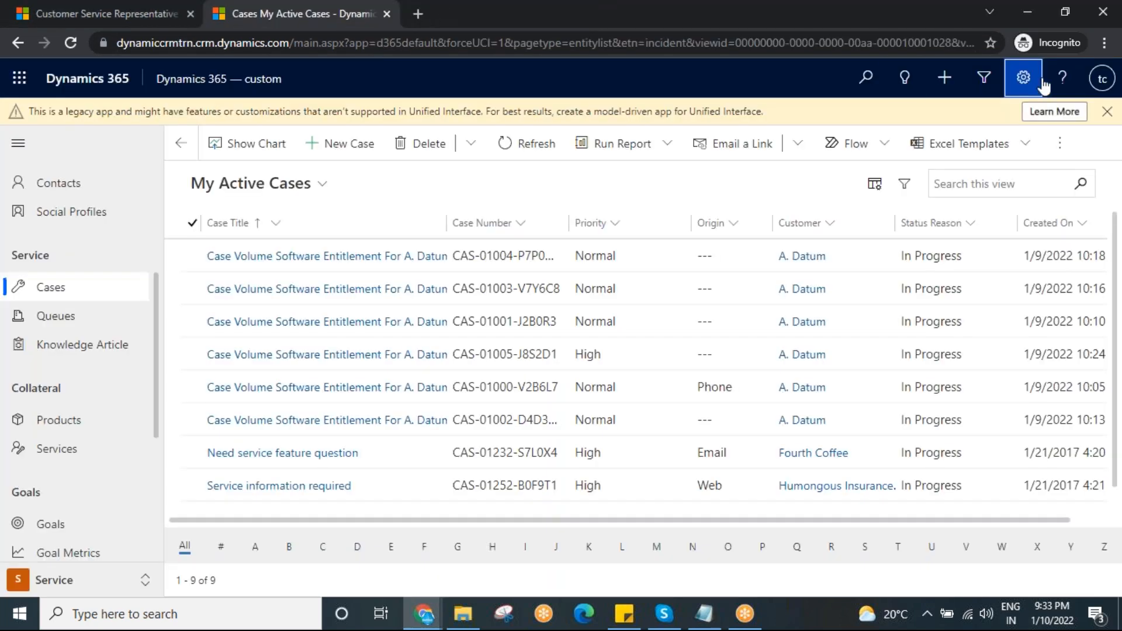
left_click(1041, 82)
left_click(915, 155)
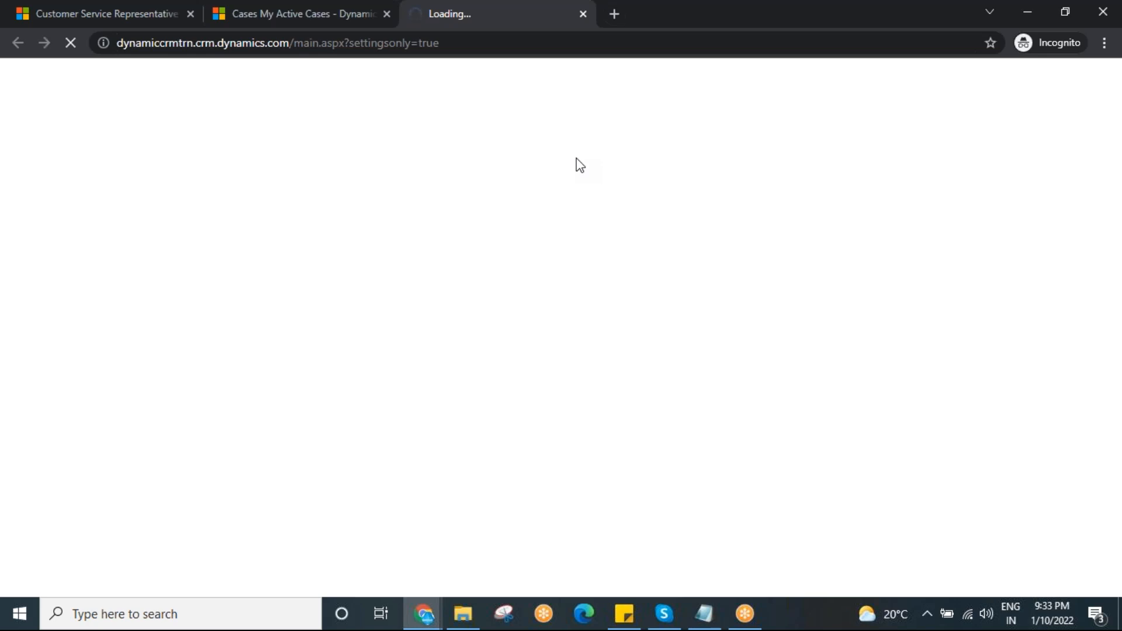
- Retry loading the stuck settings page, then return to the My Active Cases tab
left_click(71, 47)
left_click(71, 46)
left_click(71, 47)
left_click(72, 47)
left_click(71, 47)
left_click(73, 48)
left_click(73, 48)
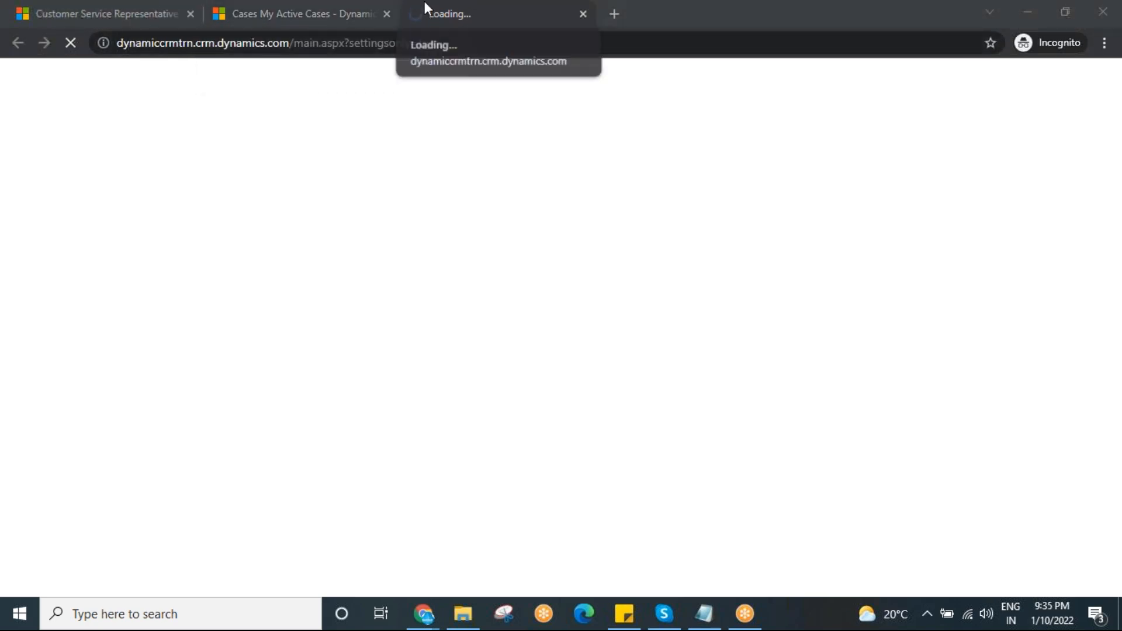
left_click(288, 8)
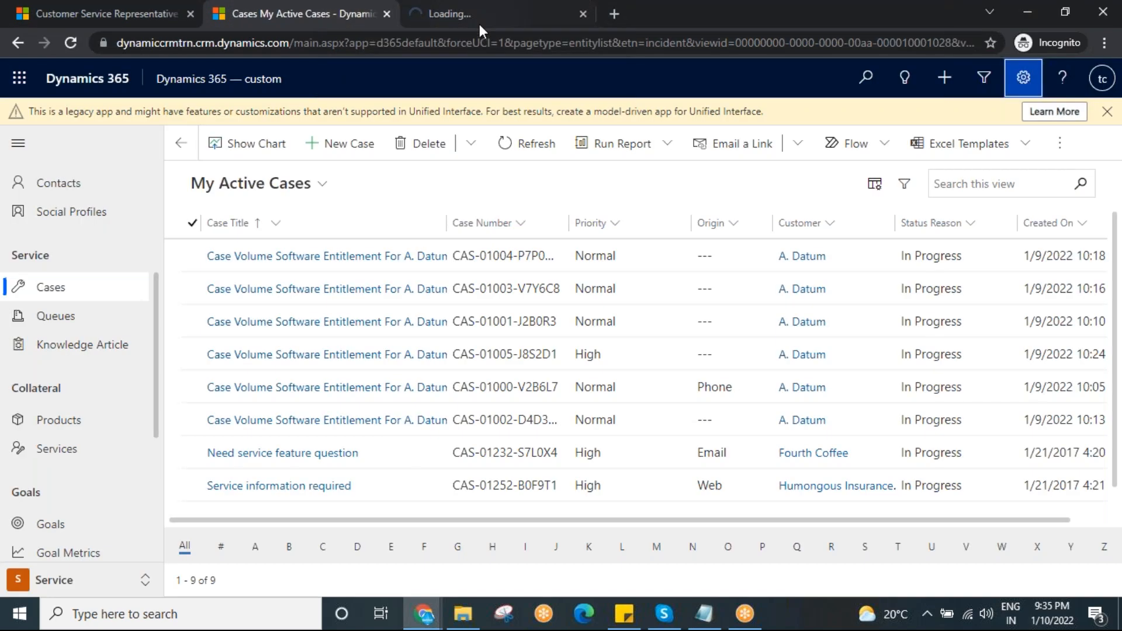
- In the settings tab, go to Service Management and open the Holiday Schedule list
left_click(476, 14)
left_click(321, 12)
left_click(465, 10)
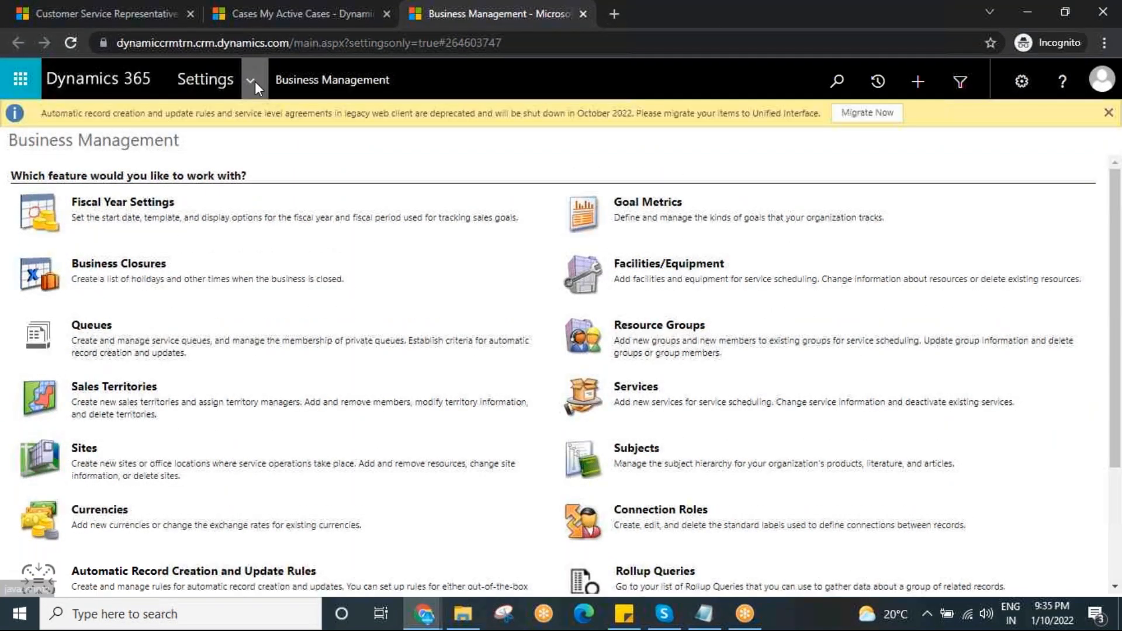
left_click(255, 82)
left_click(114, 333)
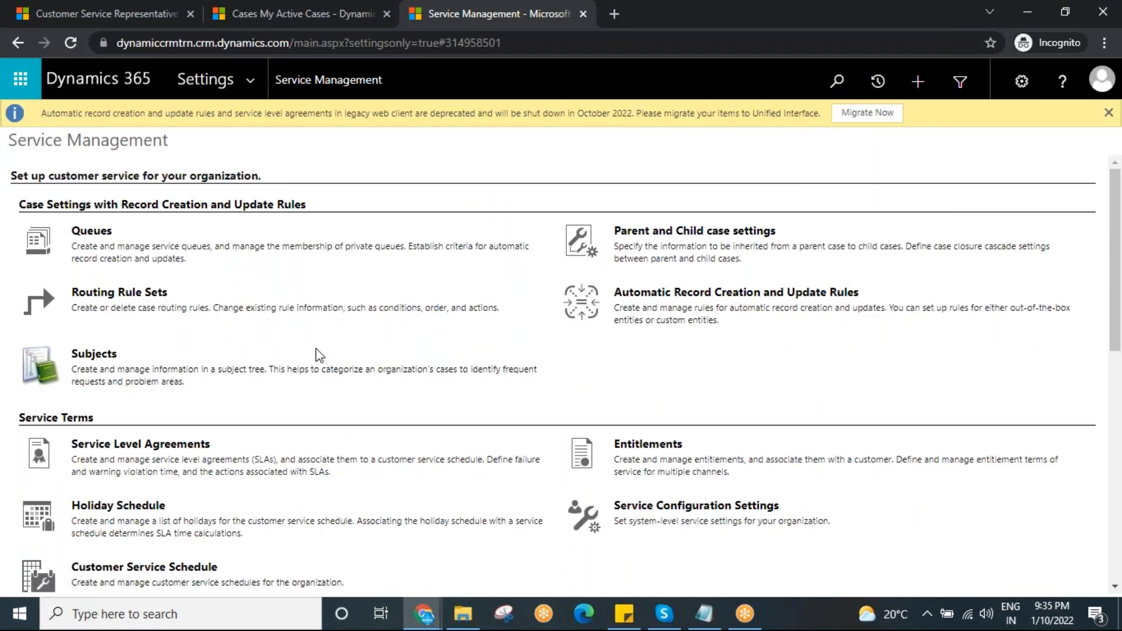
scroll(318, 354, "down", 3)
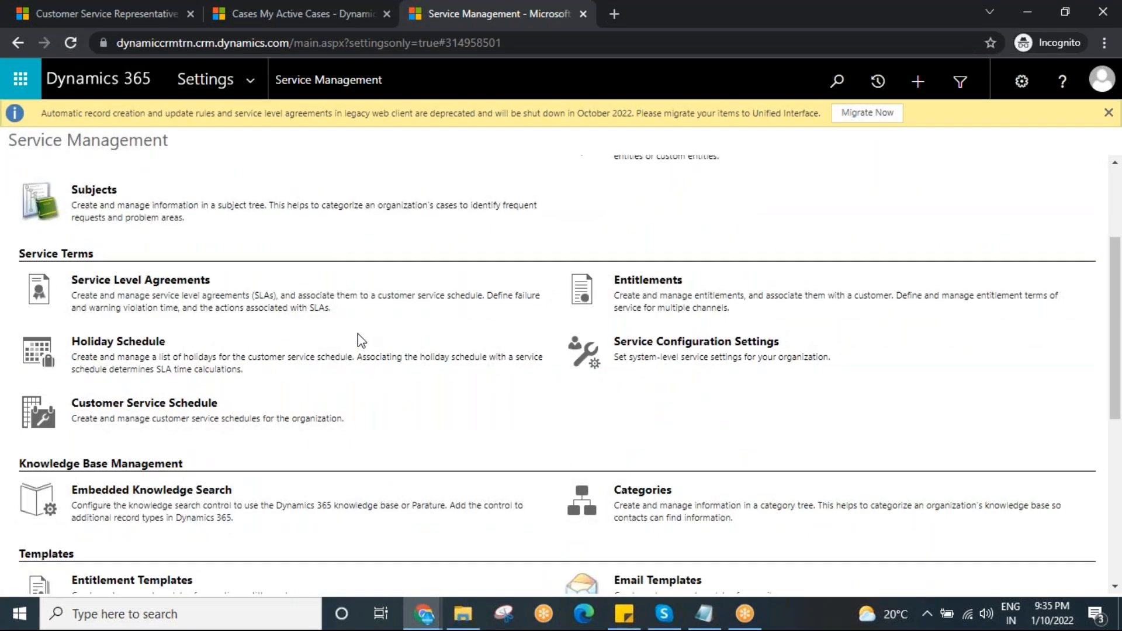
left_click(121, 345)
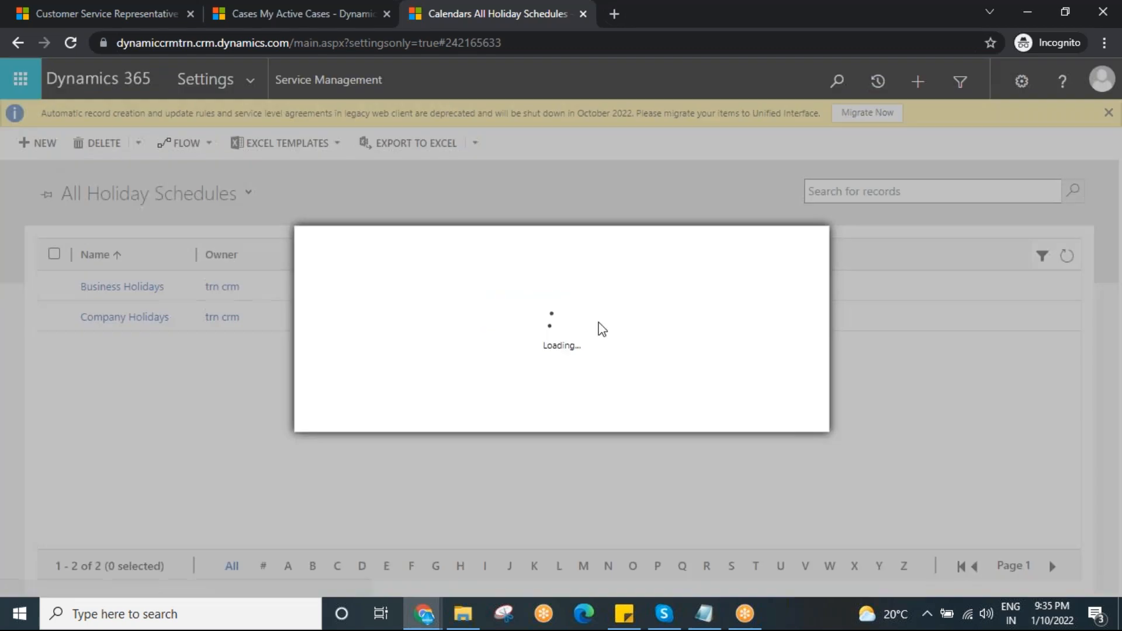
- Create the holiday schedule 'Kerala Company Holidays' and open it from the list
left_click(501, 326)
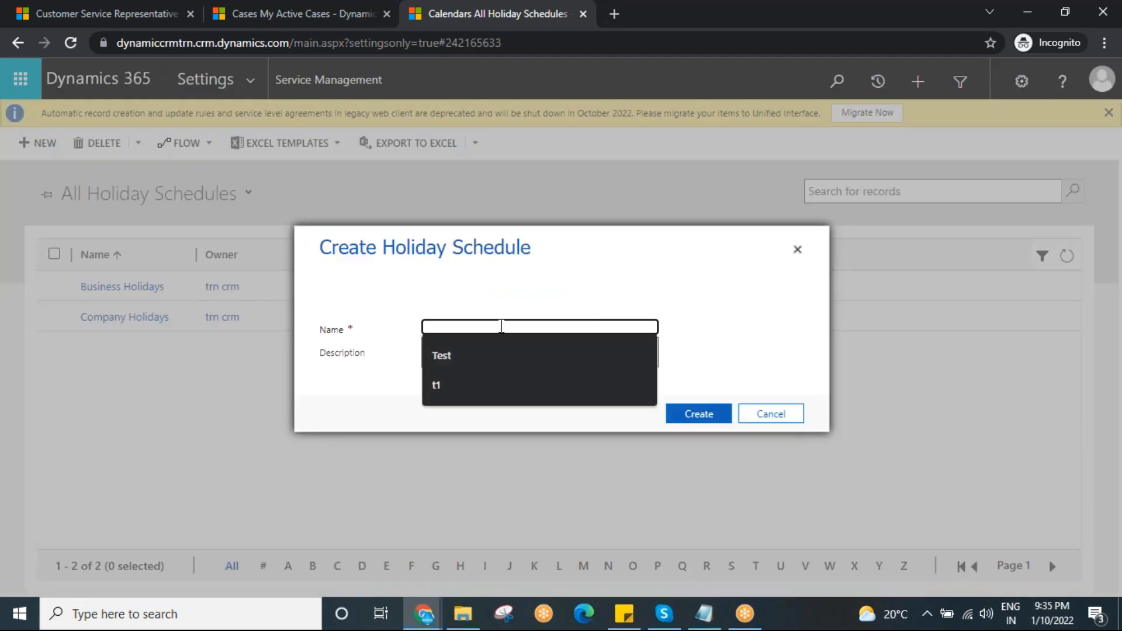
type("Kerala fe")
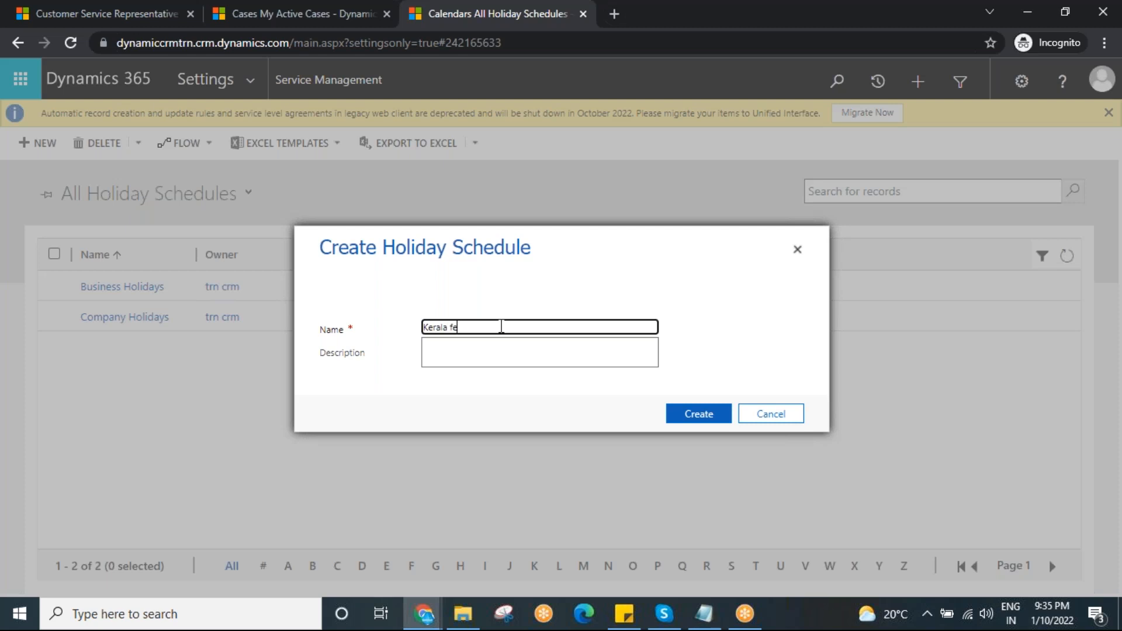
type("mpany Holidays")
left_click(702, 415)
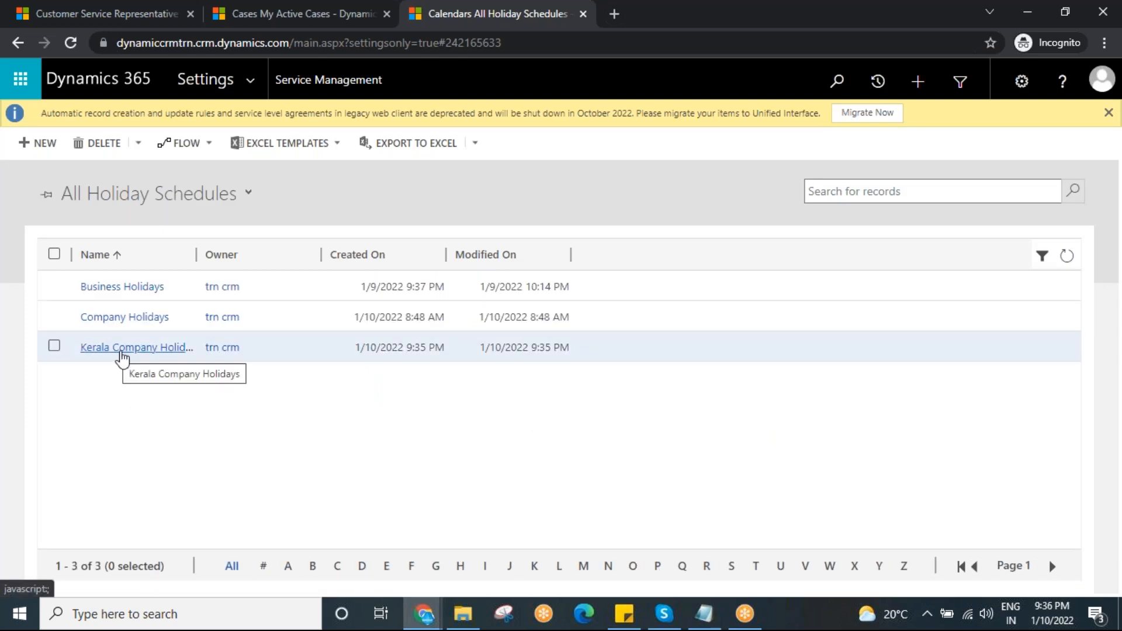
left_click(121, 349)
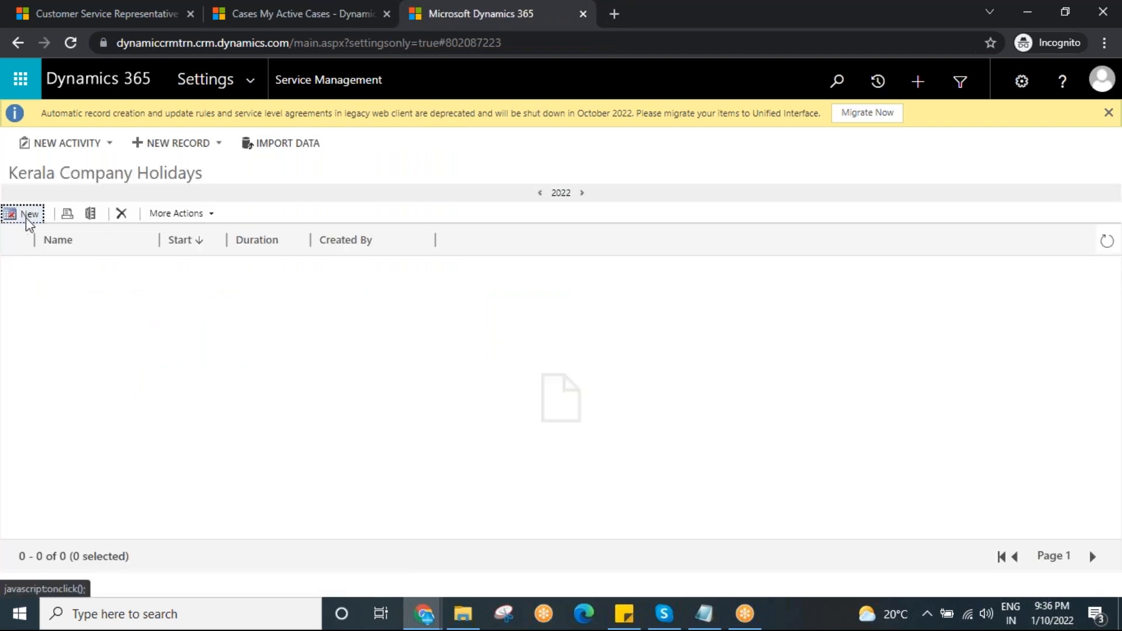
- Add the holiday 'Onam' from 2/1/2022 to 2/5/2022, then return to Service Management
left_click(25, 218)
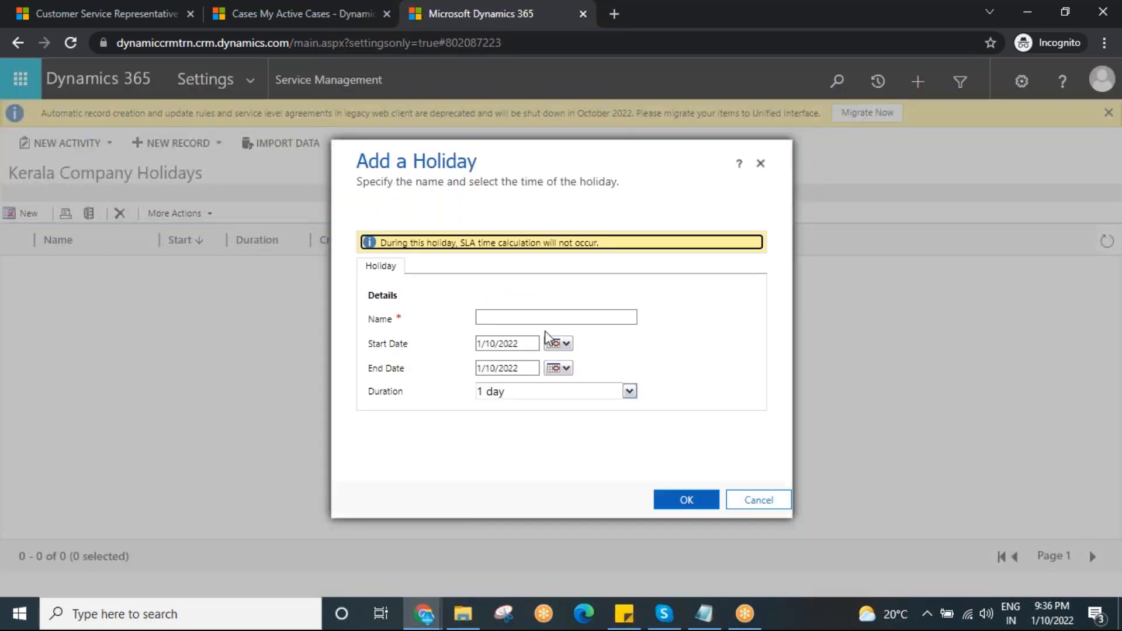
left_click(513, 316)
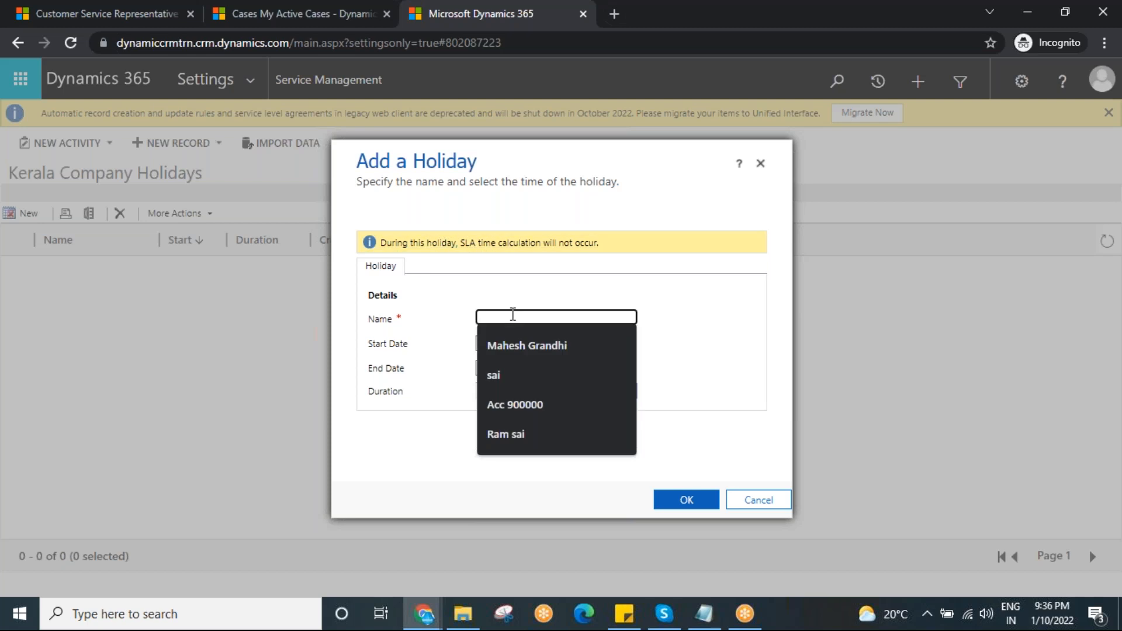
type("Onam")
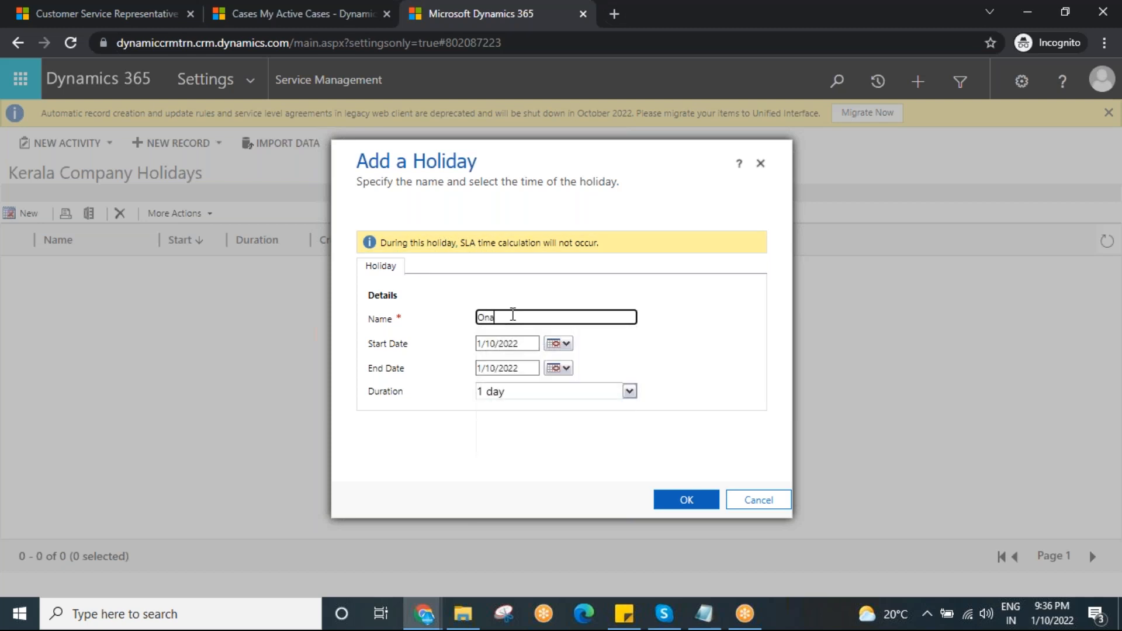
left_click(568, 344)
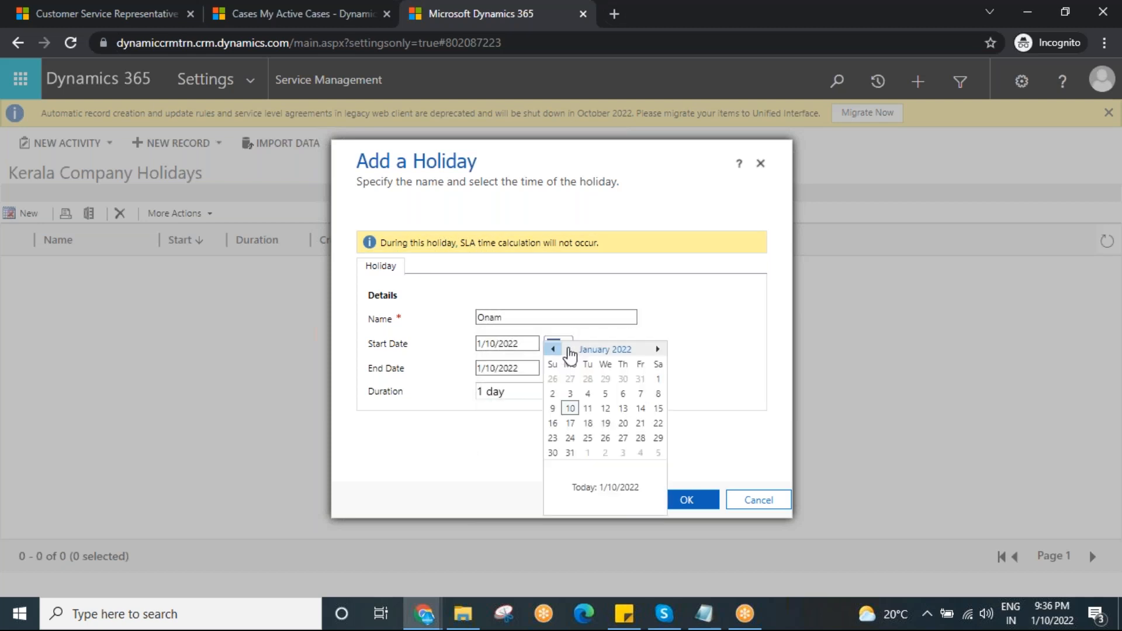
left_click(657, 349)
left_click(588, 378)
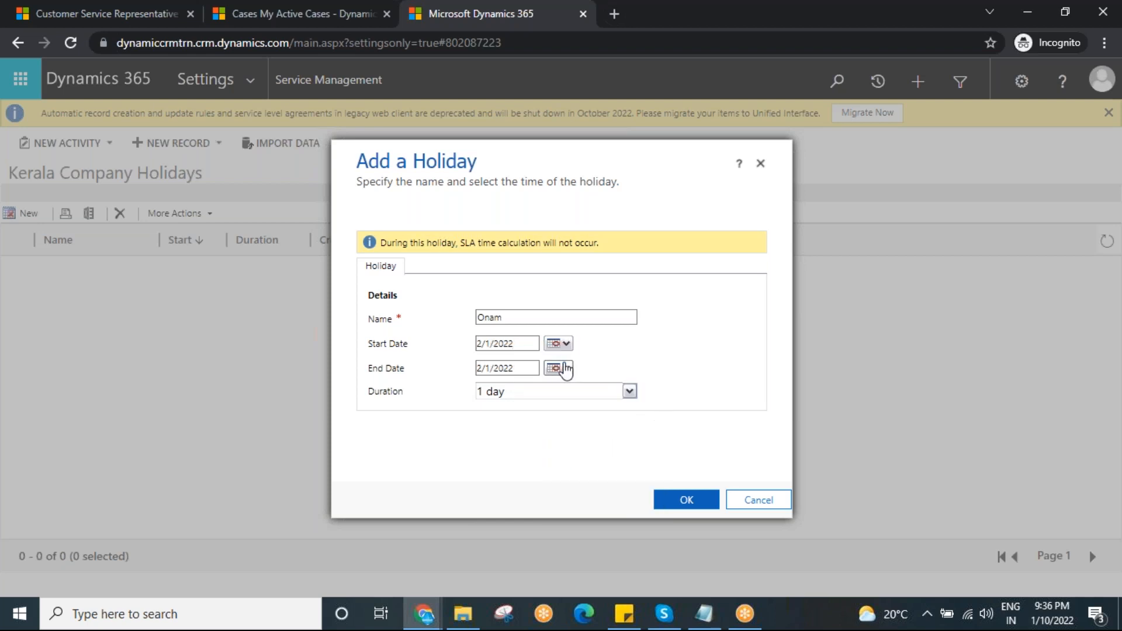
left_click(566, 369)
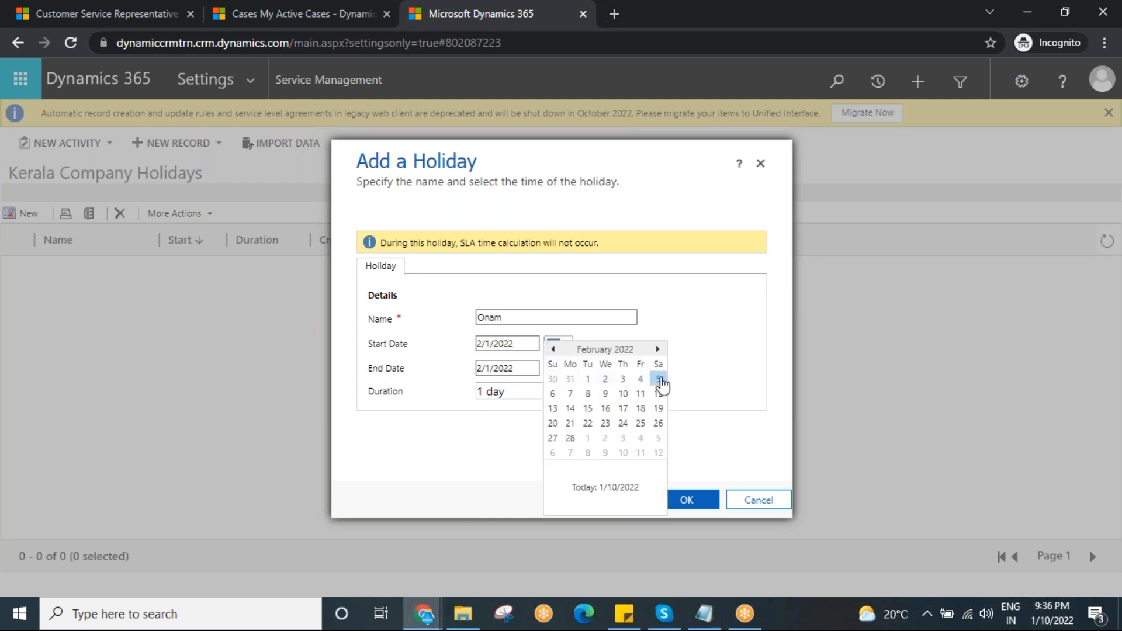
left_click(662, 381)
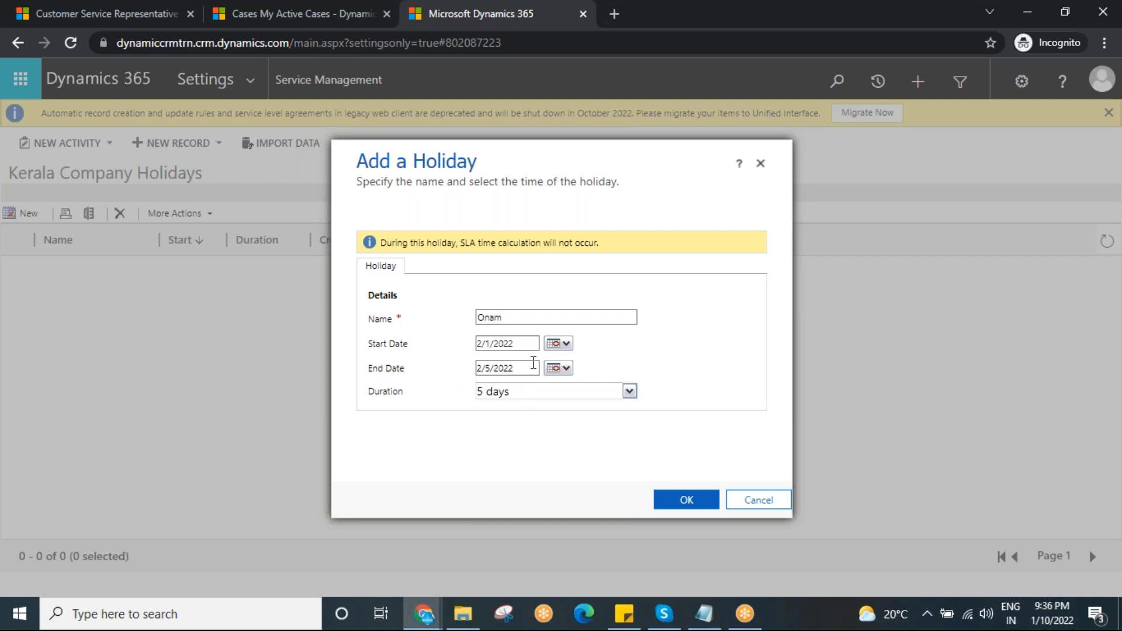
left_click(682, 500)
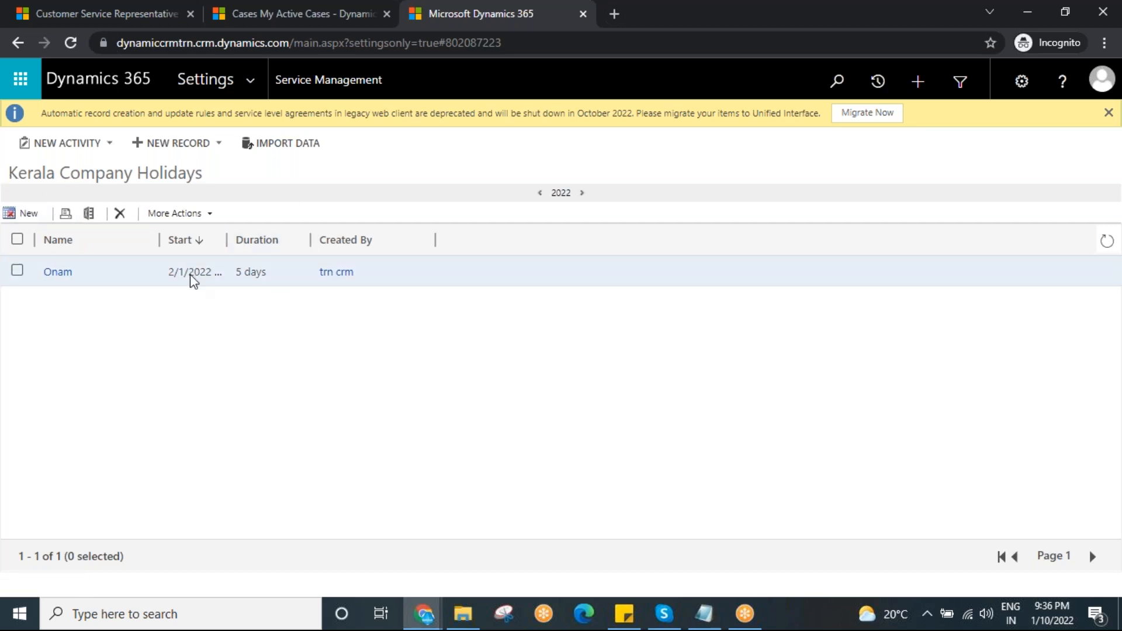
left_click(322, 82)
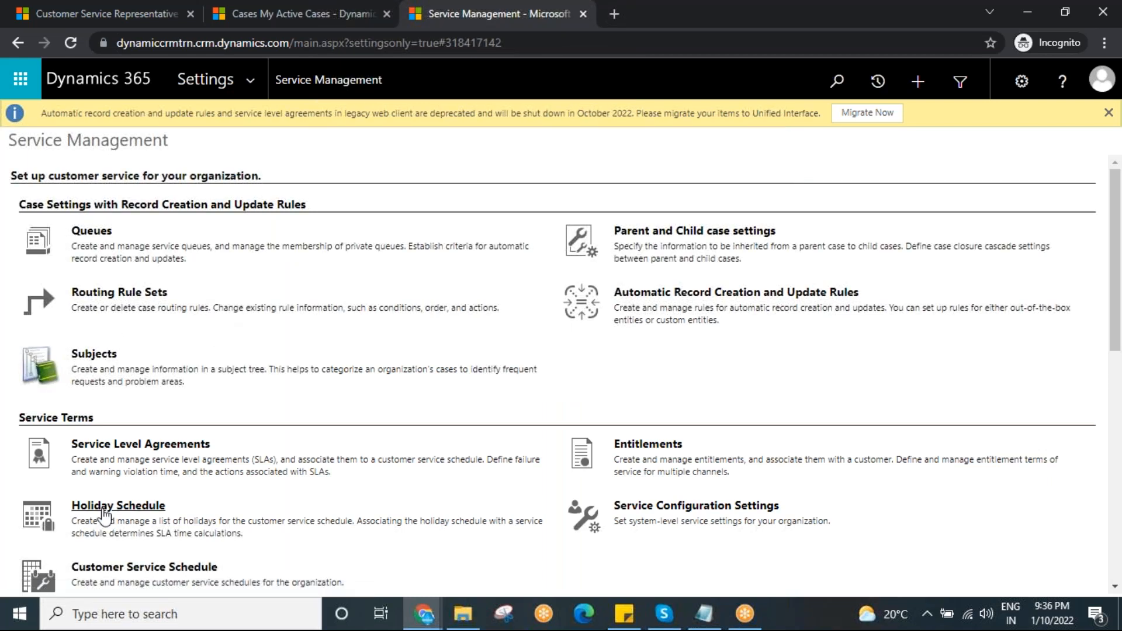
- Navigate back to Service Management and open the Customer Service Schedule list
left_click(104, 515)
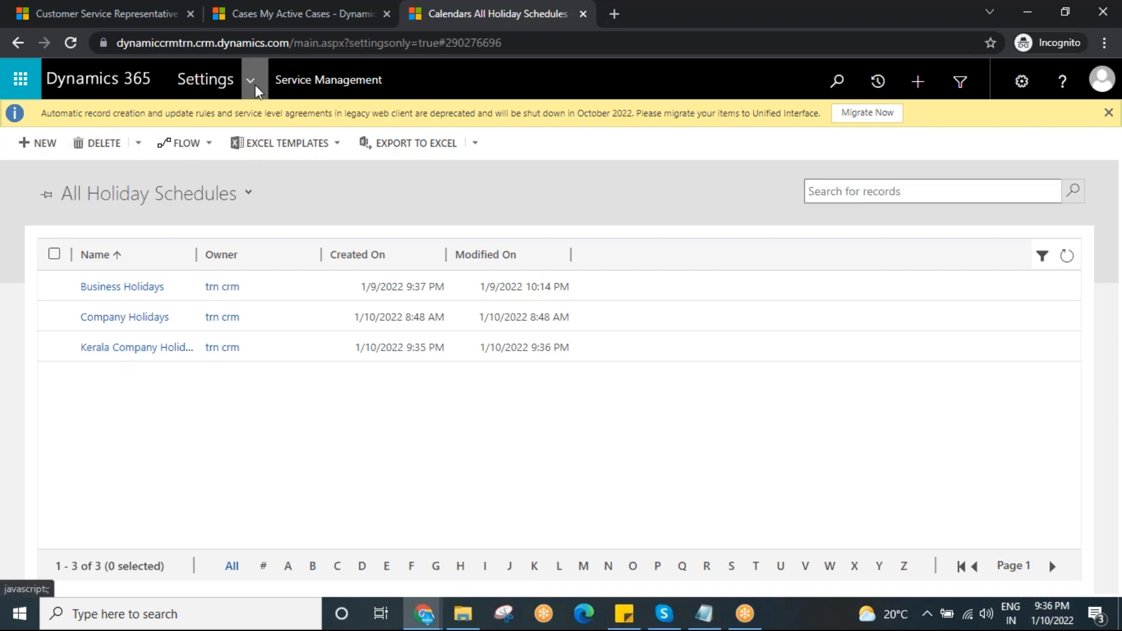
left_click(310, 82)
left_click(127, 332)
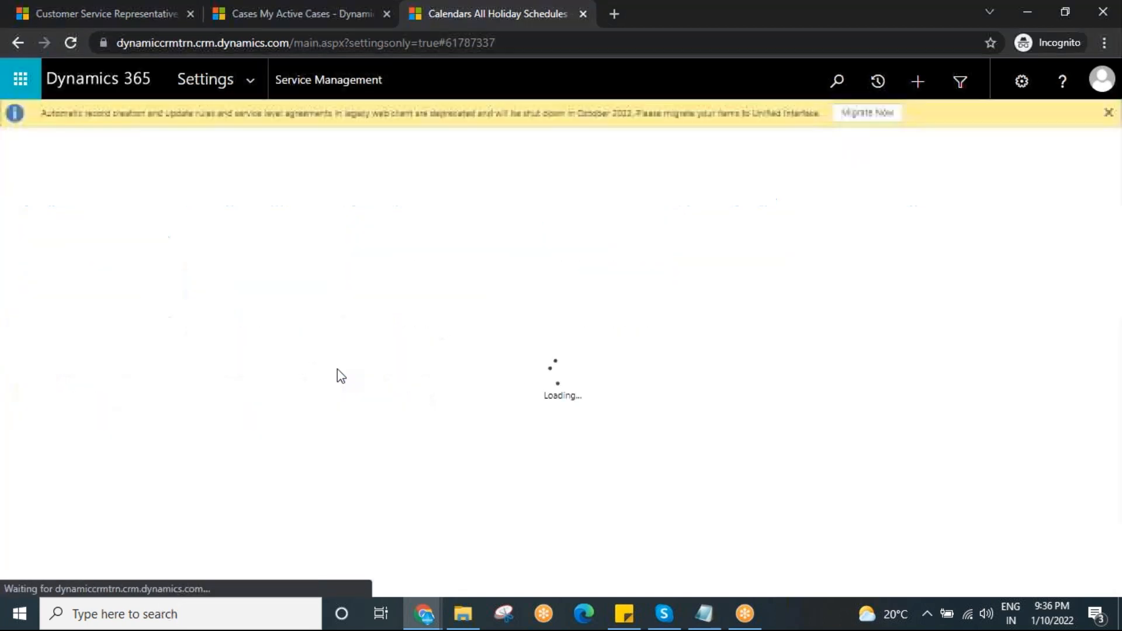
scroll(342, 379, "down", 2)
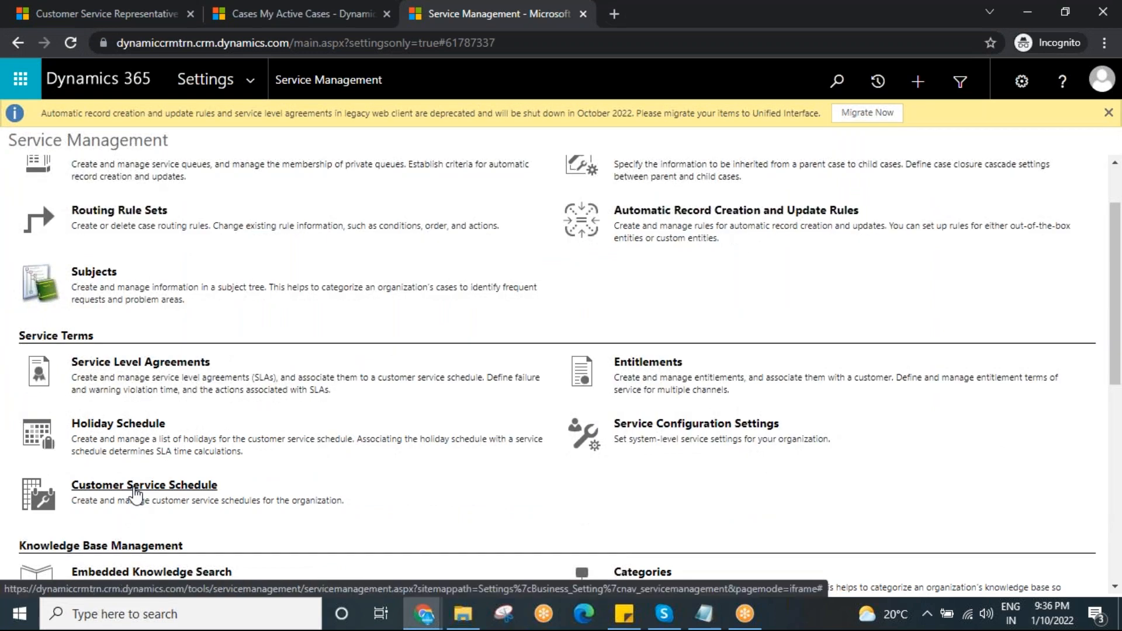
left_click(135, 494)
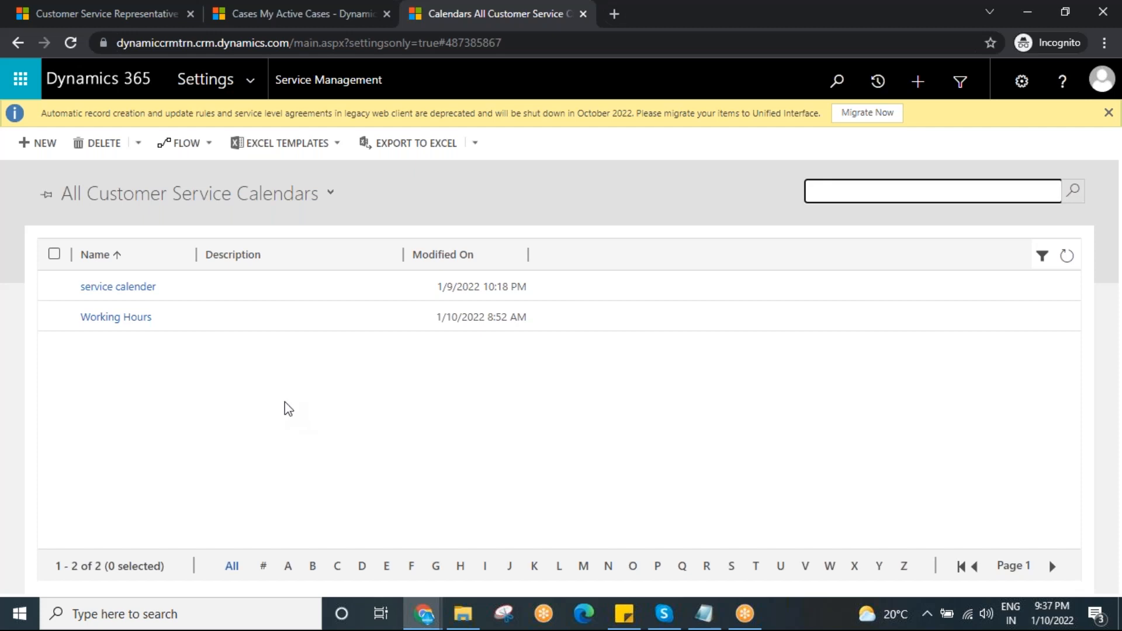
- Create a new customer service schedule named 'Kerala working hours'
left_click(43, 147)
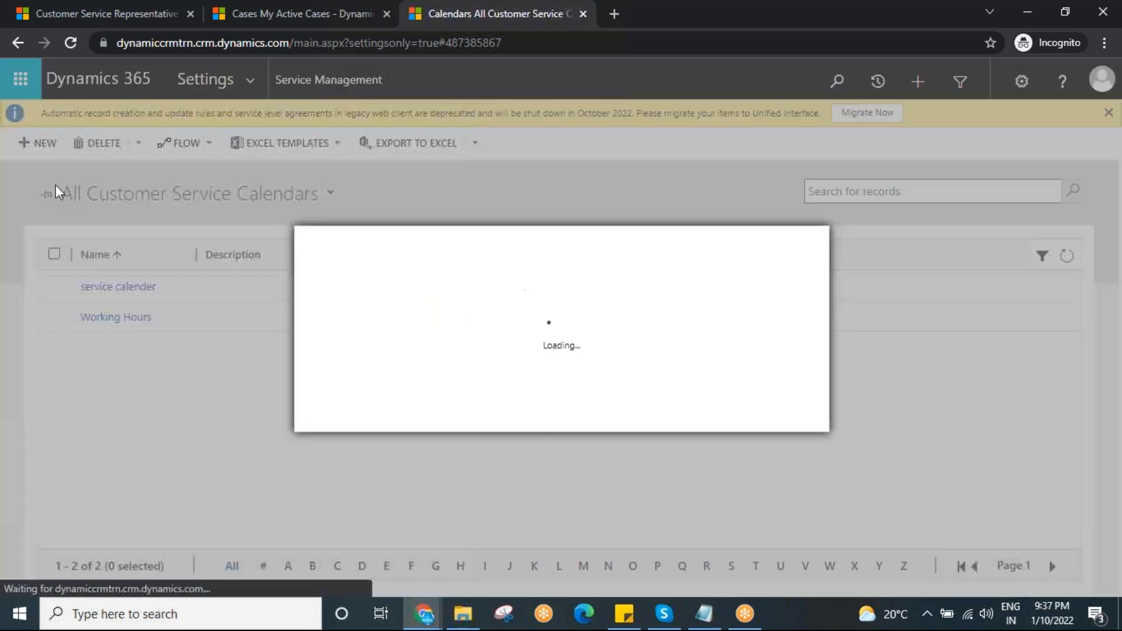
left_click(442, 329)
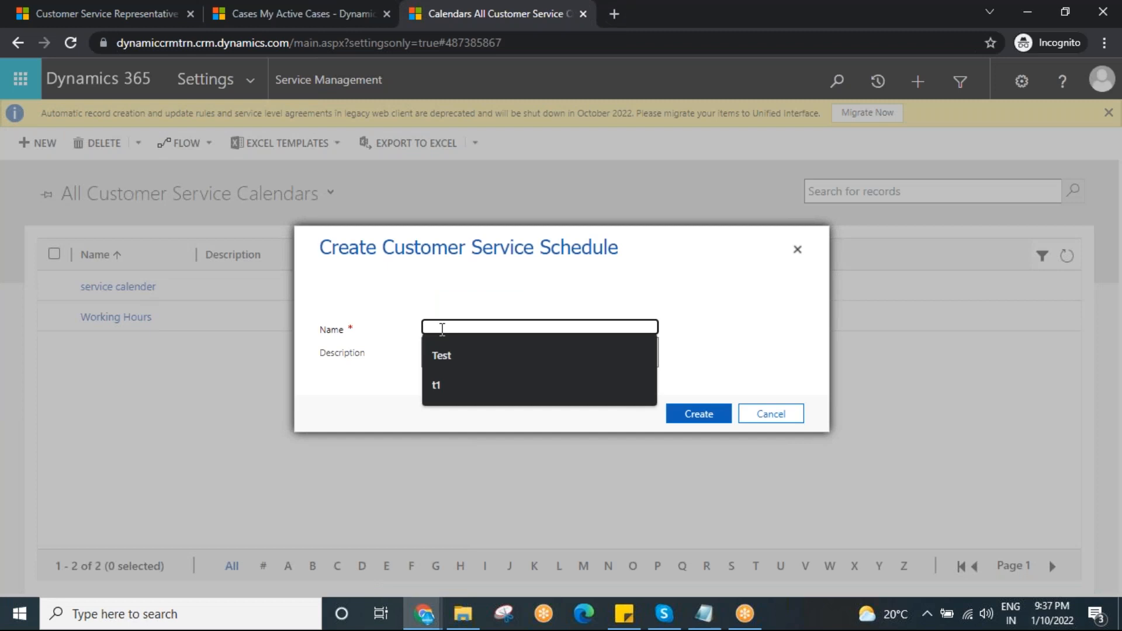
type("Kera")
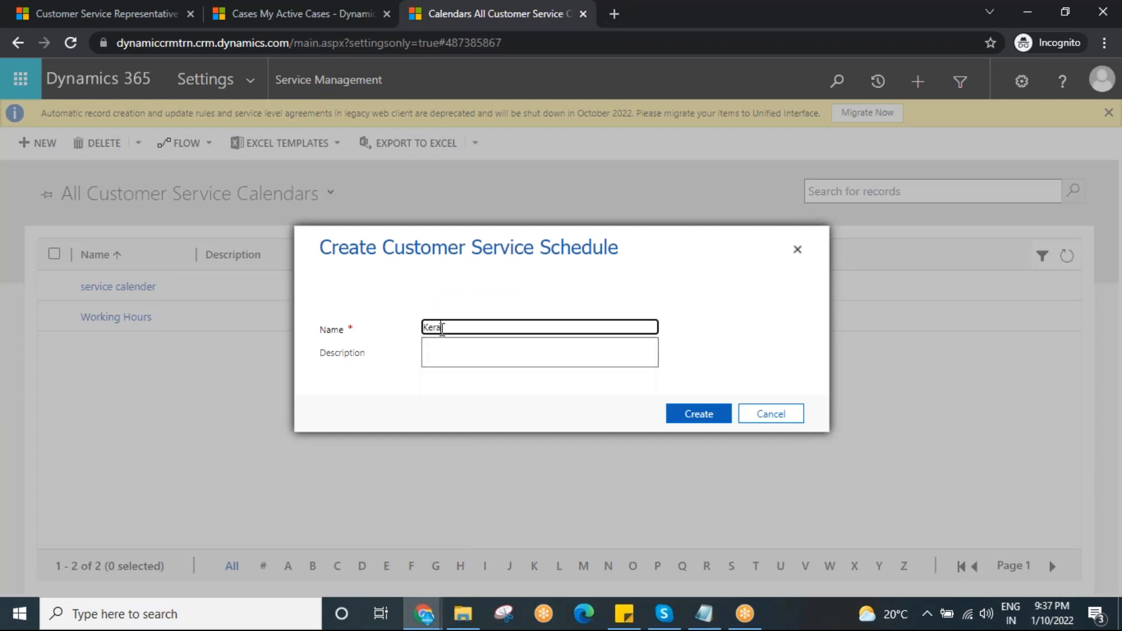
type("la working hours")
left_click(714, 416)
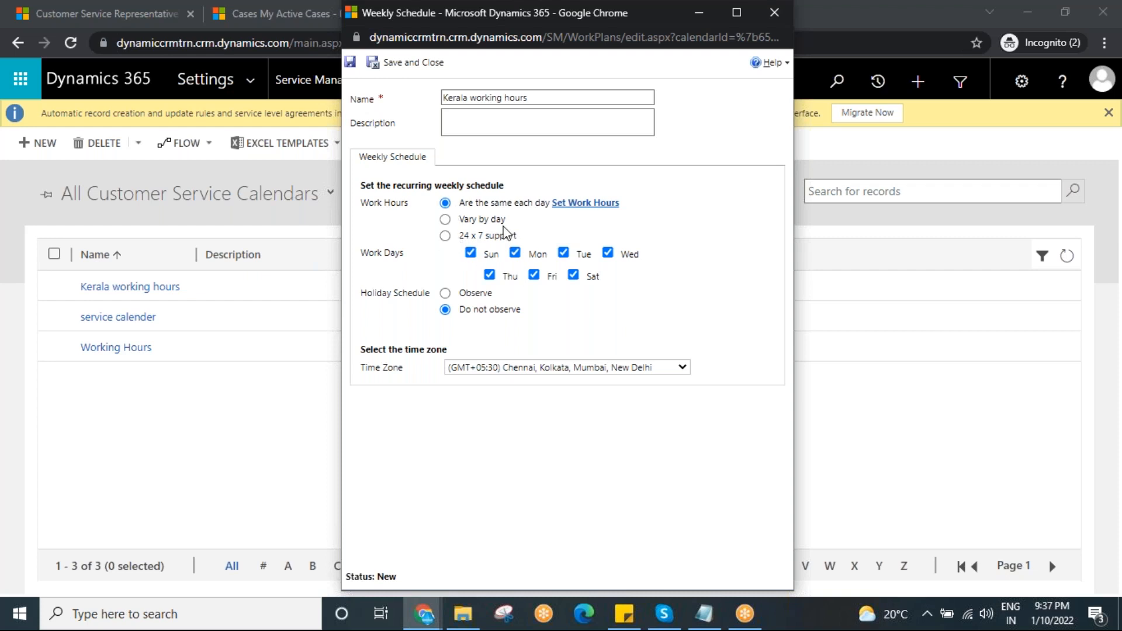
- Uncheck Sunday and Saturday and set the workday to start at 9:30 AM
left_click(471, 253)
left_click(574, 274)
left_click(585, 205)
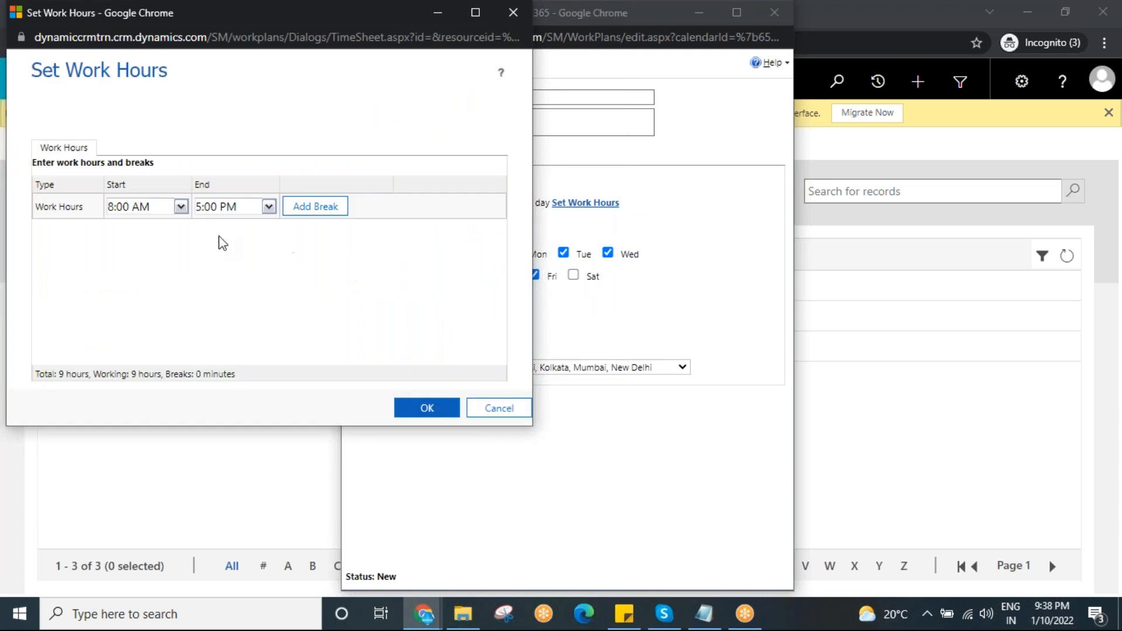
left_click(181, 206)
left_click(195, 305)
left_click(195, 305)
left_click(196, 305)
left_click(196, 306)
left_click(136, 289)
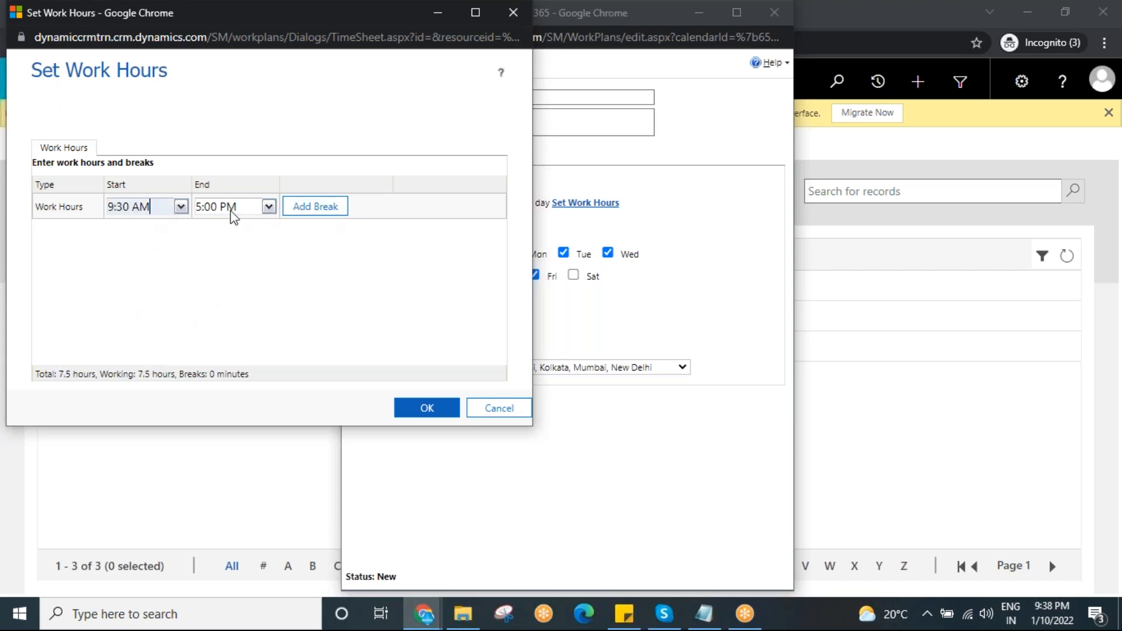
- Add breaks at 1:15–1:45 PM and 3:20–3:50 PM and confirm the work hours
left_click(311, 215)
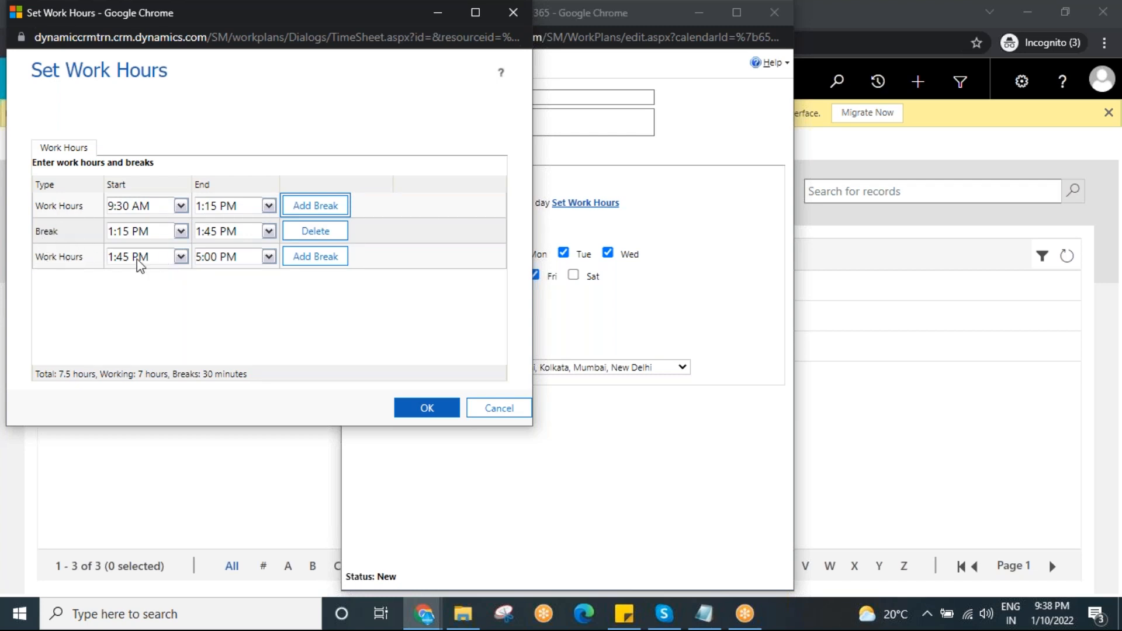
left_click(311, 260)
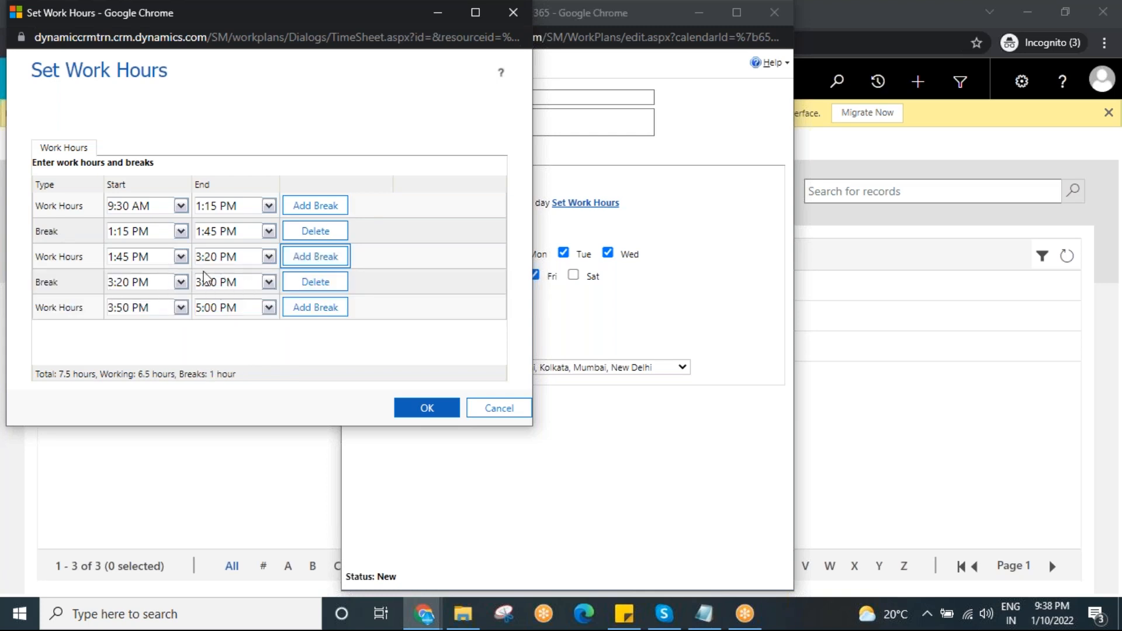
left_click(413, 414)
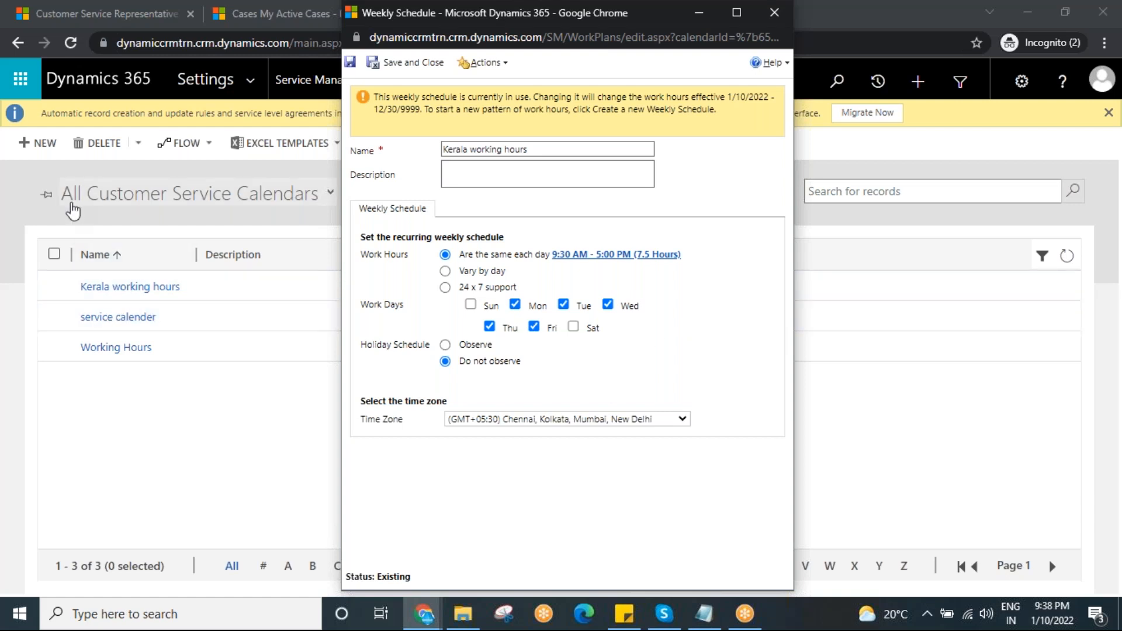
- Observe the Kerala Company Holidays schedule, keeping time zone GMT+05:30 Chennai, Kolkata, Mumbai, New Delhi
left_click(445, 346)
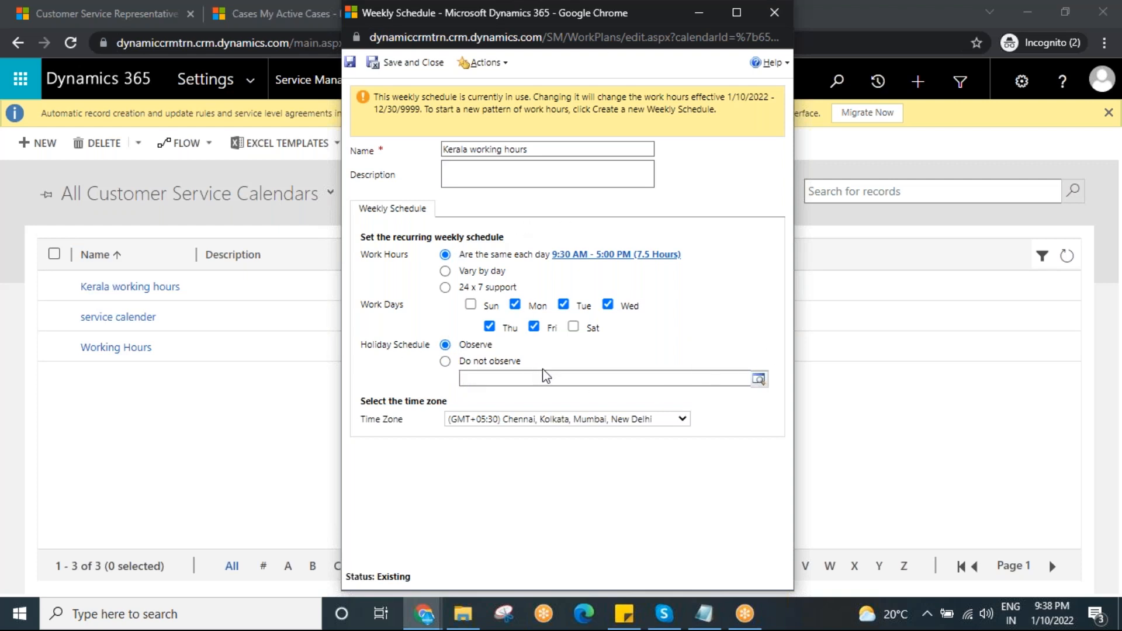
left_click(759, 381)
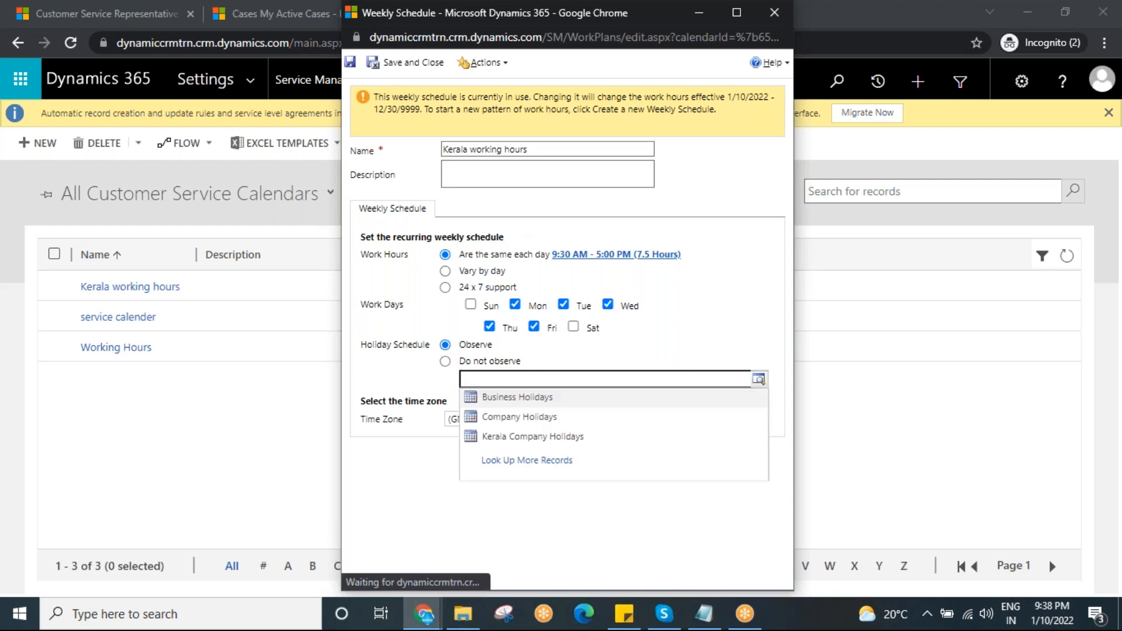
left_click(524, 440)
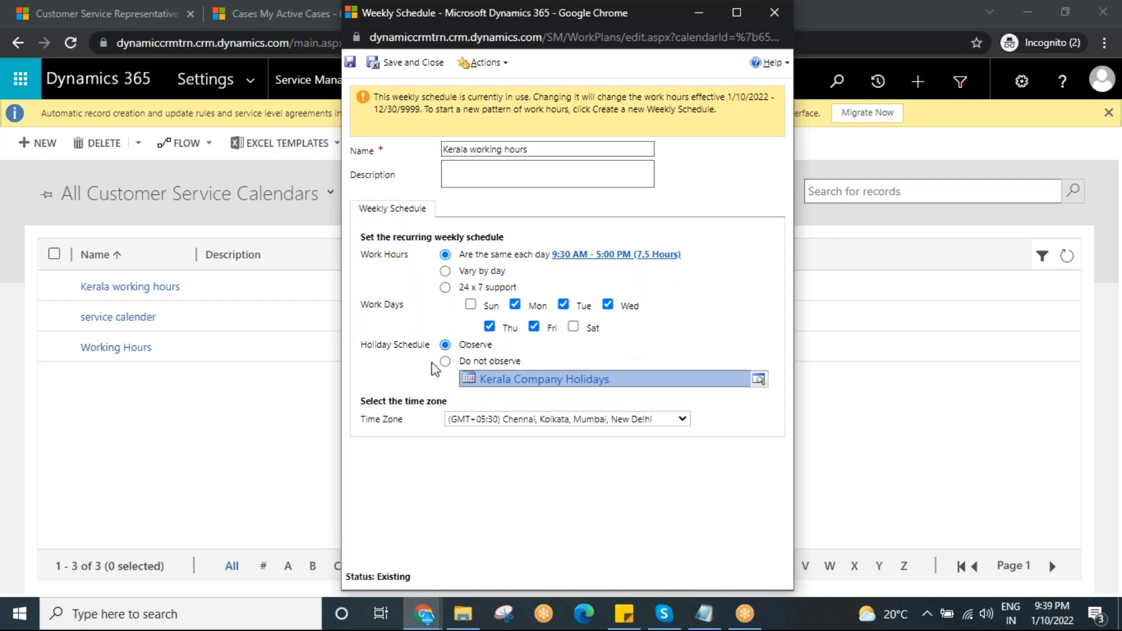
left_click(682, 420)
left_click(682, 419)
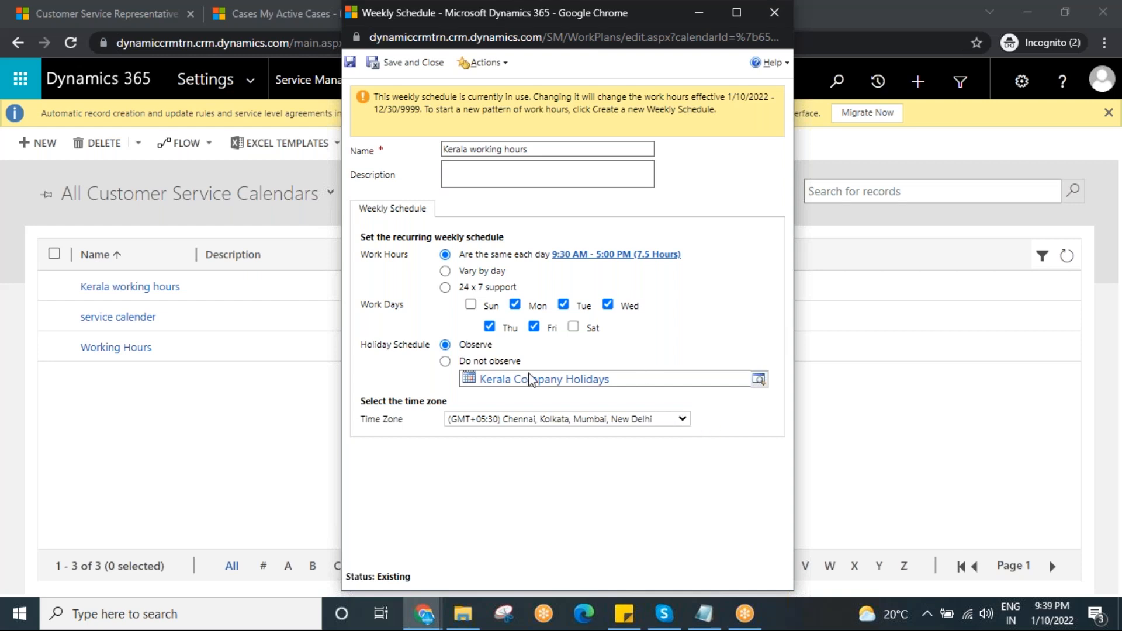
- Leave only Monday–Friday as work days by clearing Sunday and Saturday, then save and close
left_click(1107, 313)
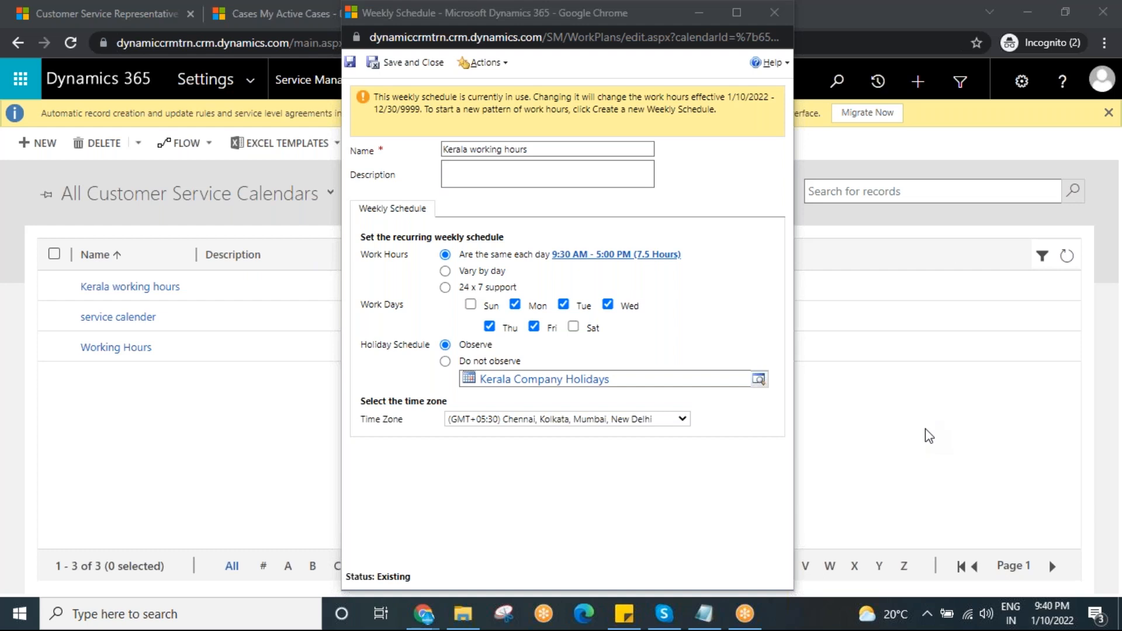
left_click(471, 304)
left_click(573, 328)
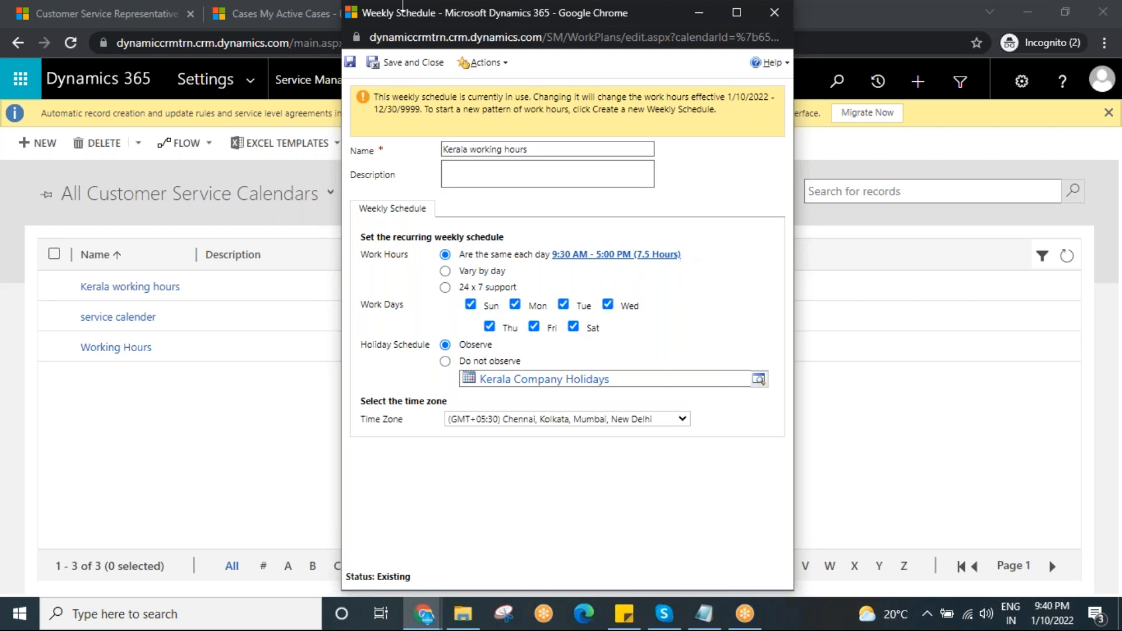
left_click_drag(407, 10, 427, 61)
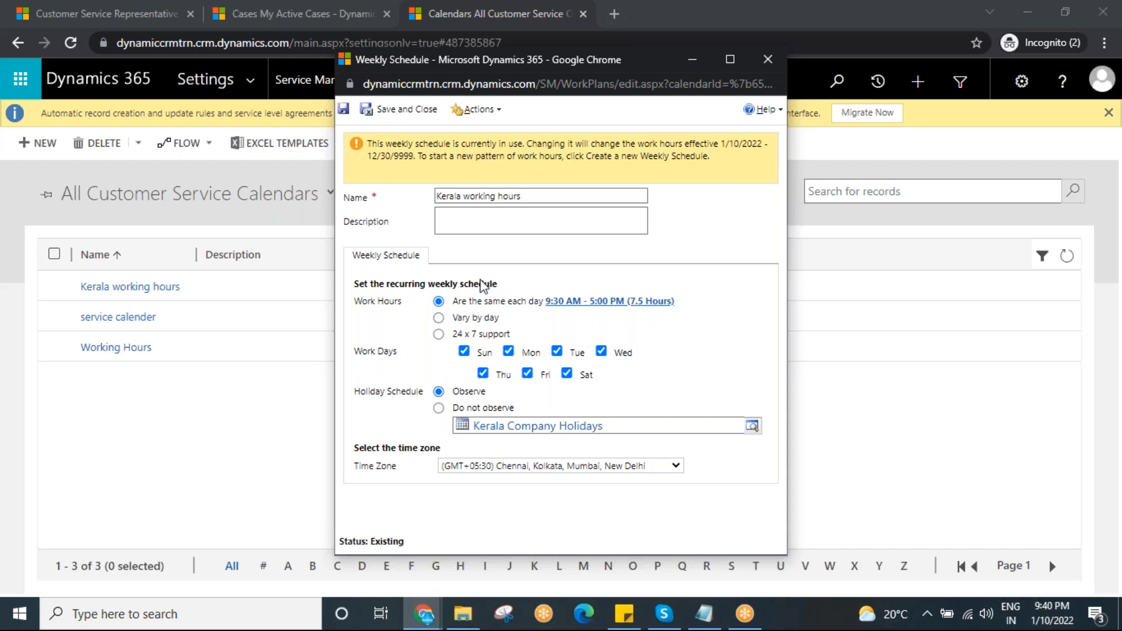
left_click(465, 353)
left_click(567, 374)
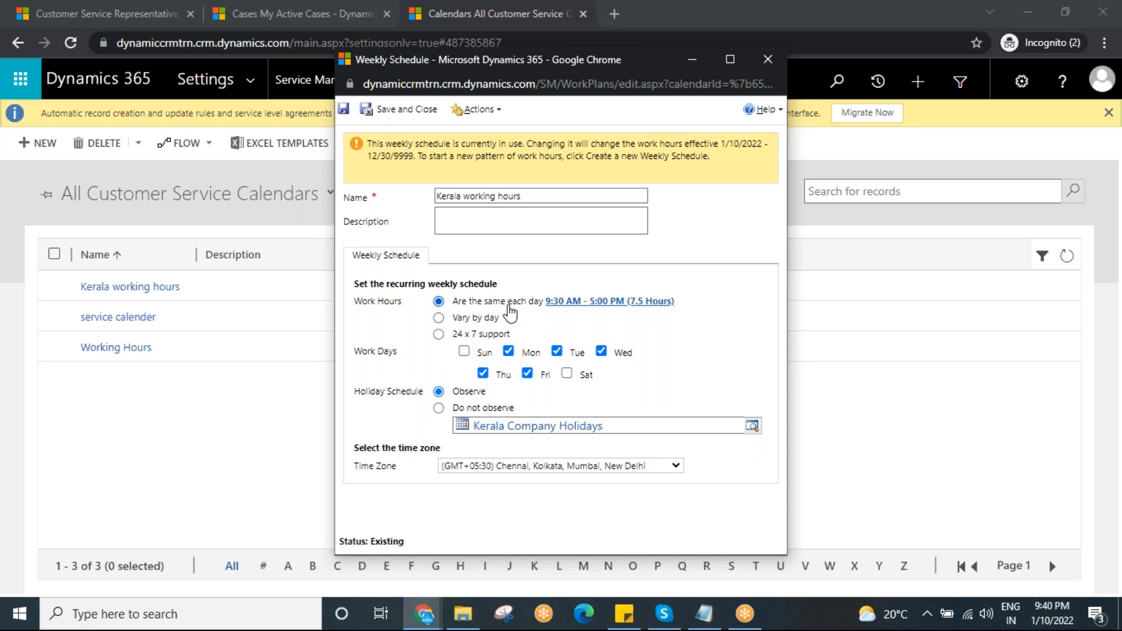
left_click(402, 114)
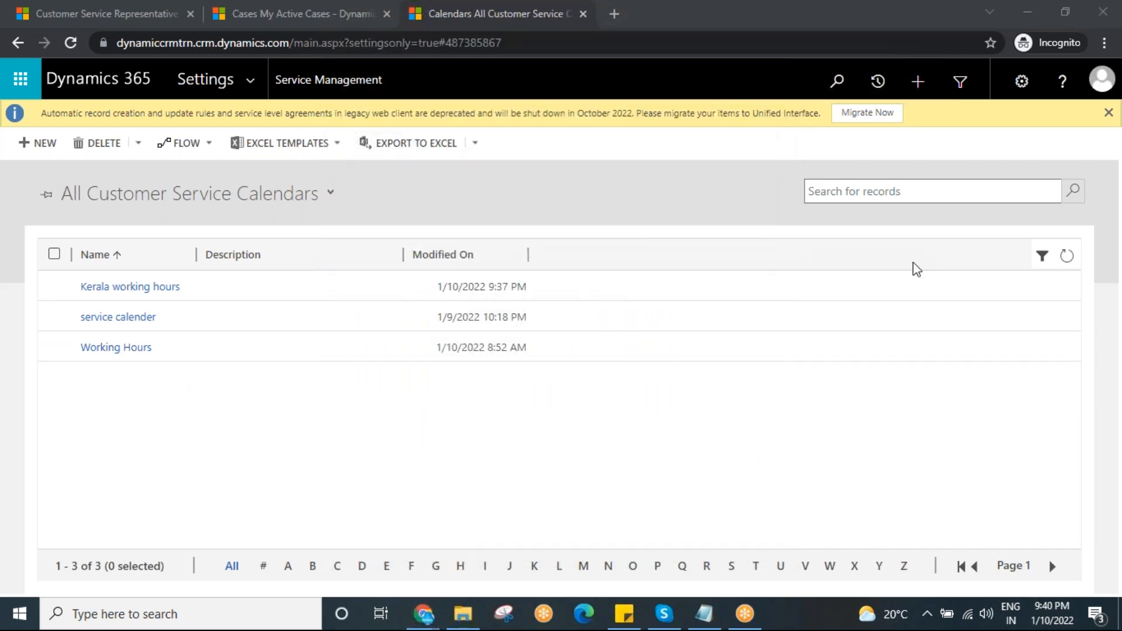
- Open the All Service Level Agreements list from the Service Management settings
left_click(322, 84)
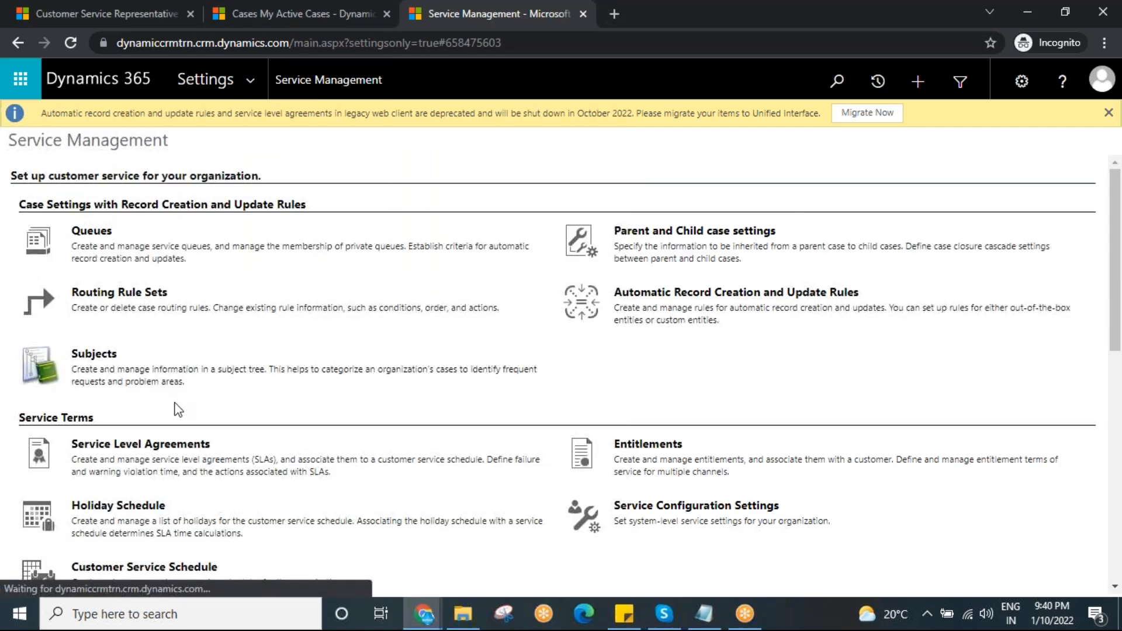
scroll(210, 431, "down", 1)
scroll(209, 431, "down", 3)
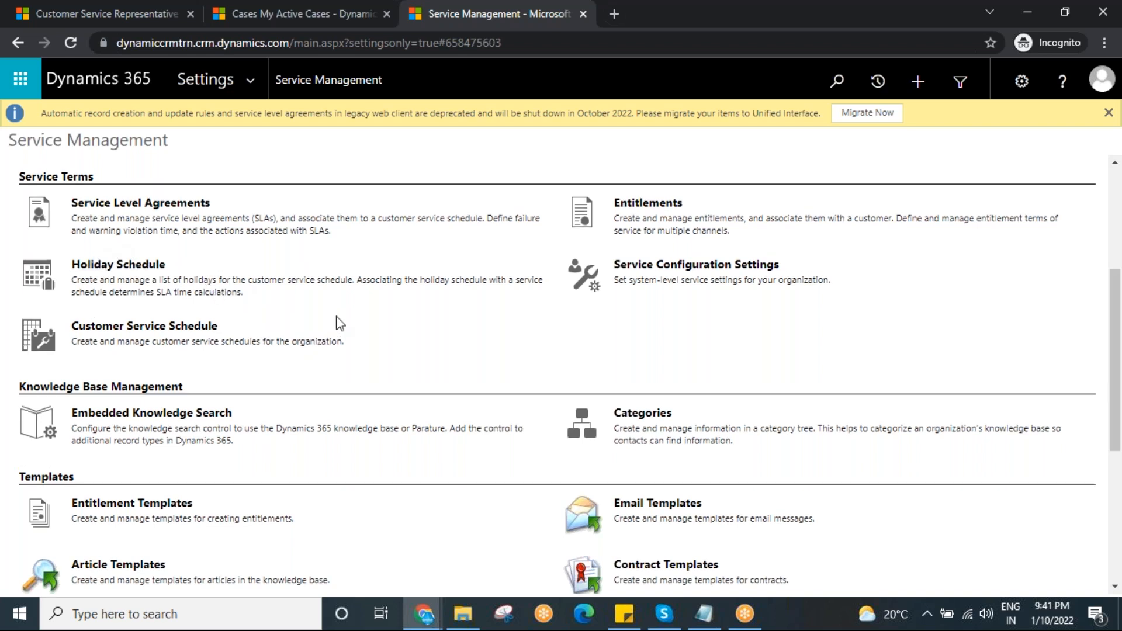
scroll(339, 323, "up", 1)
scroll(340, 323, "up", 1)
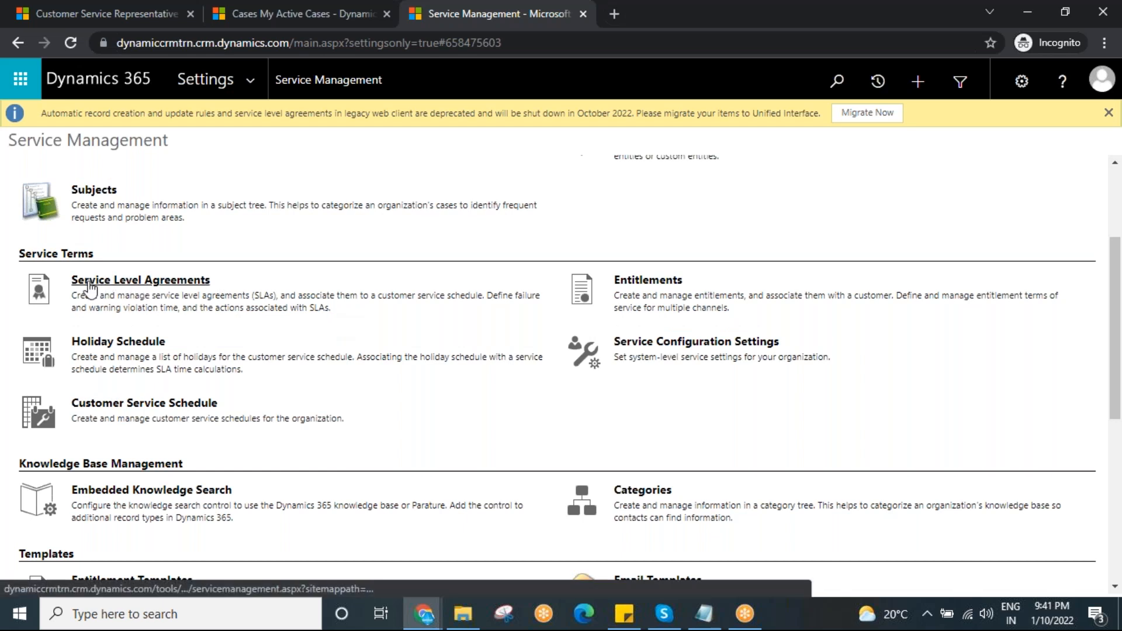
left_click(178, 286)
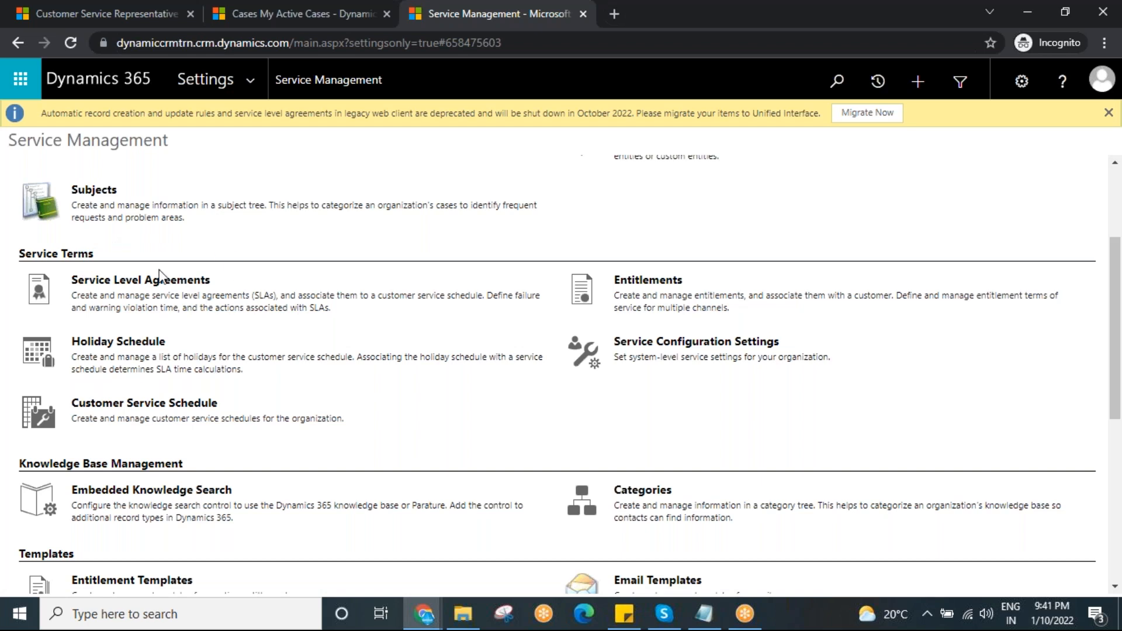
left_click(134, 285)
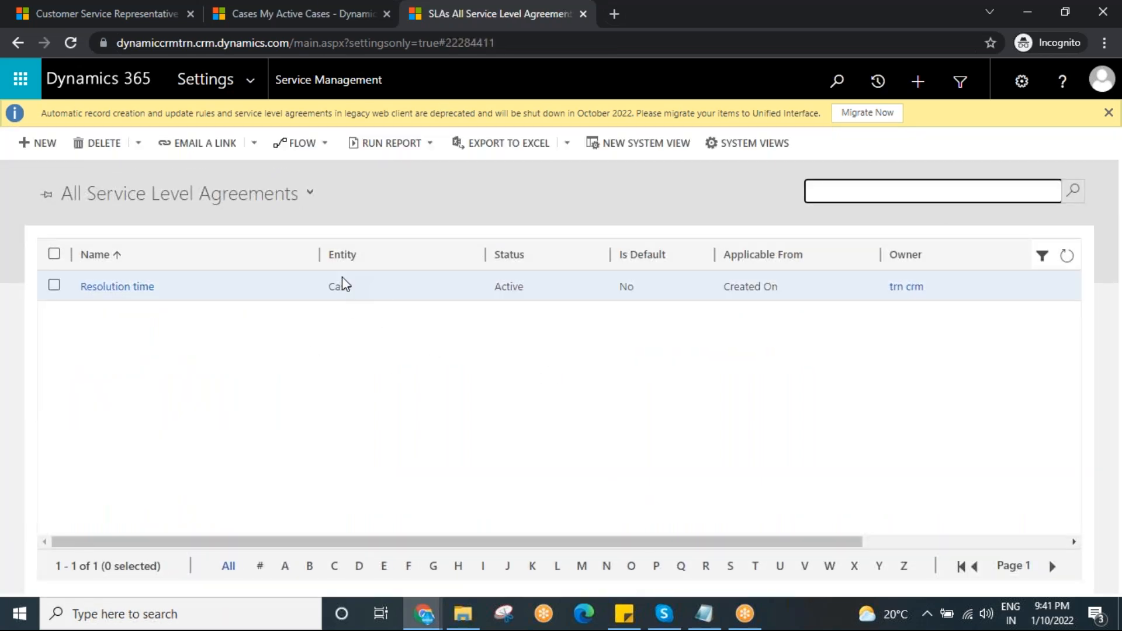
- Start a new SLA and enter 'Ac repair work' as its name
left_click(44, 145)
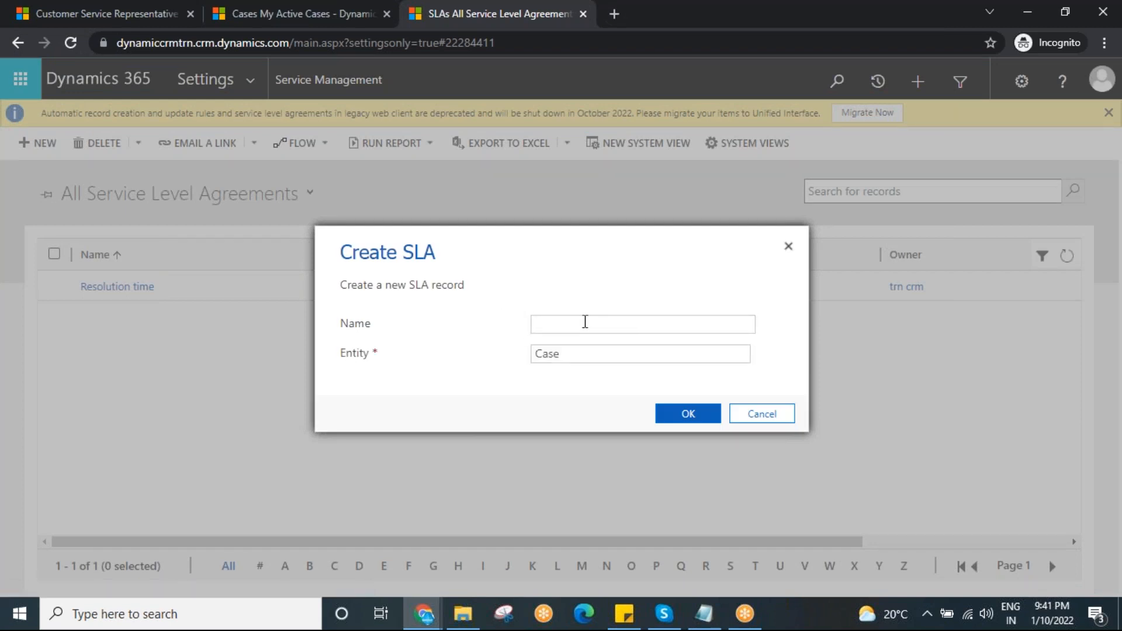
type("Product resol")
key("BackSpace")
key("BackSpace")
key("BackSpace")
key("BackSpace")
key("BackSpace")
key("BackSpace")
key("BackSpace")
key("BackSpace")
key("BackSpace")
key("BackSpace")
key("BackSpace")
key("BackSpace")
type("Ac")
key("BackSpace")
type("c repair work")
- Create the Ac repair work SLA record, keeping Applicable From set to Created On
left_click(694, 413)
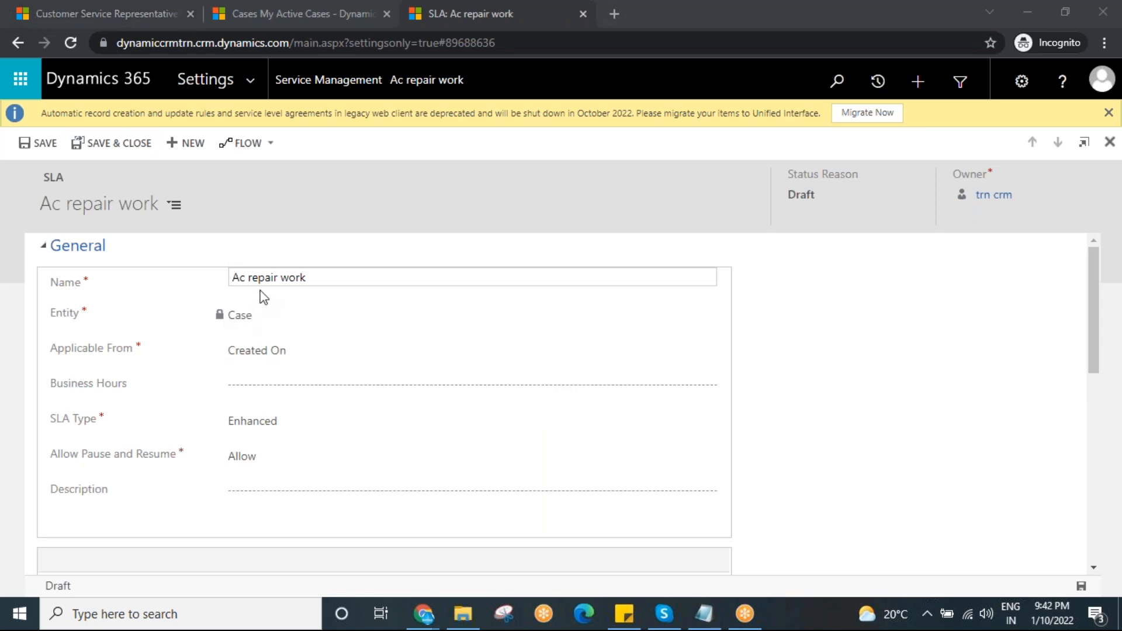
left_click(287, 353)
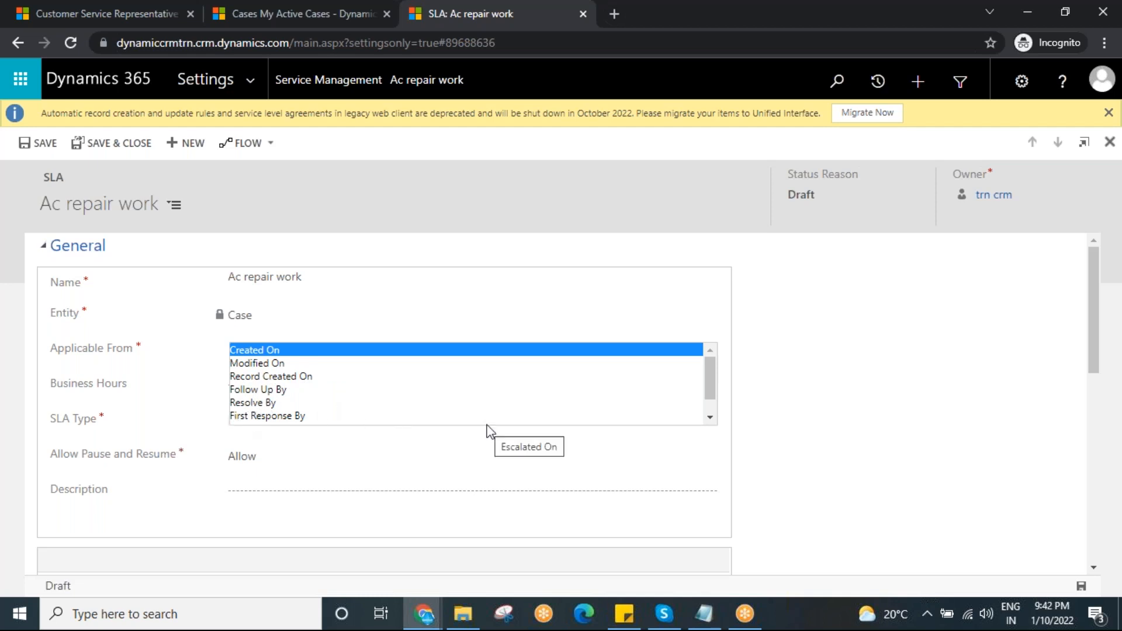
left_click(245, 351)
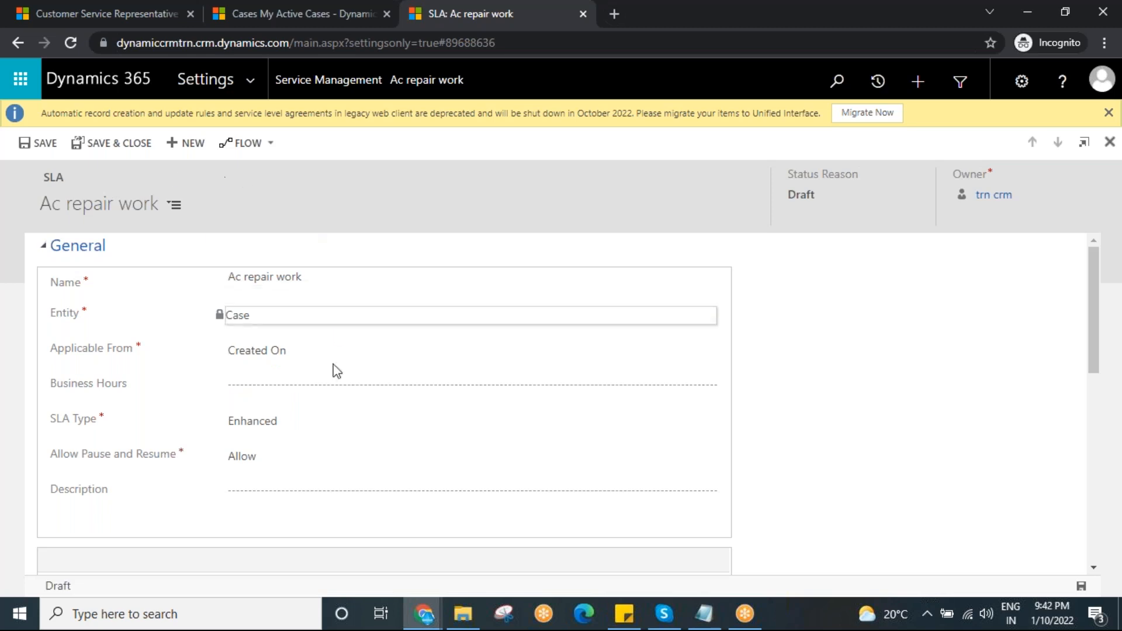
scroll(277, 283, "down", 2)
scroll(278, 283, "up", 2)
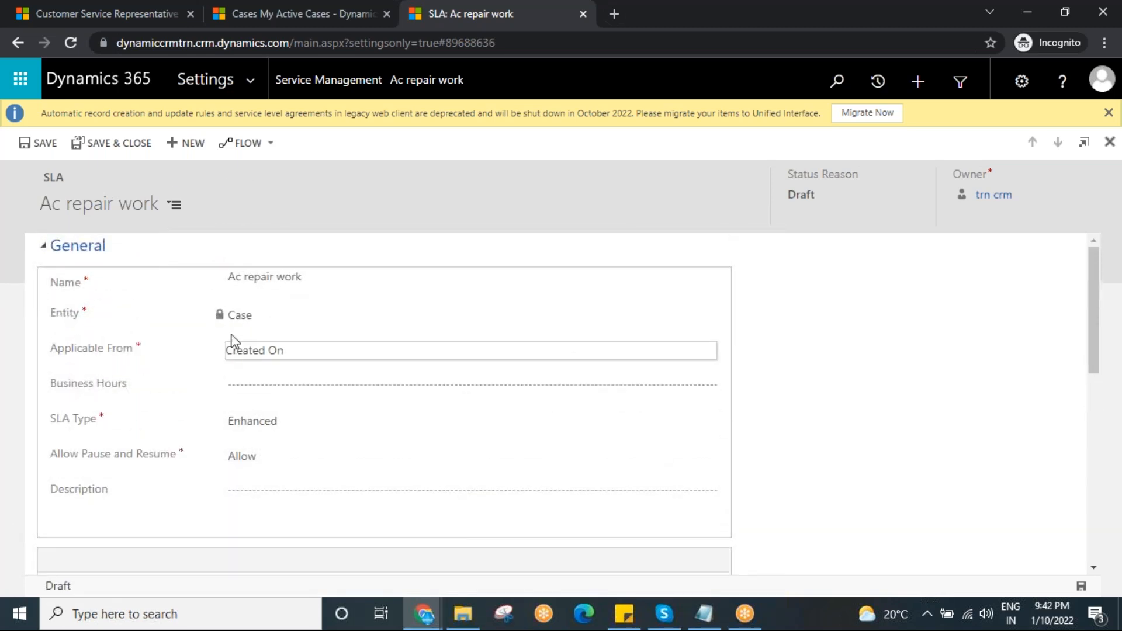
- Pick Kerala working hours in the SLA's Business Hours lookup
left_click(244, 384)
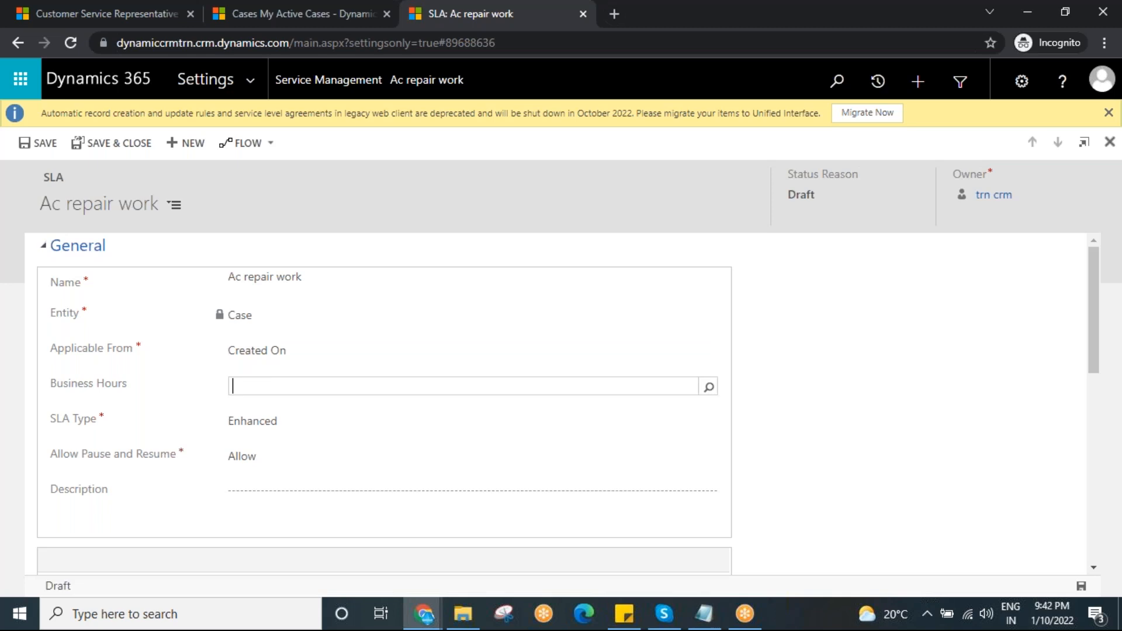
left_click(709, 389)
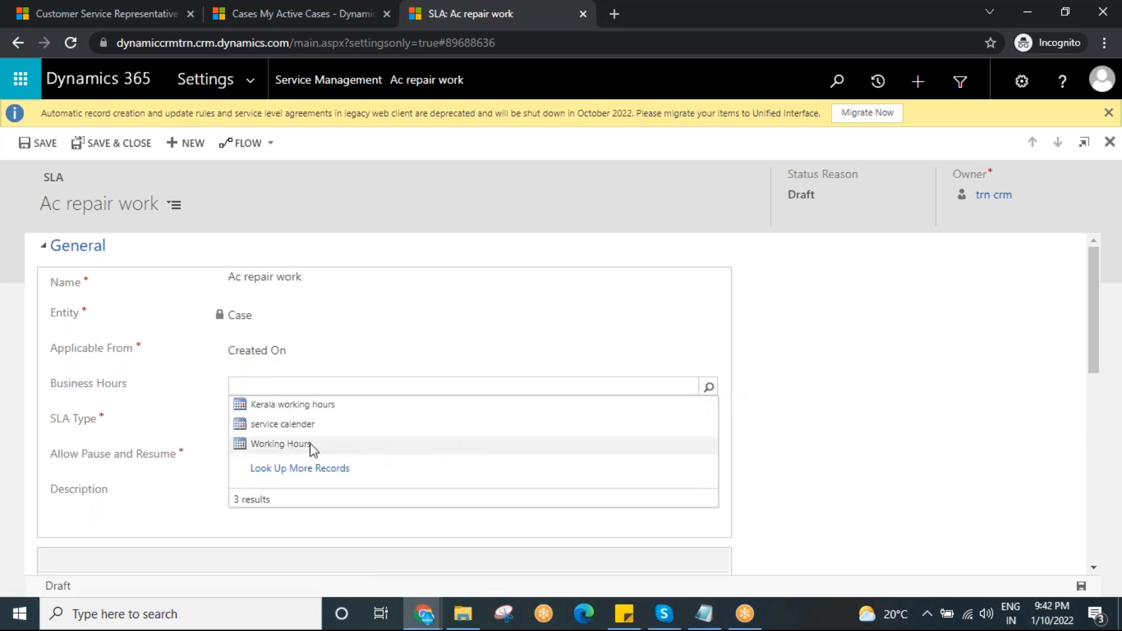
left_click(278, 405)
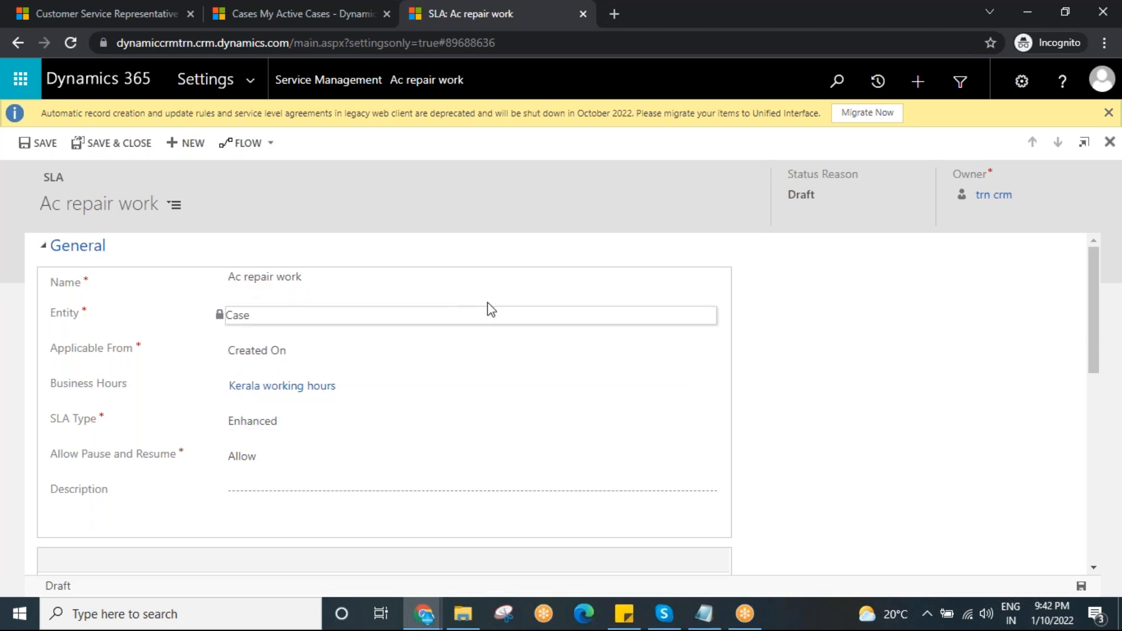
scroll(526, 280, "down", 1)
scroll(528, 281, "up", 1)
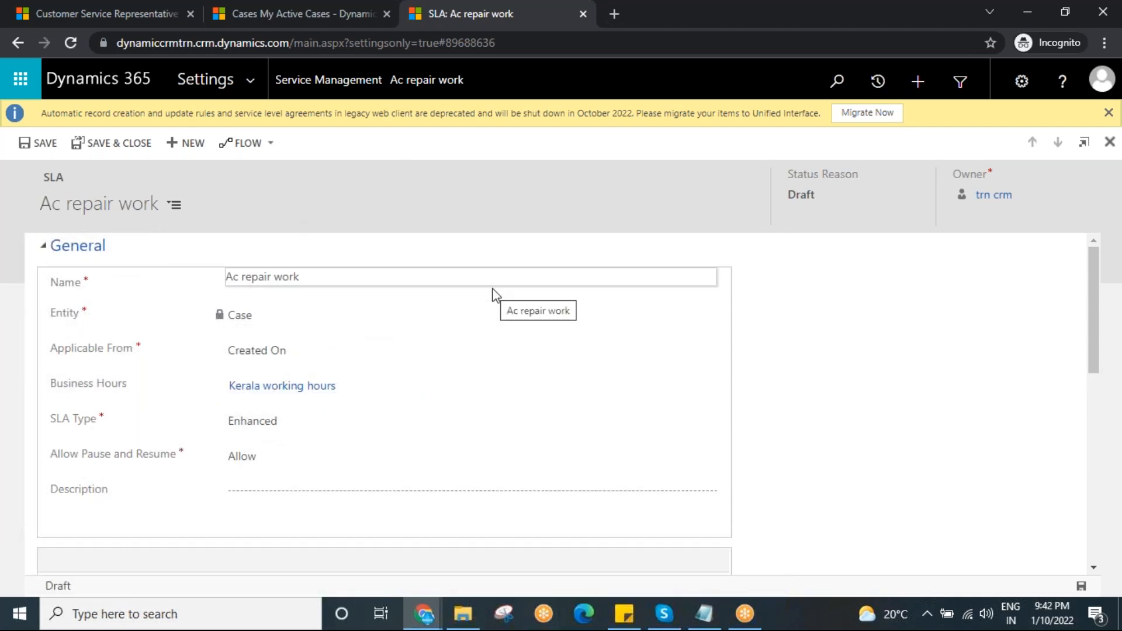
- Set the SLA Type to Enhanced
left_click(276, 420)
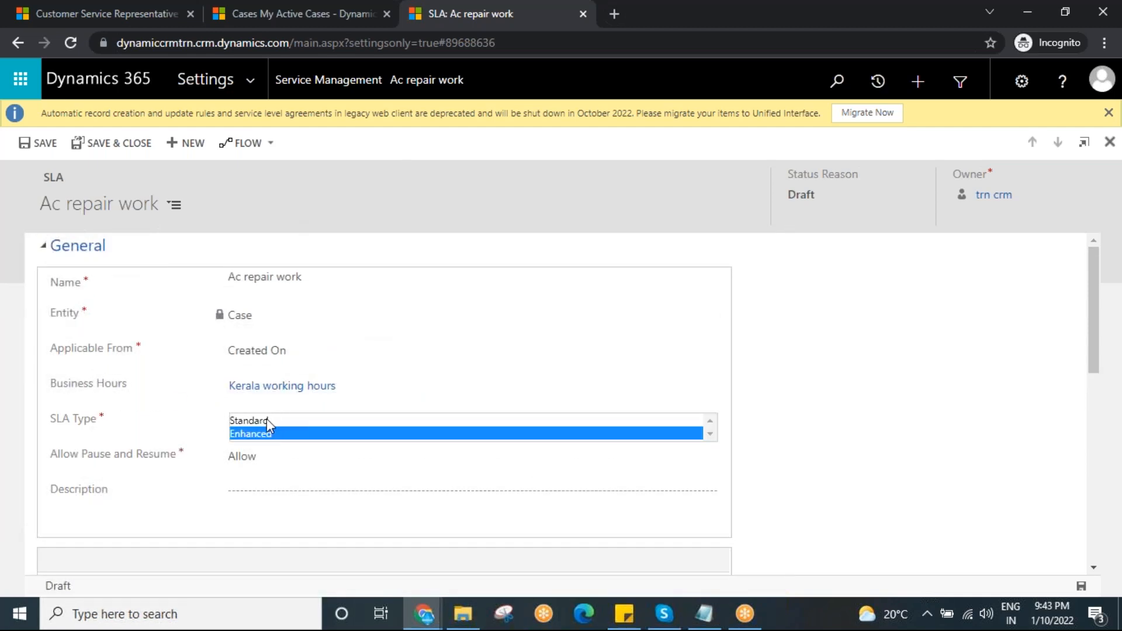
left_click(266, 420)
left_click(261, 421)
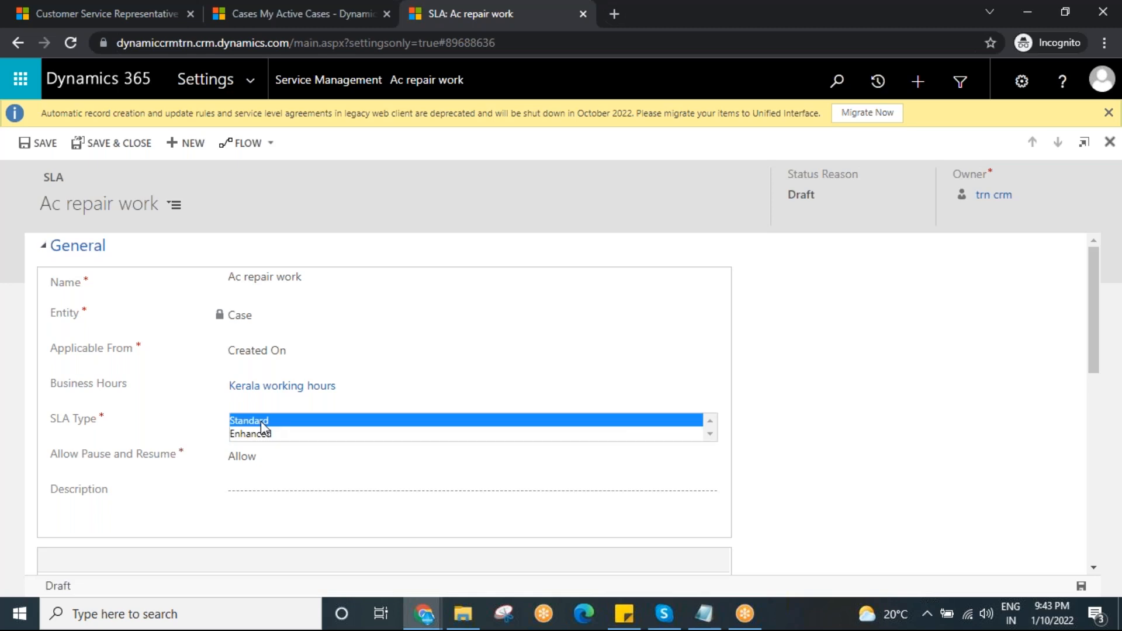
left_click(258, 435)
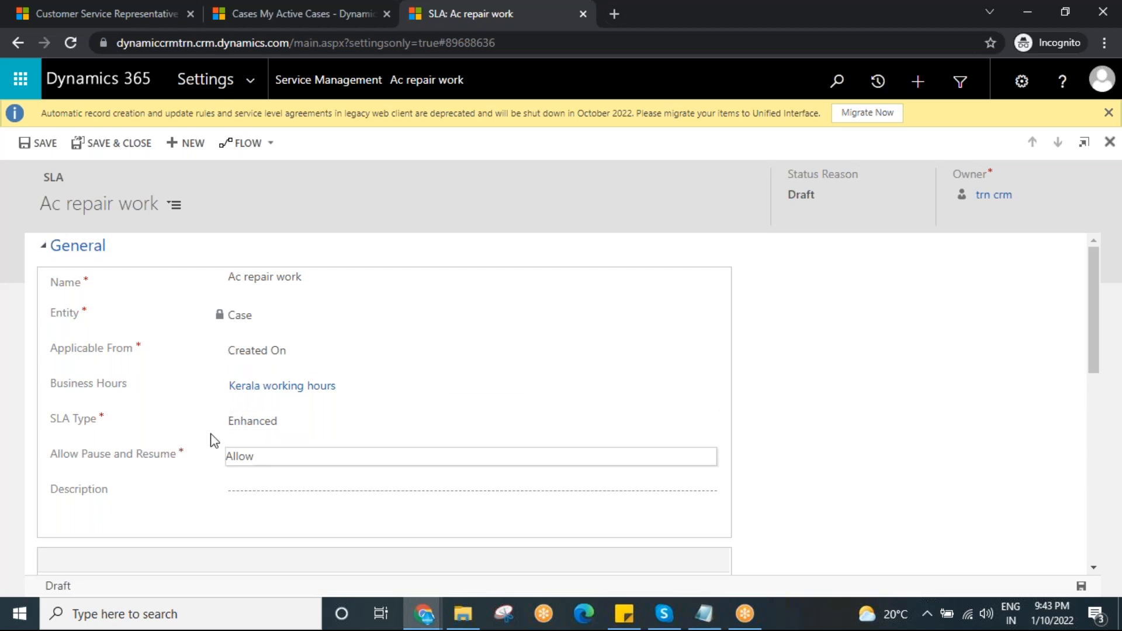
left_click(252, 428)
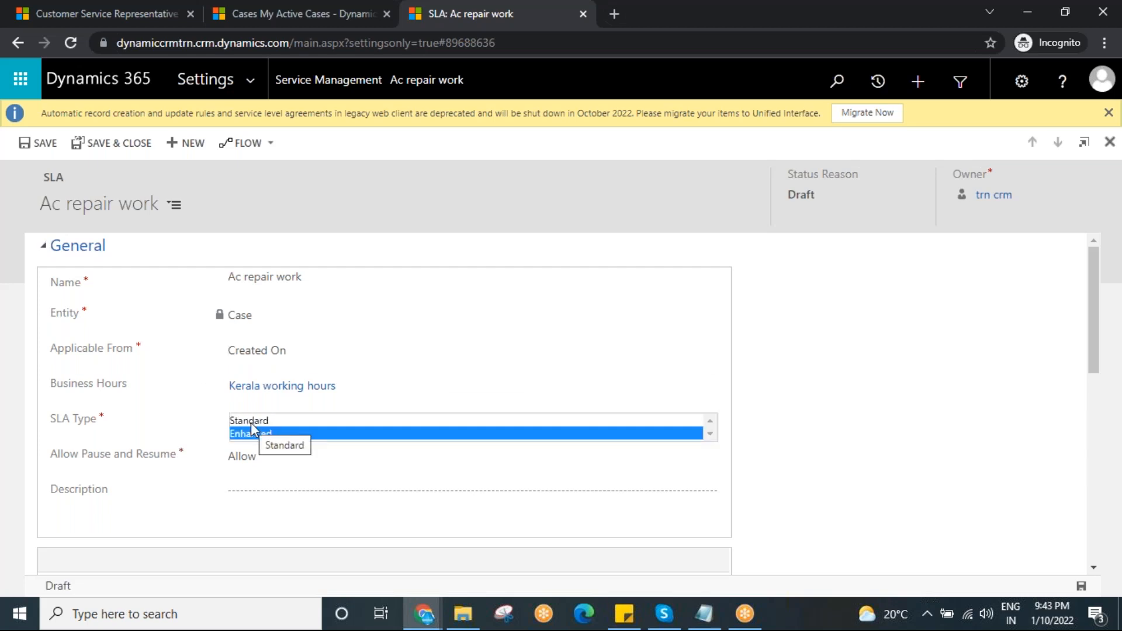
left_click(252, 435)
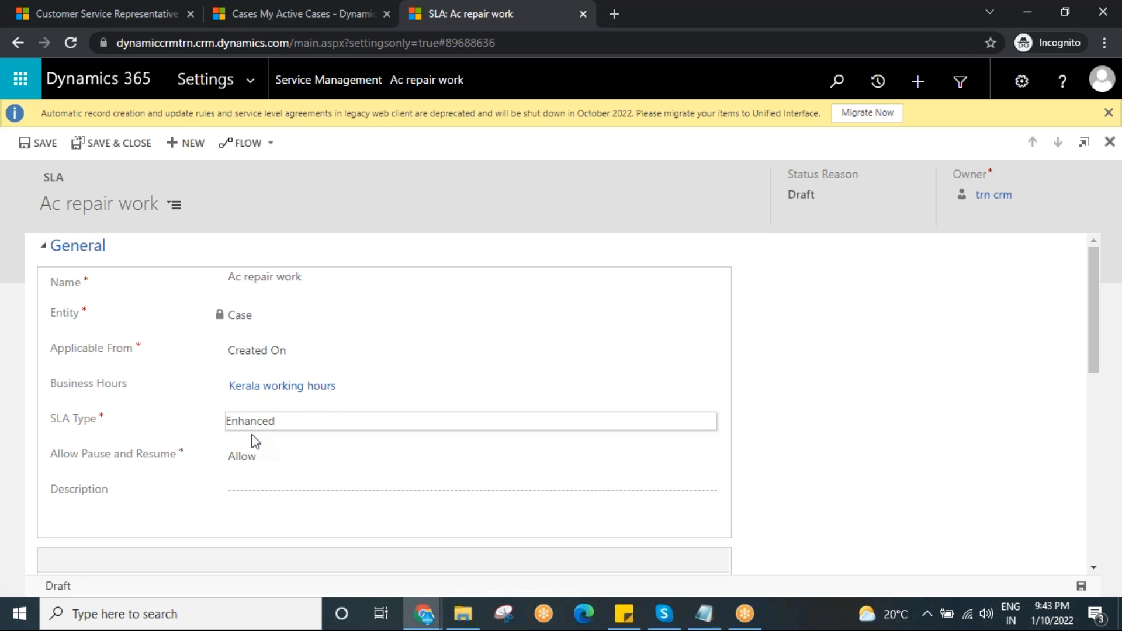
scroll(315, 428, "down", 1)
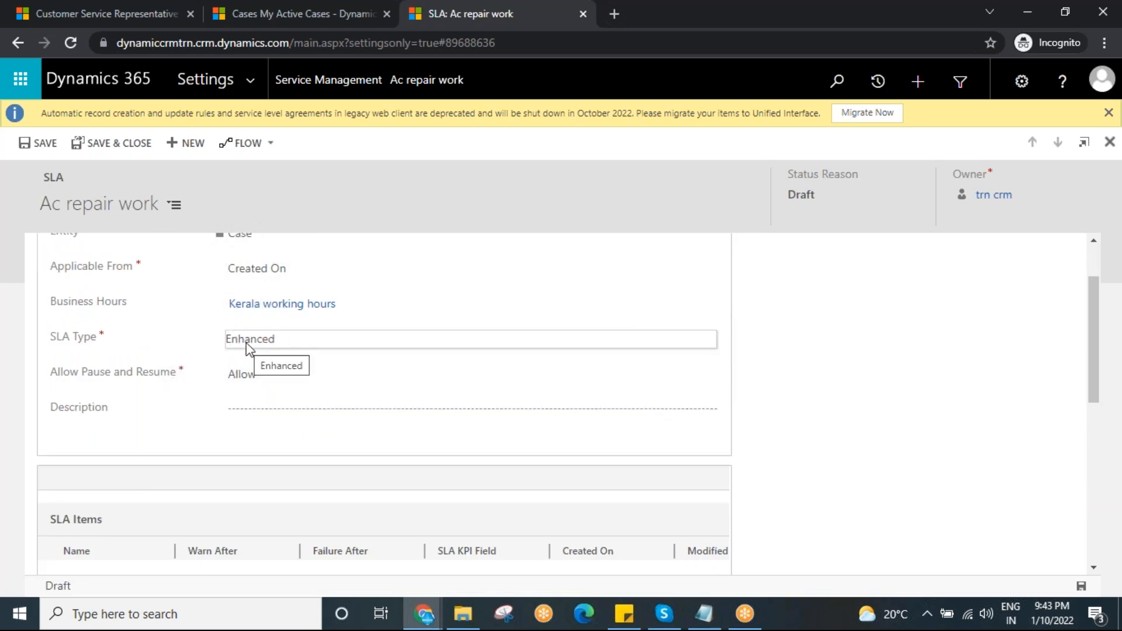
- Set Allow Pause and Resume to Allow
left_click(248, 381)
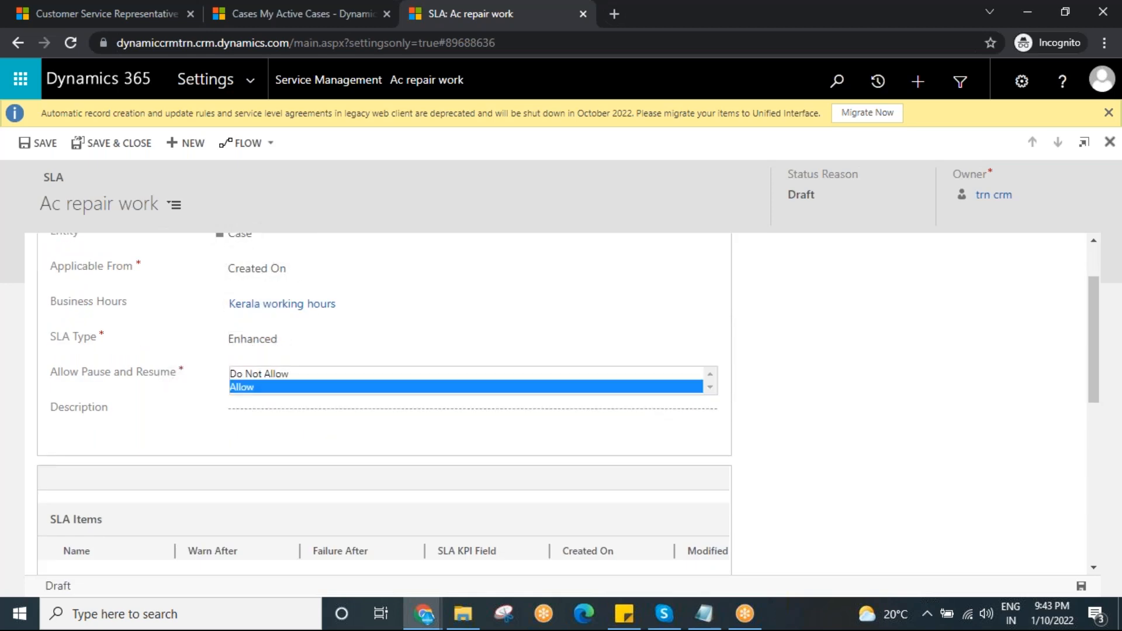
scroll(285, 383, "down", 1)
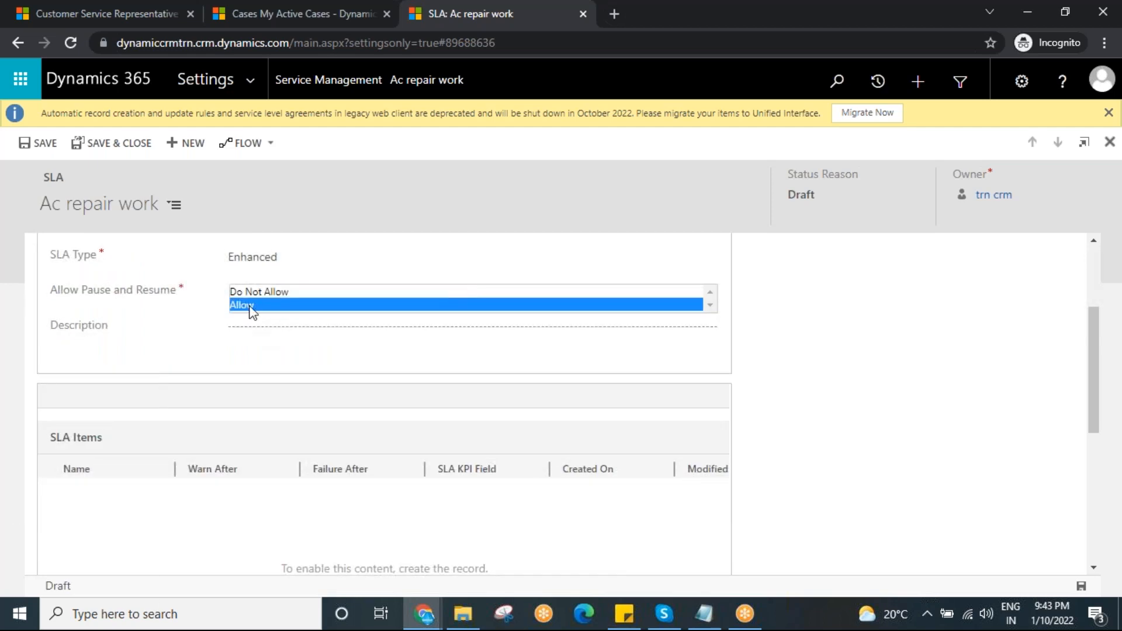
left_click(249, 304)
scroll(478, 404, "up", 2)
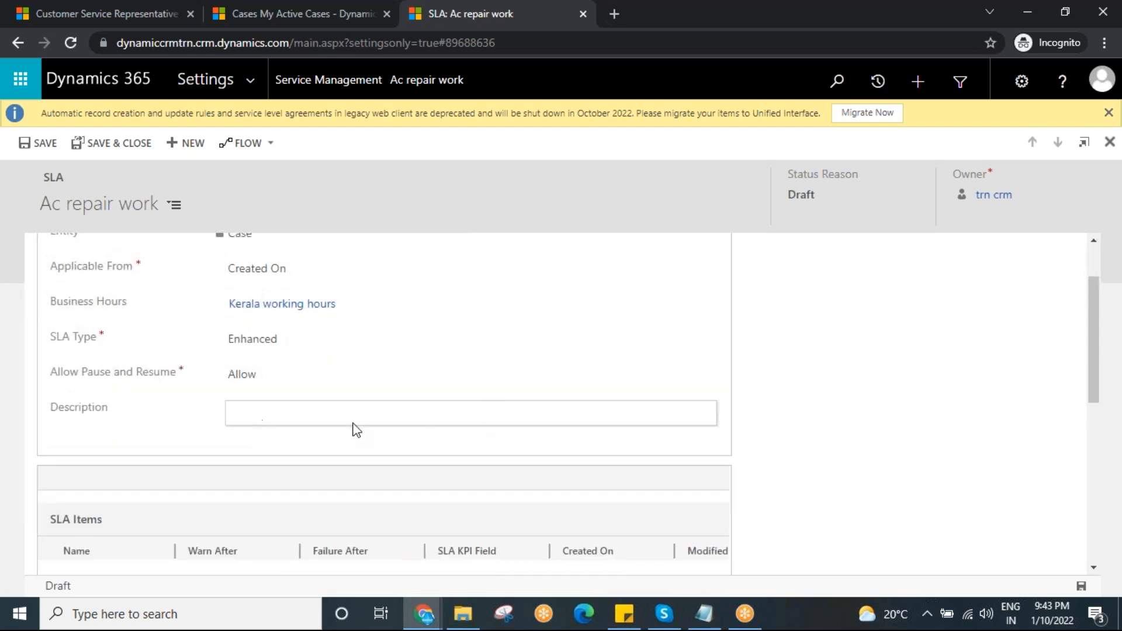
scroll(584, 426, "up", 1)
- Save the Ac repair work SLA and scroll down to its empty SLA Items grid
left_click(39, 143)
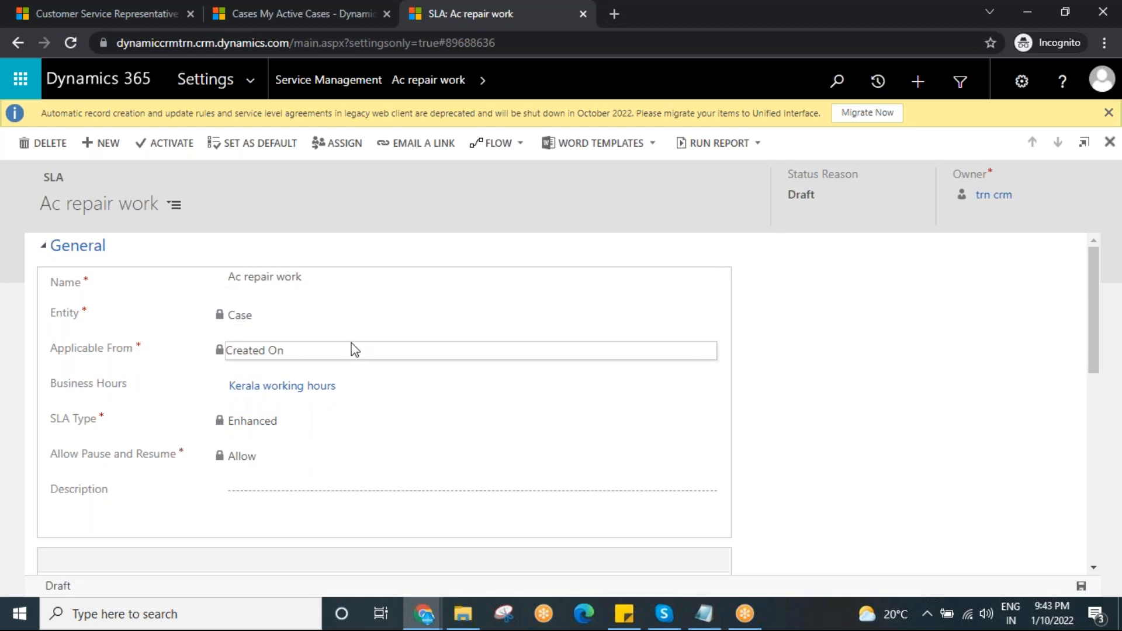
scroll(370, 351, "down", 3)
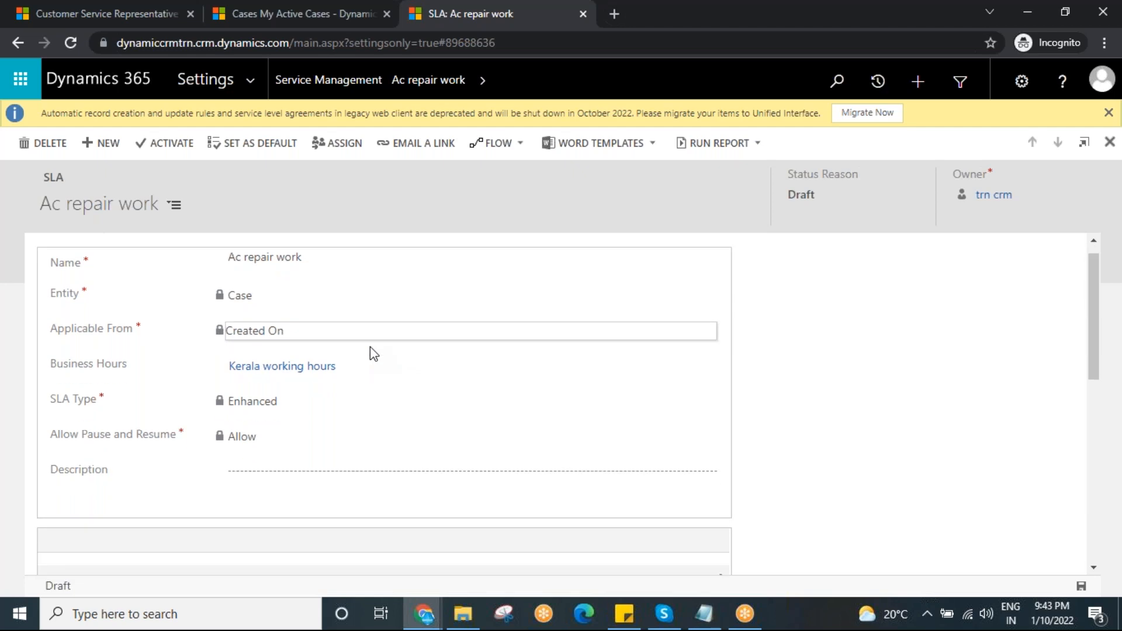
scroll(376, 353, "up", 3)
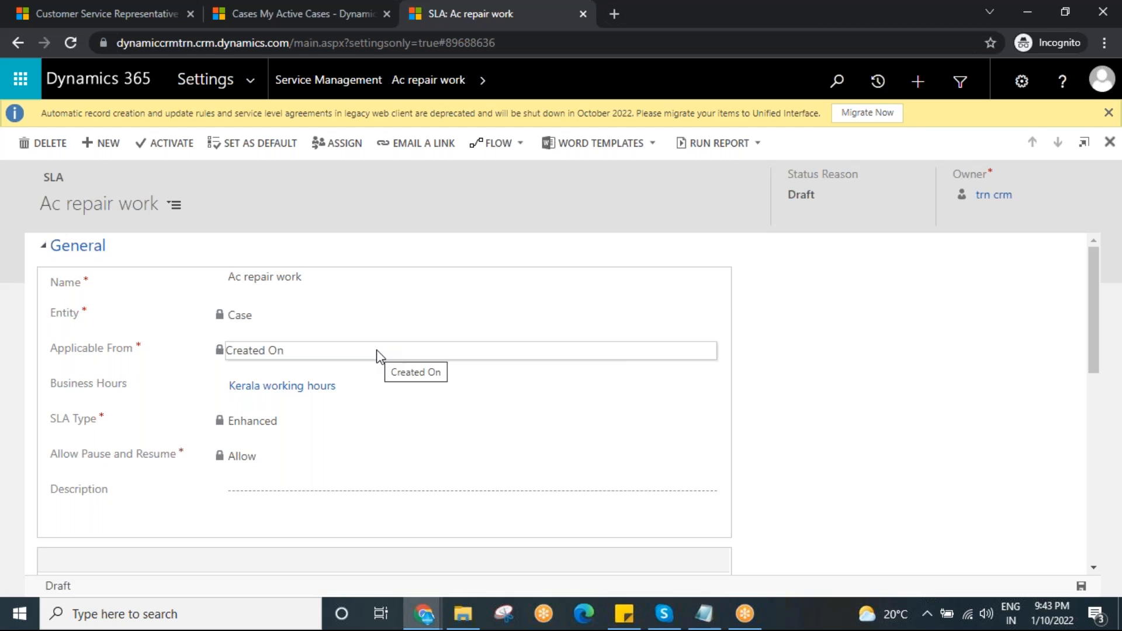
scroll(374, 356, "down", 2)
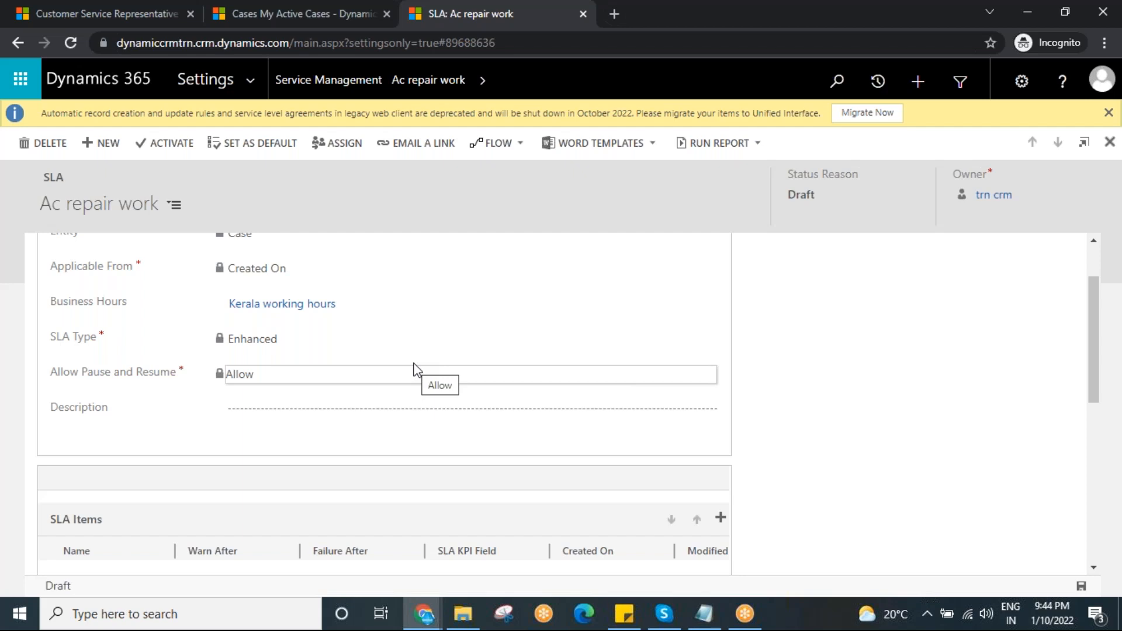
scroll(393, 391, "down", 4)
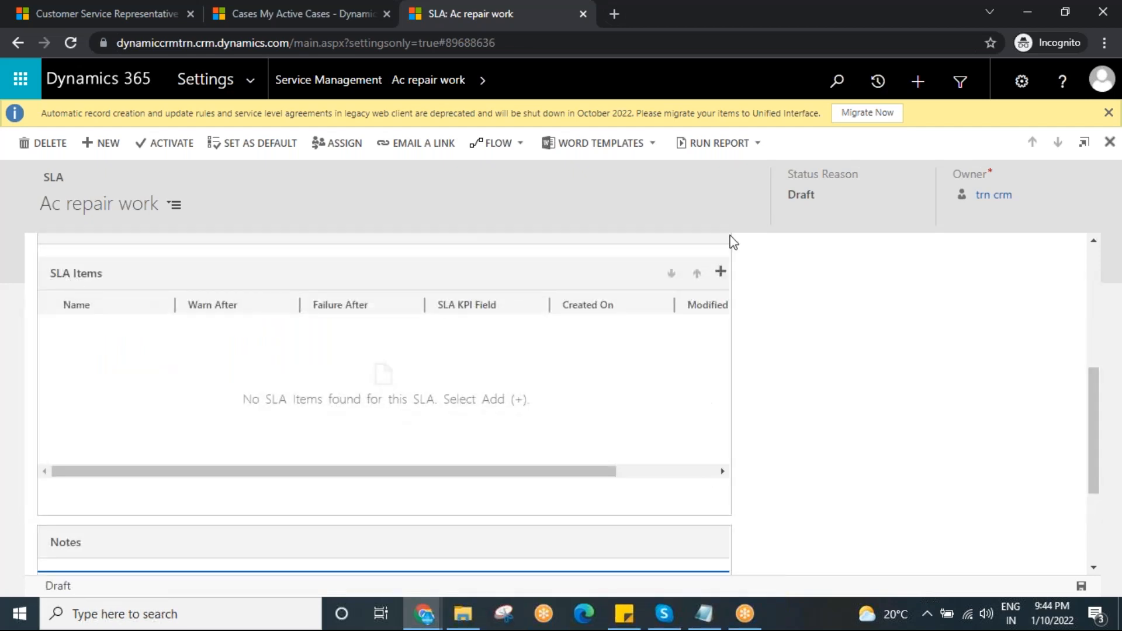
- Add a new SLA item, move its window aside, and keep SLA KPI at First Response By KPI
left_click(722, 274)
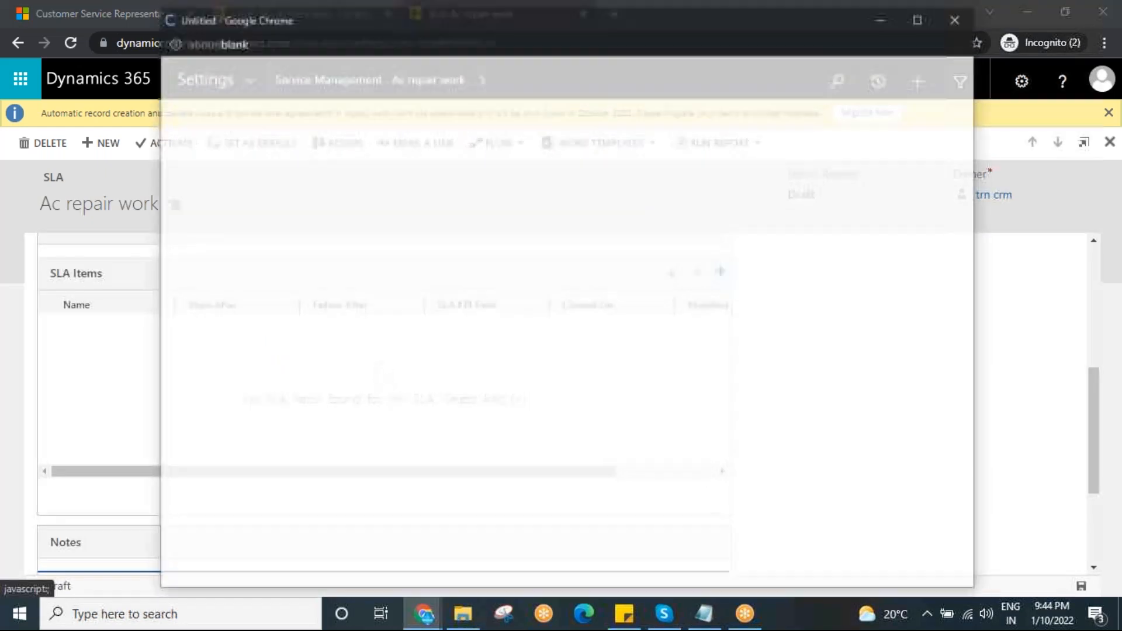
left_click_drag(204, 16, 186, 29)
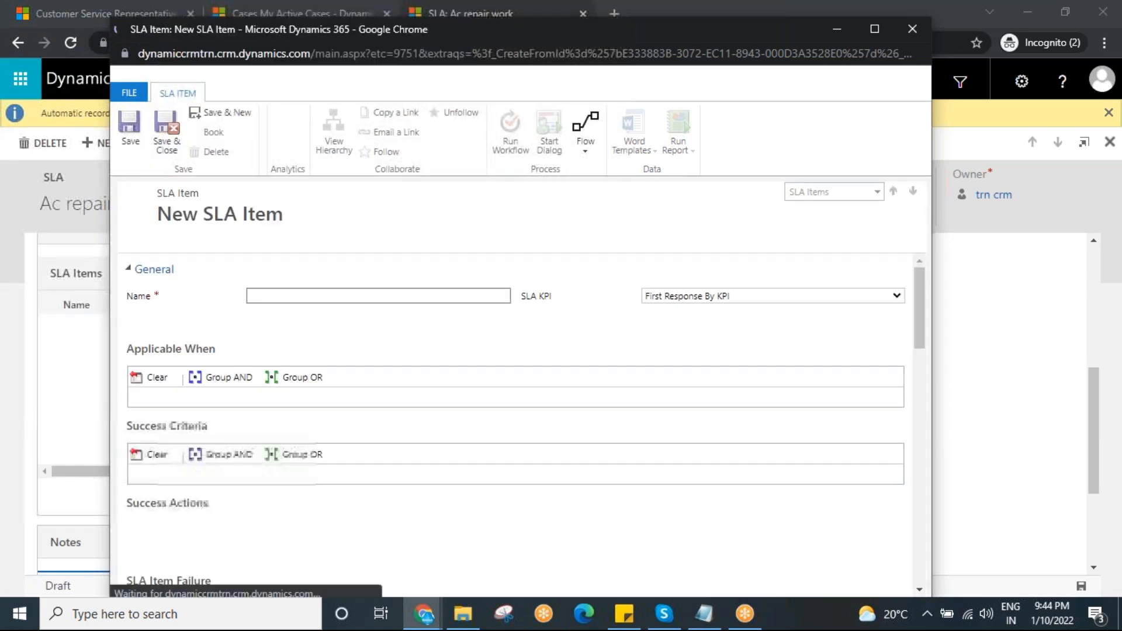
left_click(403, 292)
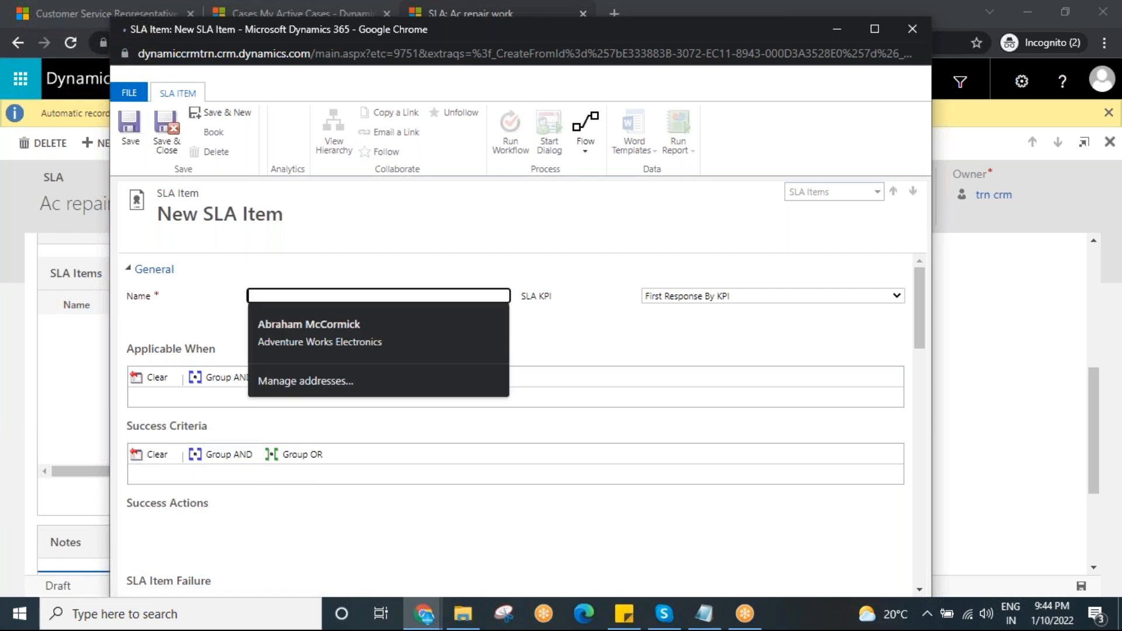
left_click(725, 297)
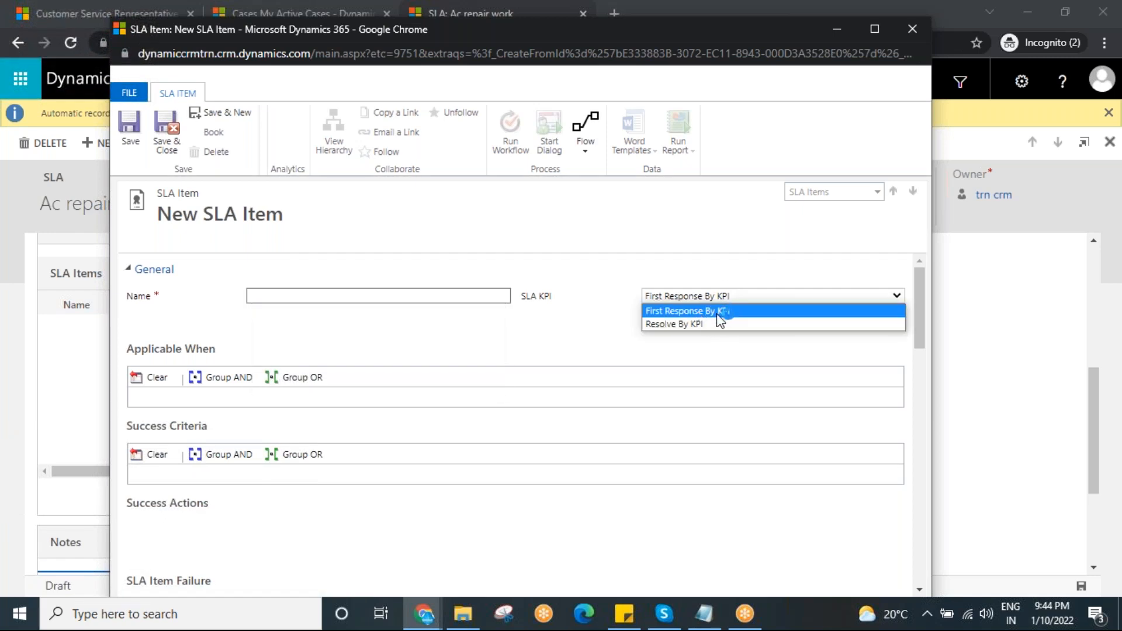
left_click(693, 300)
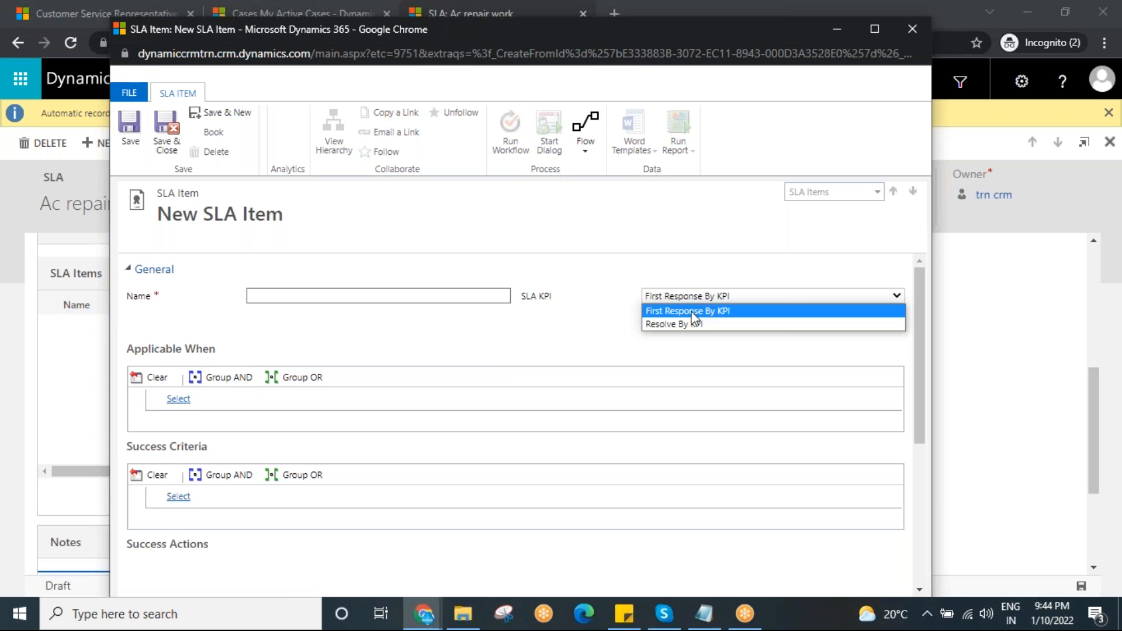
left_click(692, 312)
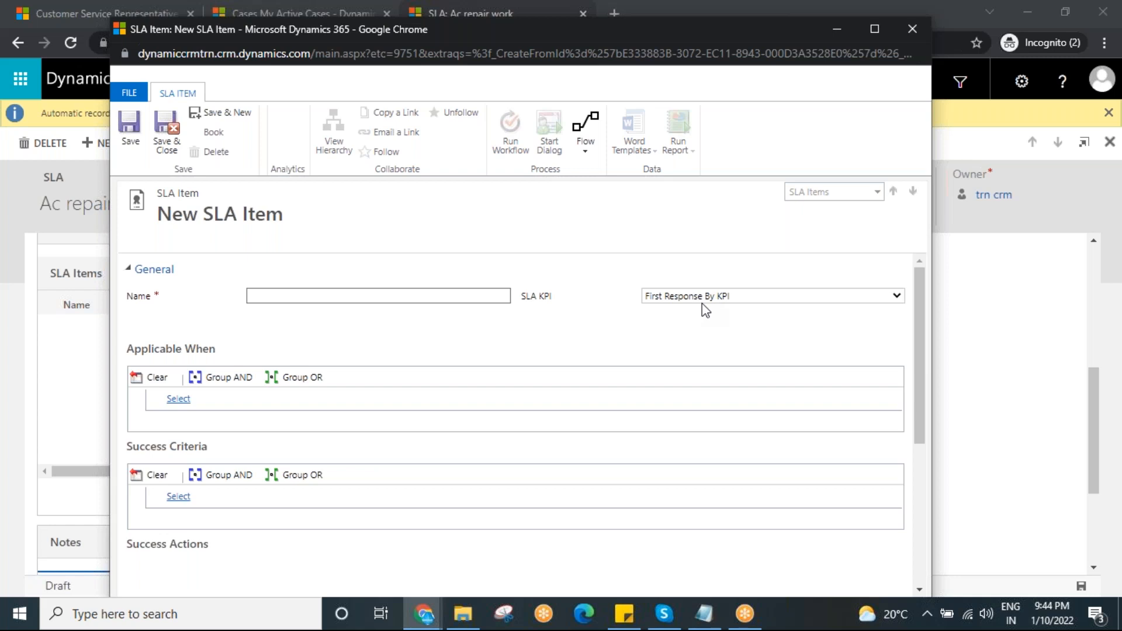
- In Notepad, add the lines 'ackoelegde----' and 'resolution----'
left_click(702, 623)
left_click(187, 310)
type("ackoelegd")
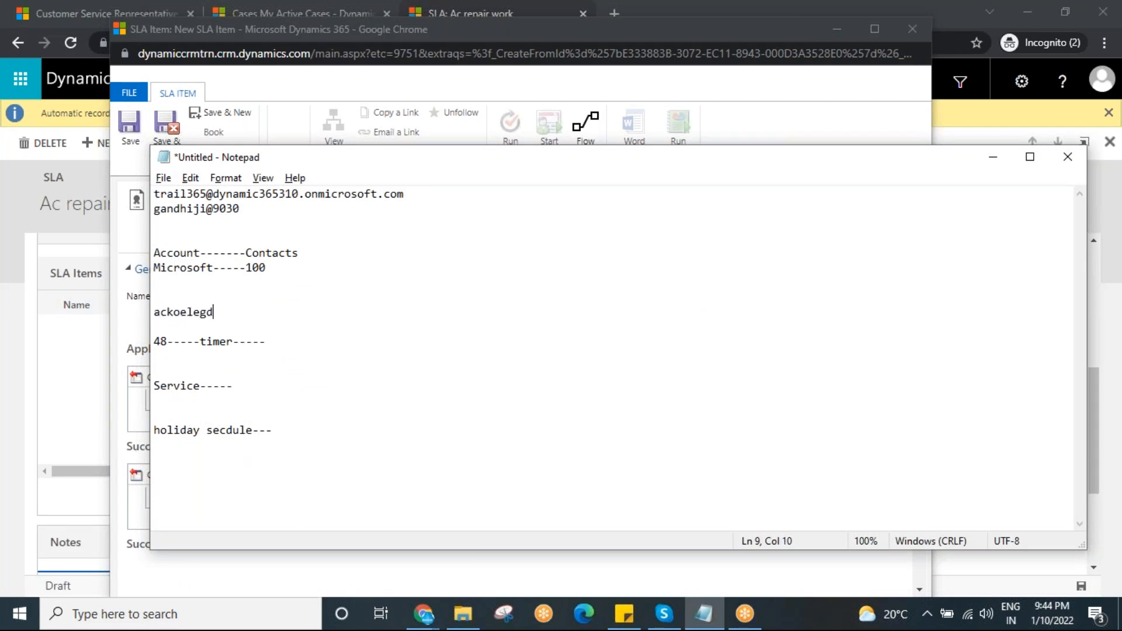
type("e----")
key("Return")
type("resoluyi")
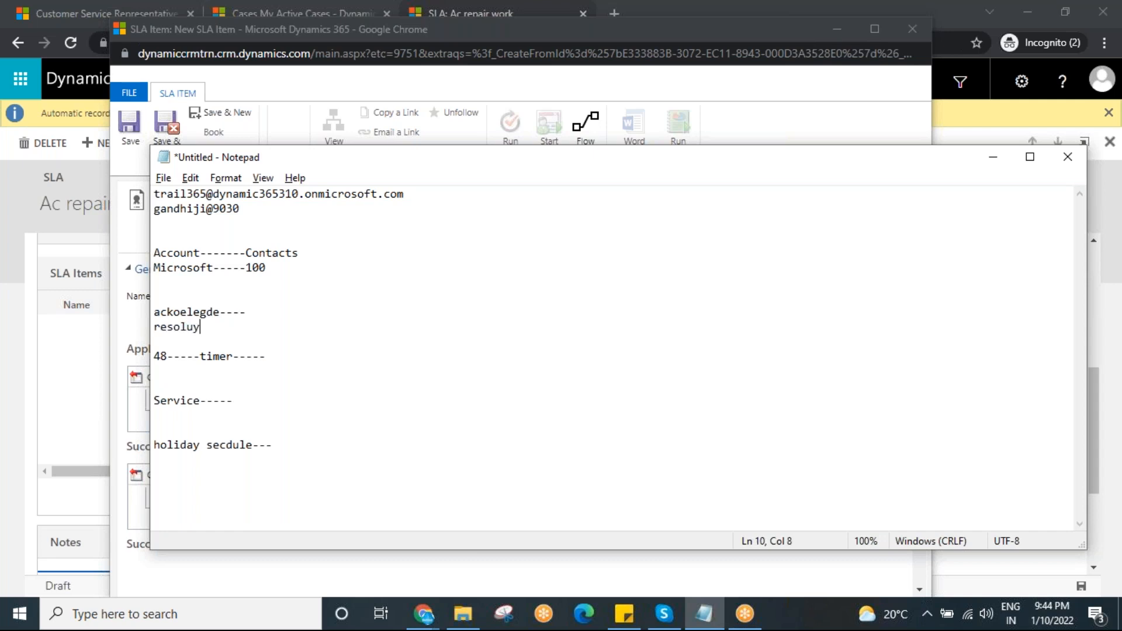
key("BackSpace")
key("BackSpace")
type("tion----")
- Append 4 to the acknowledgement line and 48 to the resolution line, then select both lines
left_click(259, 313)
type("4")
left_click(248, 328)
type("48")
left_click_drag(259, 328, 154, 313)
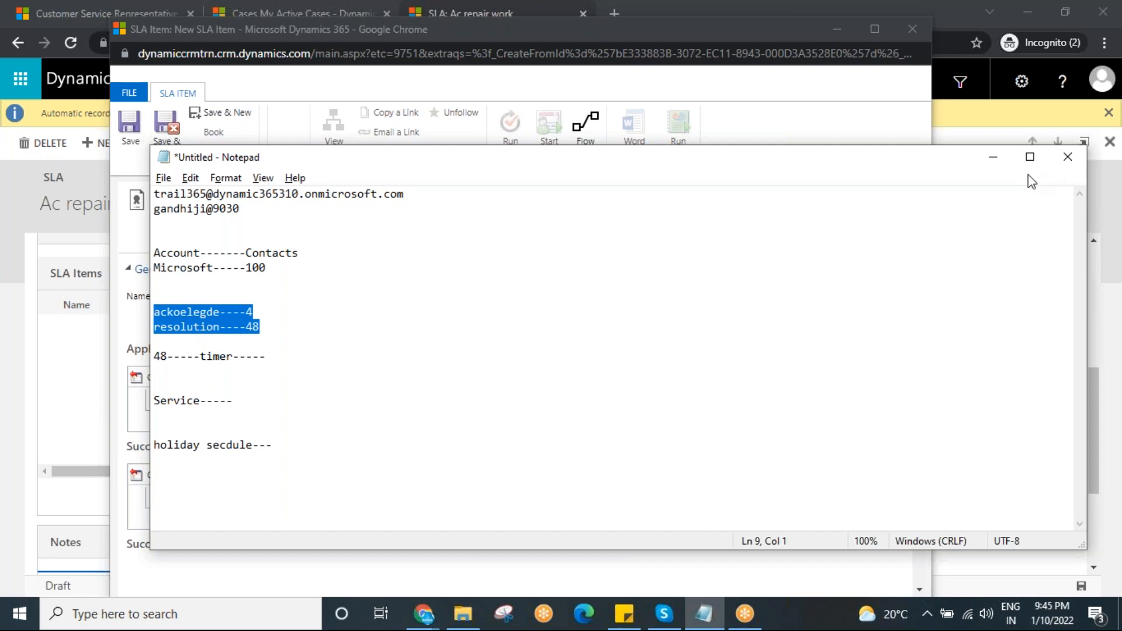
left_click(997, 161)
- Try the SLA KPI options, including Resolve By KPI, and settle back on First Response By KPI
left_click(685, 296)
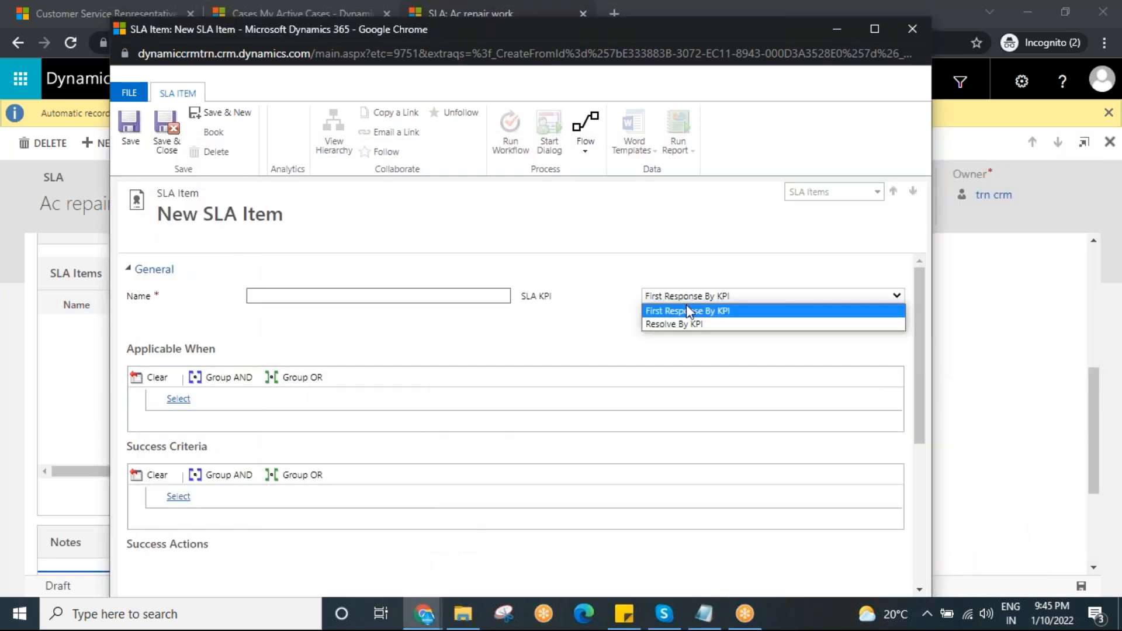
left_click(687, 310)
left_click(684, 302)
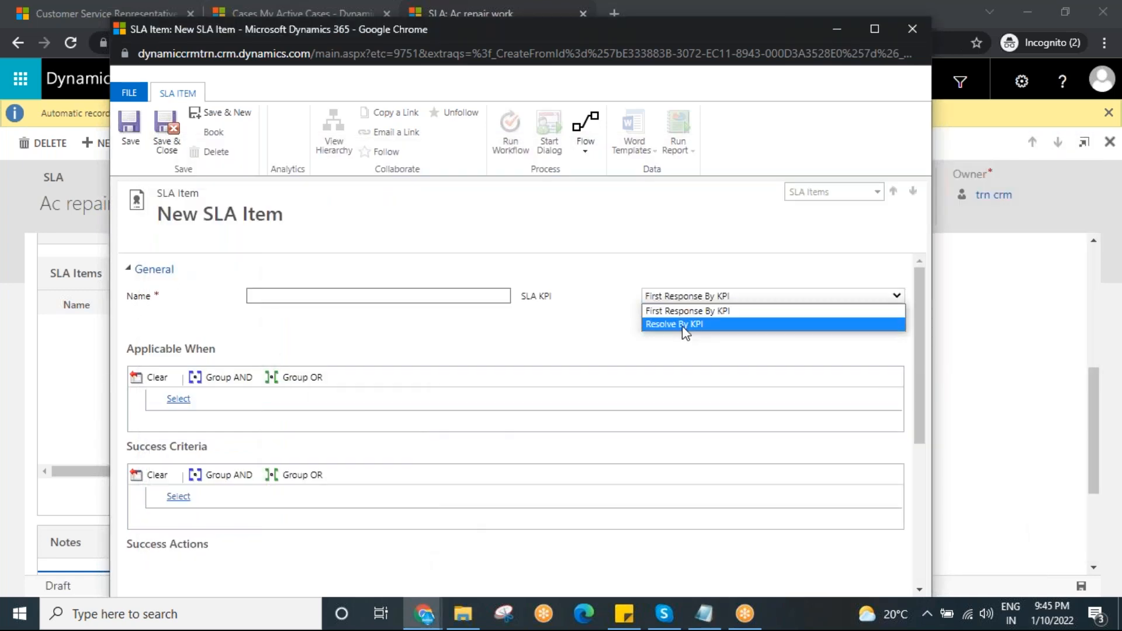
left_click(678, 324)
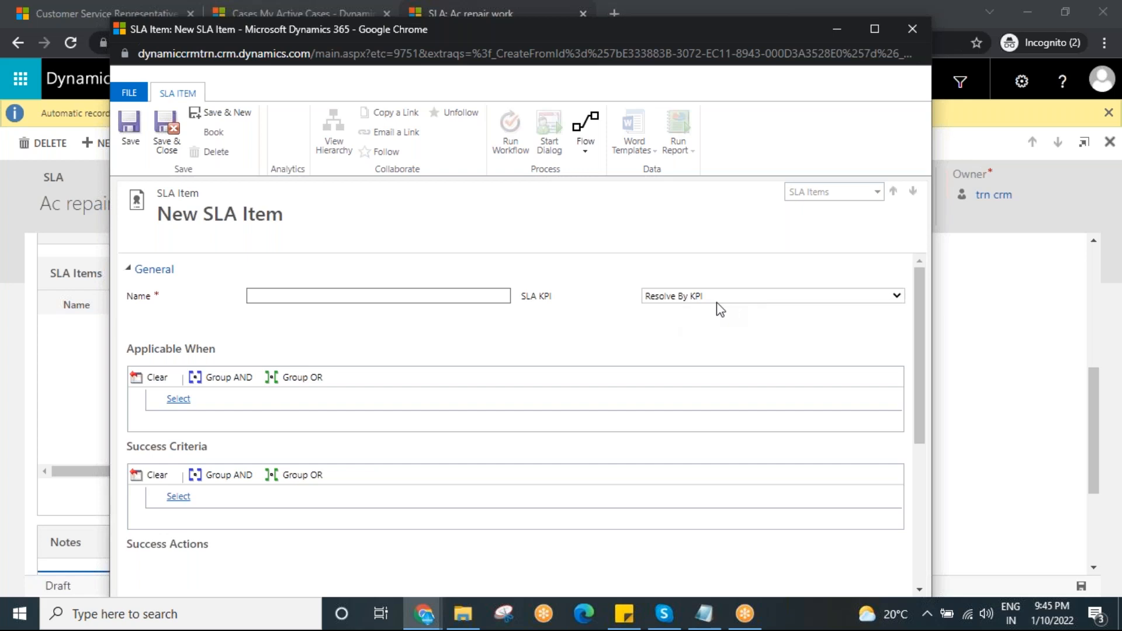
left_click(713, 298)
left_click(691, 327)
left_click(684, 311)
- Enter 'First response' as the SLA item name
left_click(353, 294)
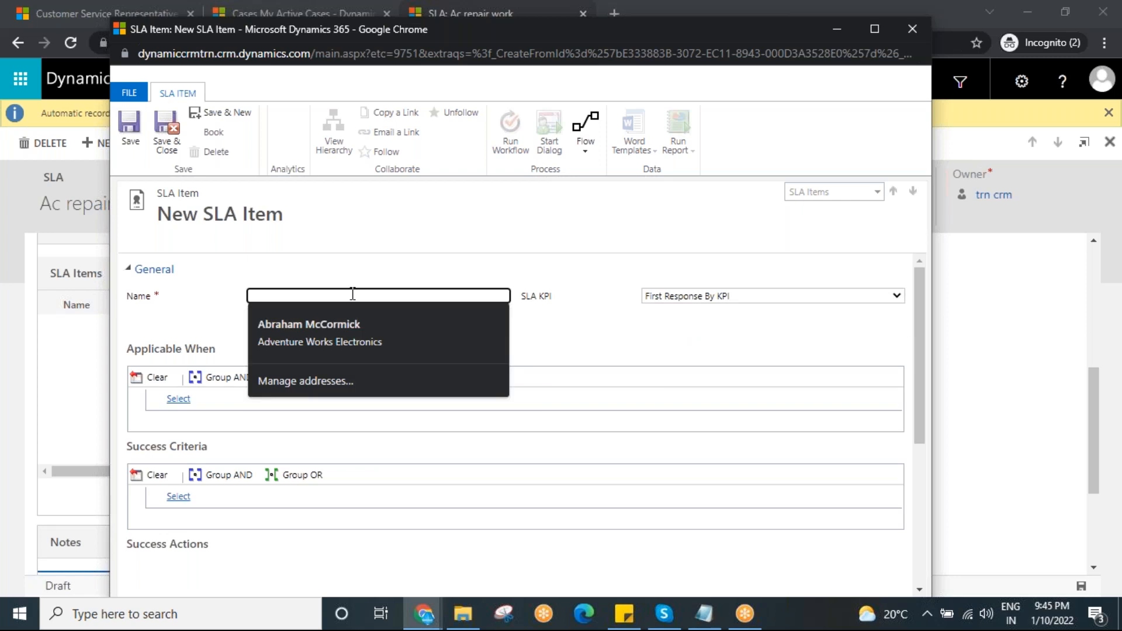
type("First response")
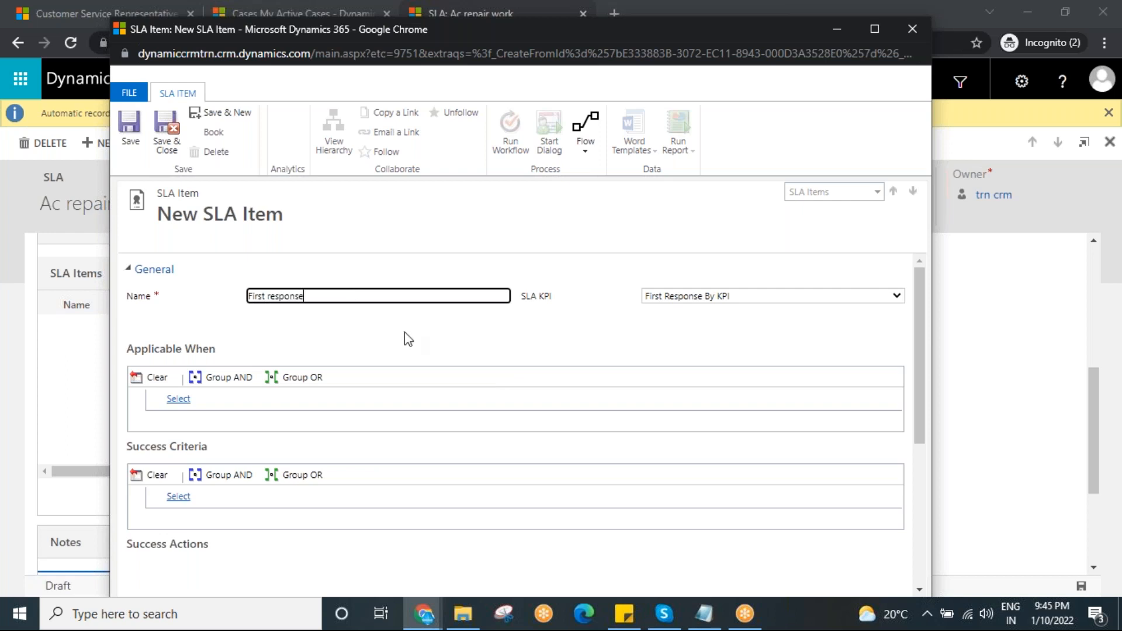
left_click(403, 335)
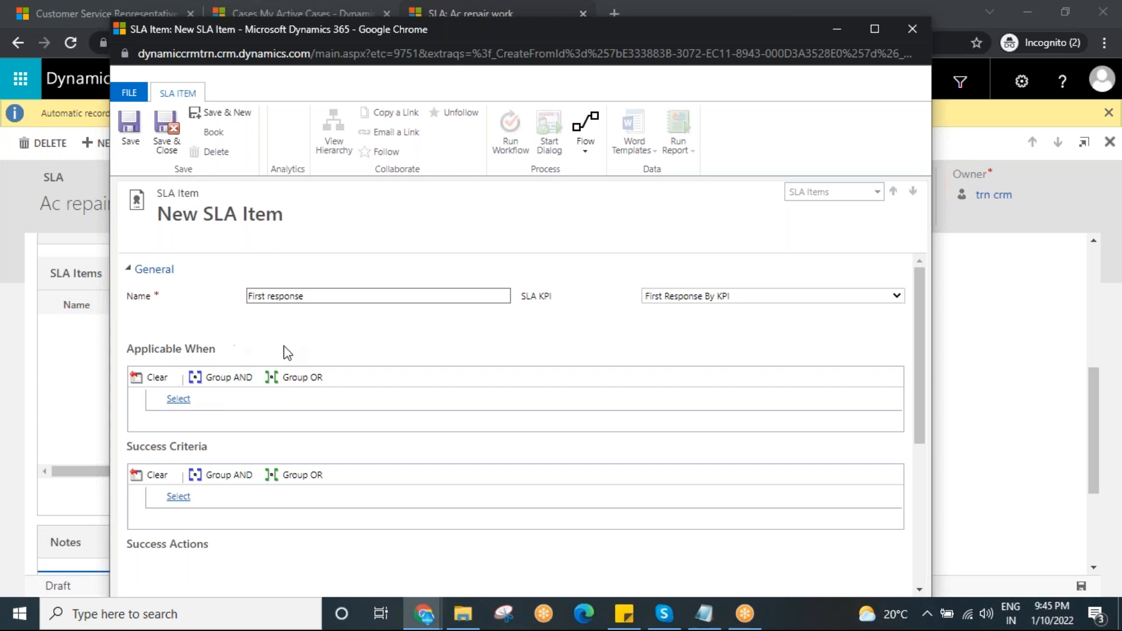
- Add the Applicable When condition Case Priority Equals High
left_click(206, 398)
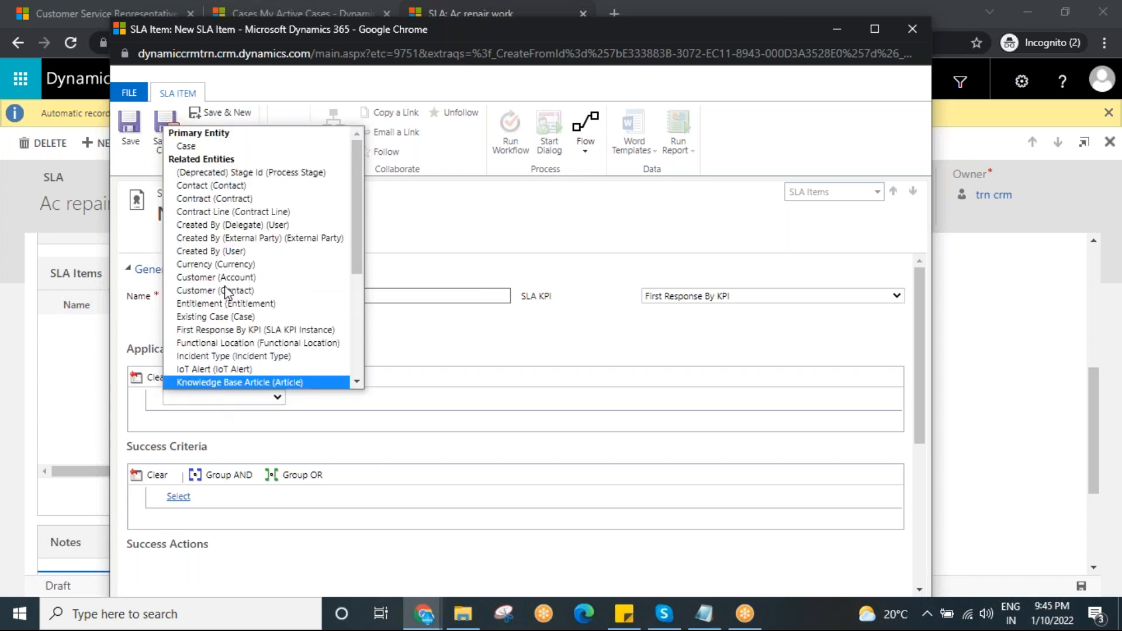
left_click(214, 141)
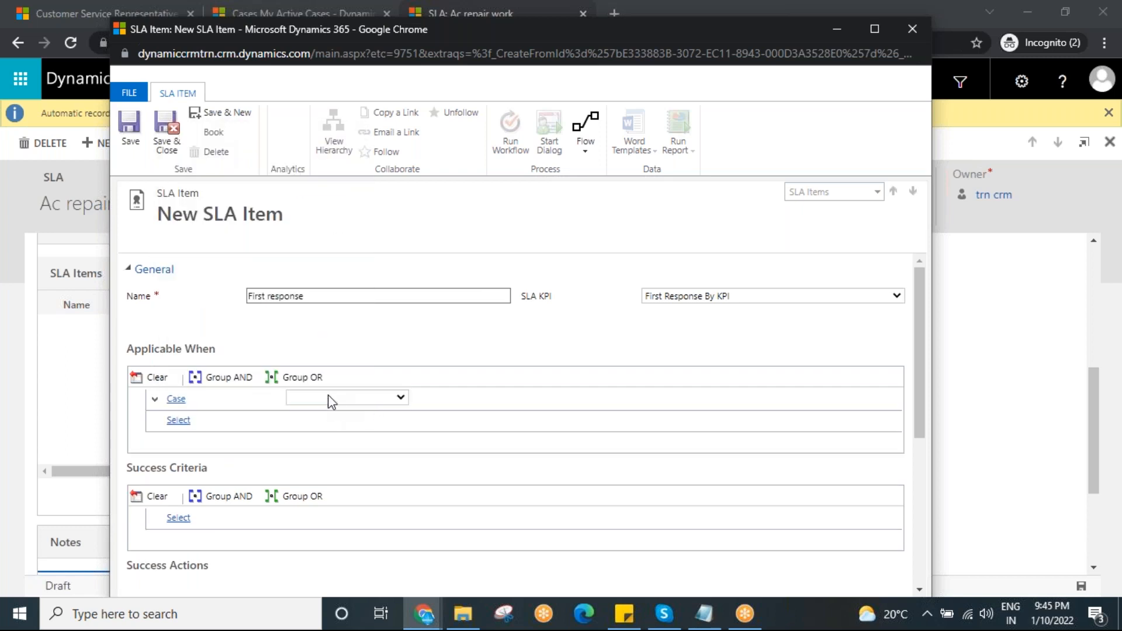
left_click(328, 398)
key("p")
key("p")
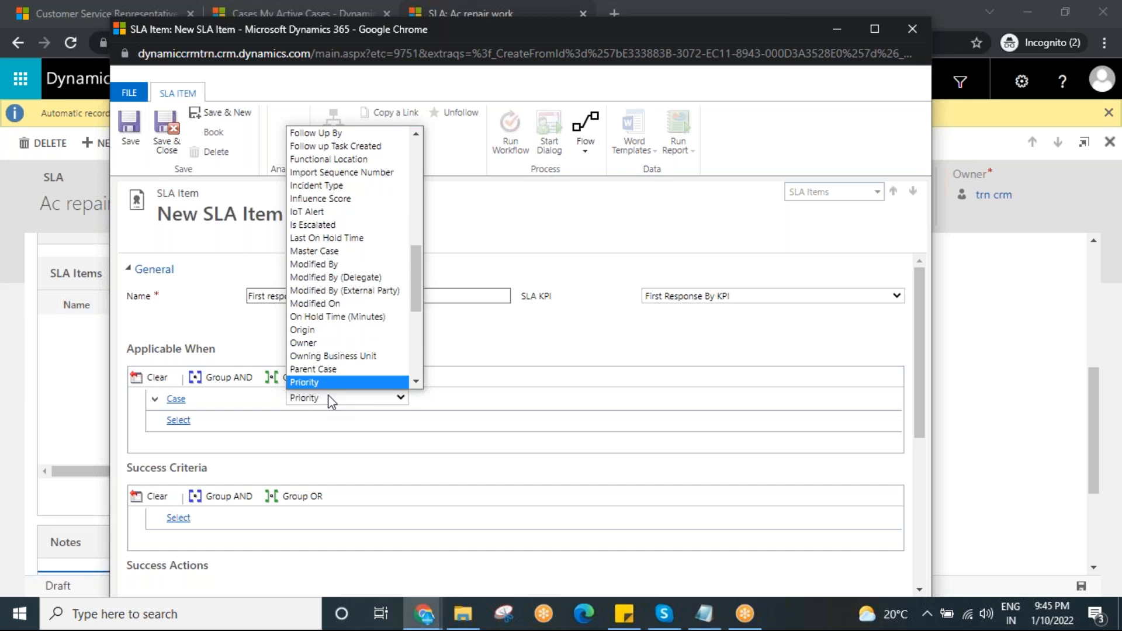
left_click(332, 356)
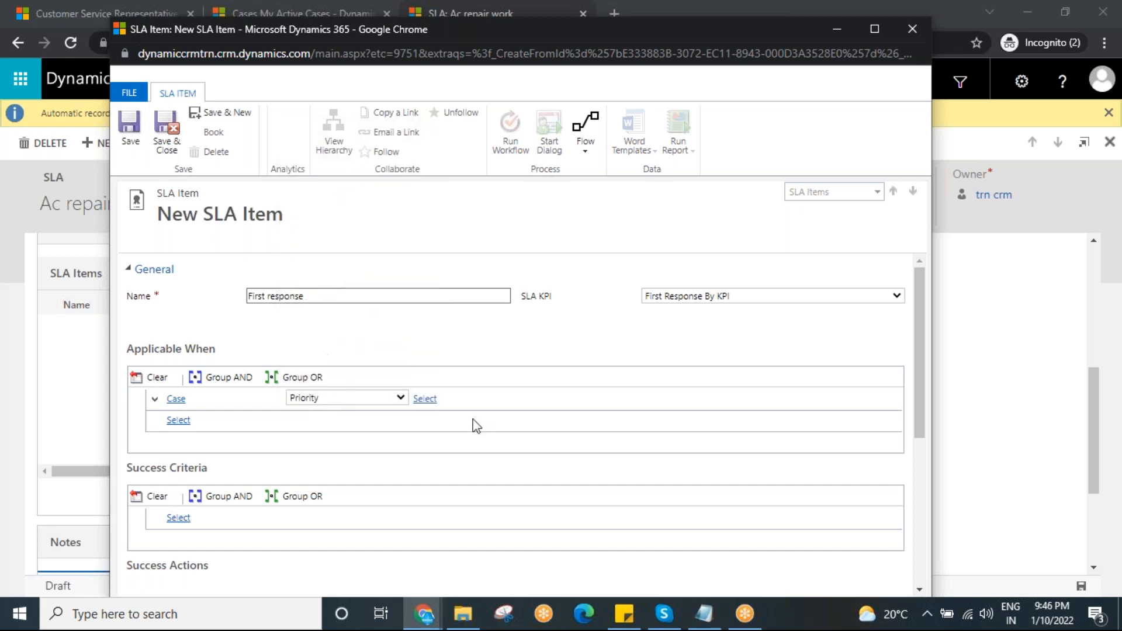
left_click(466, 401)
left_click(497, 411)
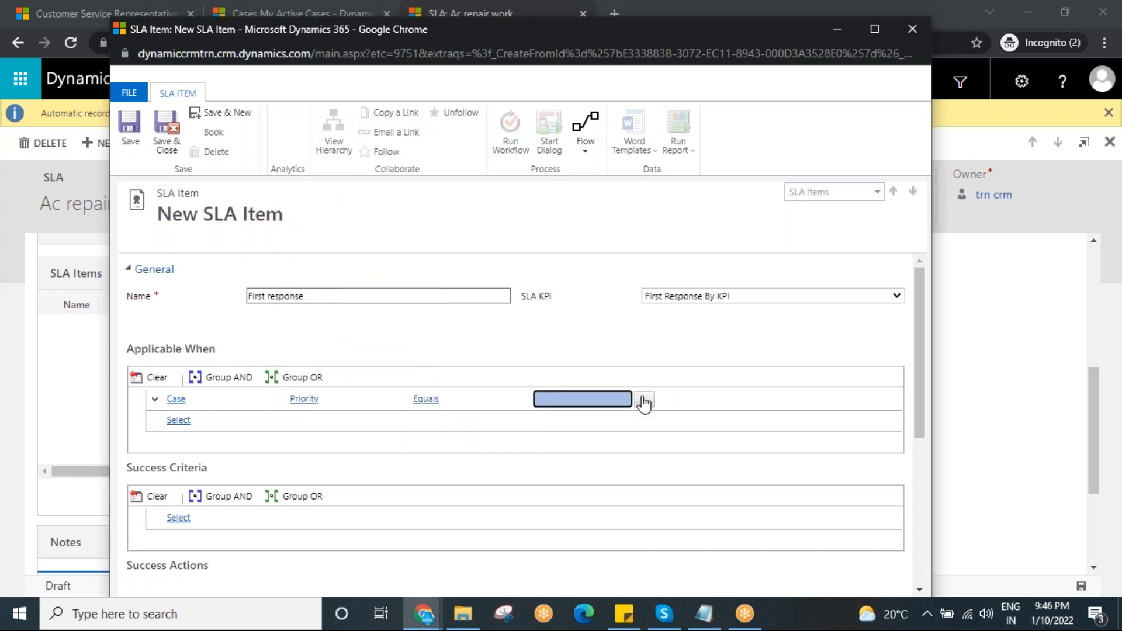
left_click(643, 401)
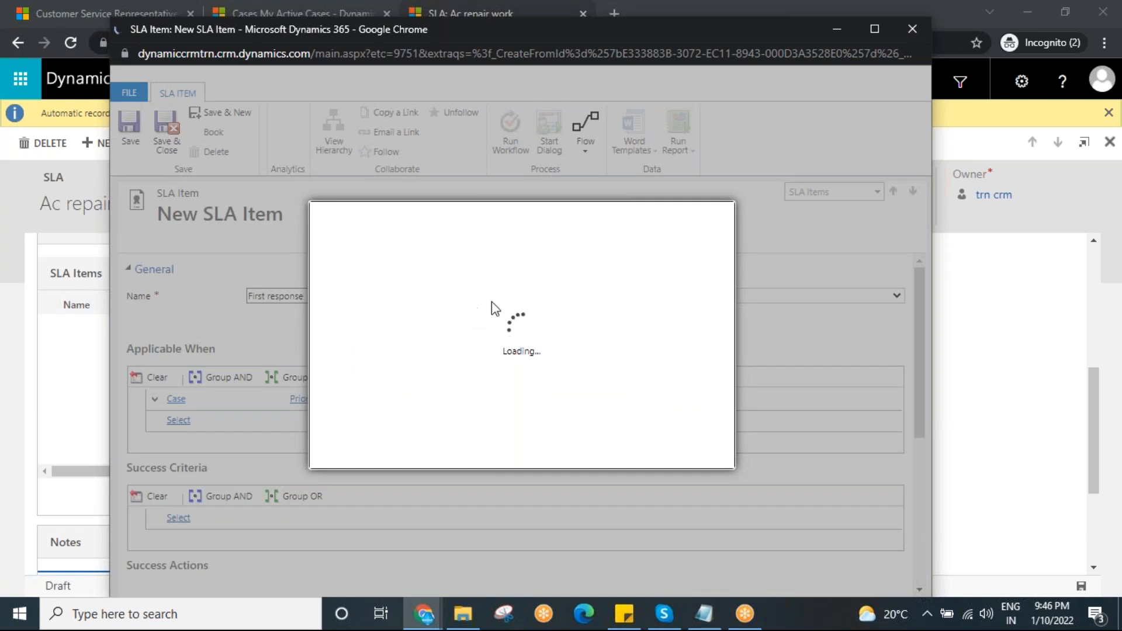
left_click(508, 349)
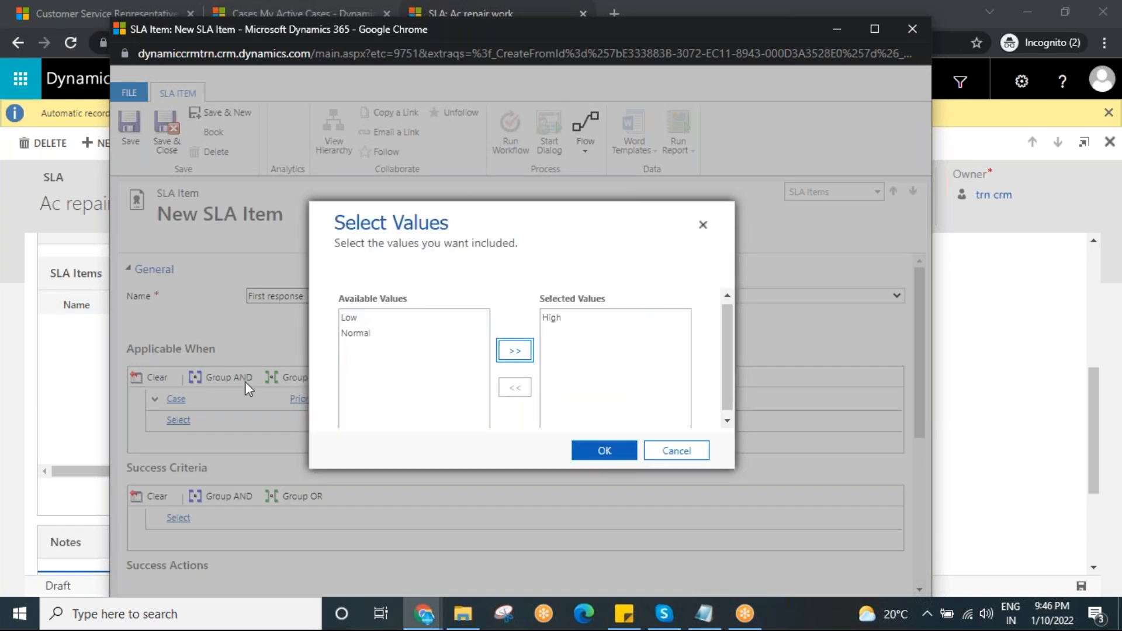
left_click(604, 451)
scroll(325, 374, "down", 2)
- Start the Success Criteria condition with Case as the entity
left_click(211, 438)
left_click(211, 438)
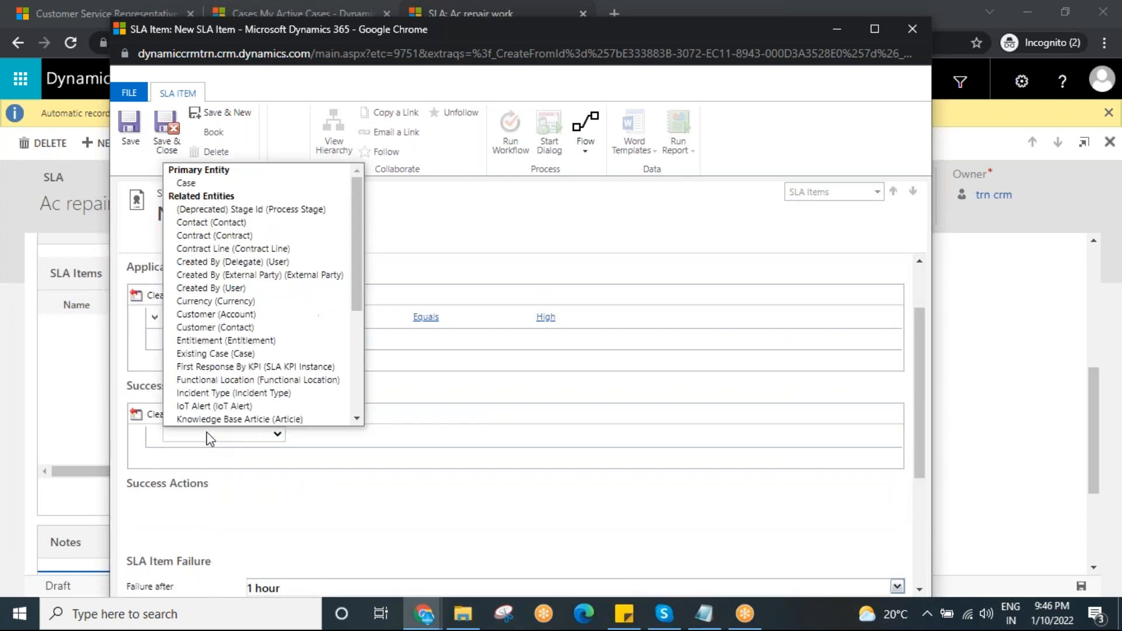
left_click(187, 183)
- Start a success criteria row with field First Response By KPI and operator Equals
scroll(316, 516, "up", 2)
left_click(302, 518)
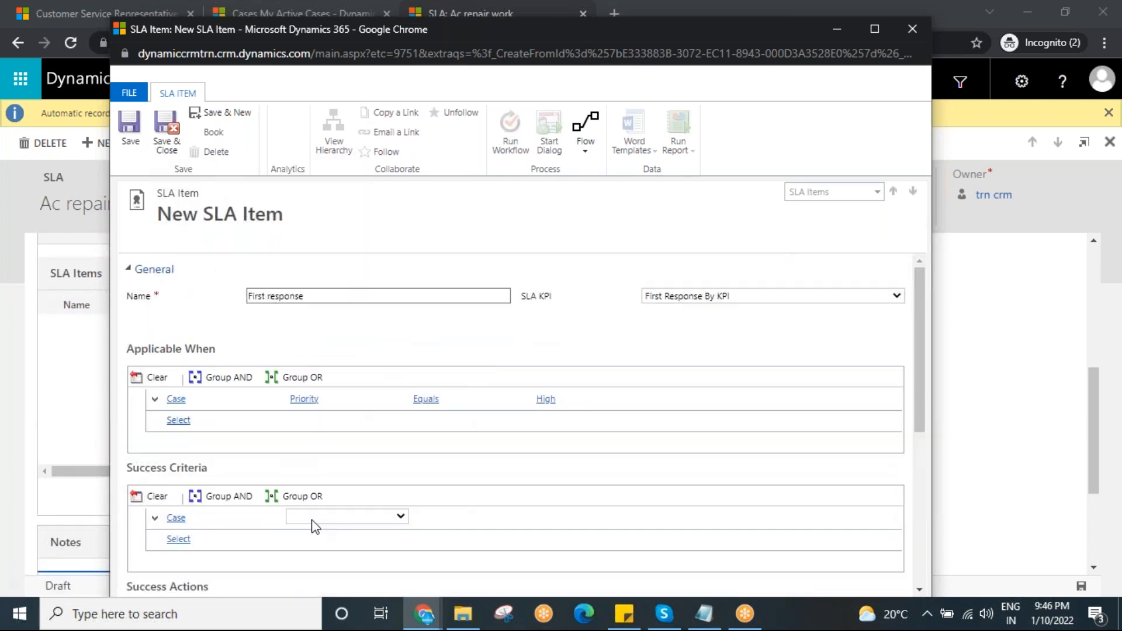
left_click(313, 518)
scroll(335, 407, "down", 5)
scroll(337, 408, "down", 4)
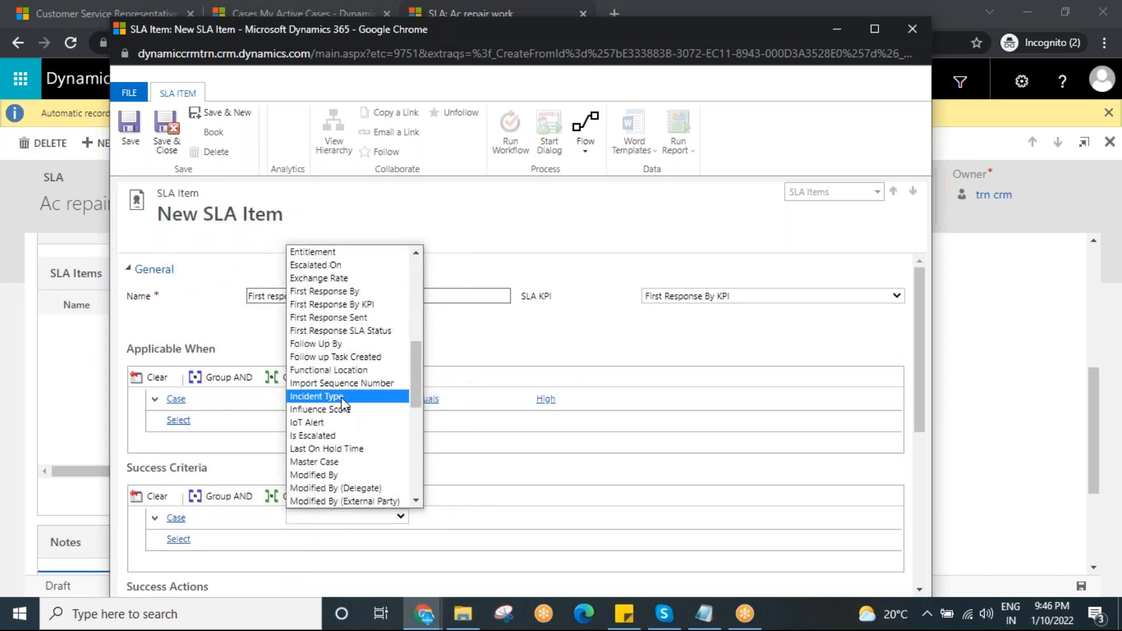
left_click(327, 306)
left_click(469, 517)
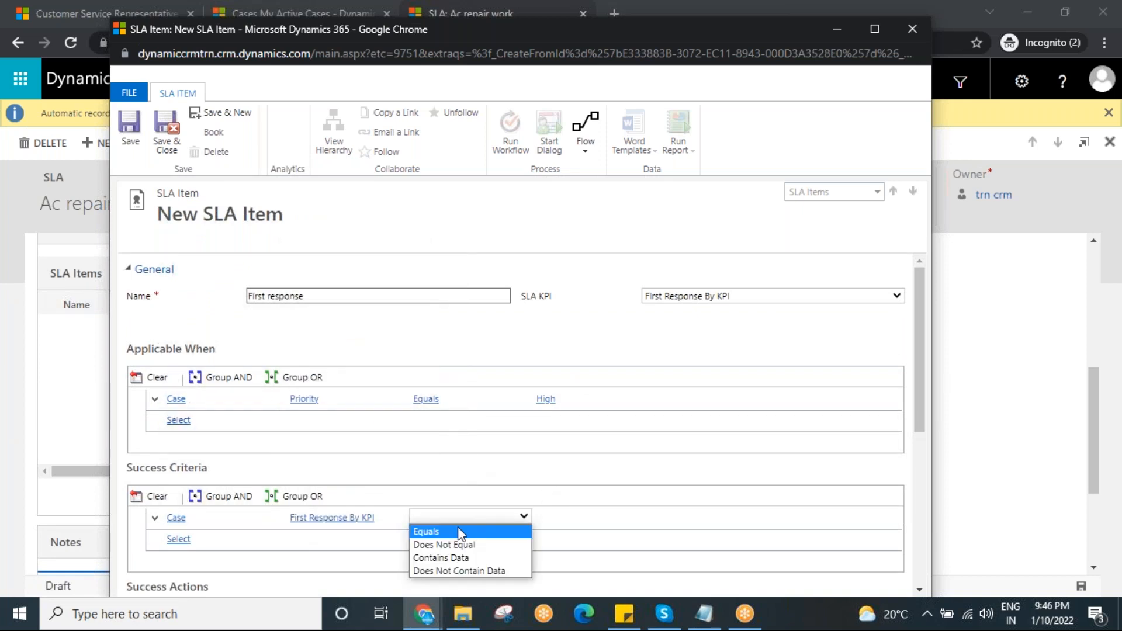
left_click(442, 533)
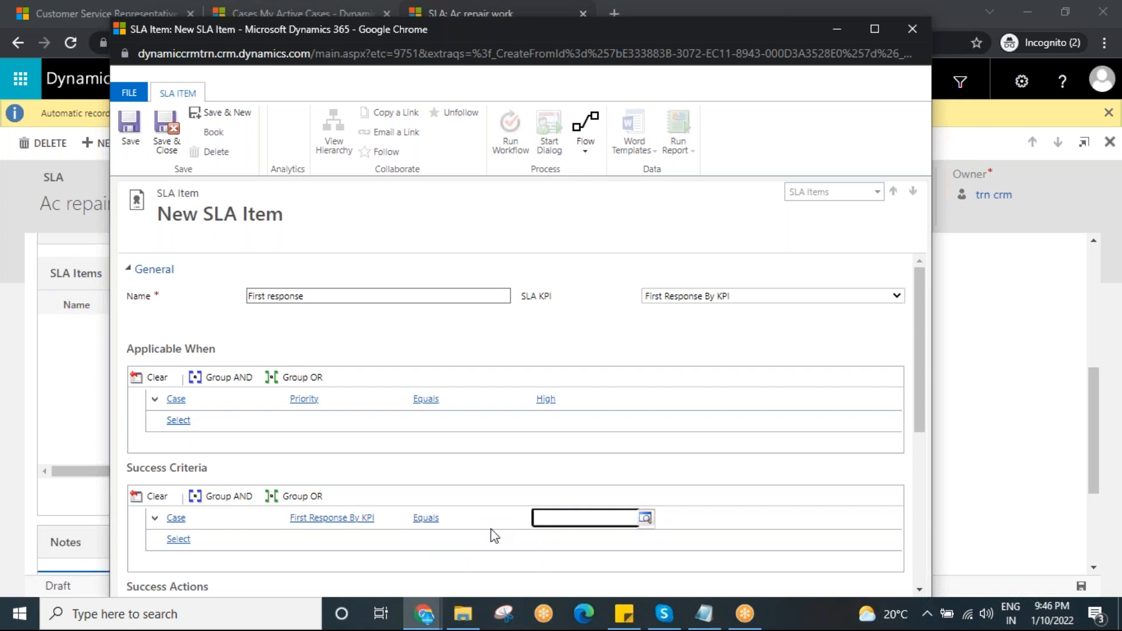
scroll(458, 479, "down", 1)
- Change the criteria to case First Response Sent Equals Yes
left_click(338, 438)
left_click(345, 435)
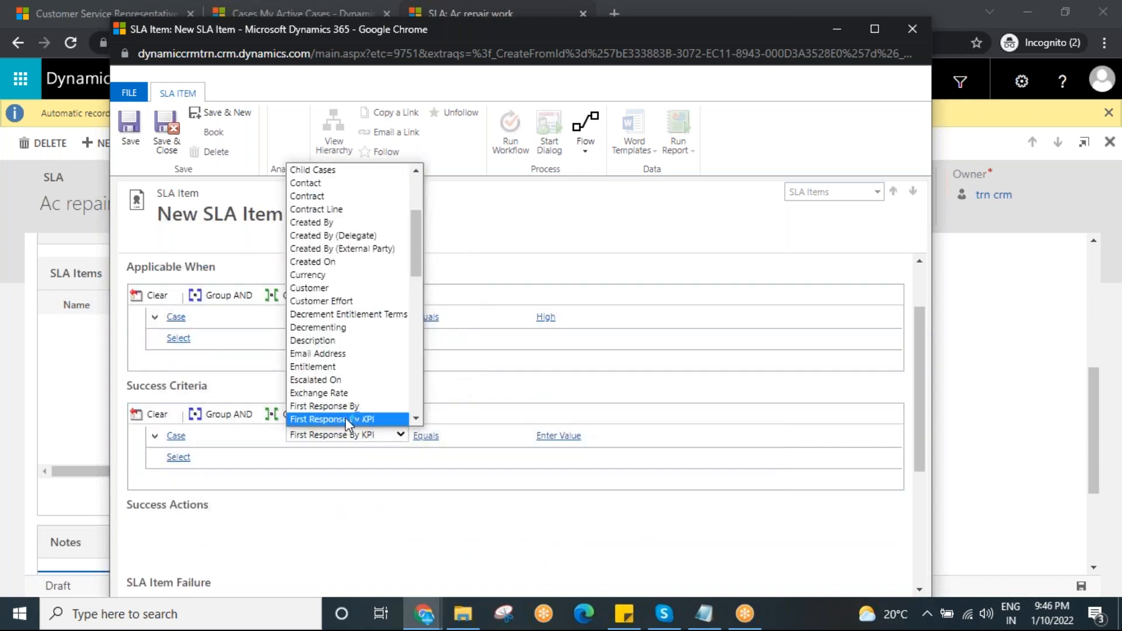
left_click(414, 420)
left_click(415, 419)
left_click(415, 419)
left_click(415, 419)
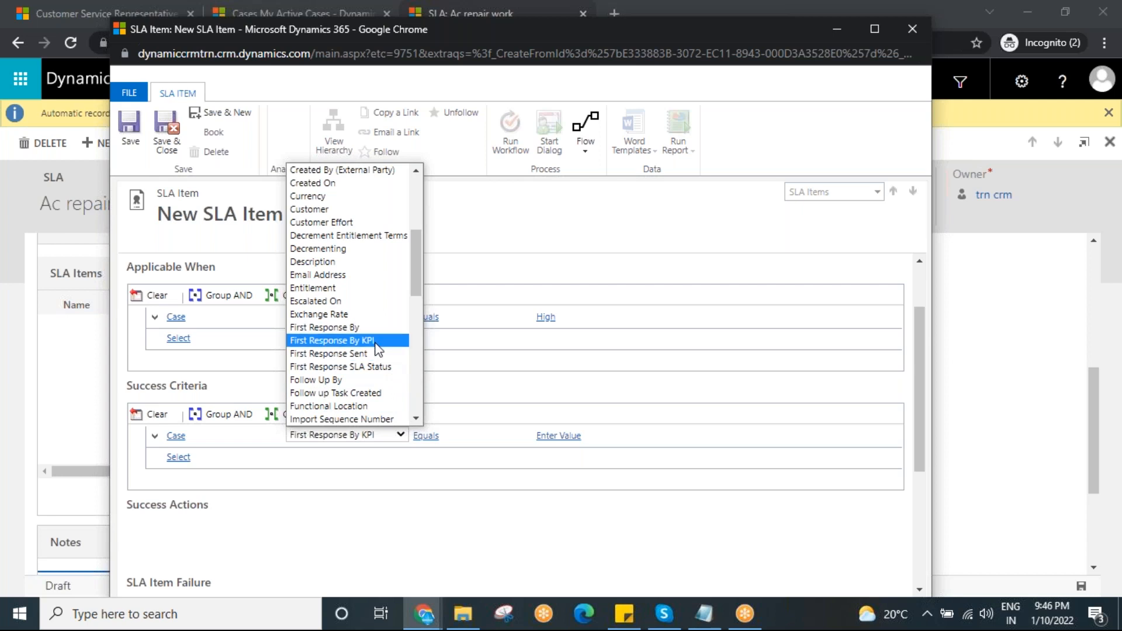
left_click(328, 353)
left_click(519, 436)
left_click(458, 451)
left_click(644, 438)
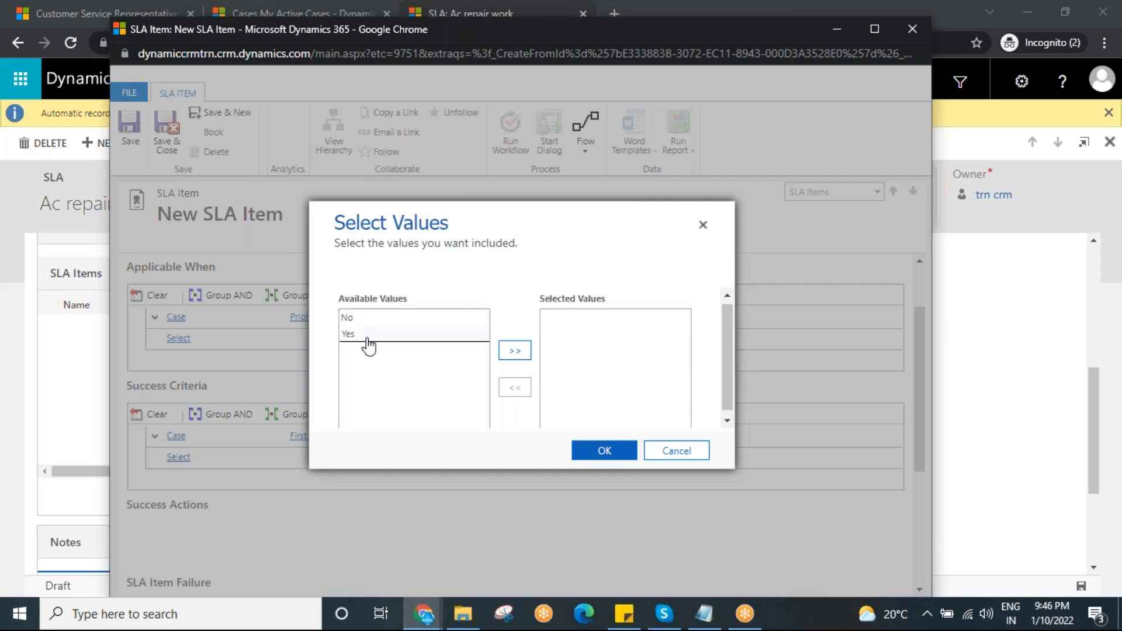
left_click(515, 350)
left_click(605, 451)
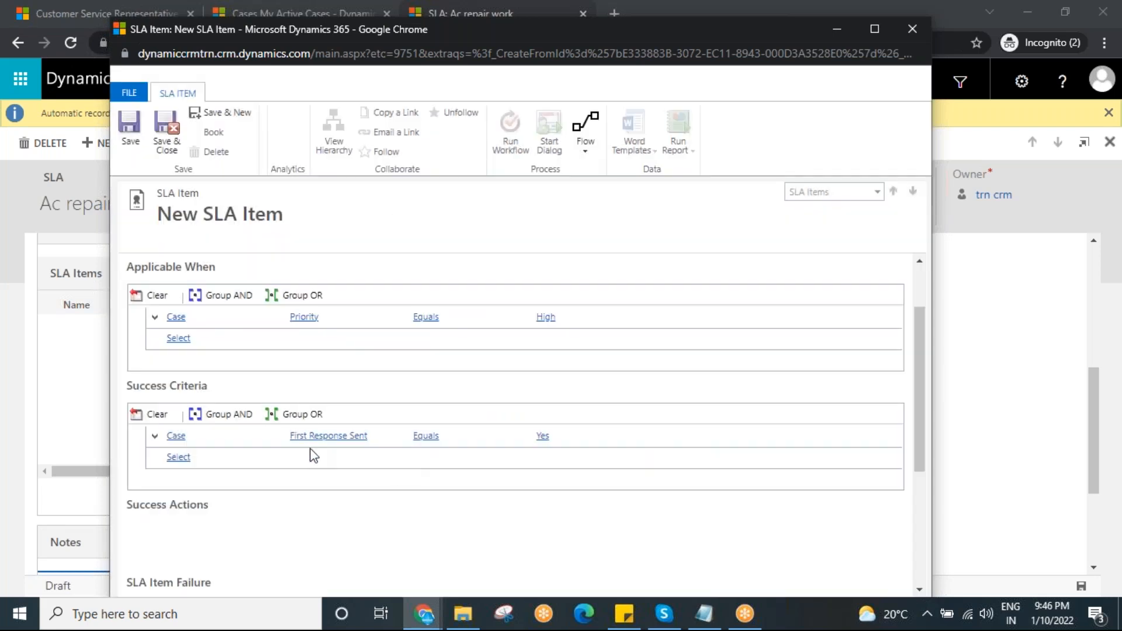
scroll(257, 372, "up", 2)
- Review the Failure After 1 hour and Warn After 30 minutes settings on the form
left_click(426, 399)
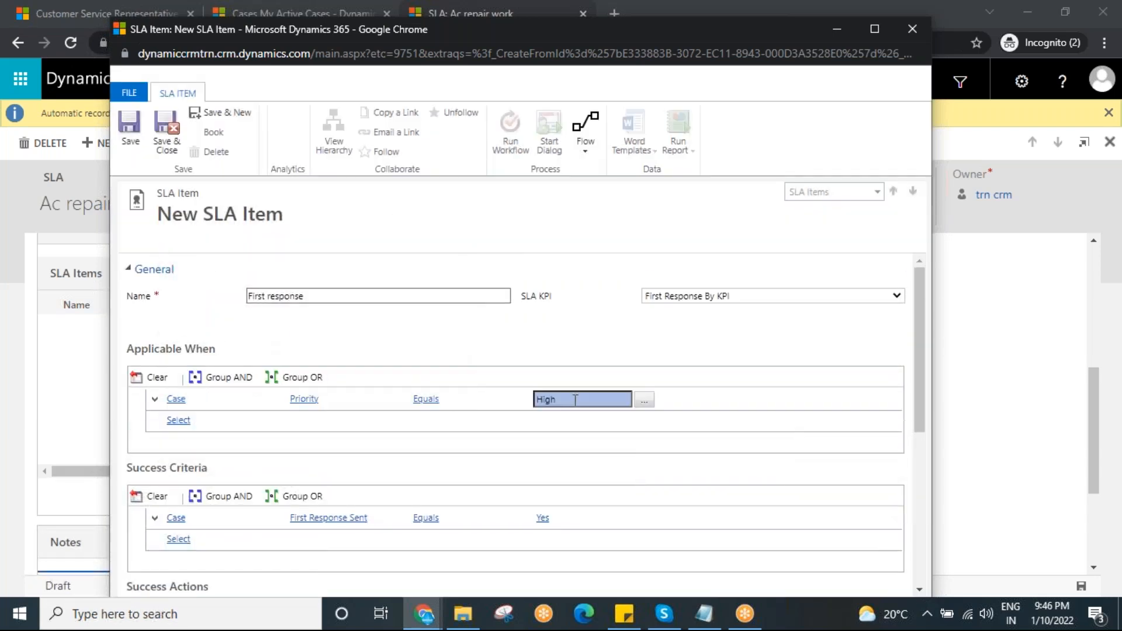
scroll(506, 422, "down", 3)
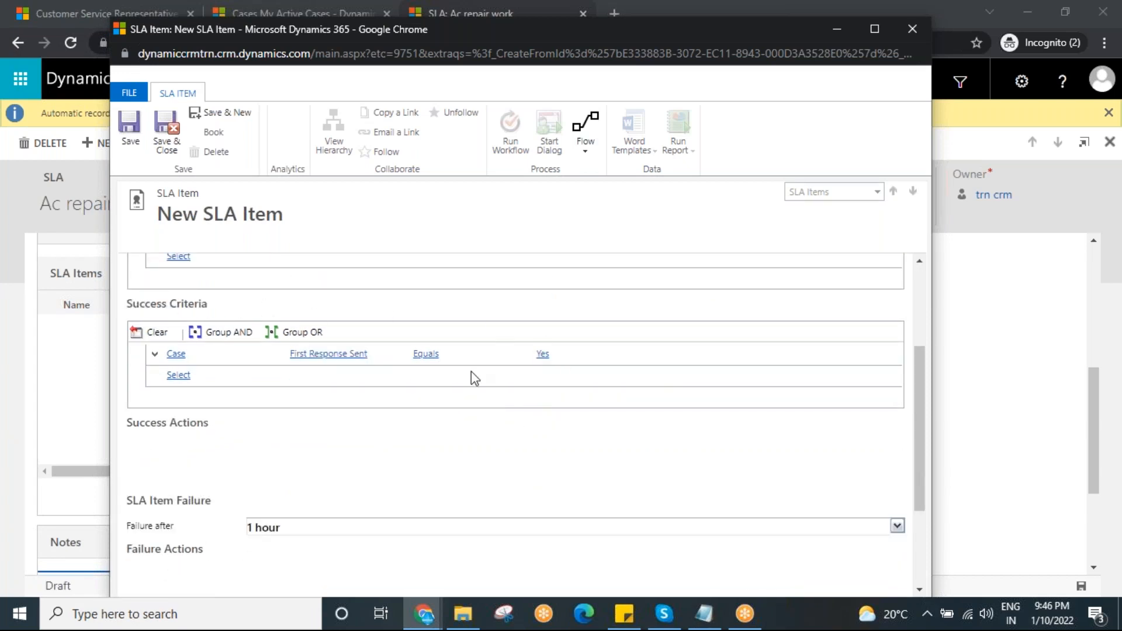
scroll(502, 408, "down", 3)
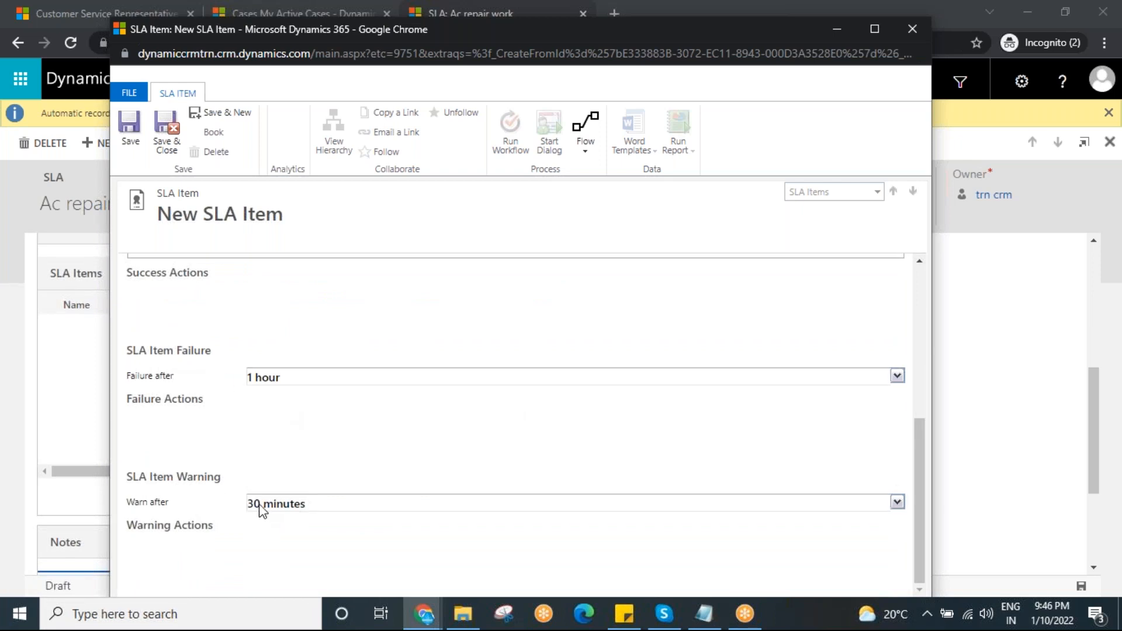
scroll(375, 445, "up", 3)
scroll(477, 466, "down", 3)
scroll(374, 441, "up", 5)
scroll(367, 445, "down", 5)
- Check the acknowledge time in the Notepad notes, then save the new SLA item
left_click(705, 614)
left_click_drag(252, 312, 245, 316)
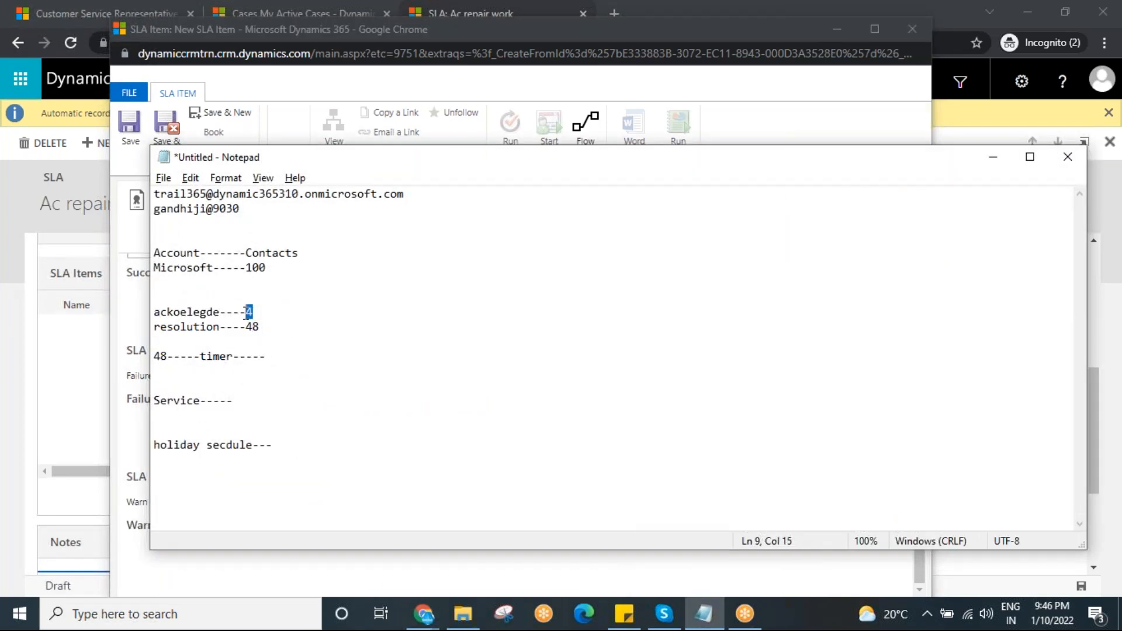
left_click_drag(393, 166, 793, 129)
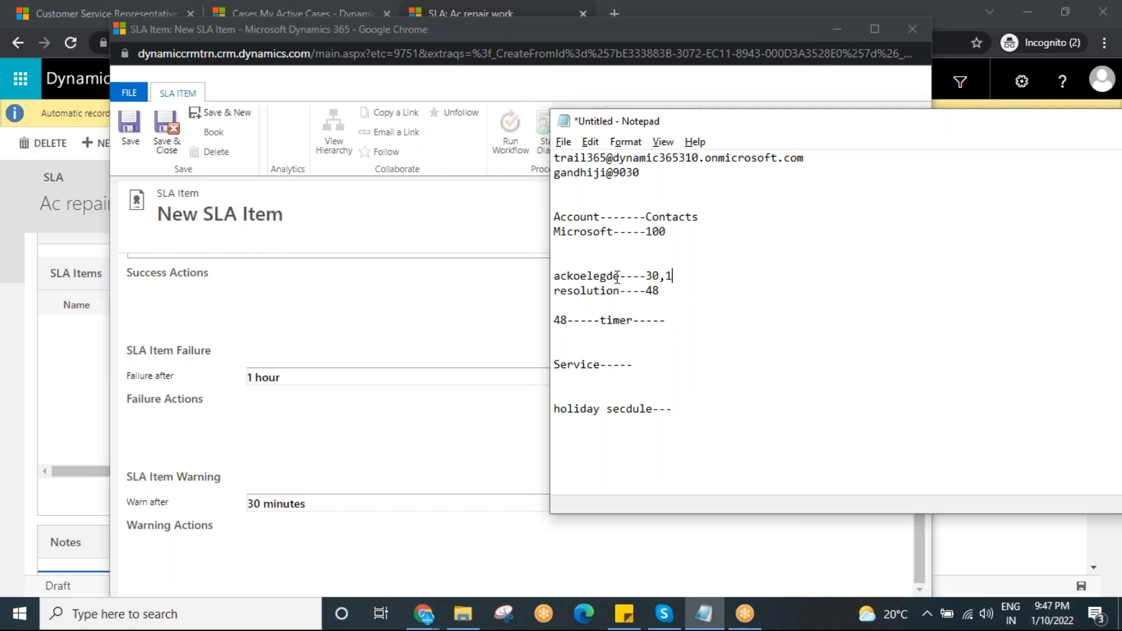
left_click(275, 505)
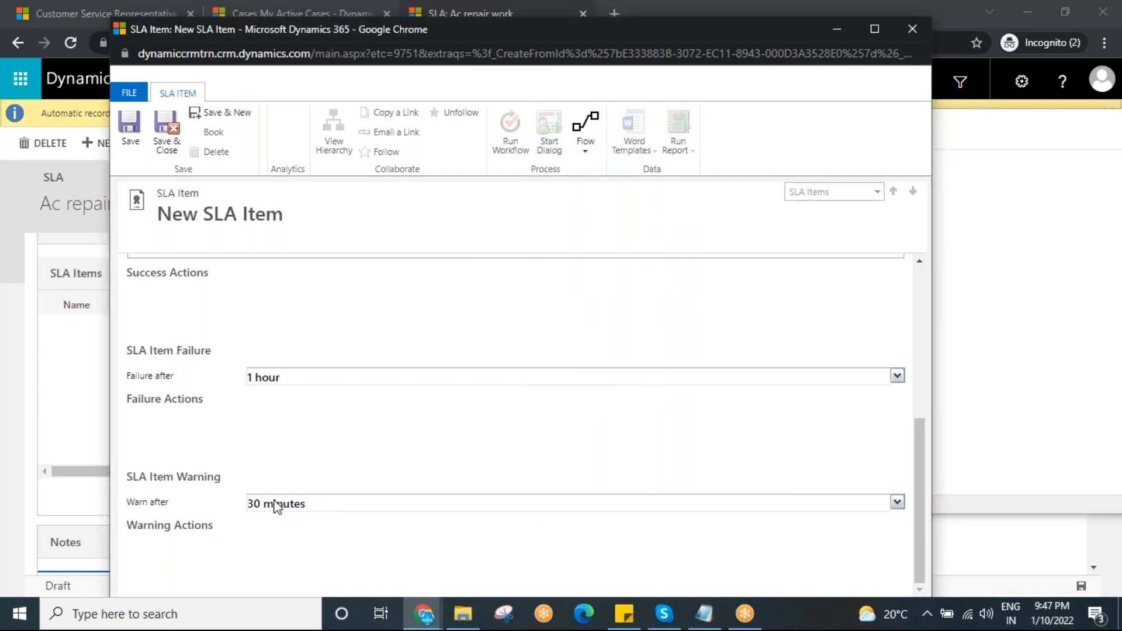
left_click(135, 135)
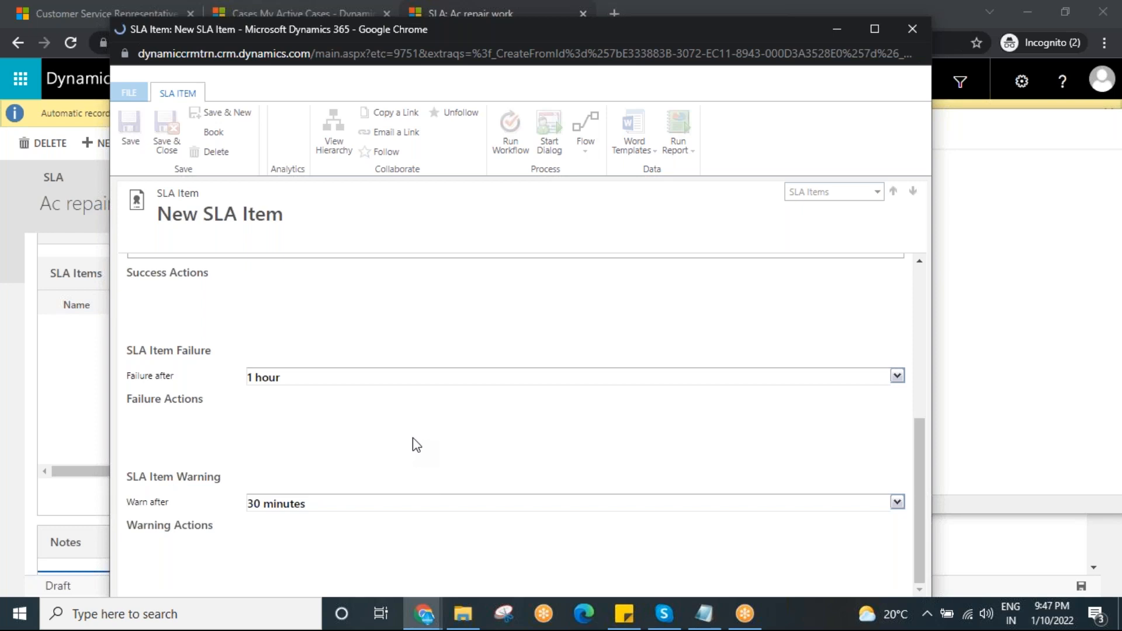
- Let the save finish and bring the Failure Actions and Warning Actions sections into view
left_click(201, 414)
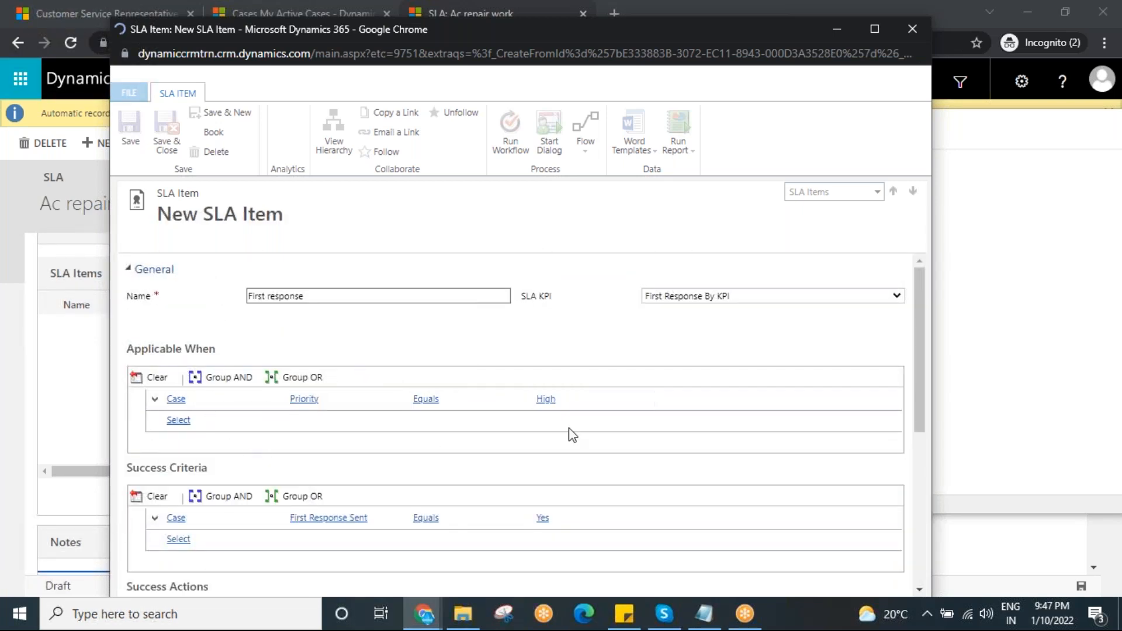
scroll(159, 522, "down", 5)
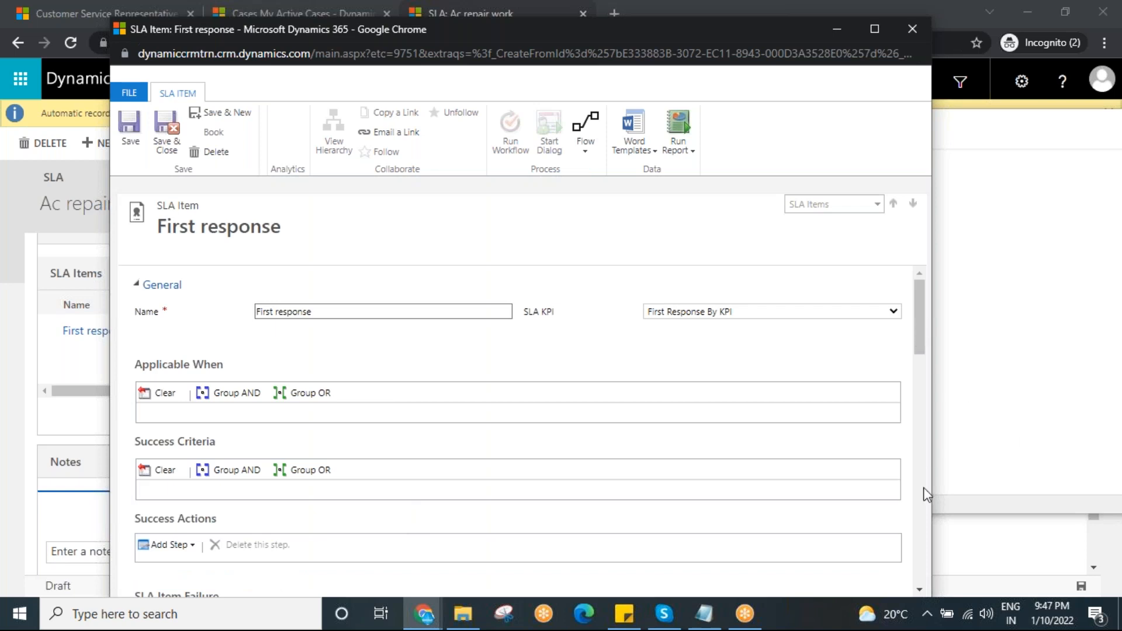
left_click_drag(920, 323, 907, 394)
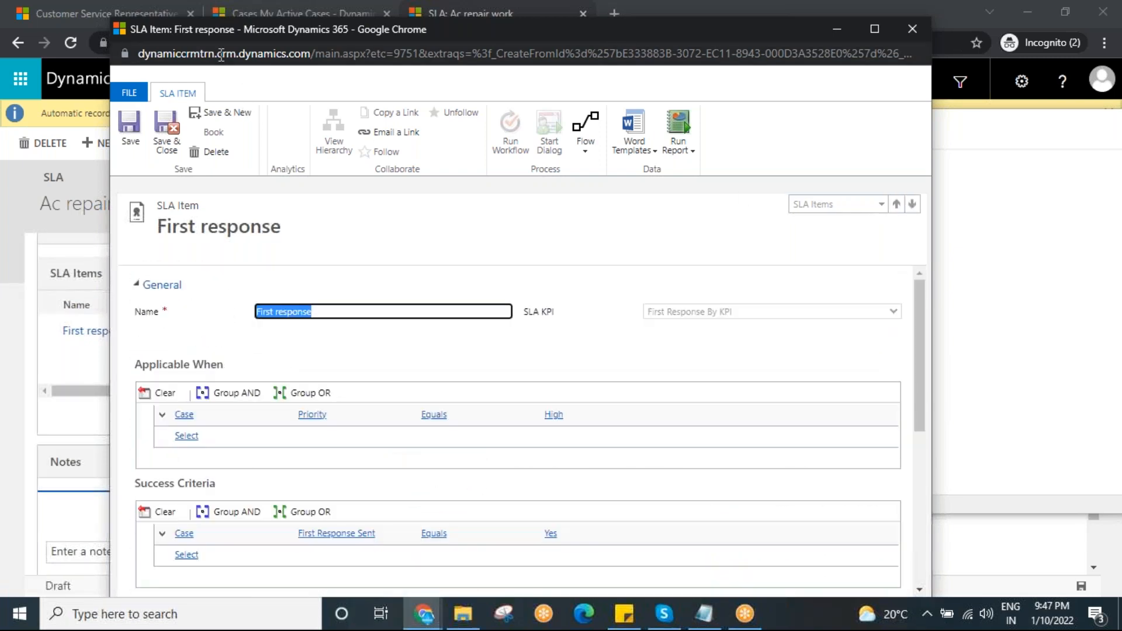
scroll(403, 403, "down", 10)
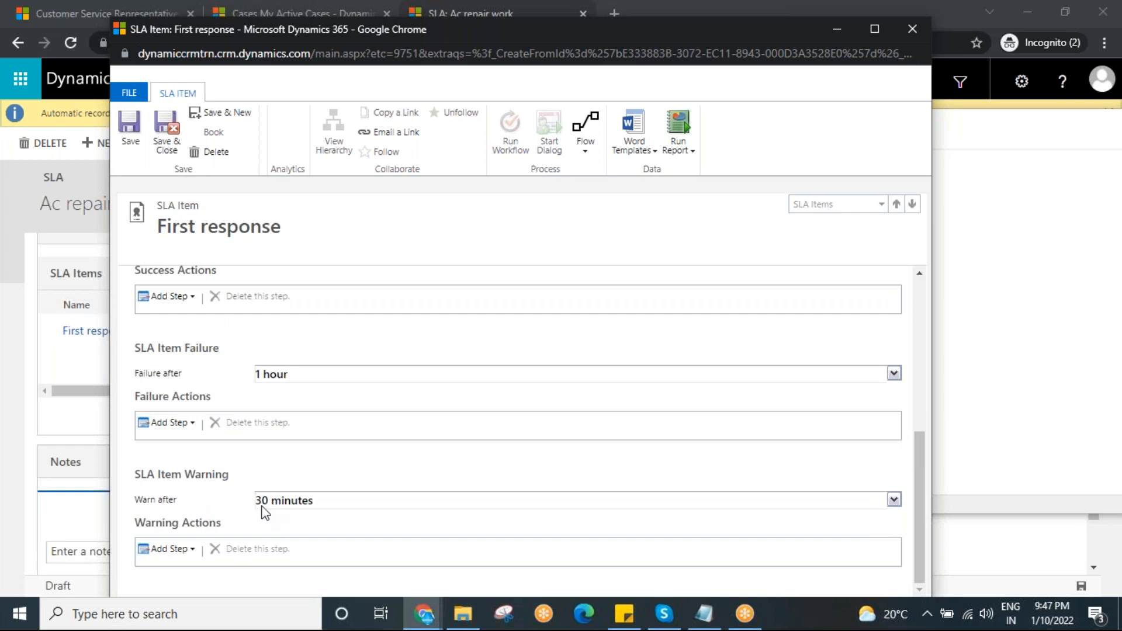
- Add a Send Email warning step and bring up its email form window
left_click(194, 549)
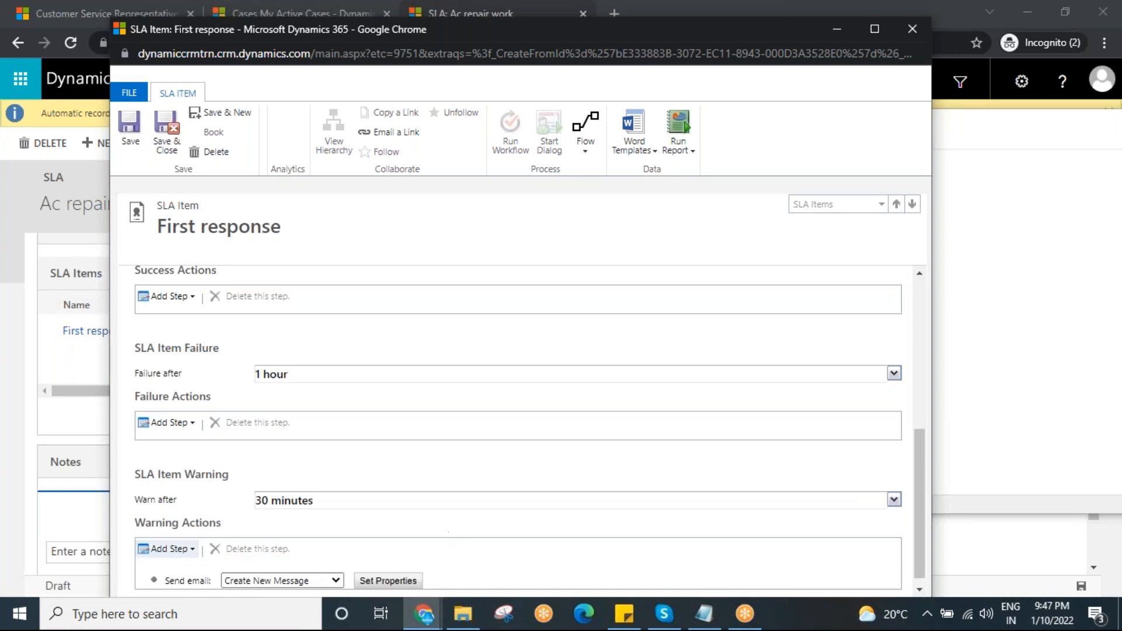
left_click(388, 573)
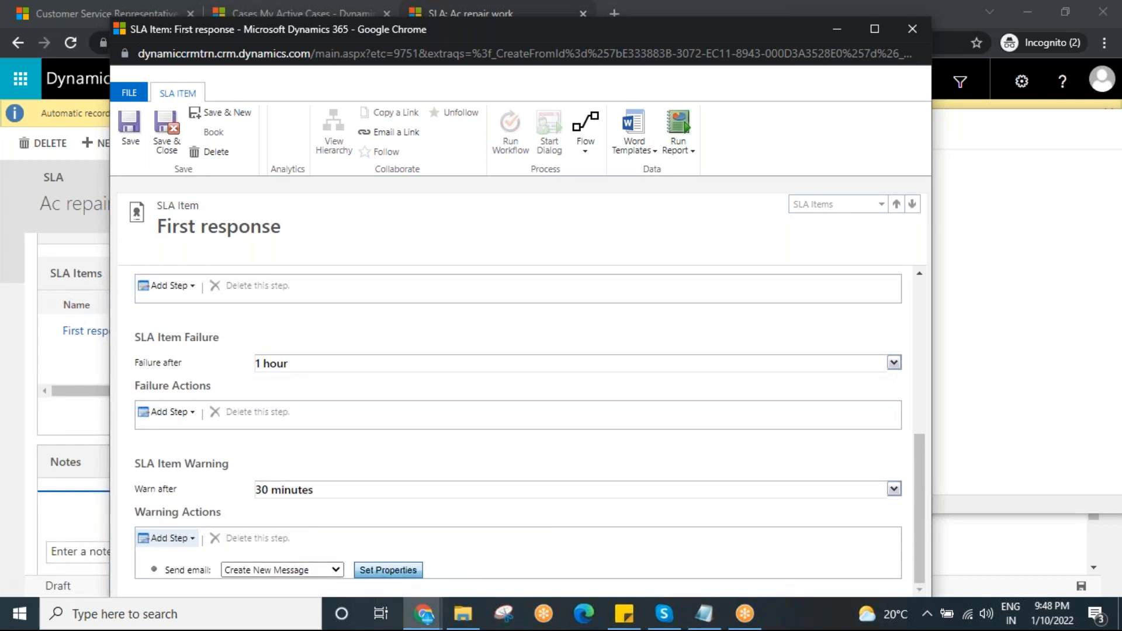
left_click_drag(127, 9, 141, 45)
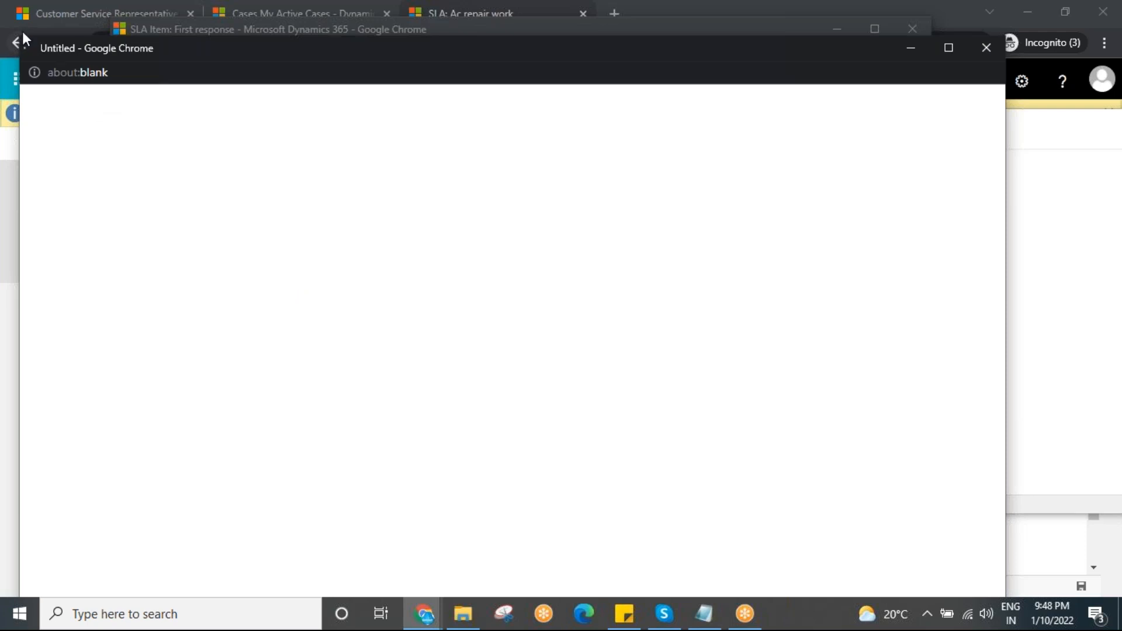
left_click_drag(19, 39, 182, 69)
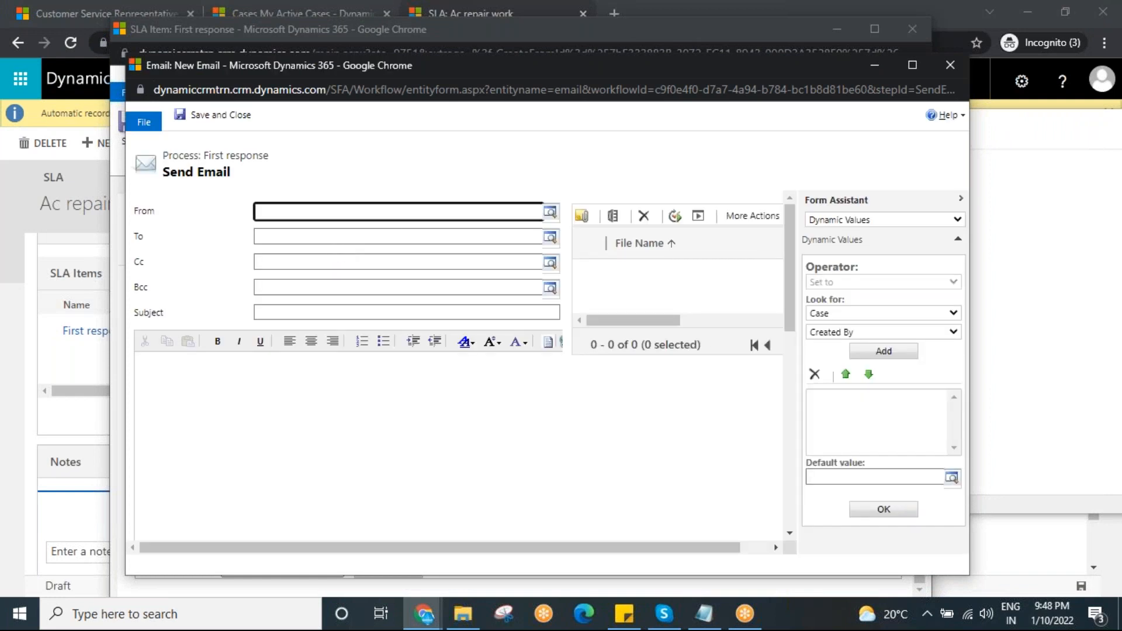
left_click(1109, 83)
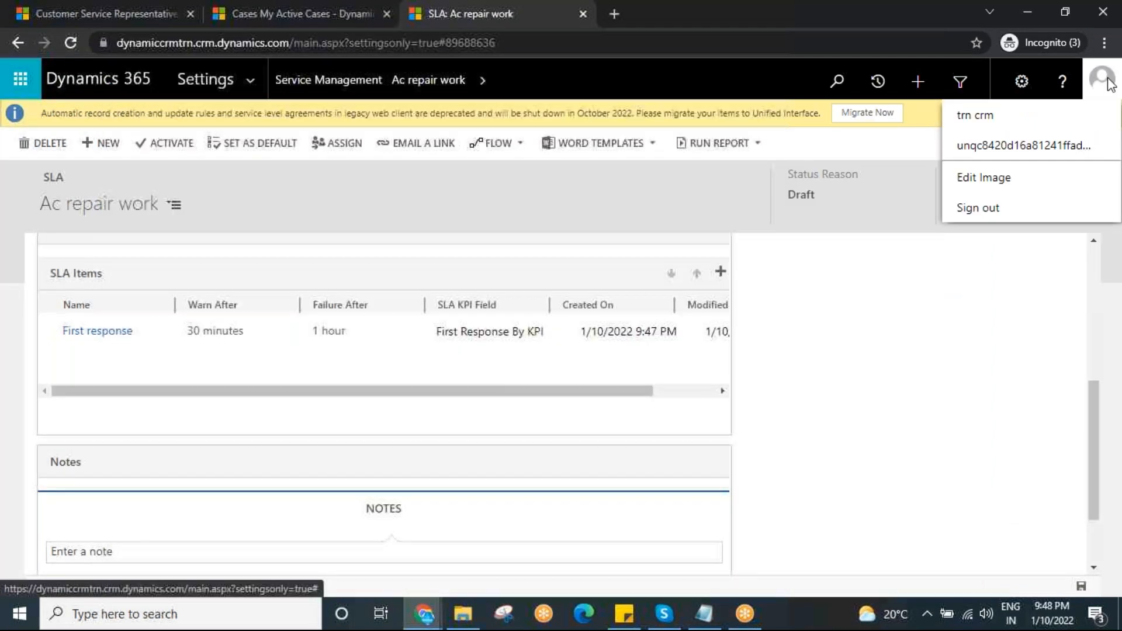
left_click(424, 614)
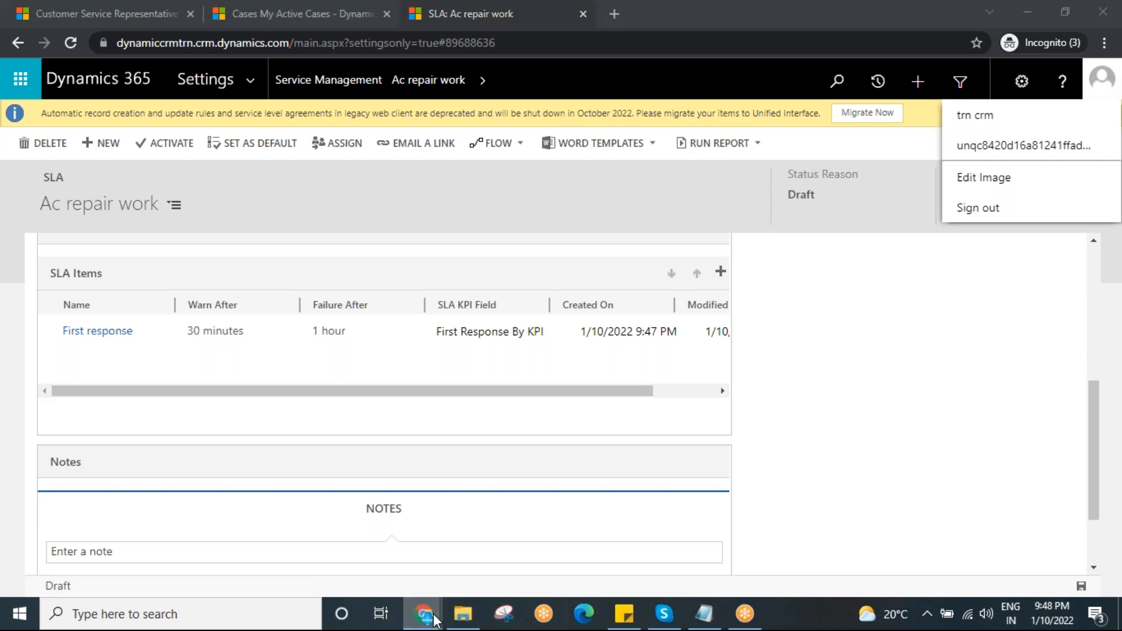
left_click(640, 545)
- Set the sender to the CRM user and the recipient to Owner(Case)
left_click(278, 212)
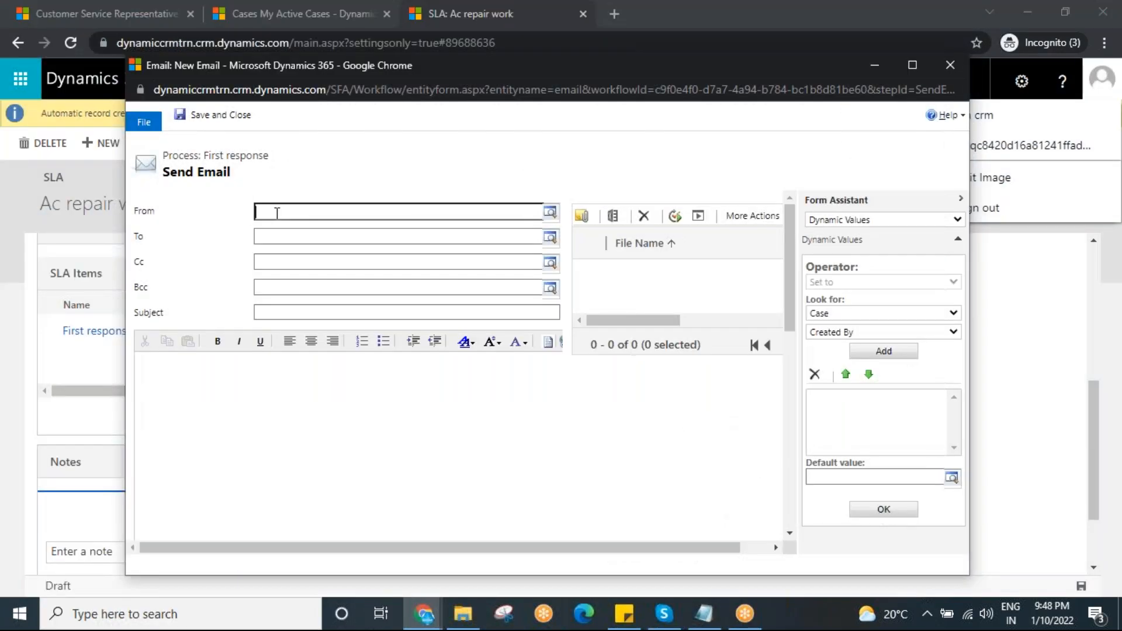
type("trn")
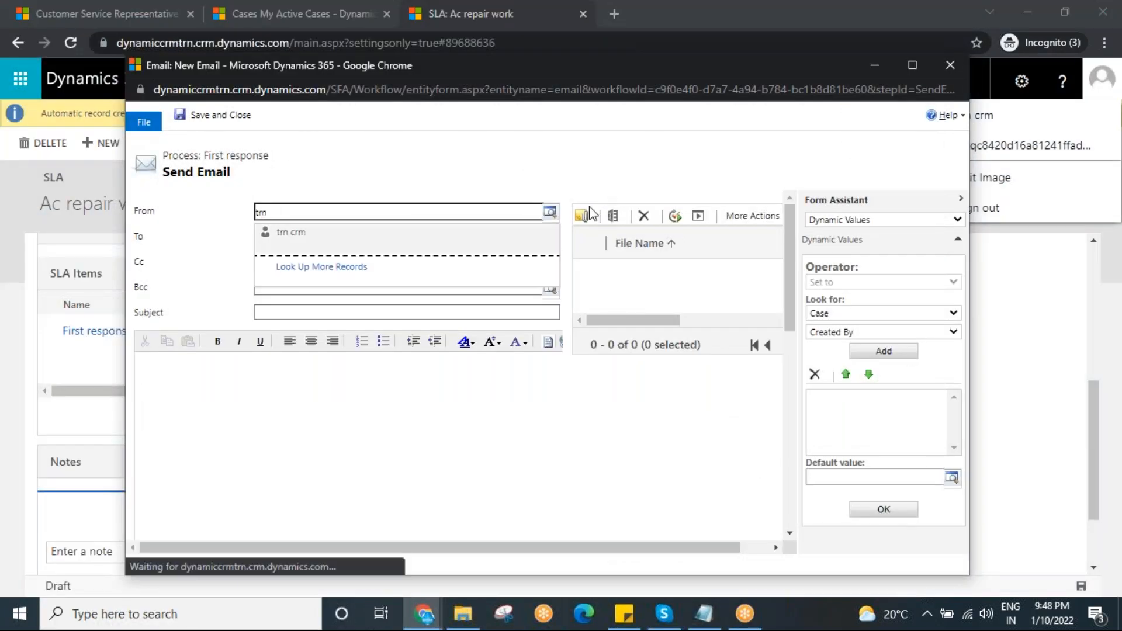
left_click(273, 245)
left_click(270, 237)
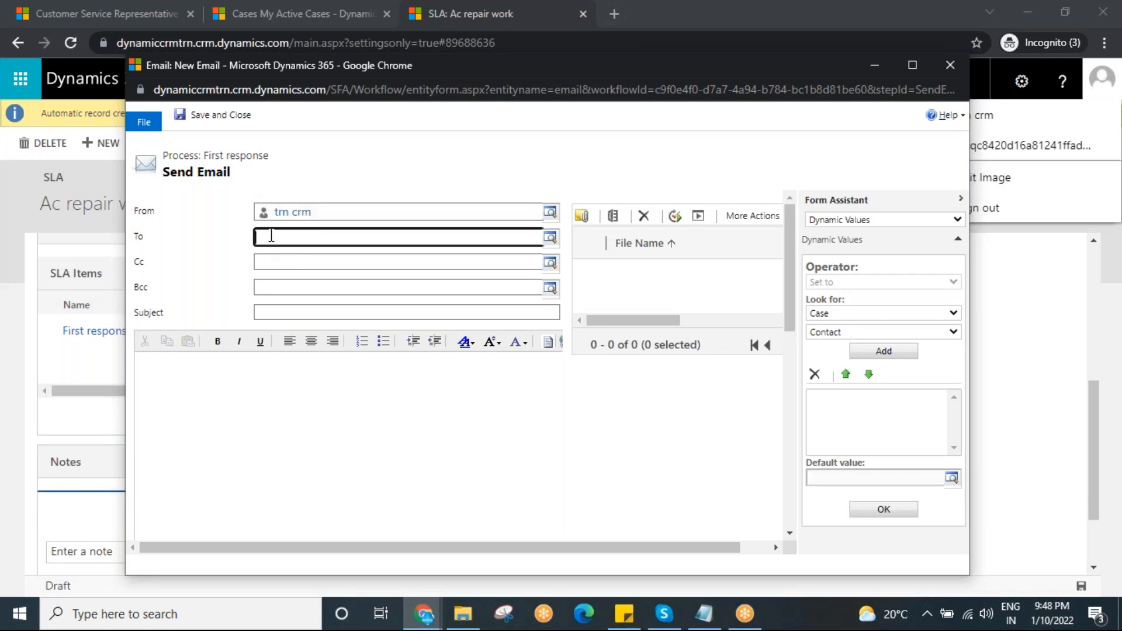
left_click(826, 333)
left_click(836, 440)
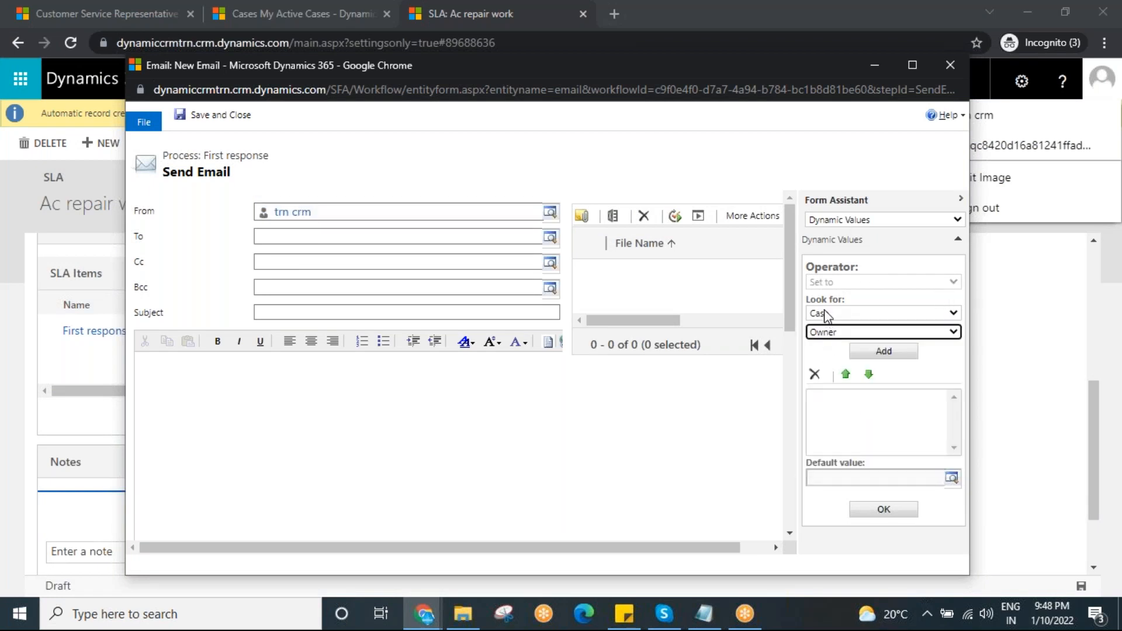
left_click(885, 353)
left_click(909, 517)
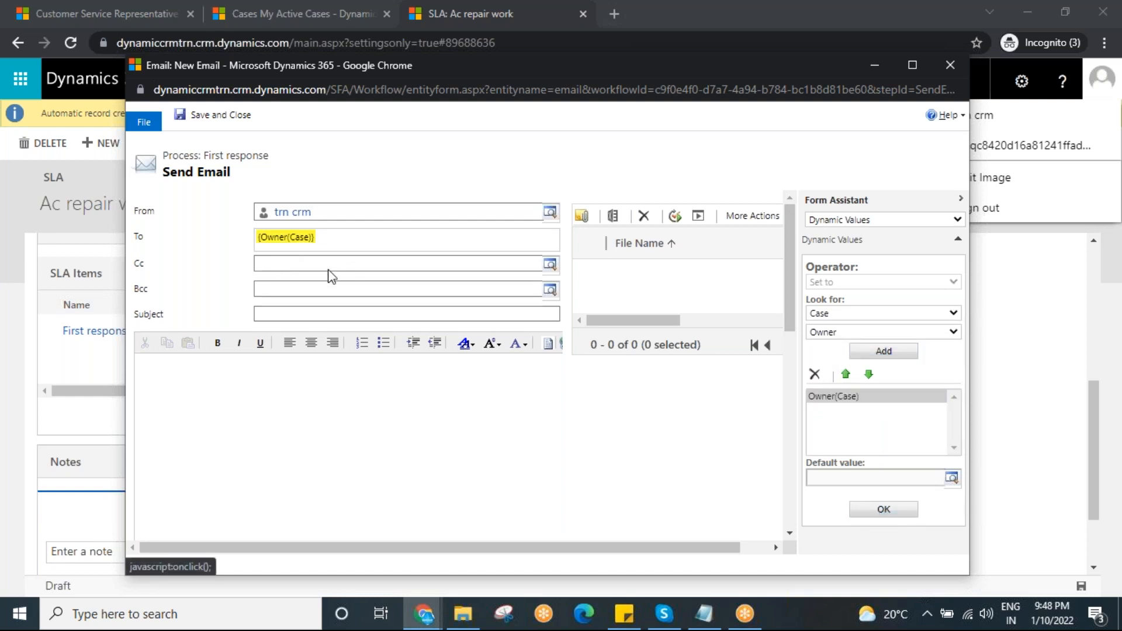
- Insert Case Number(Case) into the email subject via Form Assistant
left_click(285, 312)
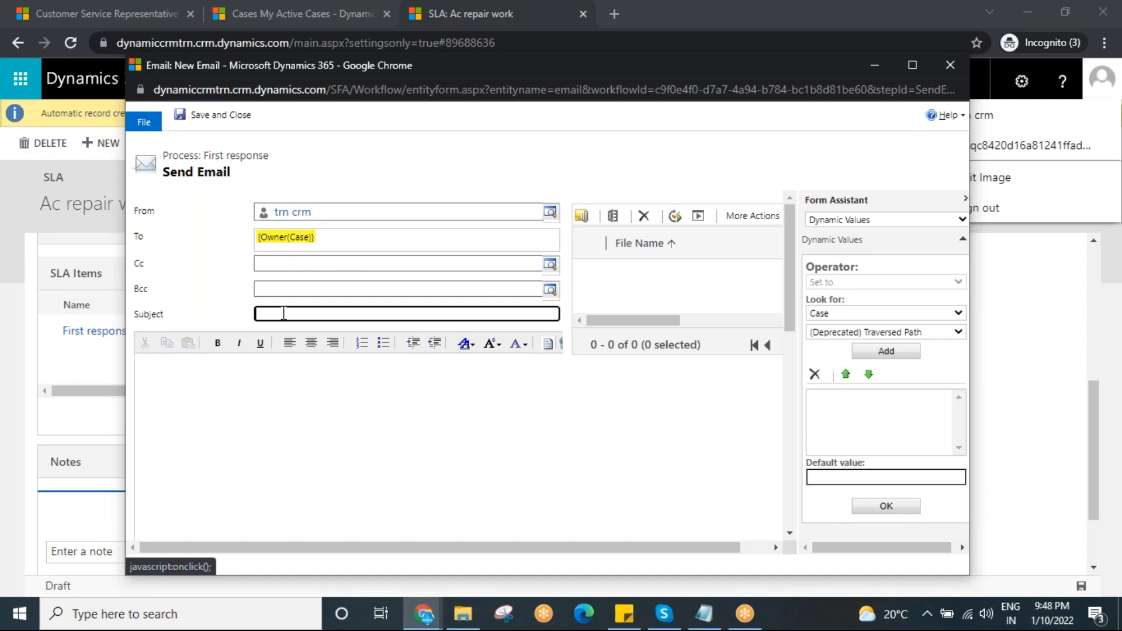
left_click(842, 333)
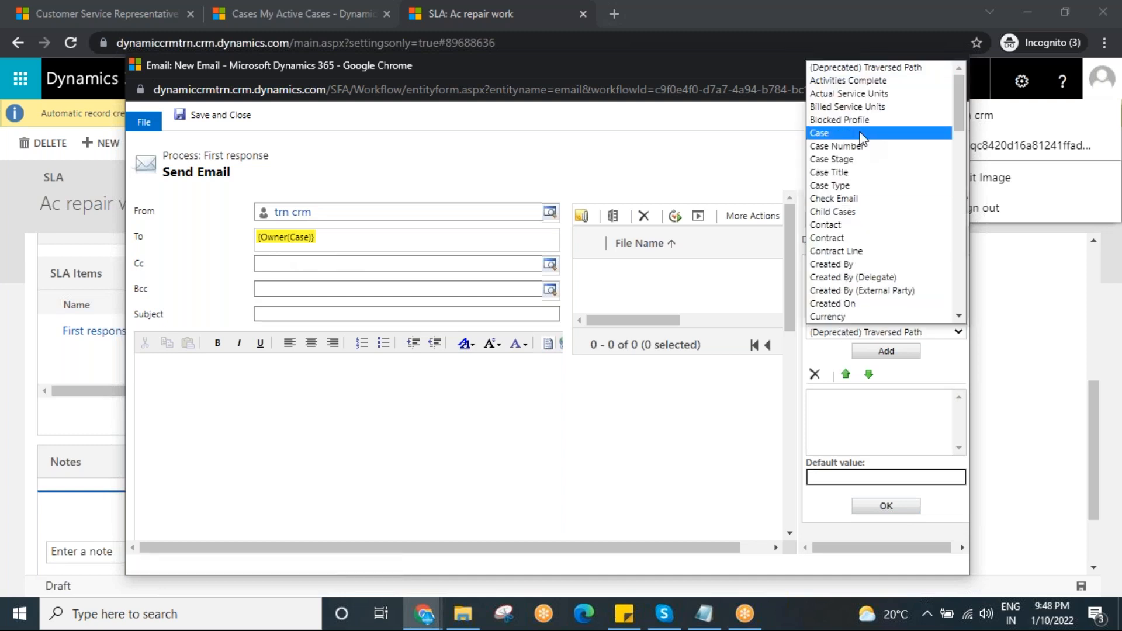
left_click(853, 134)
left_click(842, 333)
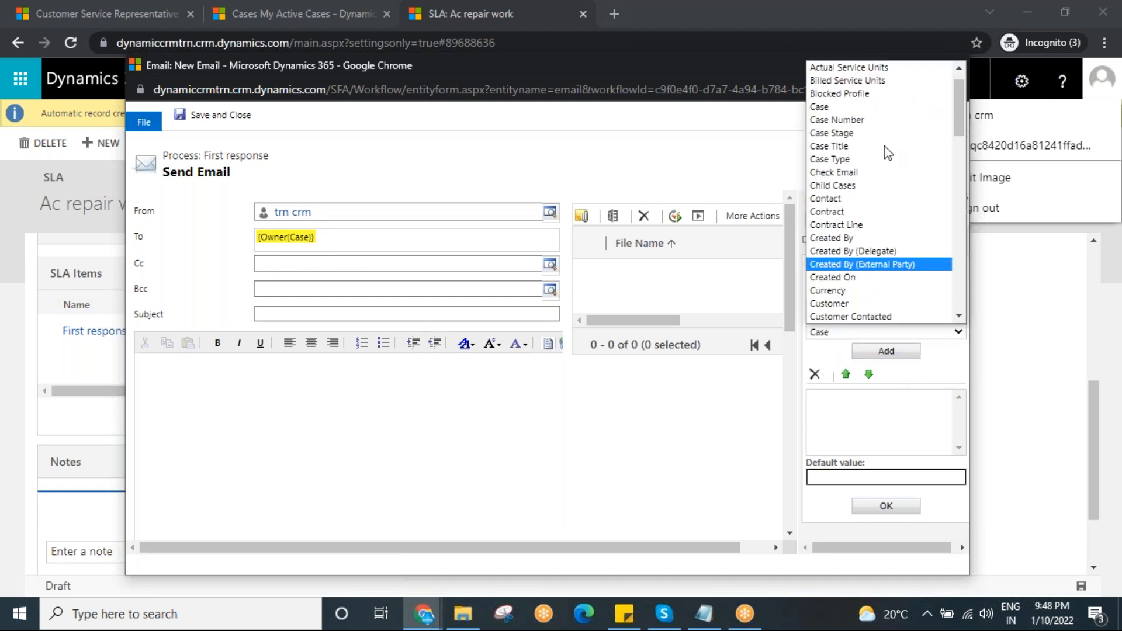
left_click(857, 122)
left_click(874, 353)
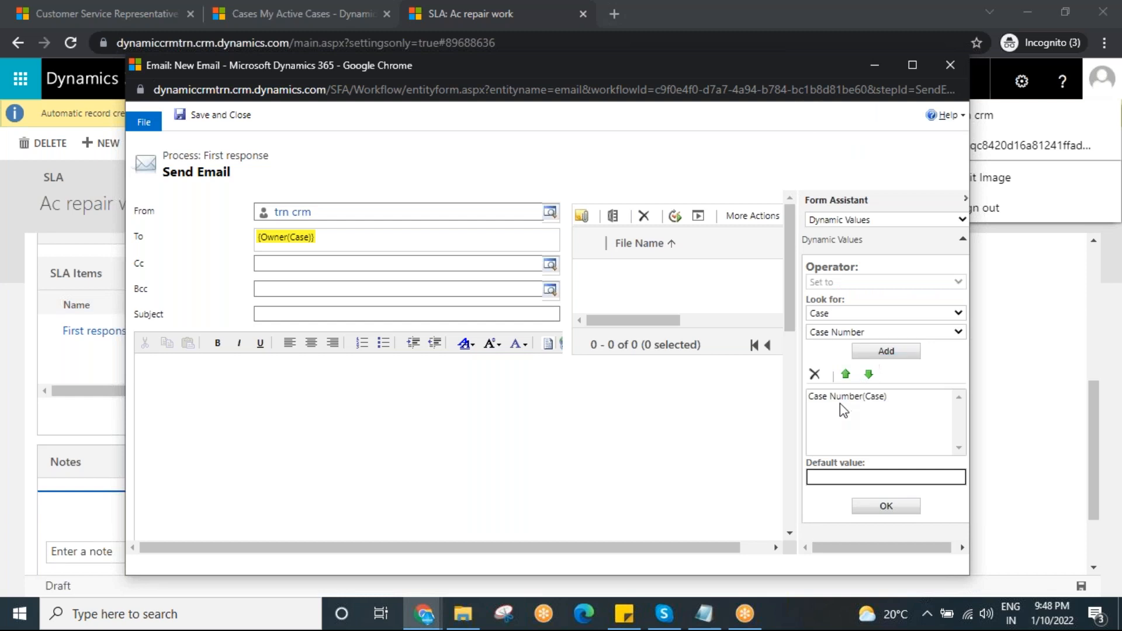
left_click(881, 507)
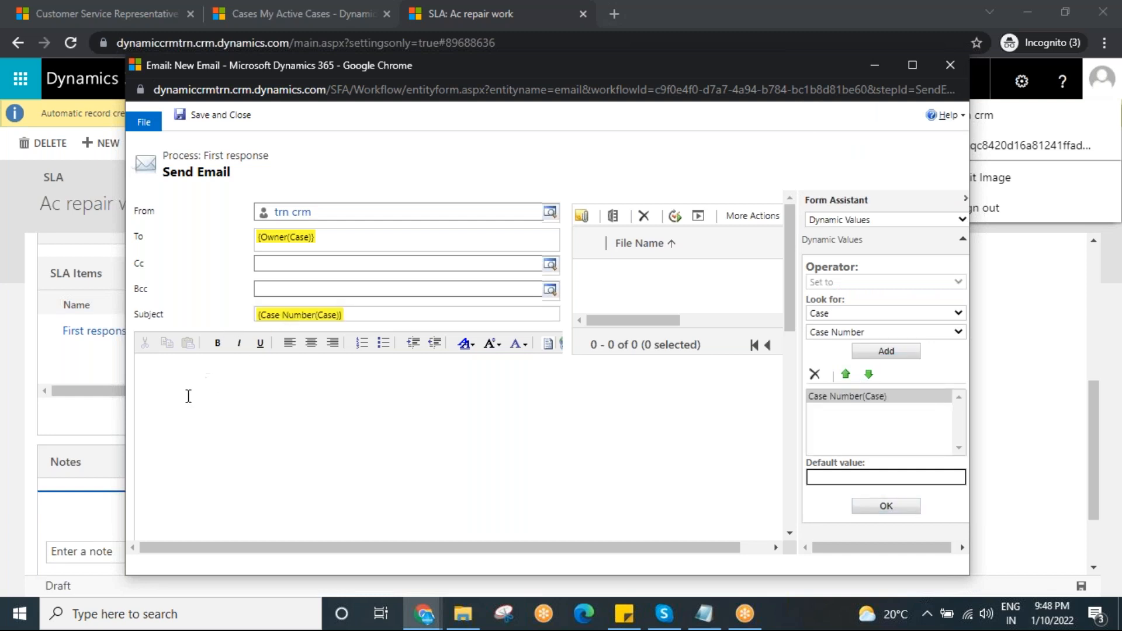
- Place the cursor in the body and browse the case field list
left_click(194, 379)
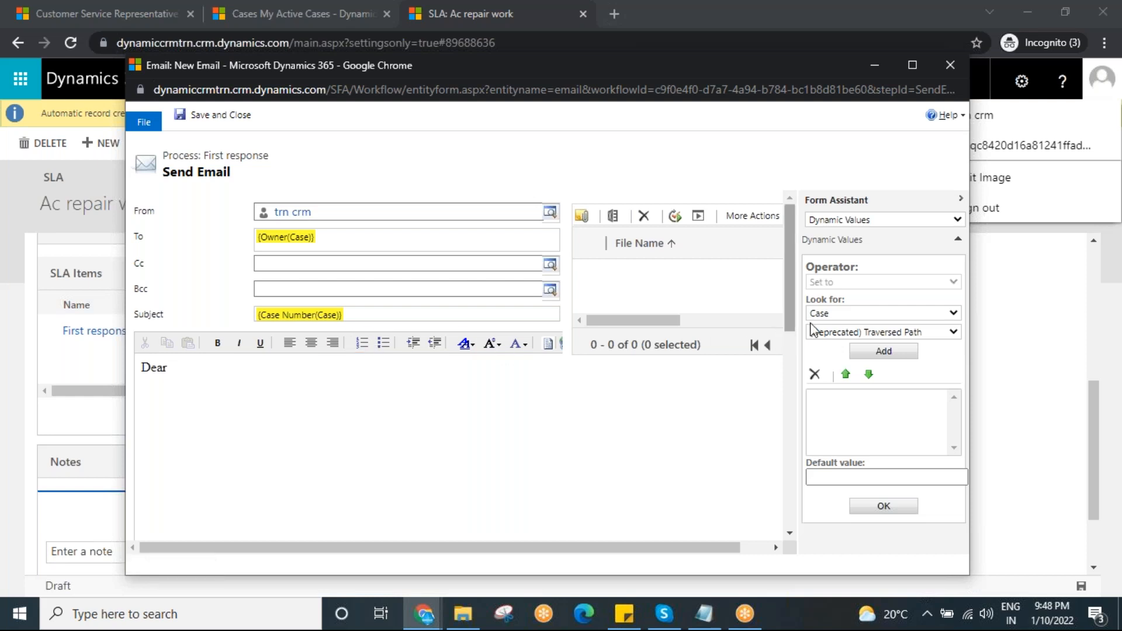
left_click(836, 331)
scroll(859, 292, "down", 10)
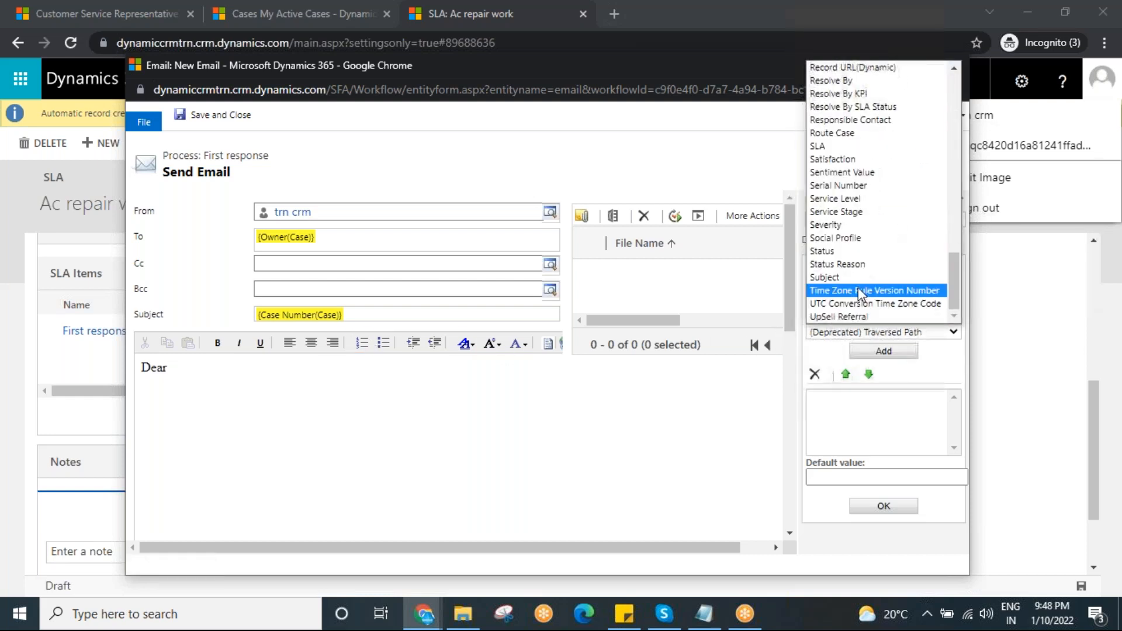
scroll(883, 271, "up", 10)
scroll(884, 281, "down", 10)
scroll(882, 287, "up", 10)
left_click(923, 338)
left_click(860, 334)
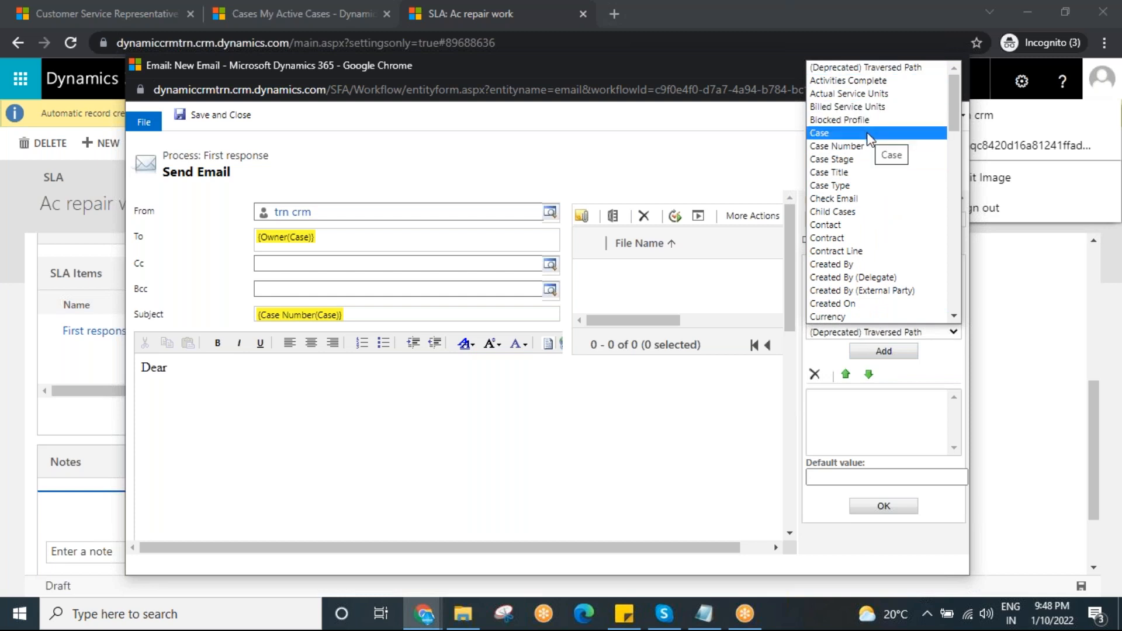
- Type the body message 'below case not yet acknowldged.please take cae' and append ---Warning to the subject
left_click(215, 369)
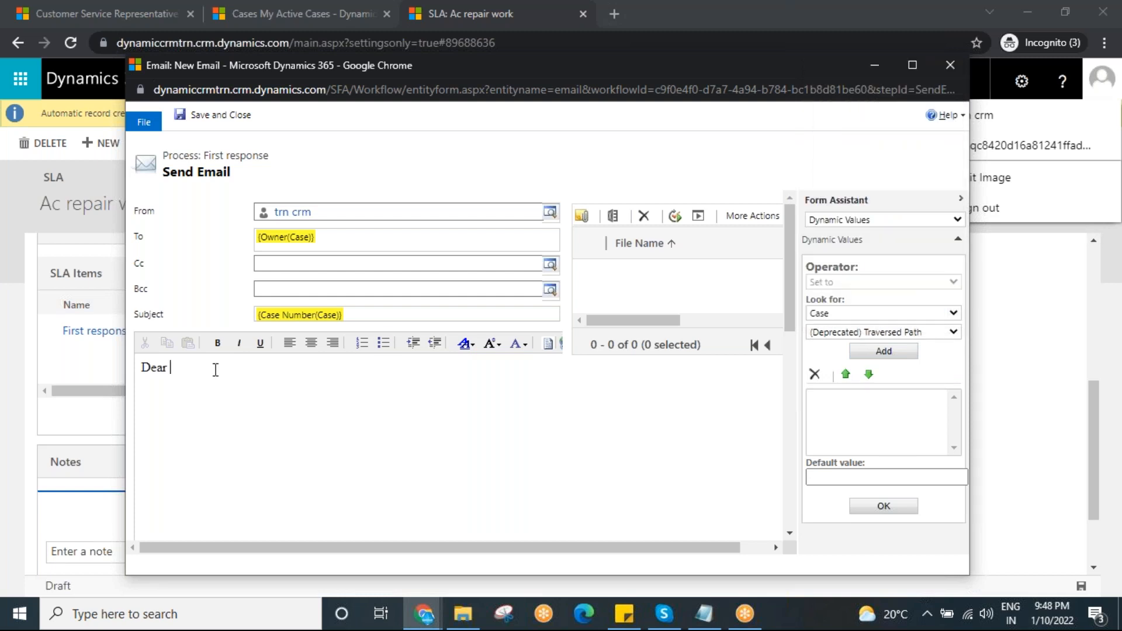
type("ser,")
key("Return")
key("Return")
type("Theb beo")
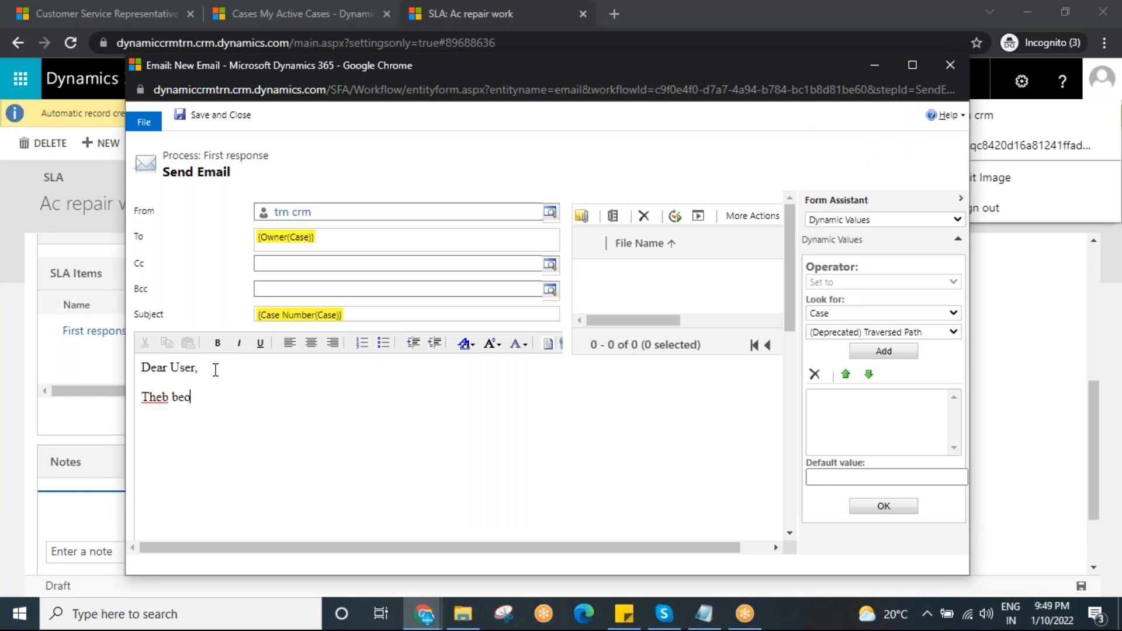
key("BackSpace")
key("BackSpace")
key("BackSpace")
key("BackSpace")
key("BackSpace")
type("below case not yet acknowldged.ple")
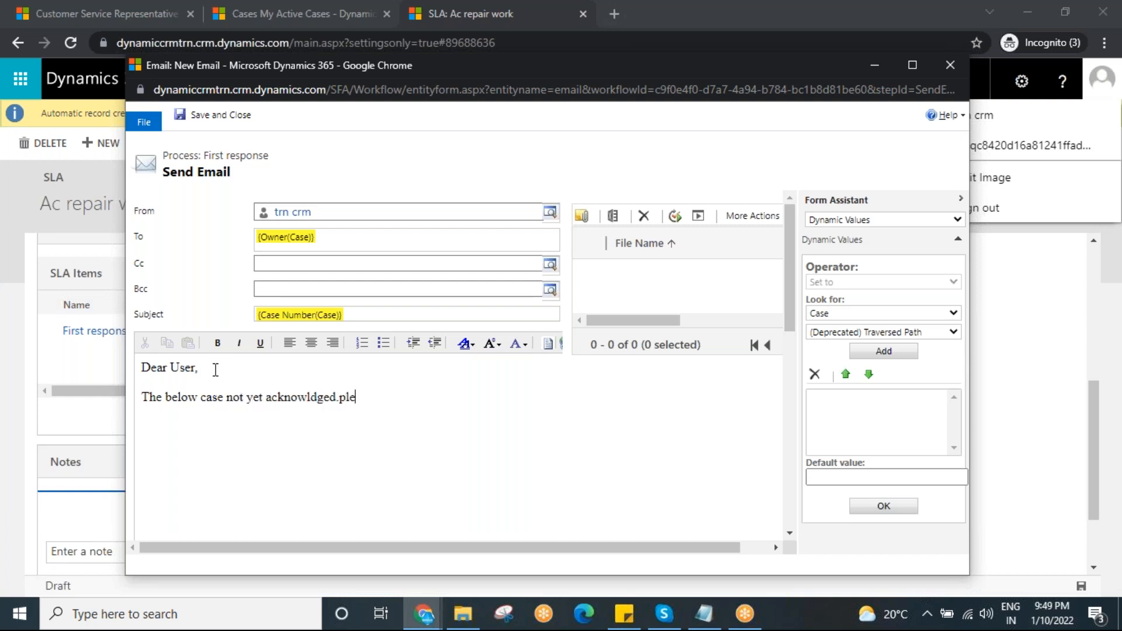
type("ase take cae.")
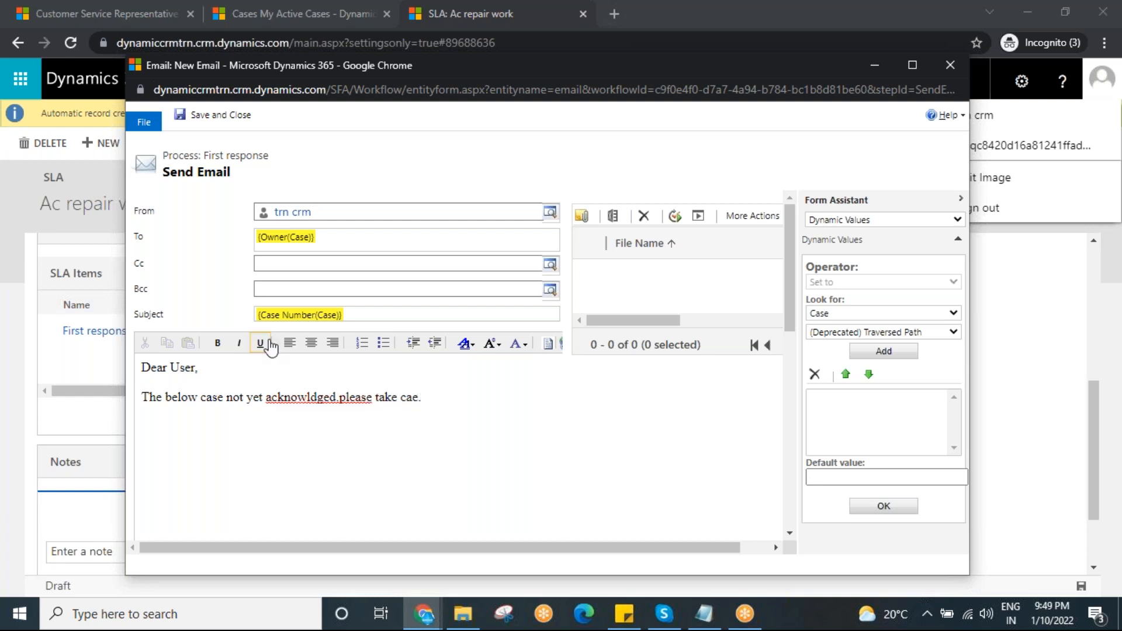
left_click(366, 315)
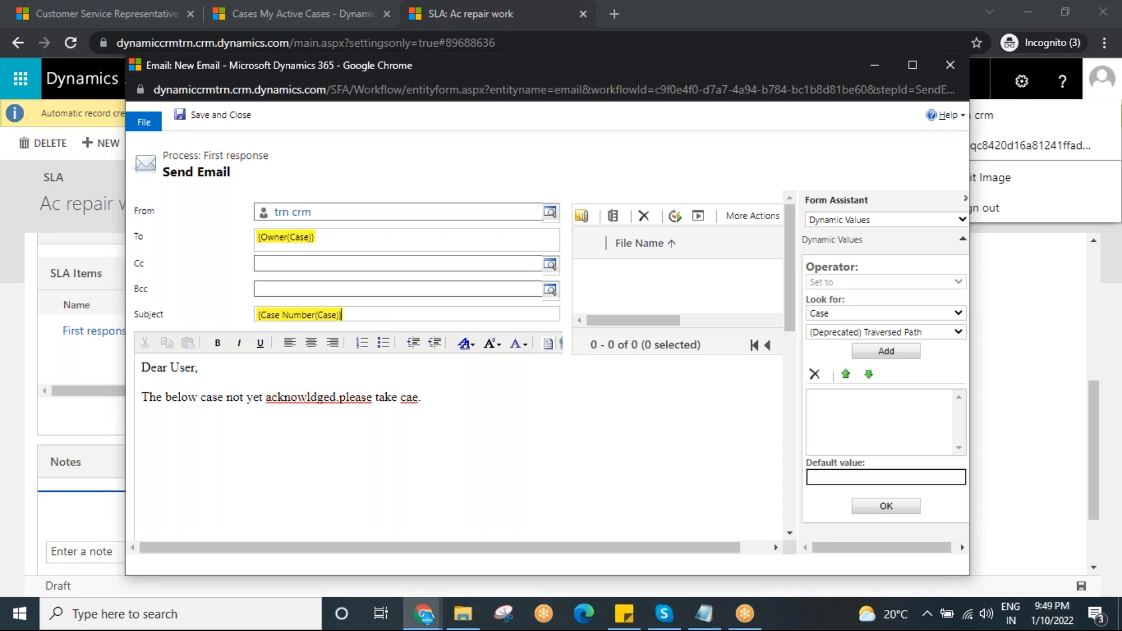
type("---Warning")
- Save the warning email, return to the SLA item, and add a Send Email failure step
left_click(222, 115)
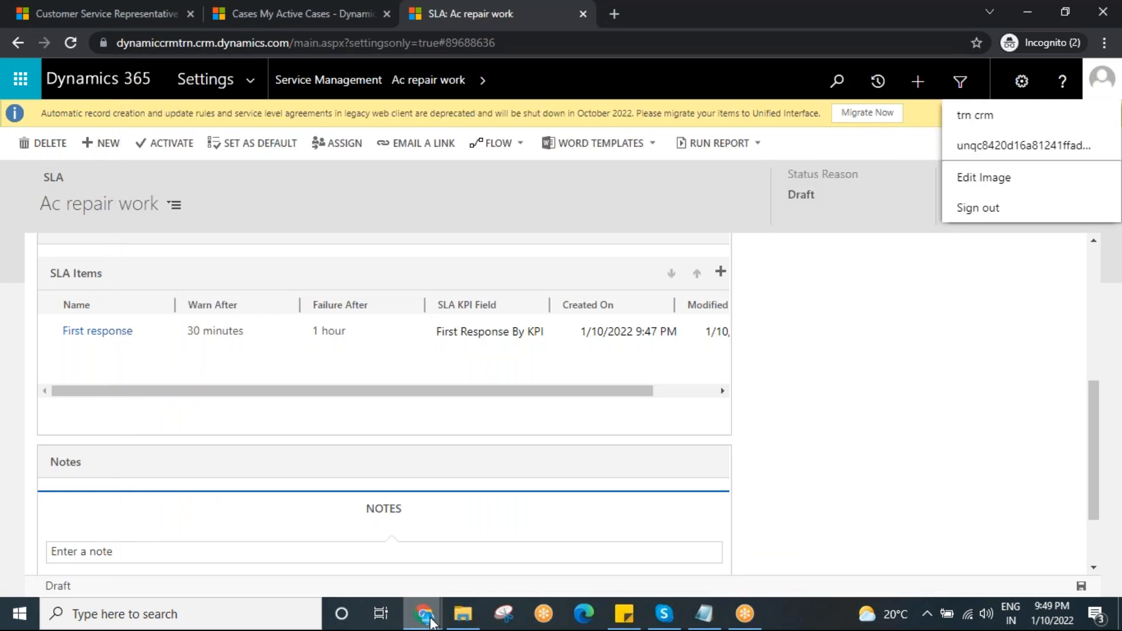
left_click(424, 614)
left_click(637, 547)
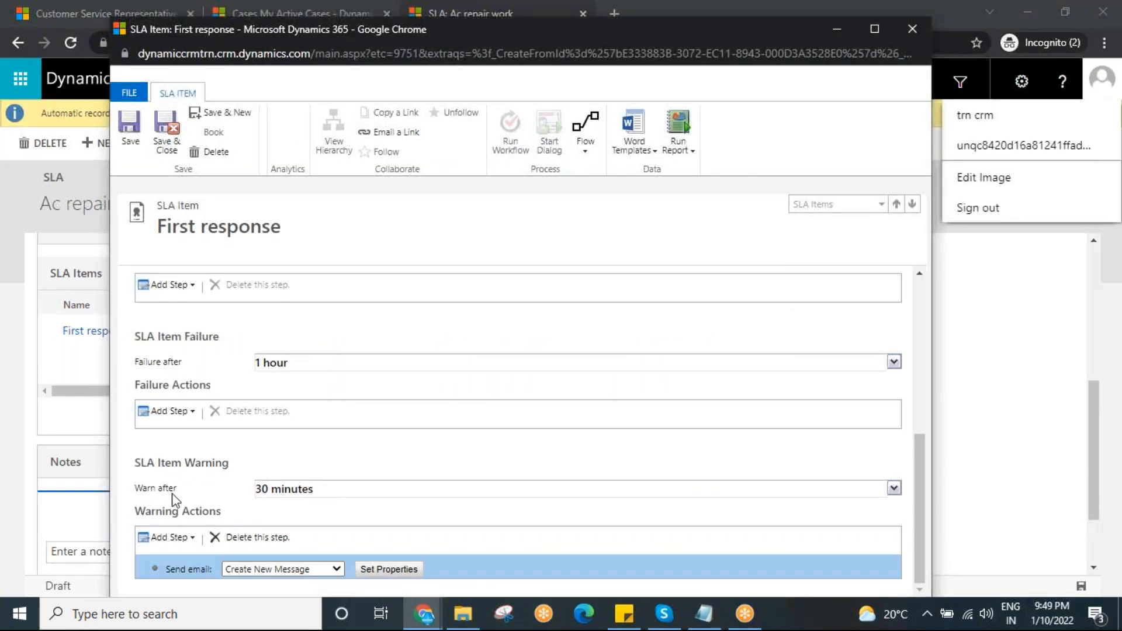
scroll(252, 416, "up", 7)
left_click(558, 407)
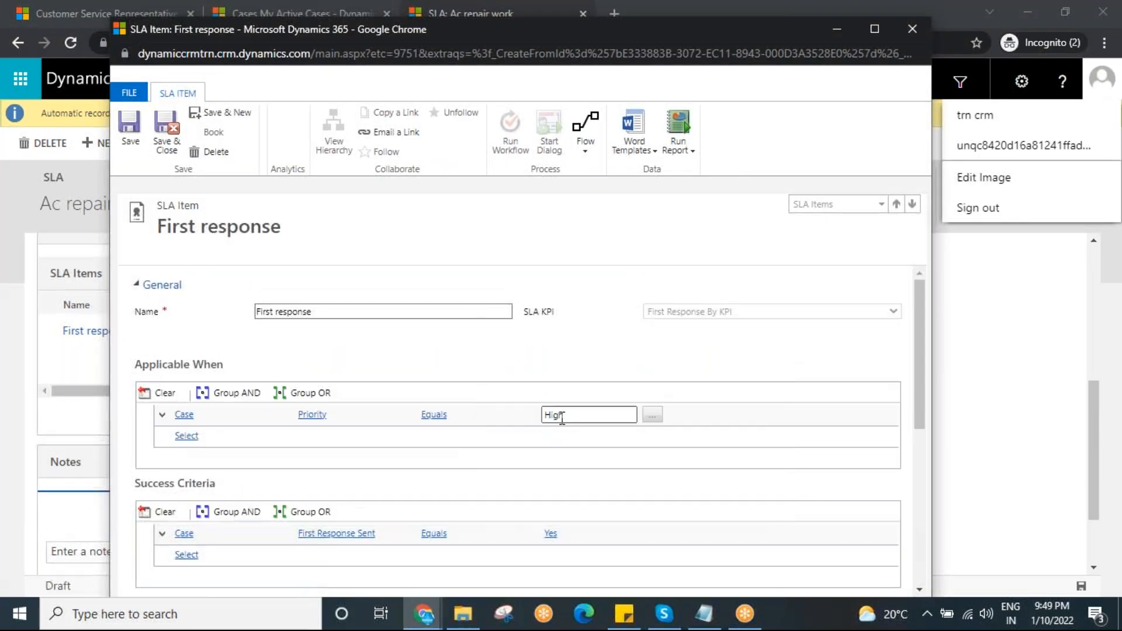
scroll(562, 418, "down", 8)
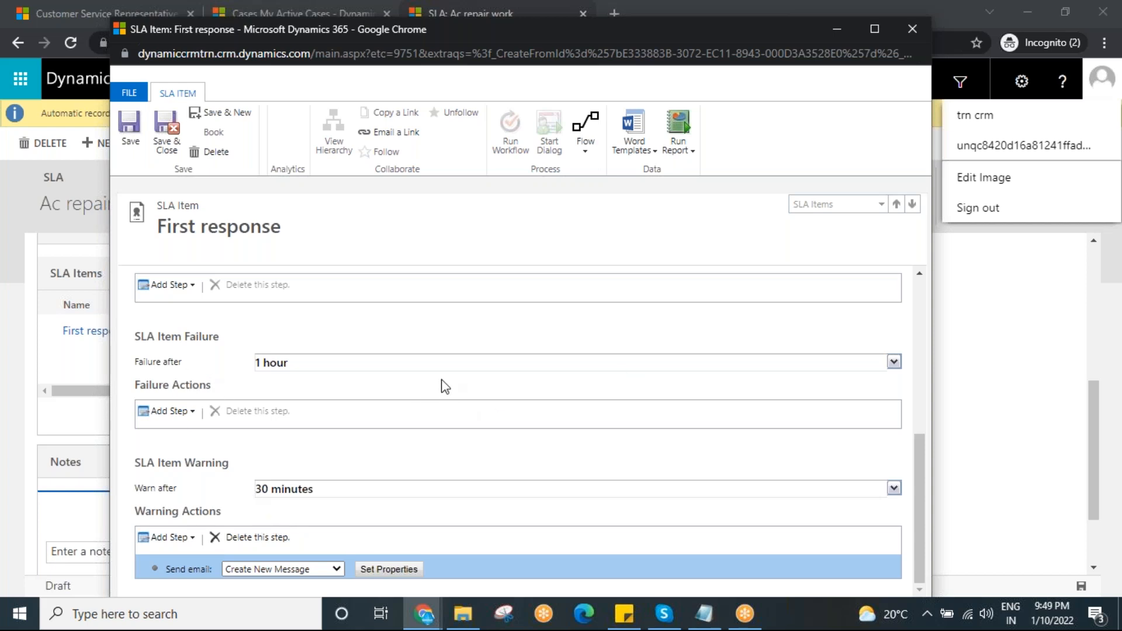
left_click(191, 415)
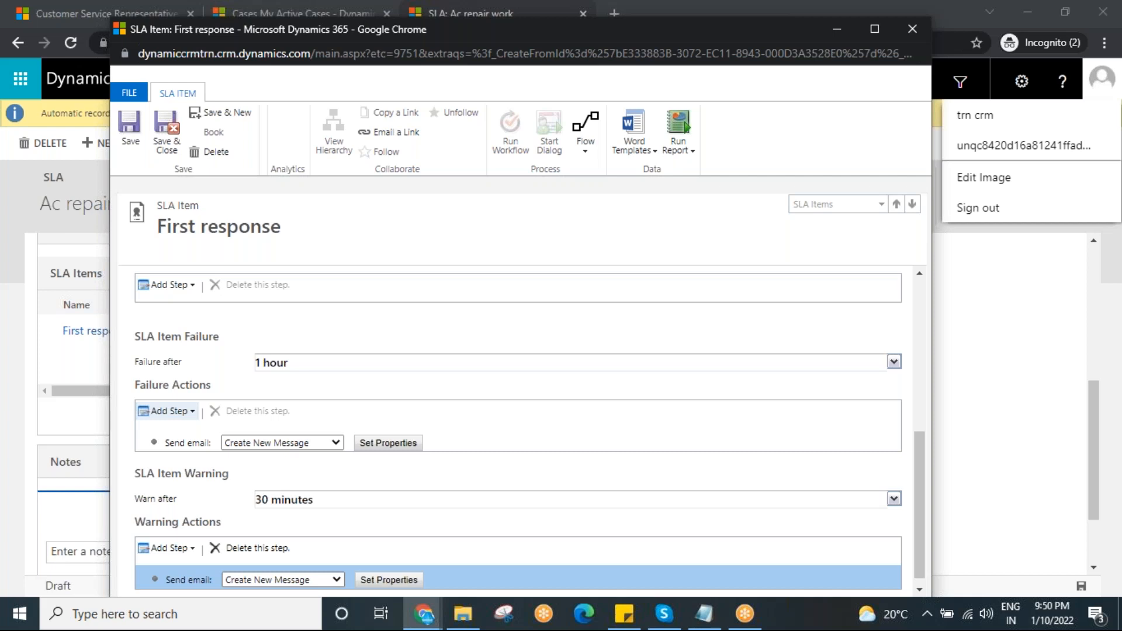
- Open the failure email's properties and set From to Owner(Case)
left_click(389, 445)
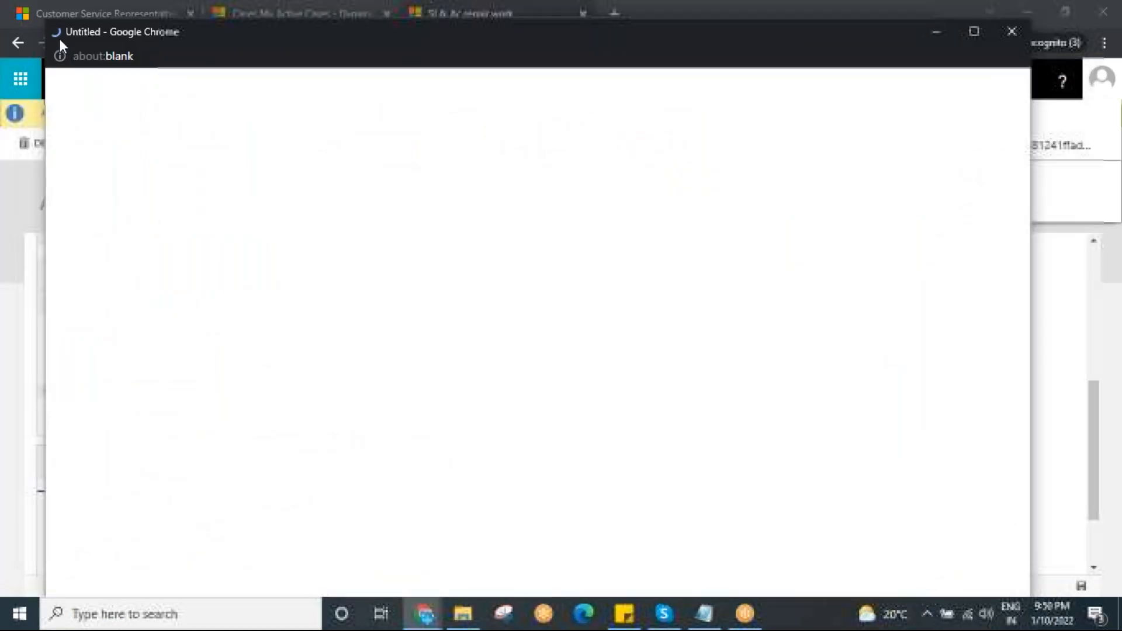
left_click_drag(199, 139, 108, 53)
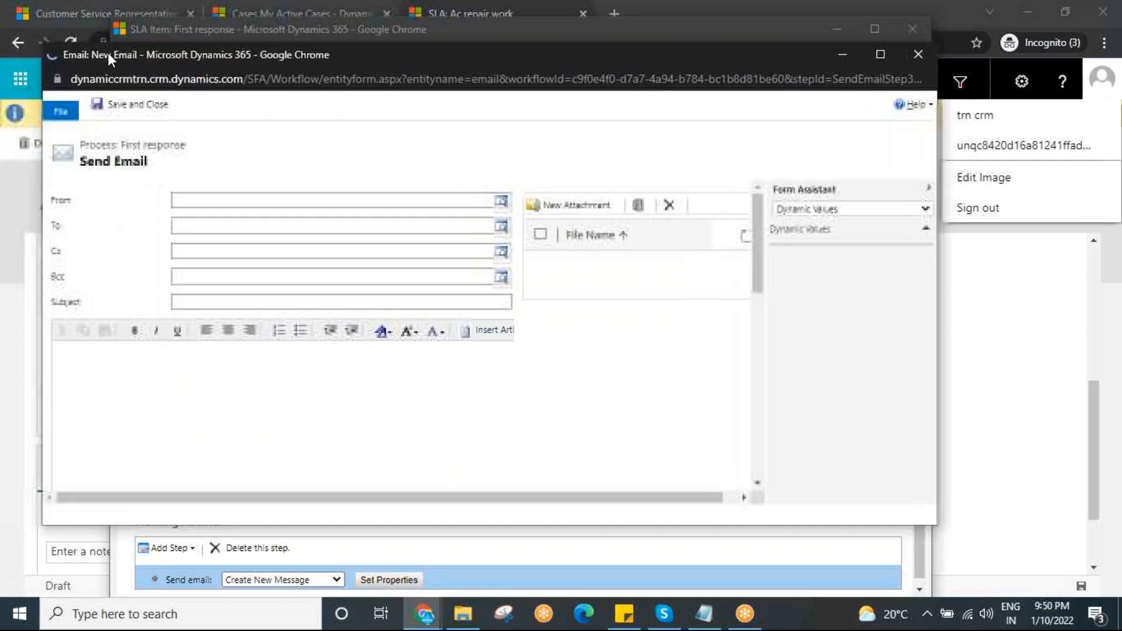
left_click(201, 202)
left_click(852, 321)
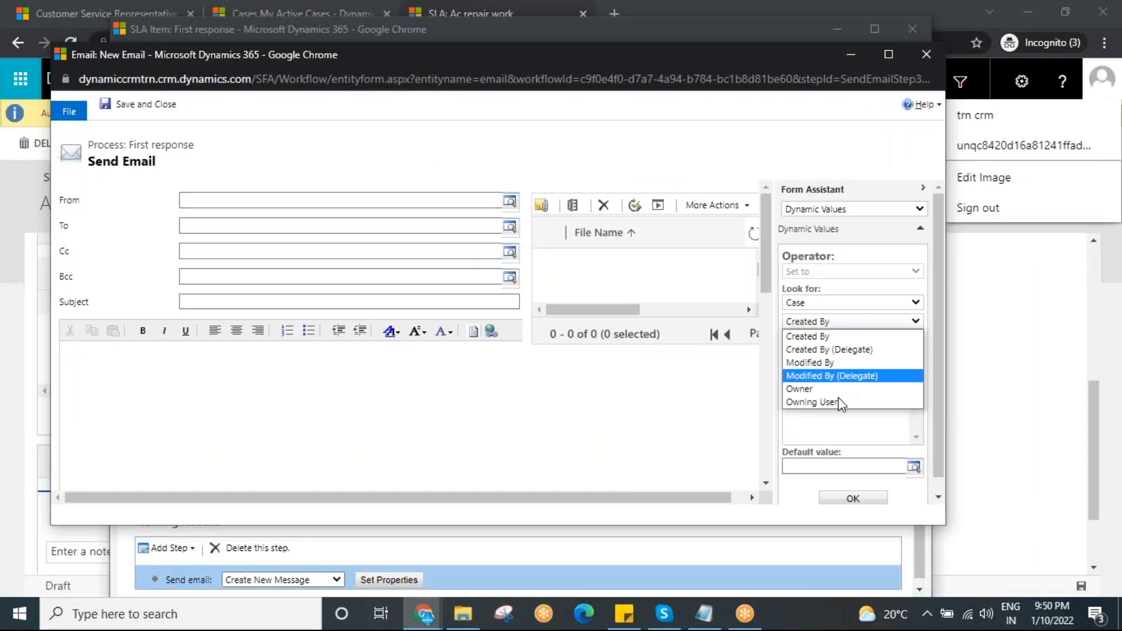
left_click(842, 389)
left_click(857, 342)
left_click(818, 387)
left_click(853, 498)
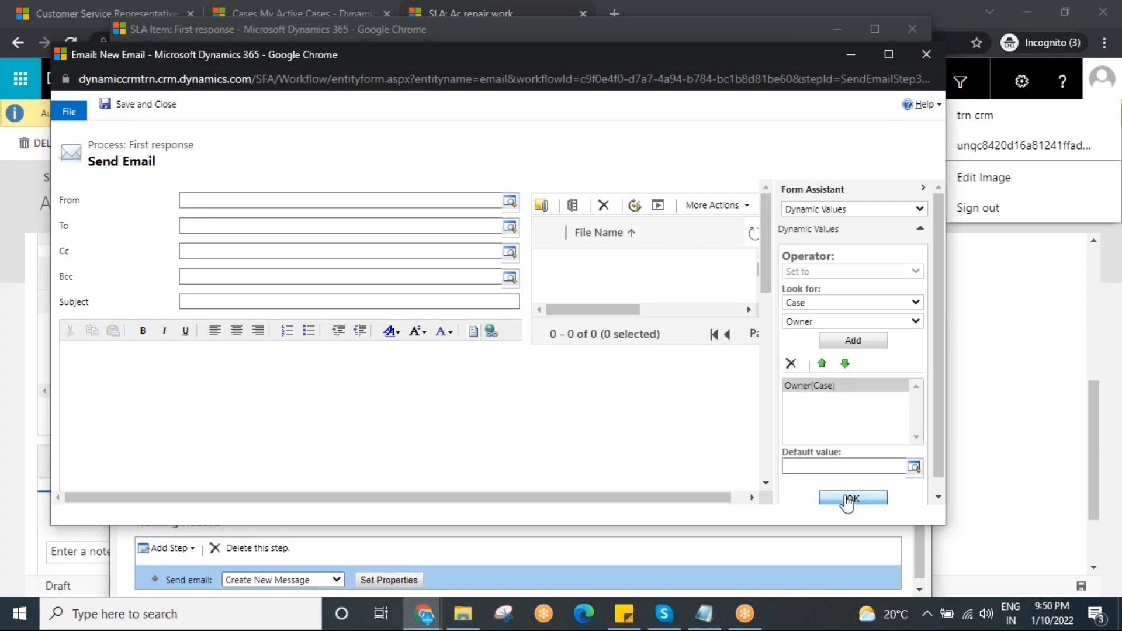
- Set the failure email's To field to Owner(Case)
left_click(200, 233)
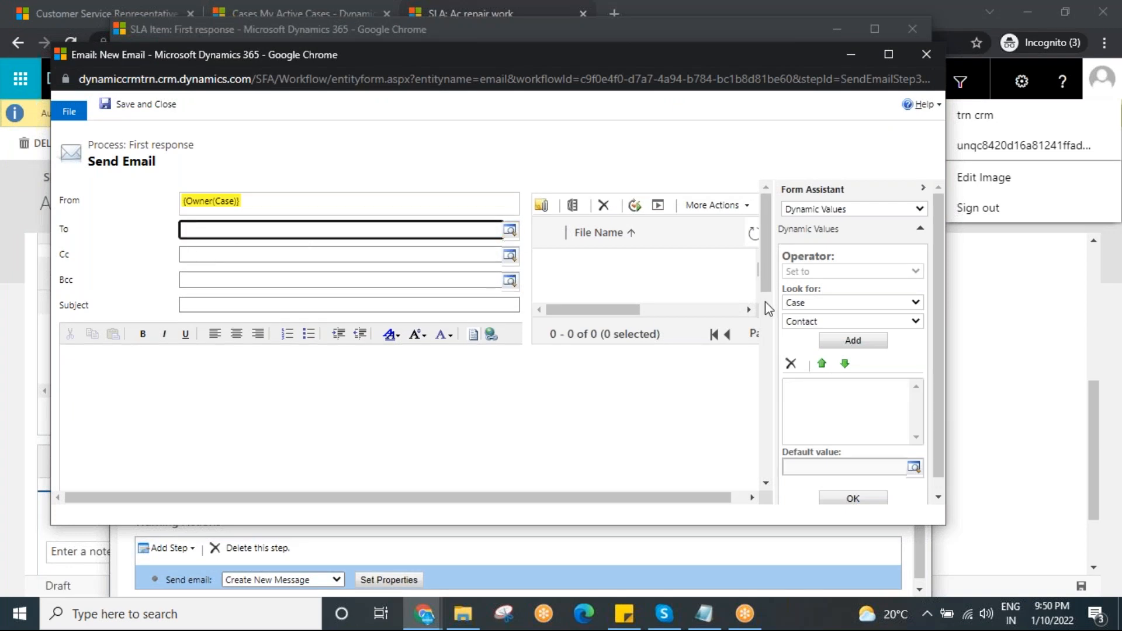
left_click(815, 322)
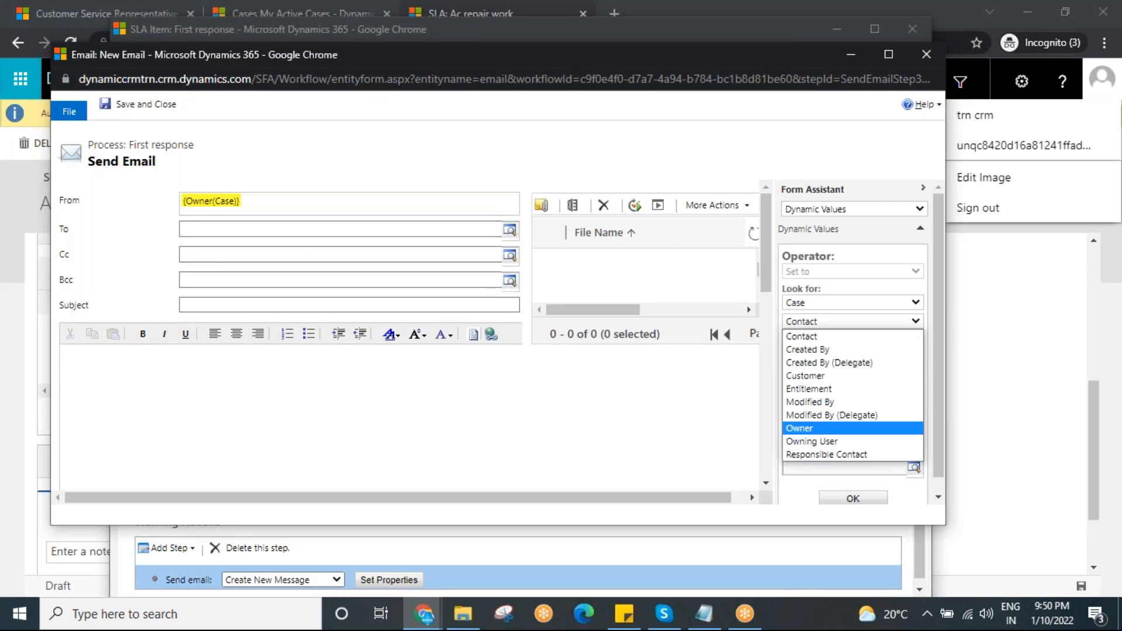
left_click(819, 429)
left_click(854, 341)
left_click(818, 387)
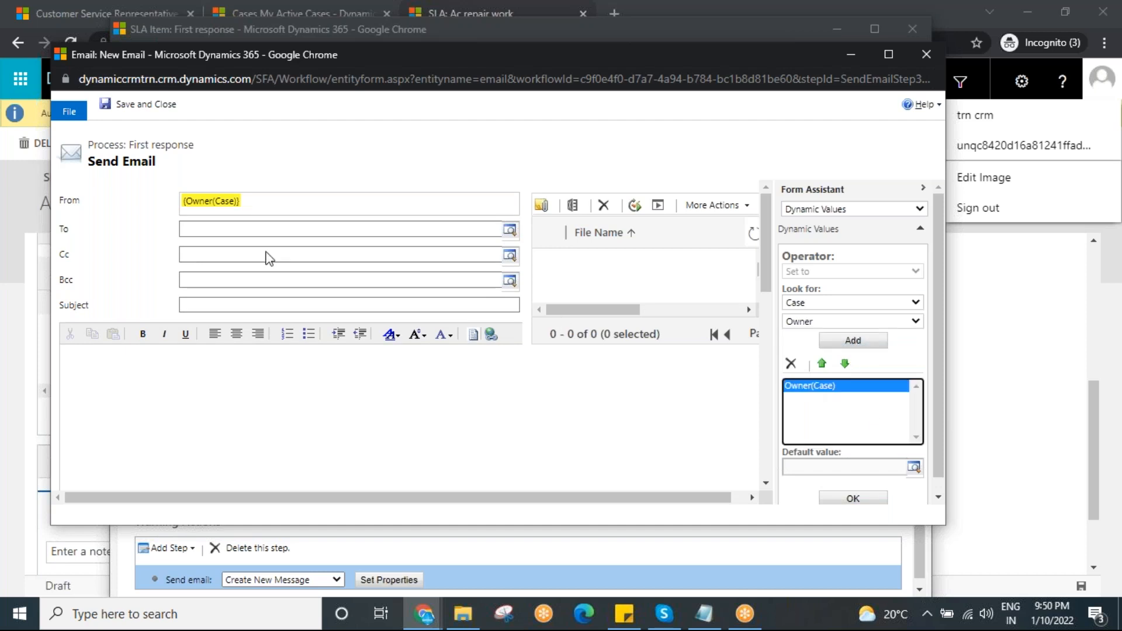
left_click(212, 232)
left_click(855, 342)
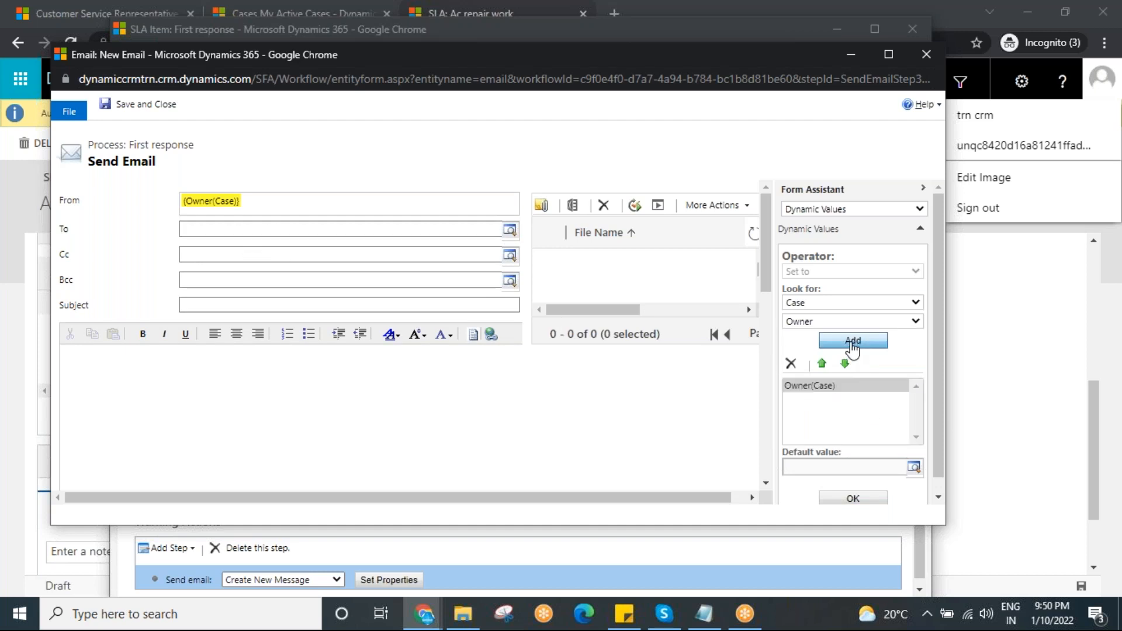
left_click(854, 498)
- Enter subject 'Case Acknoledge ment failed' and placeholder body text 'xdfgdfgdfg'
left_click(201, 307)
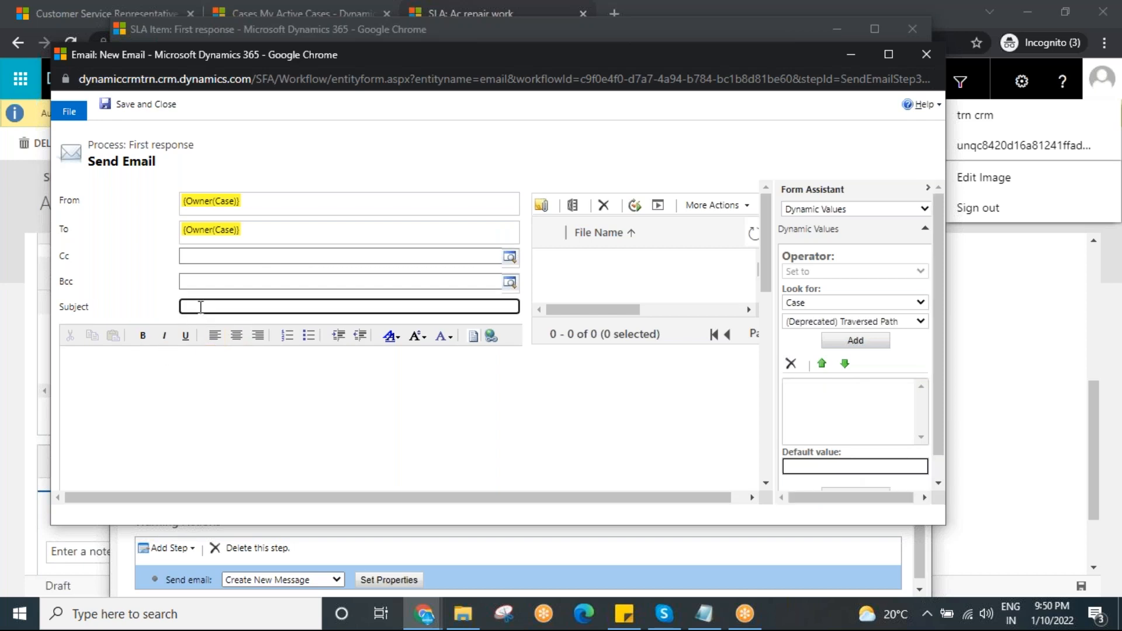
type("Case Acknoledge ment failed")
left_click(127, 374)
type("xdfgdfgdfg")
left_click(141, 105)
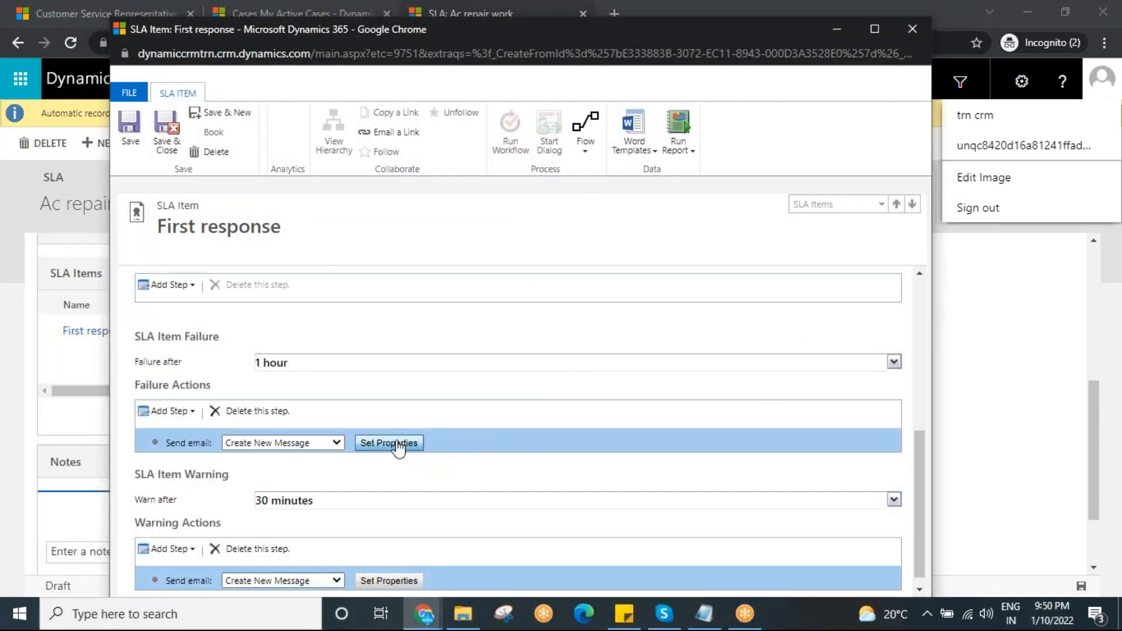
left_click(398, 444)
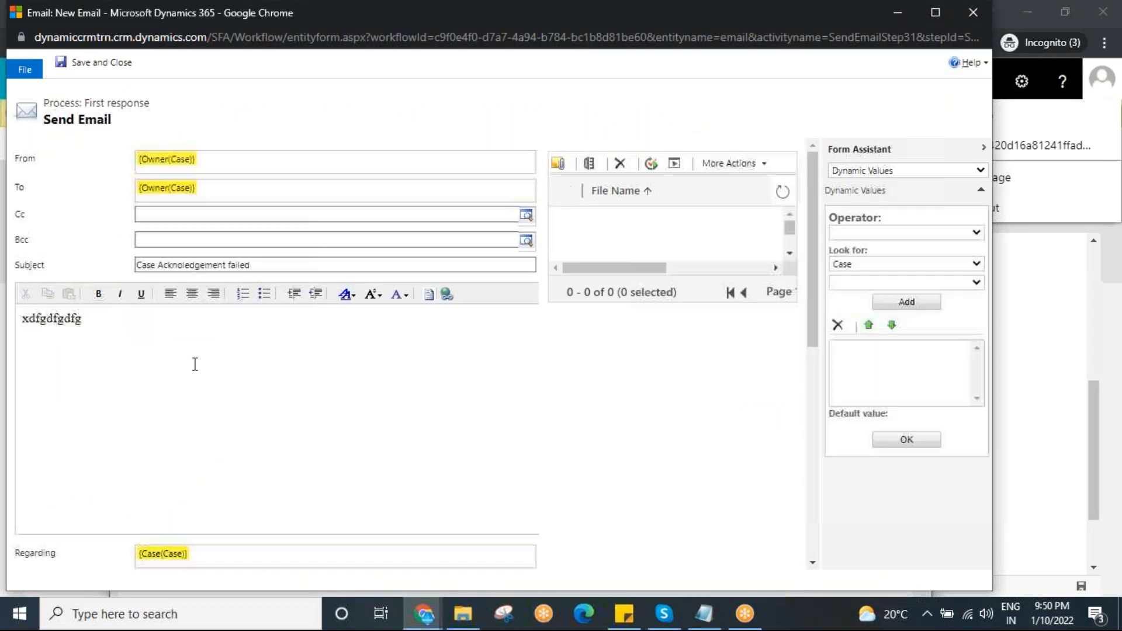
- Insert a body hyperlink displaying the case Serial Number and linking to Record URL(Dynamic)
left_click(99, 318)
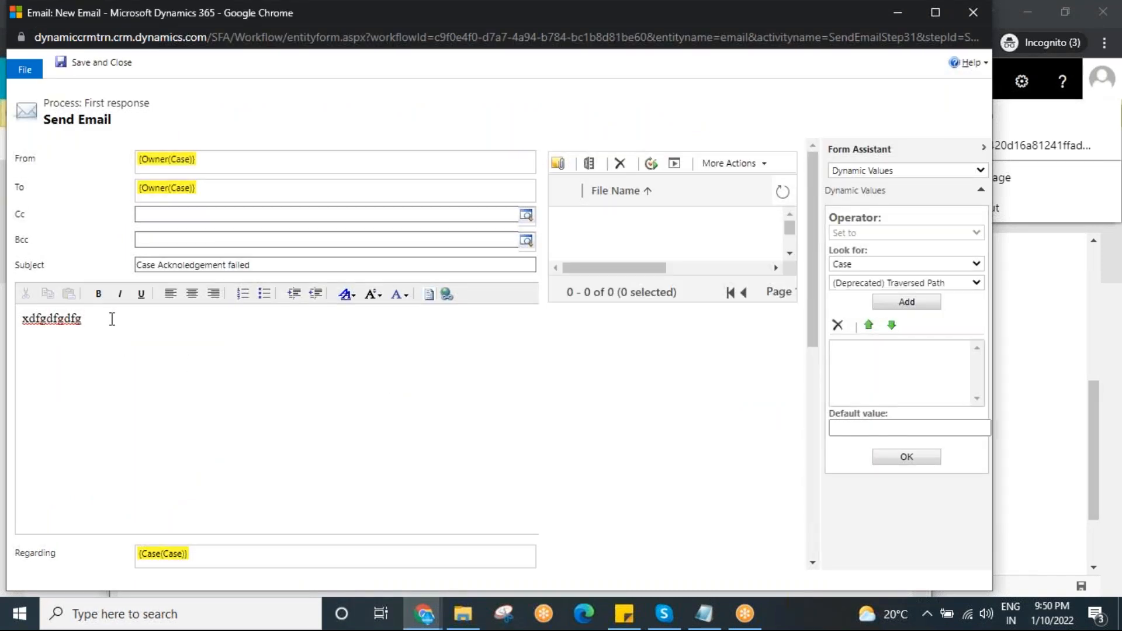
left_click(447, 295)
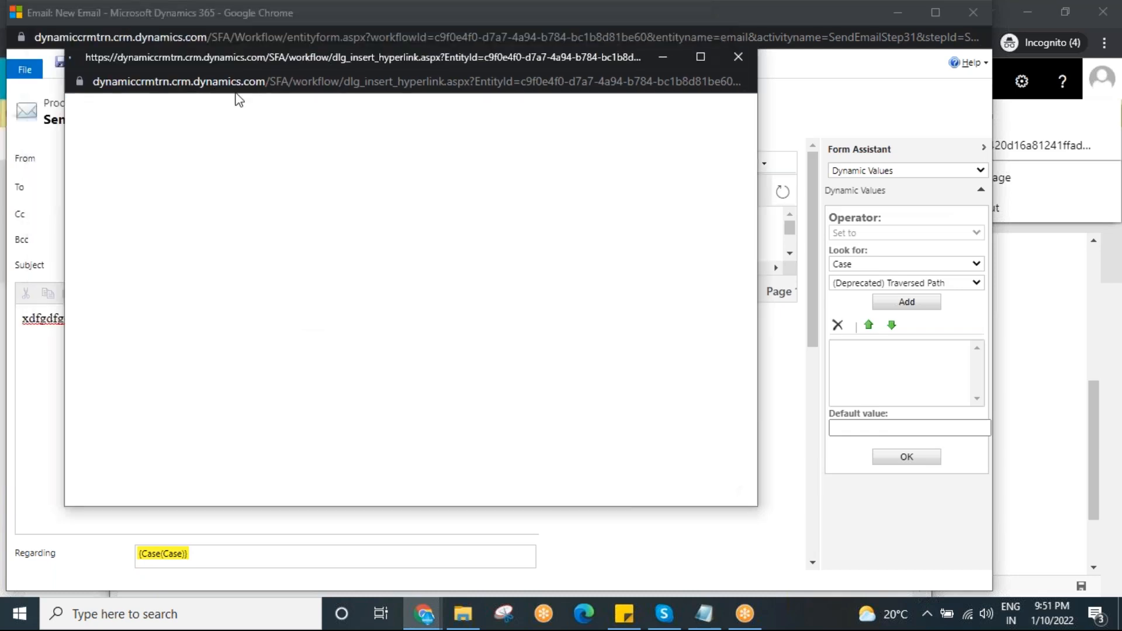
left_click_drag(334, 98, 302, 57)
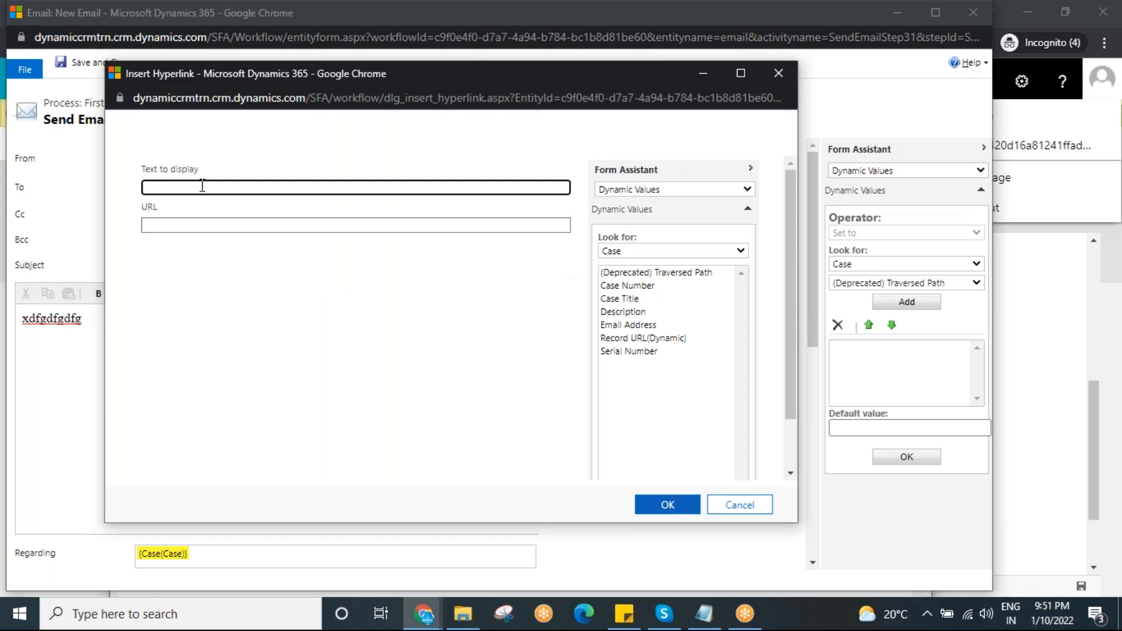
scroll(624, 303, "down", 1)
left_click(625, 303)
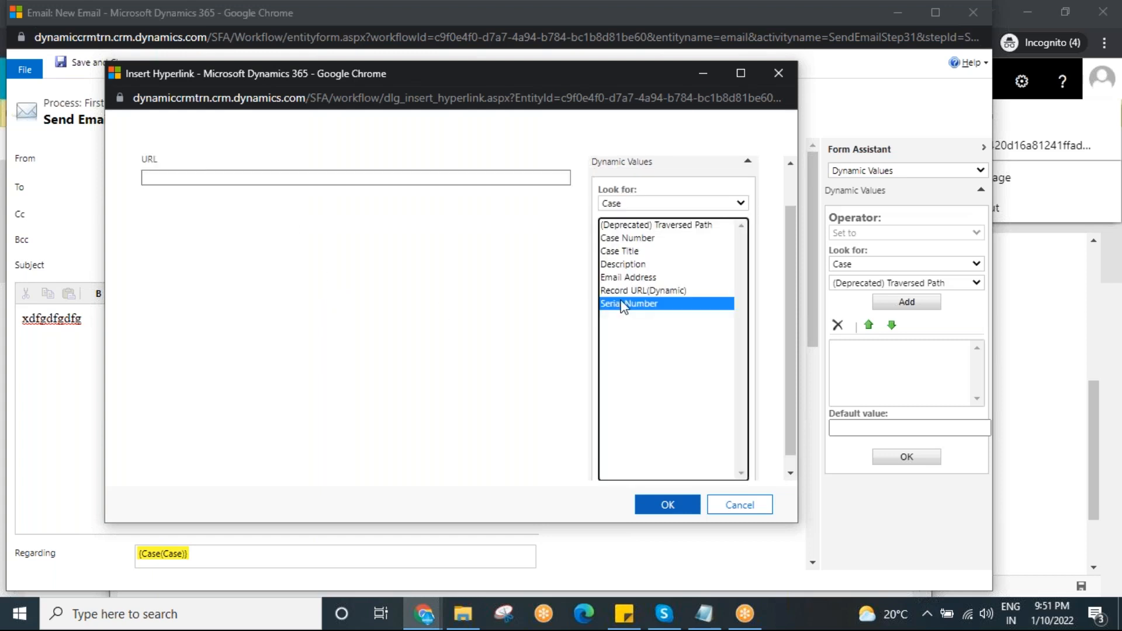
left_click(221, 228)
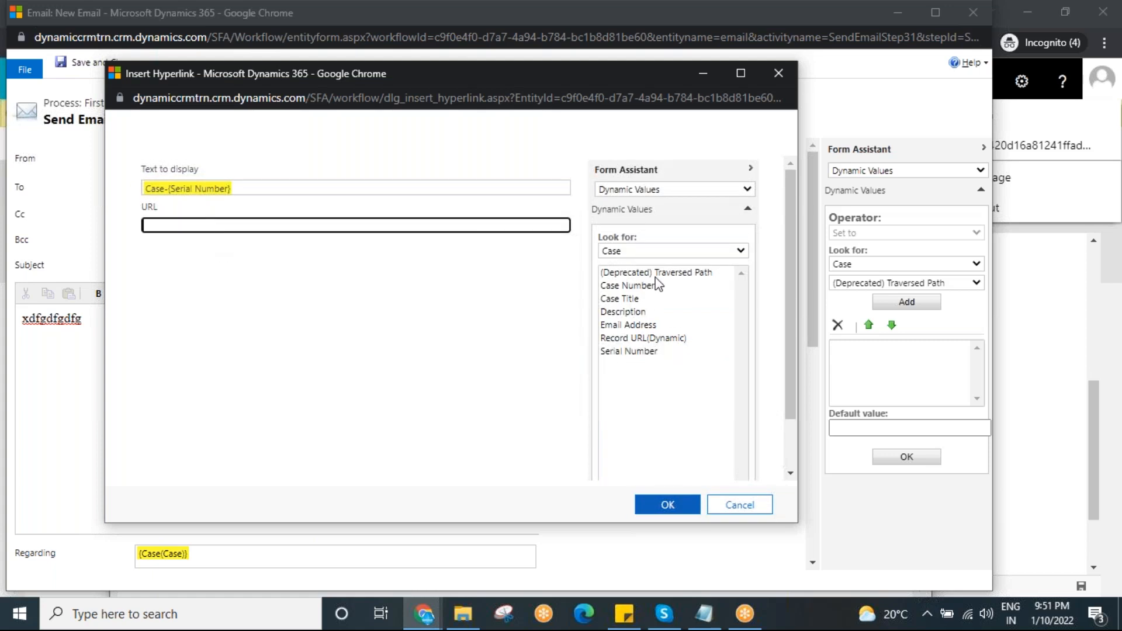
left_click(647, 340)
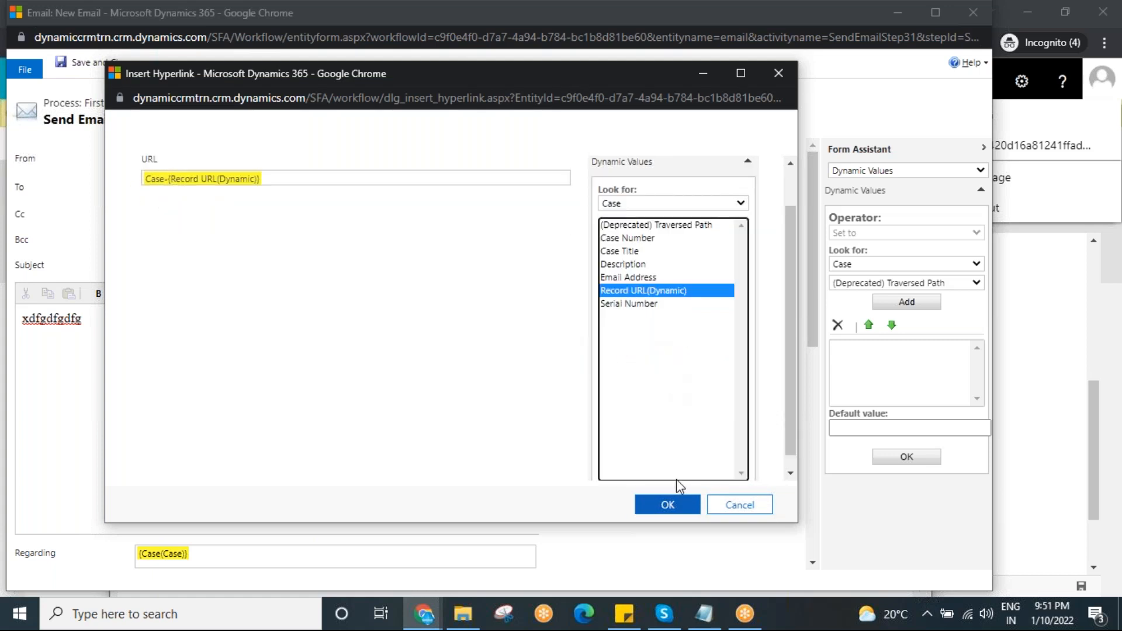
left_click(668, 505)
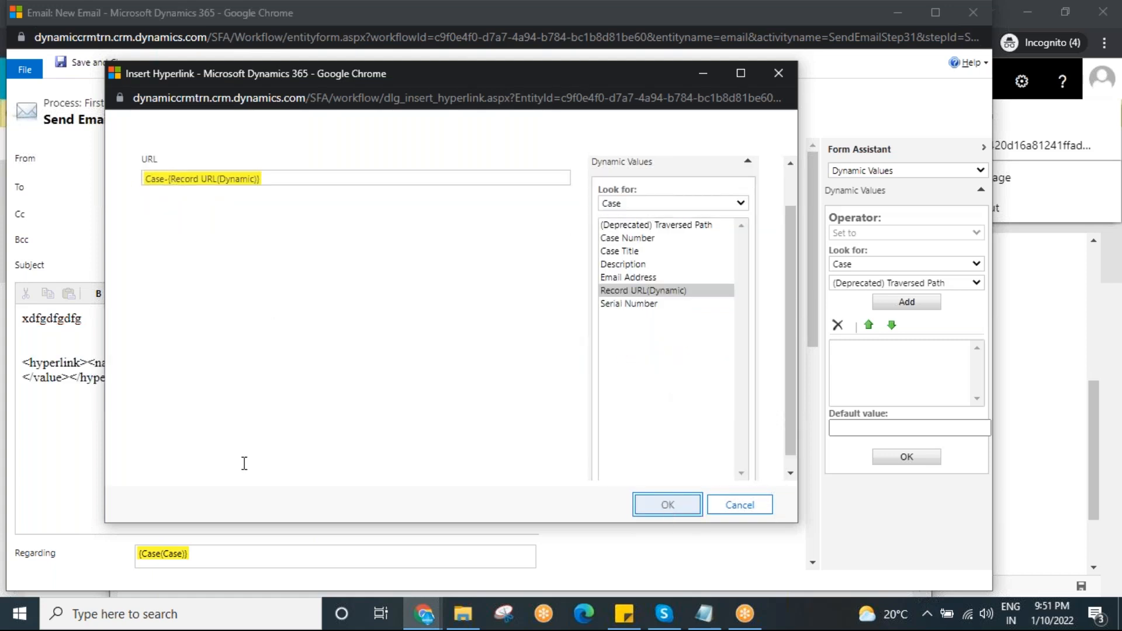
triple_click(163, 381)
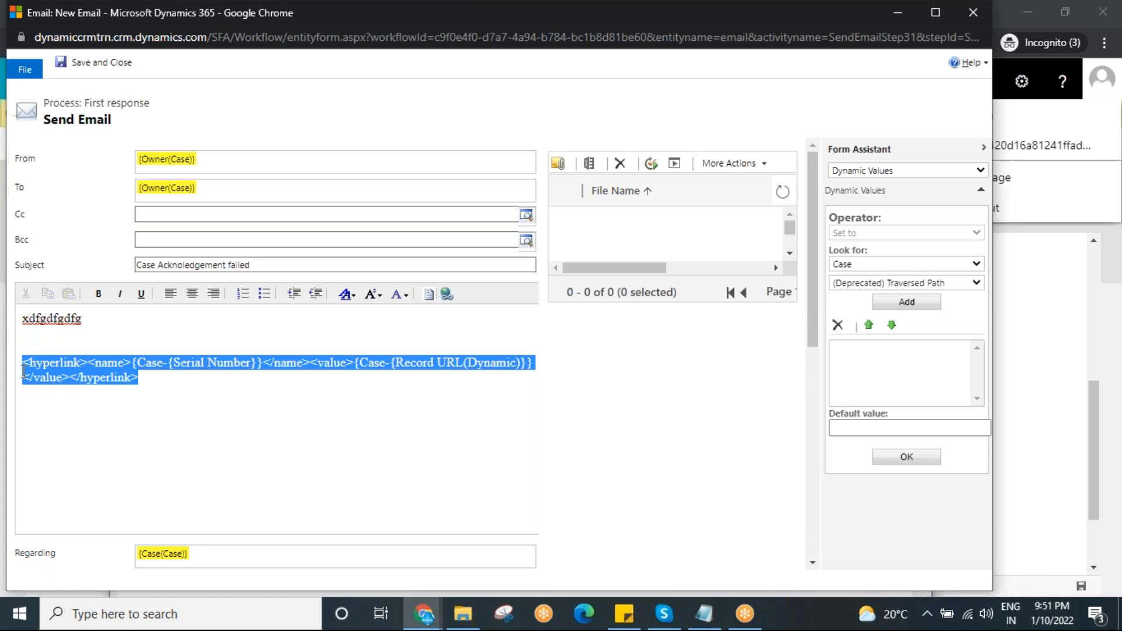
- Save and close the failure email, back on the First response SLA item form
left_click(115, 66)
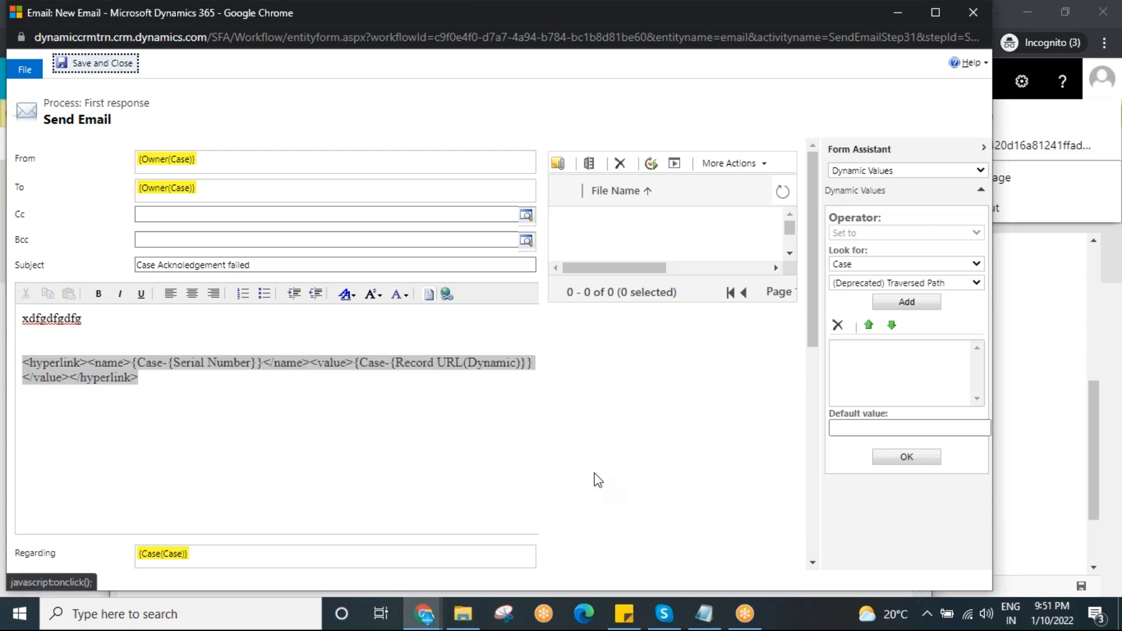
scroll(540, 485, "up", 6)
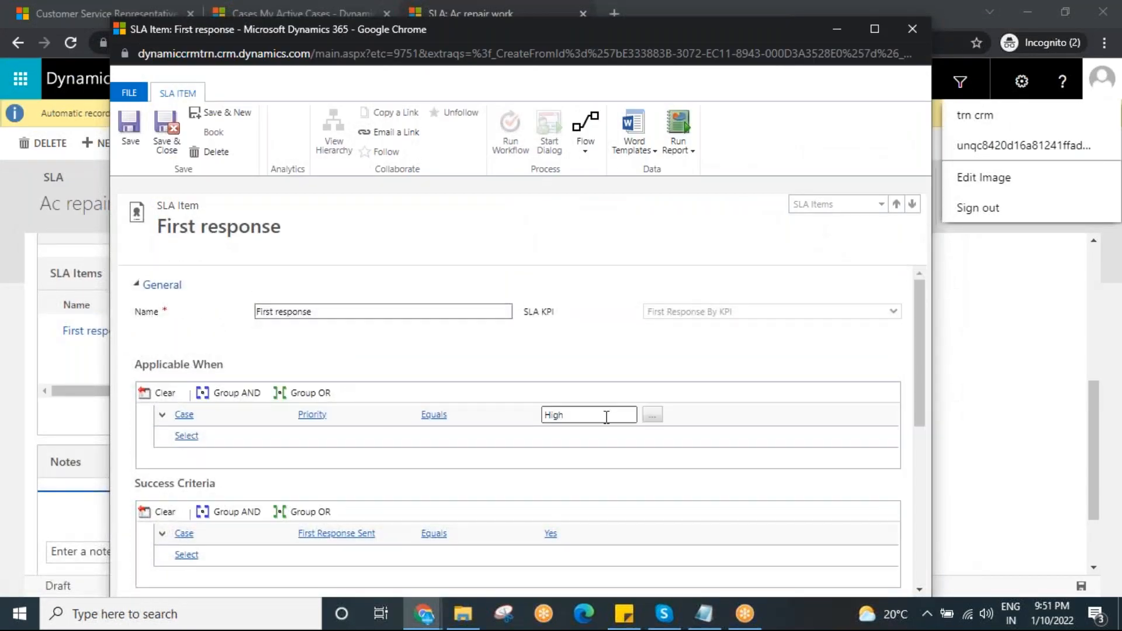
scroll(605, 424, "down", 8)
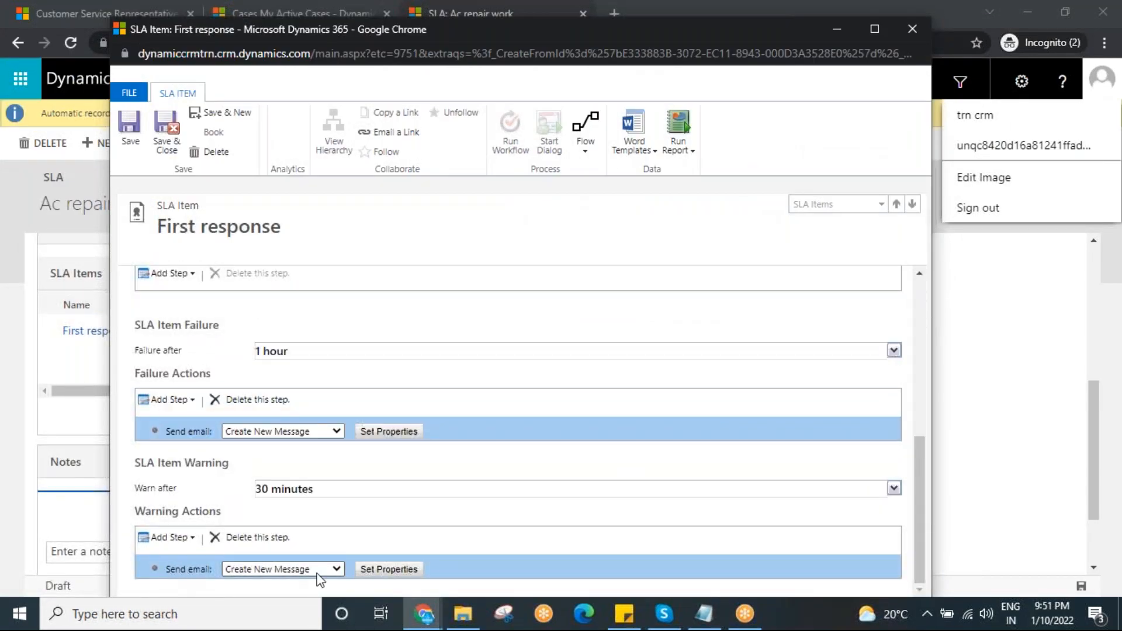
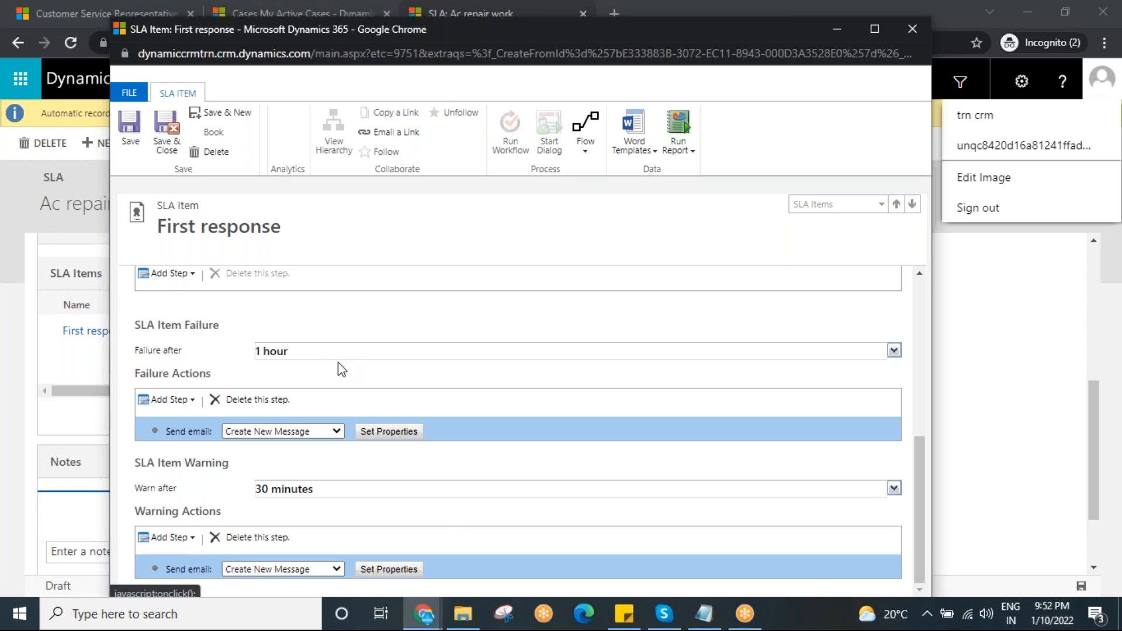
- Check the First response item's criteria: High priority, success when First Response Sent equals Yes, 1-hour failure, 30-minute warning
scroll(368, 436, "up", 5)
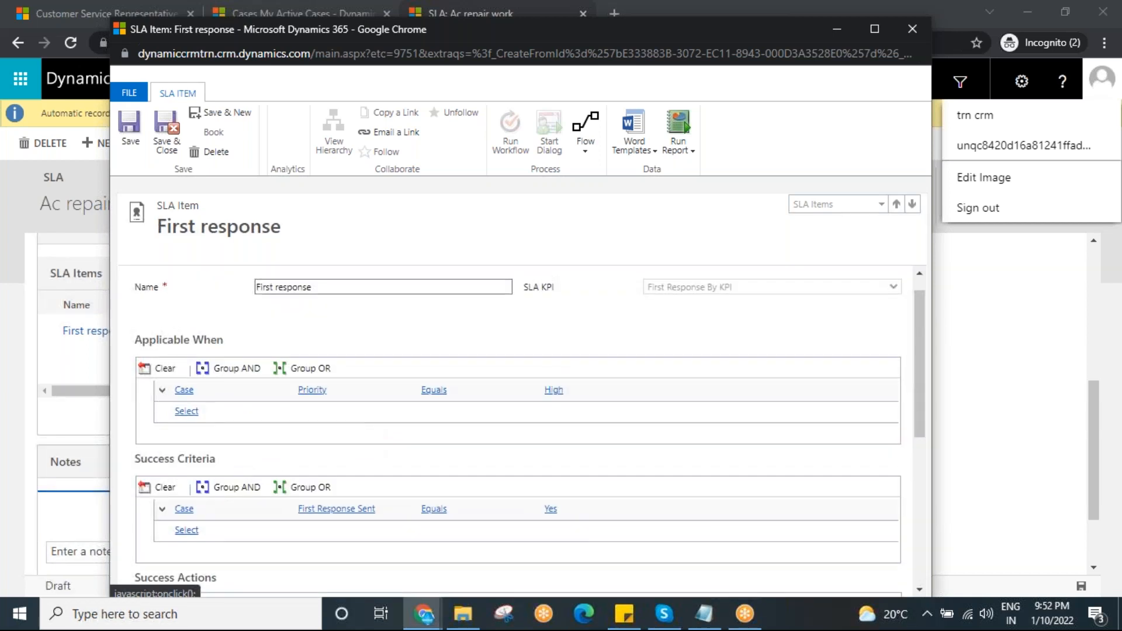
scroll(370, 437, "down", 5)
scroll(372, 436, "up", 5)
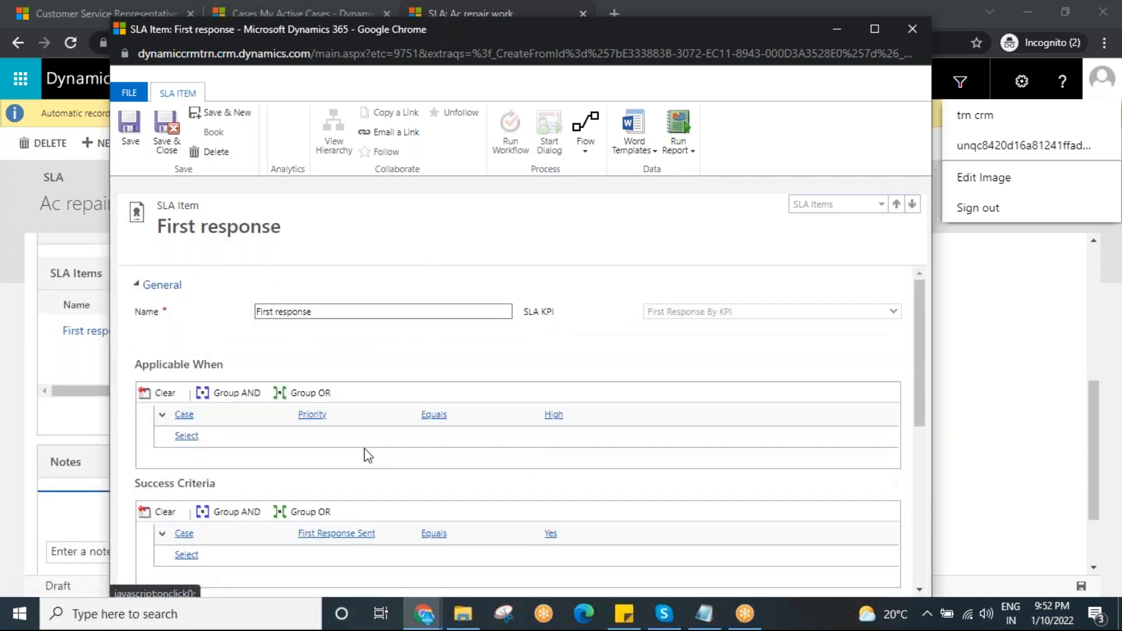
scroll(366, 451, "down", 6)
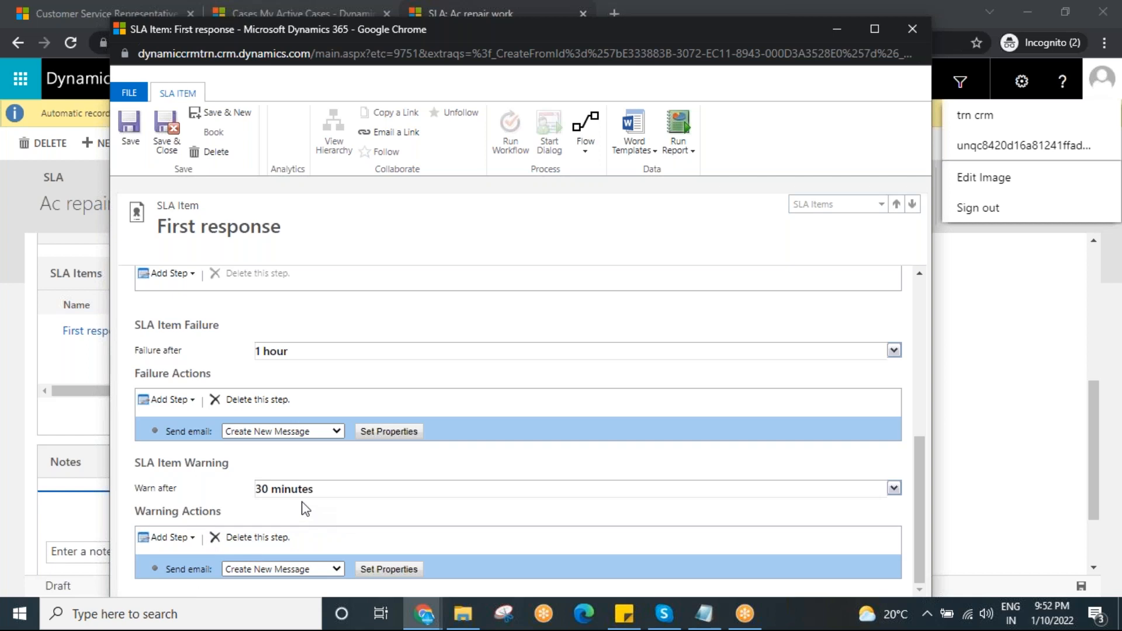
scroll(305, 507, "up", 10)
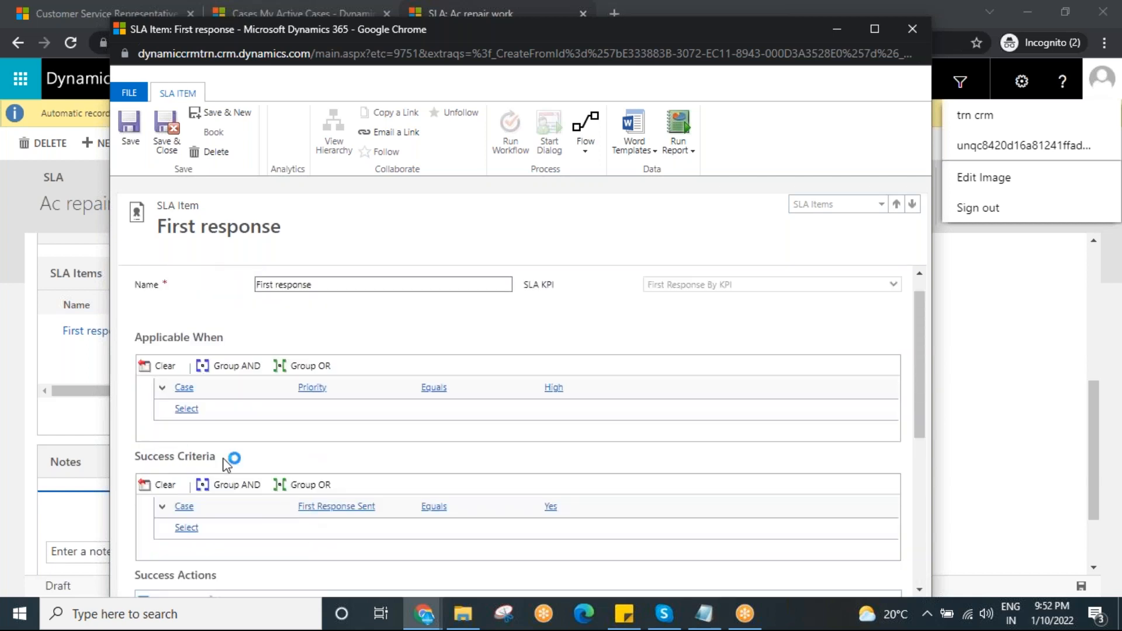
left_click(342, 507)
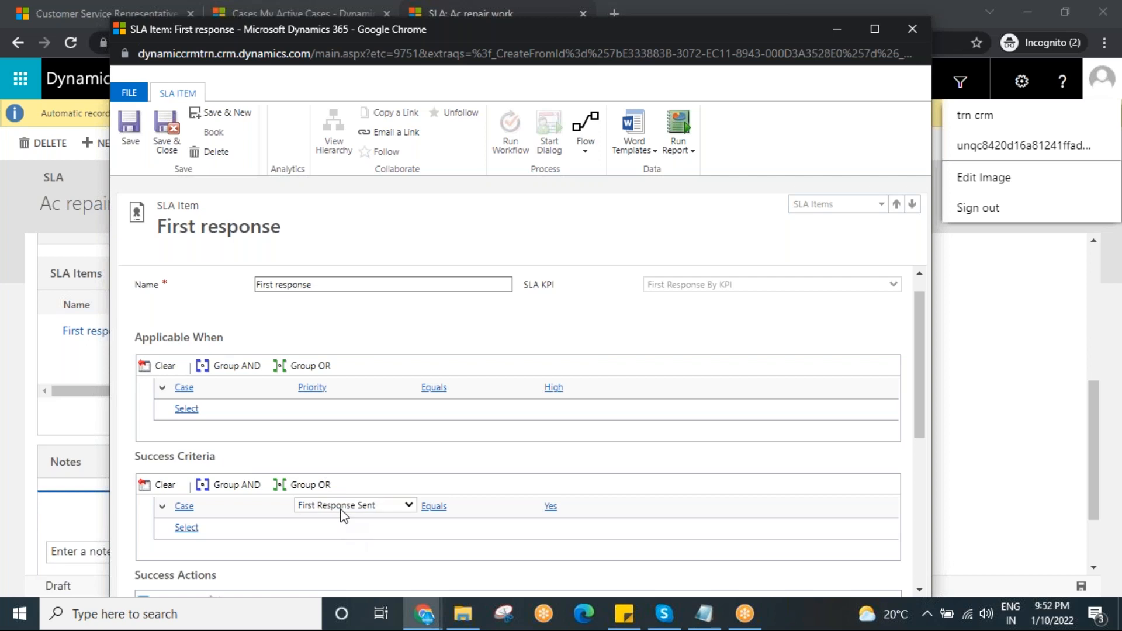
left_click(433, 507)
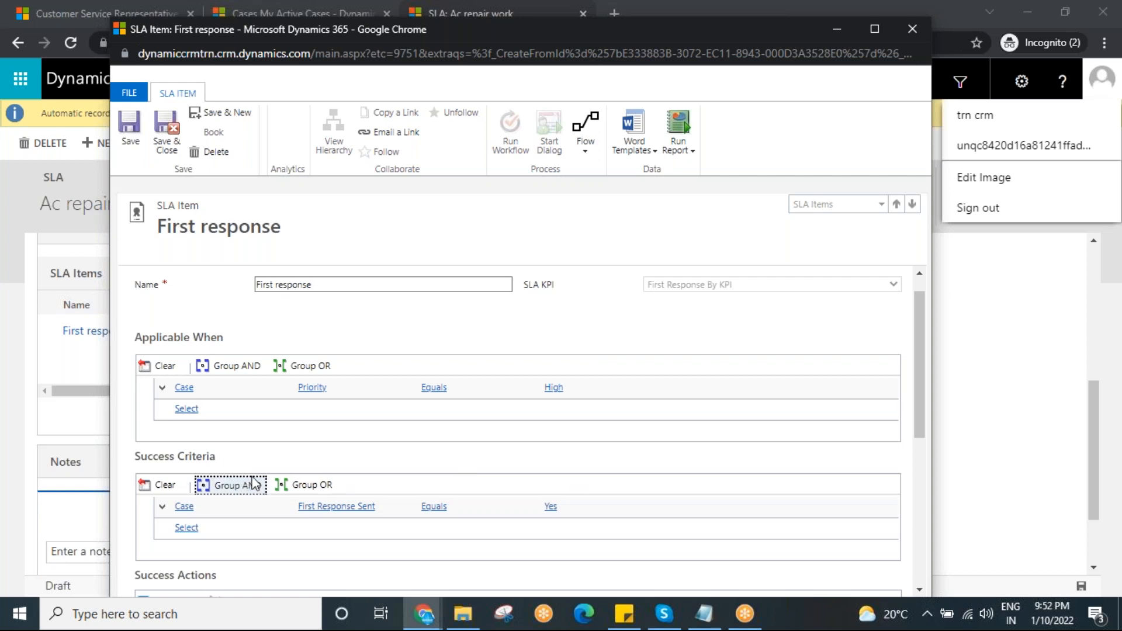
left_click(231, 486)
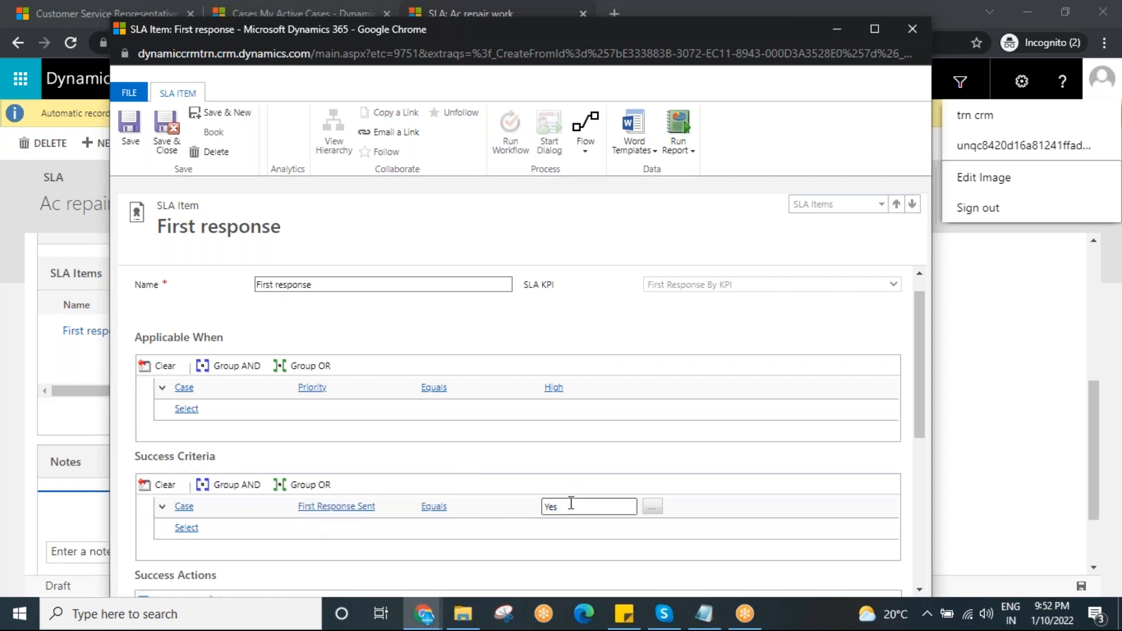
scroll(518, 506, "down", 2)
scroll(517, 505, "down", 4)
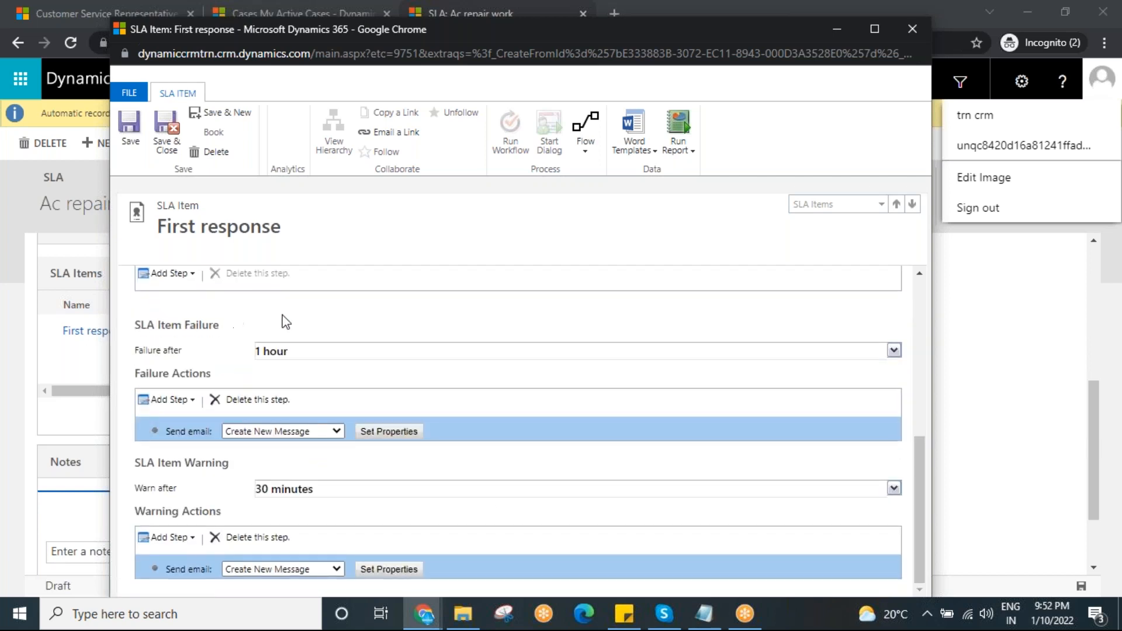
scroll(416, 398, "up", 6)
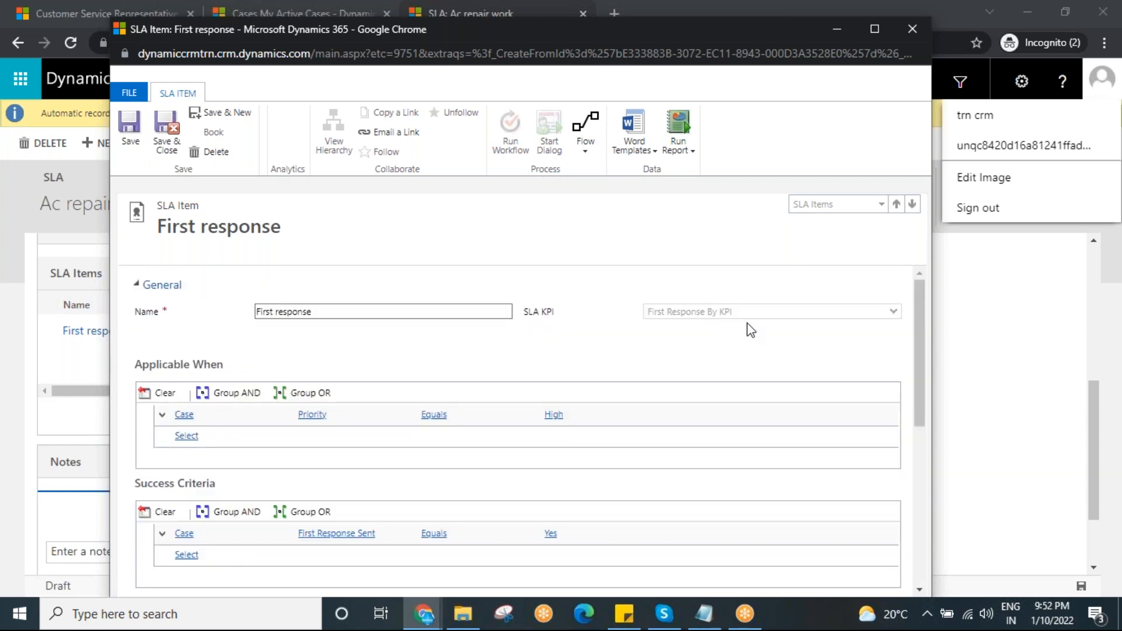
- Save and close the First response SLA item, back on the Ac repair work SLA
left_click(167, 132)
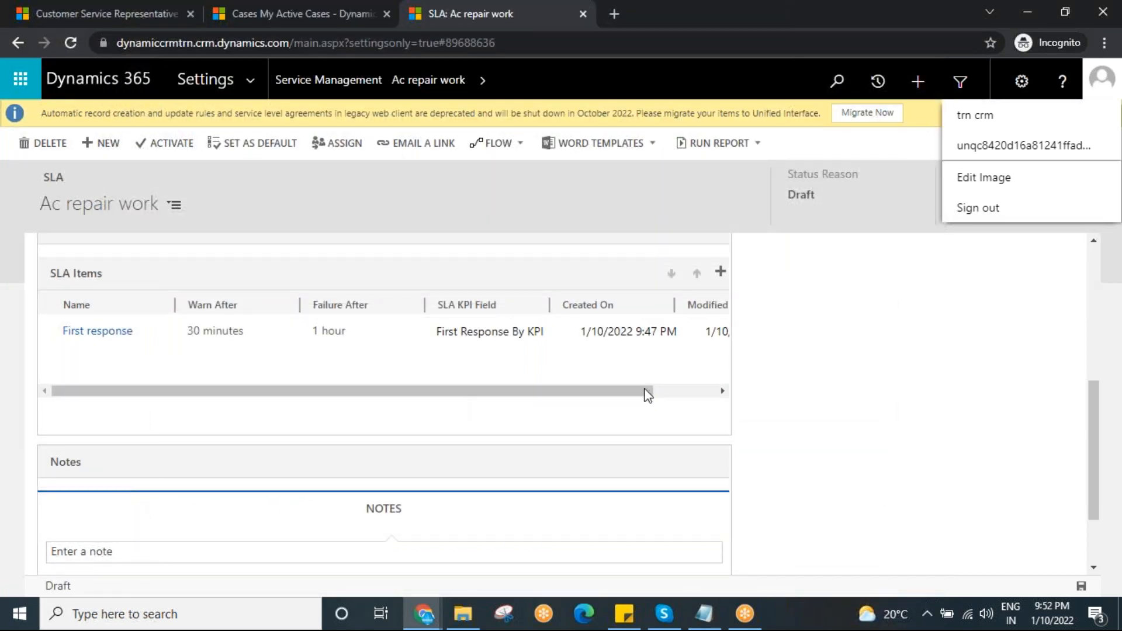
scroll(791, 357, "down", 1)
scroll(358, 455, "up", 3)
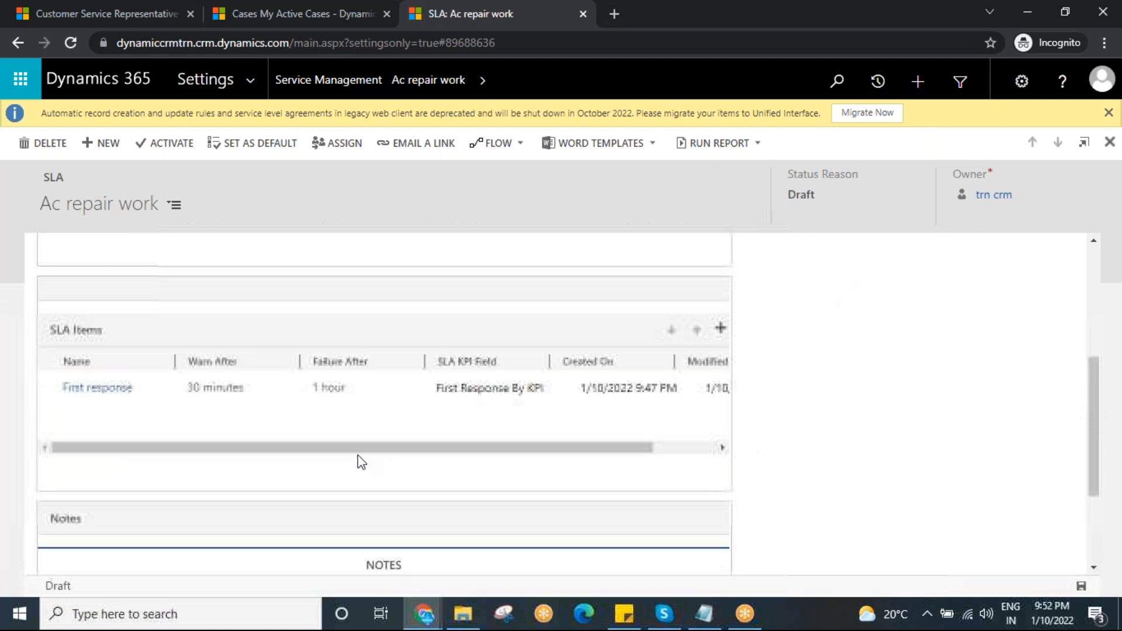
scroll(362, 453, "up", 1)
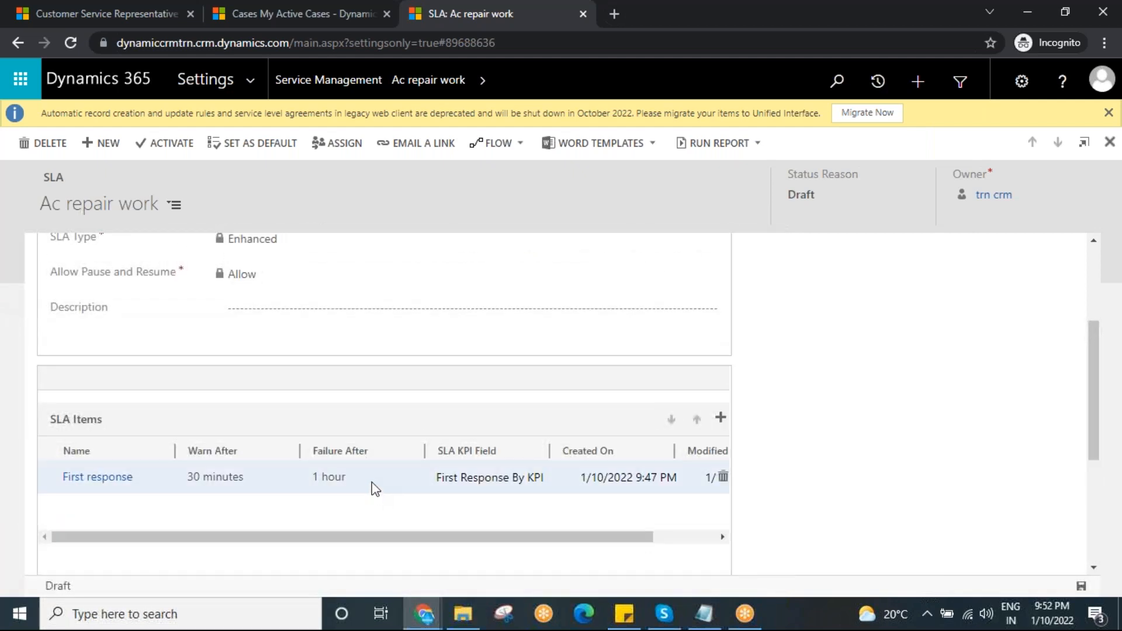
scroll(349, 383, "up", 3)
scroll(348, 382, "down", 4)
scroll(353, 384, "down", 2)
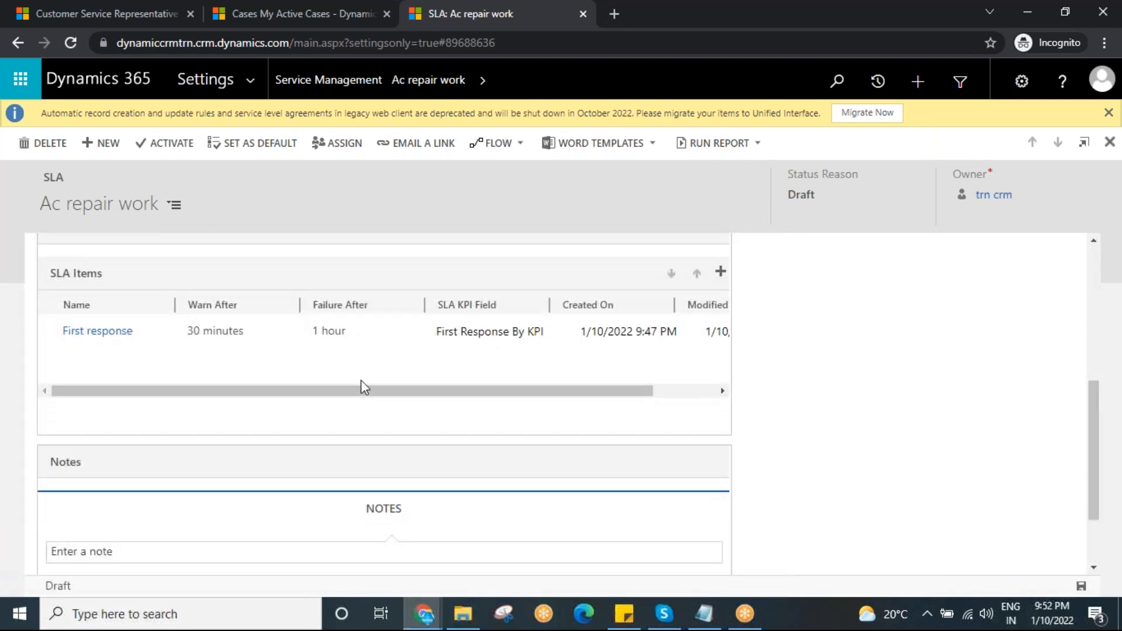
scroll(376, 389, "up", 3)
- In Notepad, put blank lines after the acknowledge line and capitalise the note to 'Resolution----48'
left_click(706, 622)
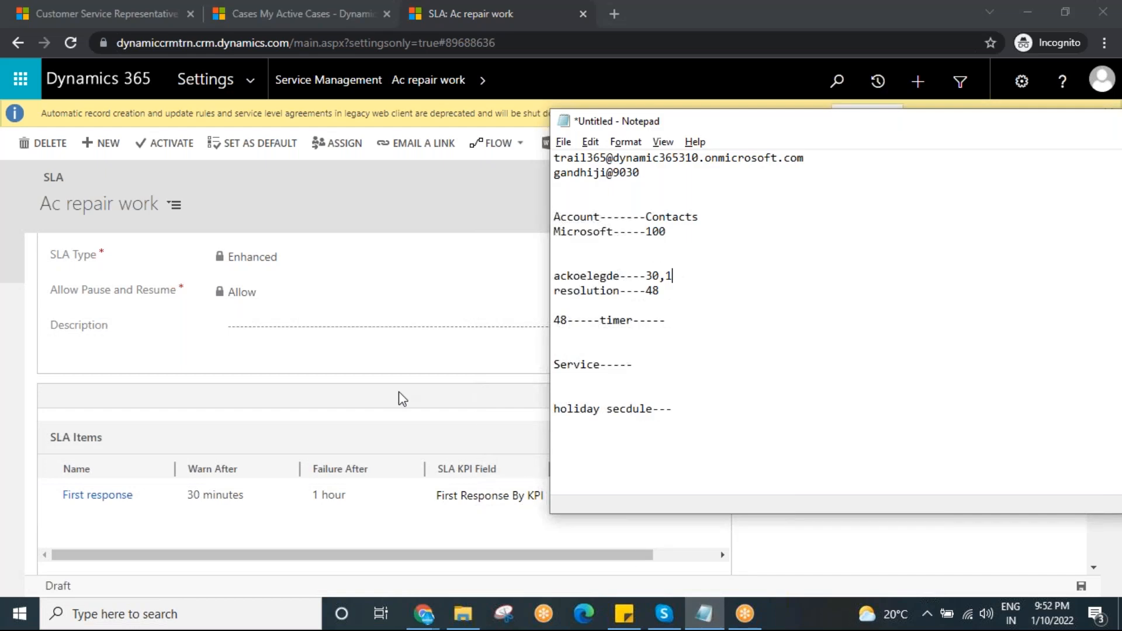
left_click_drag(661, 290, 538, 276)
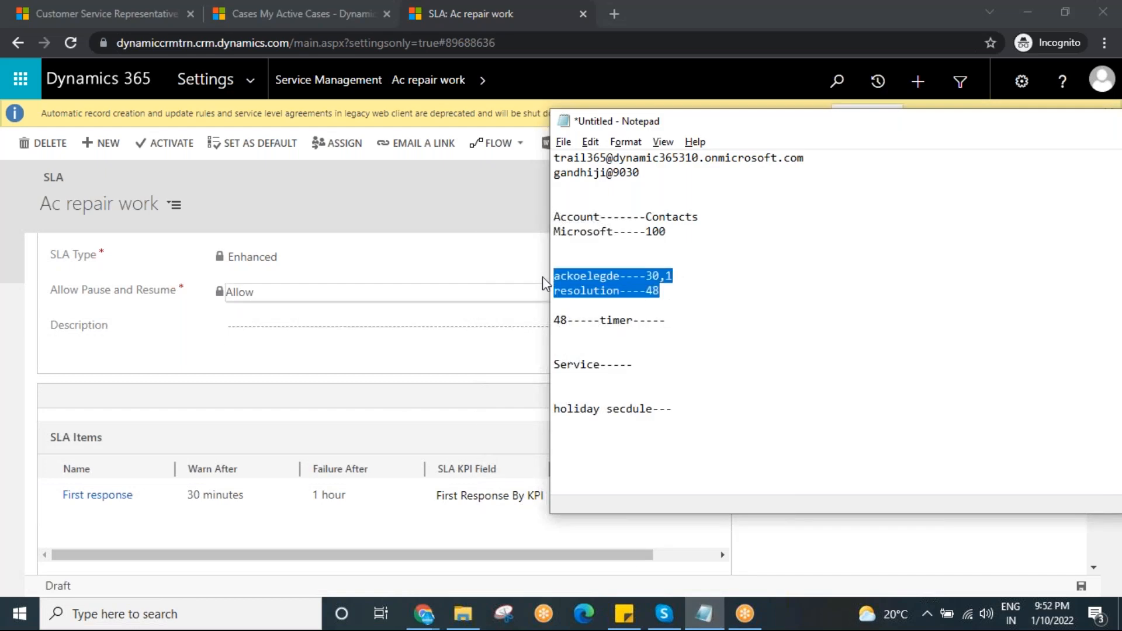
left_click(681, 276)
key("Return")
key("Return")
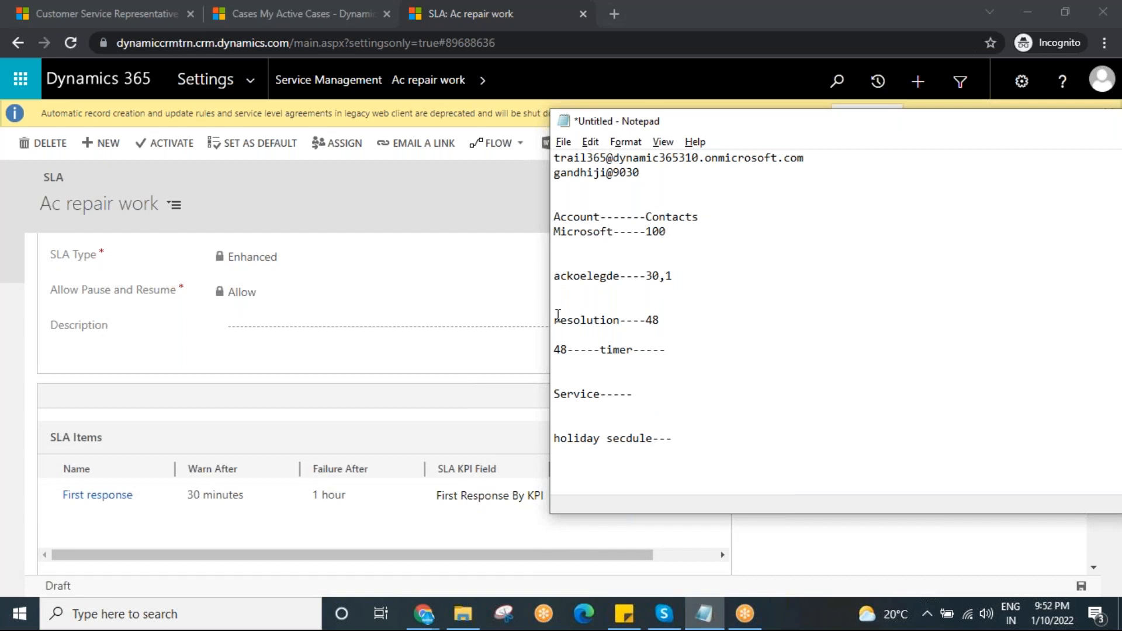
left_click_drag(554, 315, 559, 315)
type("R")
left_click(659, 317)
- Move the Notepad window to the left and minimize it
left_click_drag(787, 130, 385, 168)
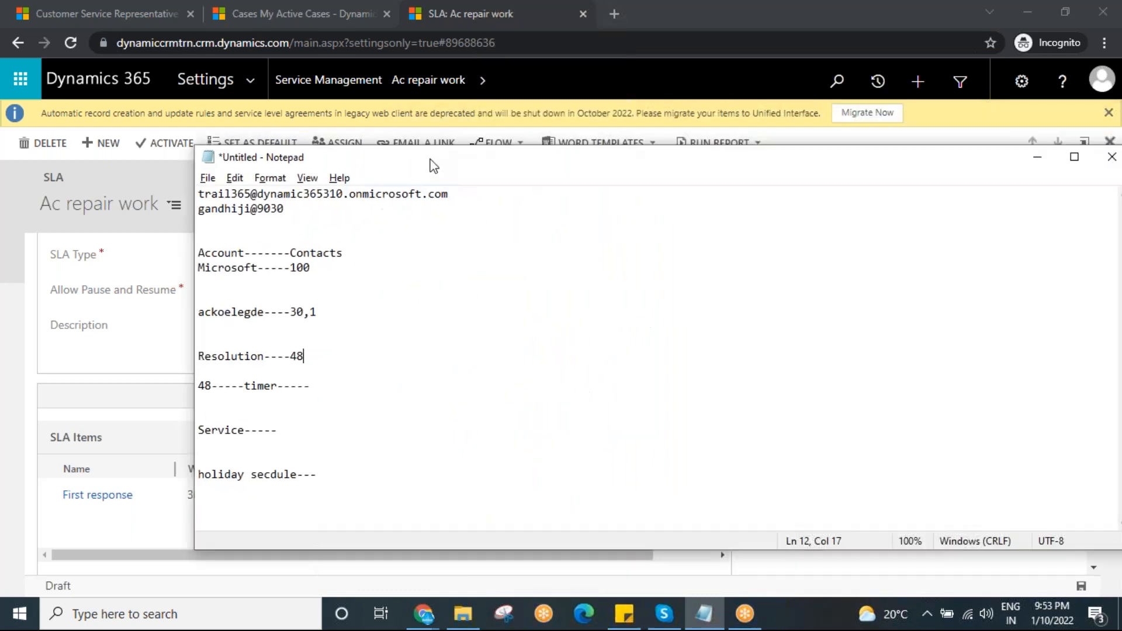
left_click_drag(819, 165, 719, 154)
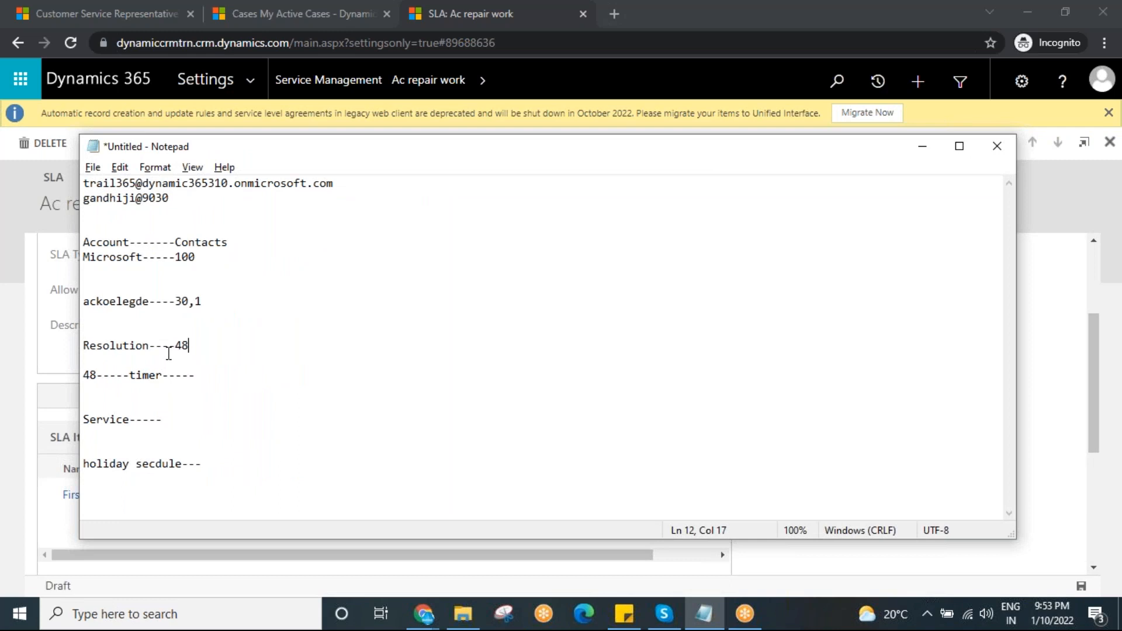
left_click(923, 145)
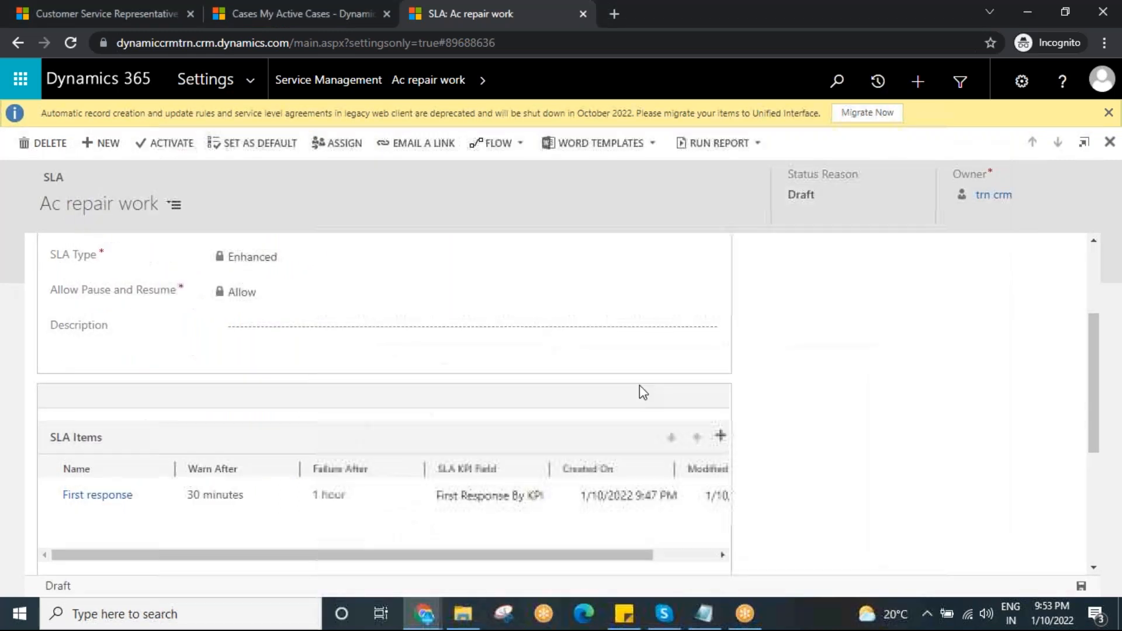
- Add a new item to the Ac repair work SLA with SLA KPI set to Resolve By KPI
left_click(722, 437)
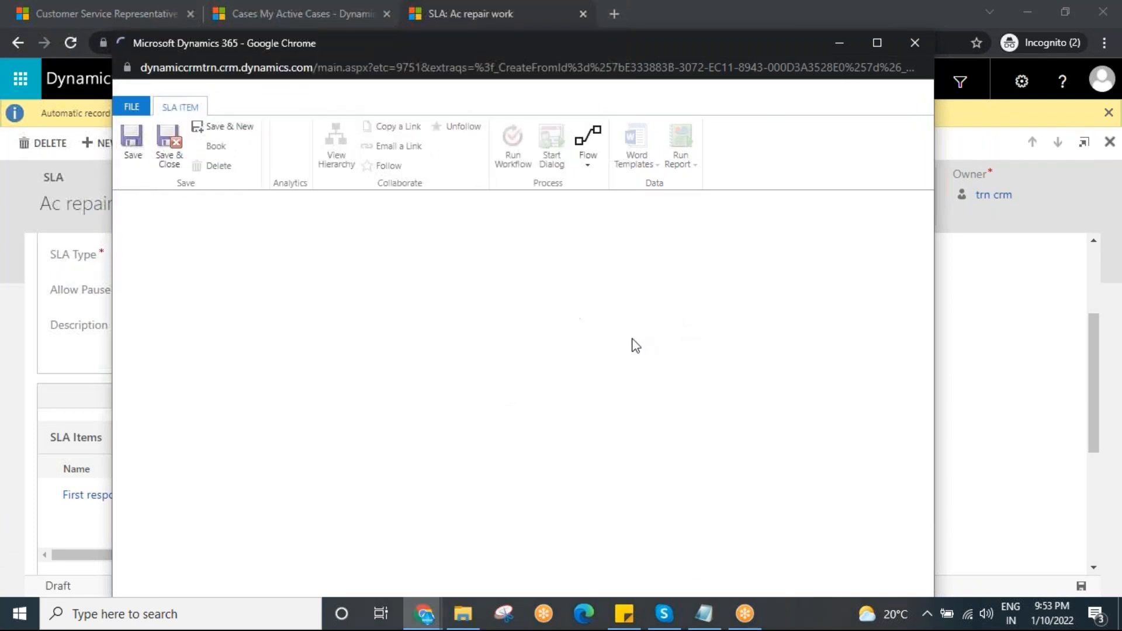
left_click(682, 317)
left_click(667, 337)
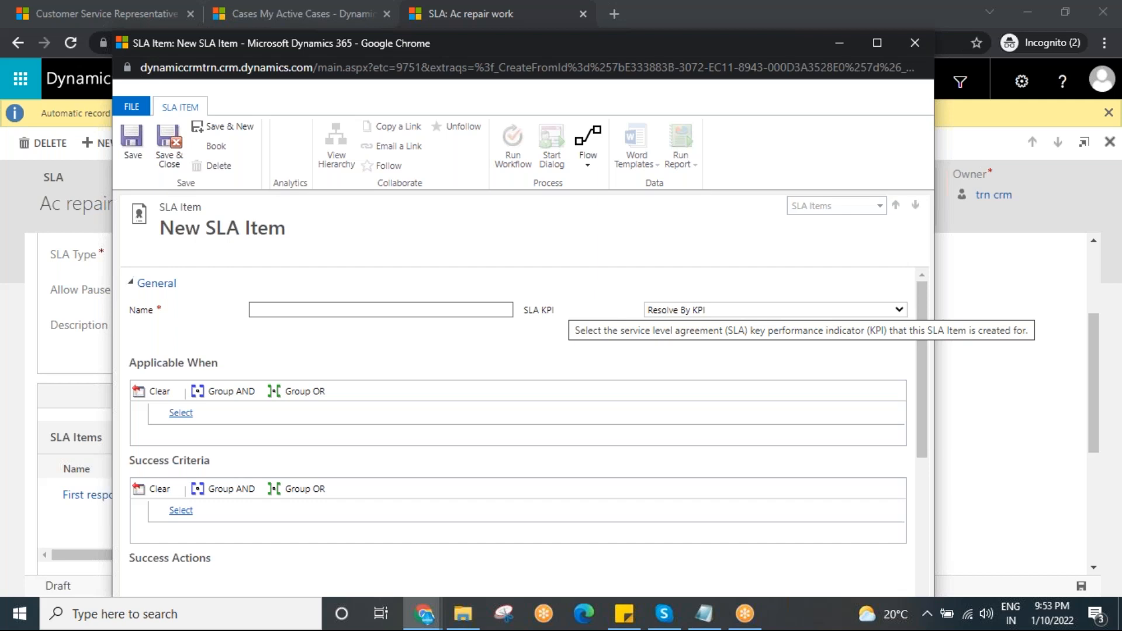
scroll(459, 429, "down", 5)
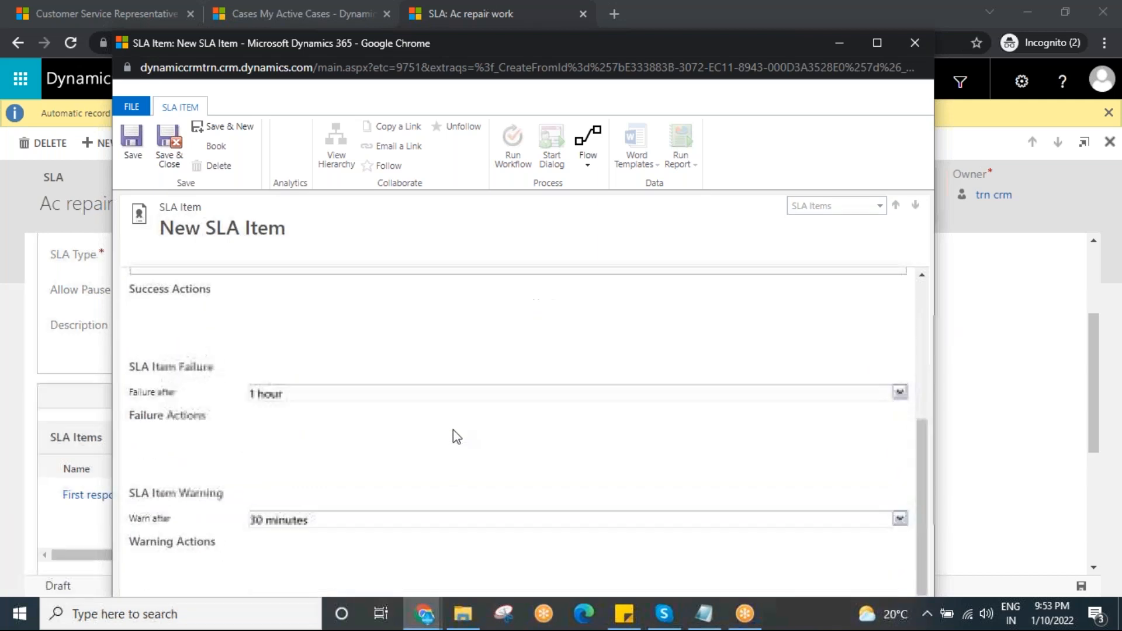
scroll(317, 422, "up", 5)
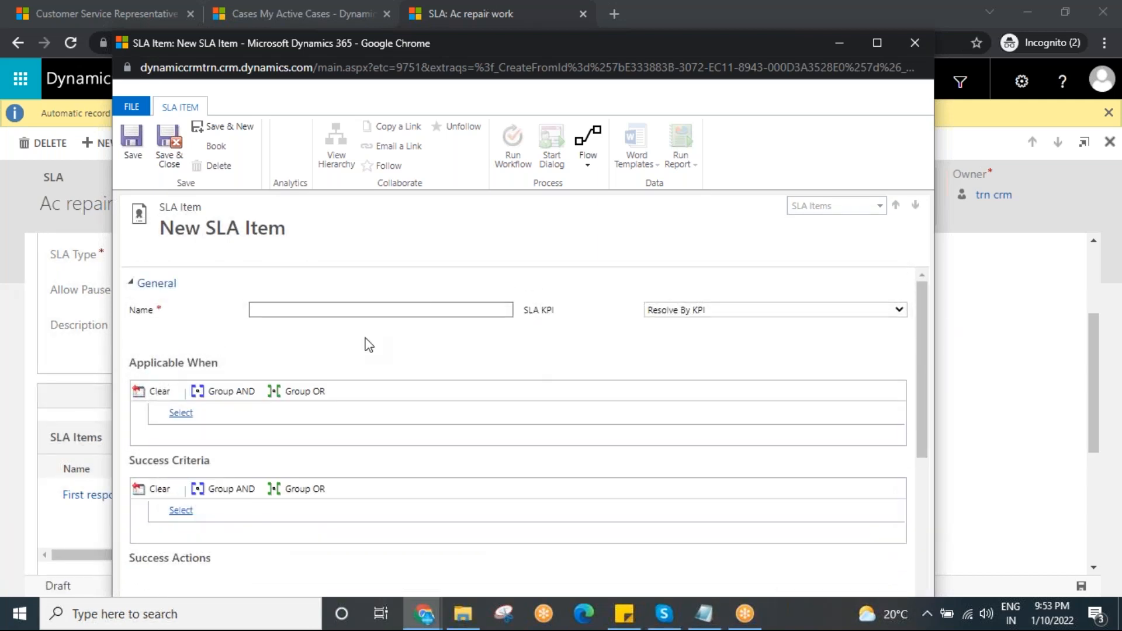
scroll(509, 291, "down", 5)
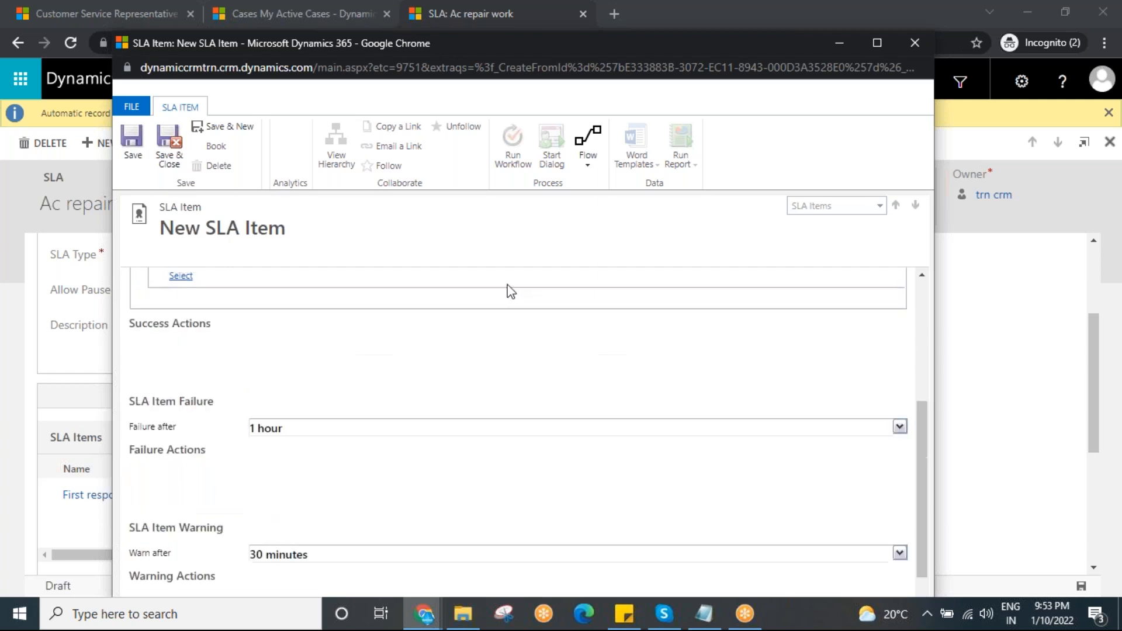
scroll(363, 352, "up", 5)
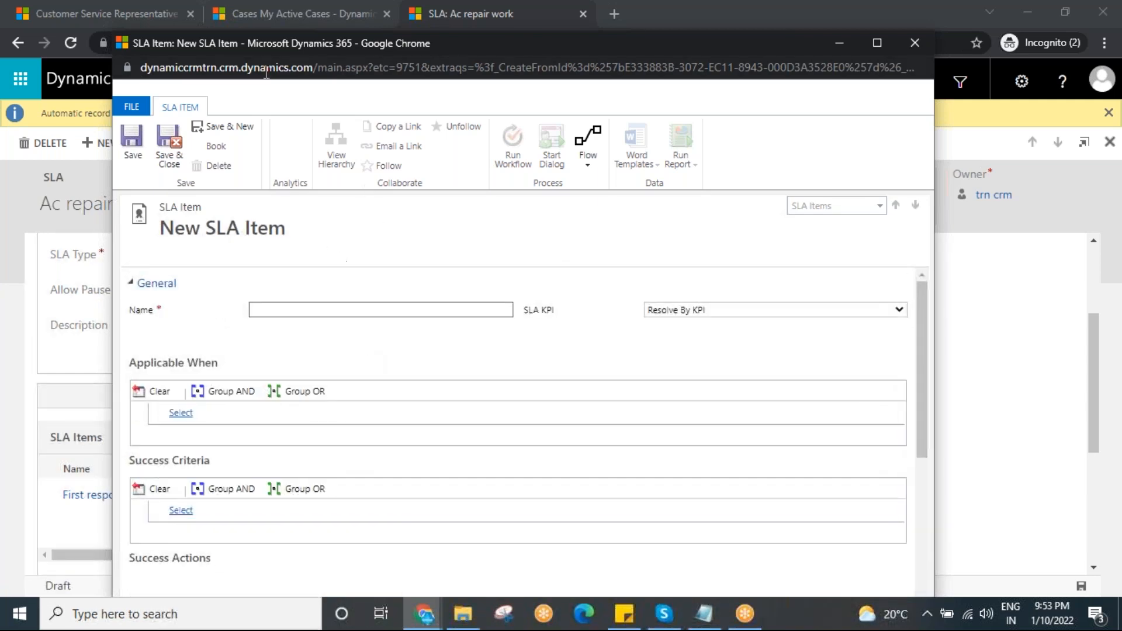
left_click_drag(218, 51, 206, 158)
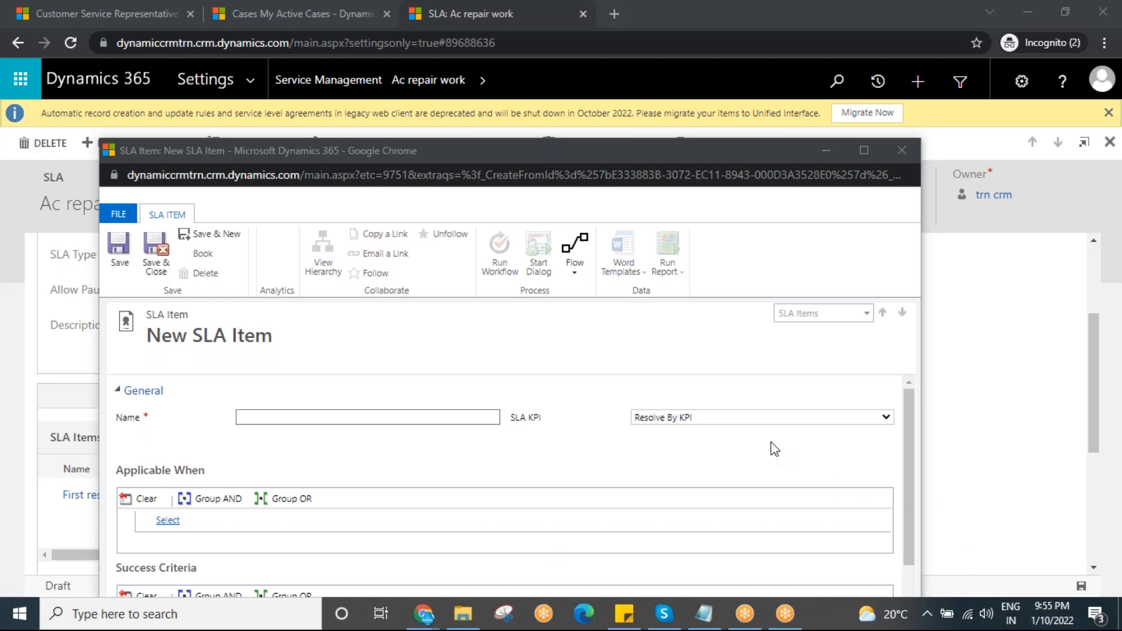
left_click_drag(554, 147, 531, 141)
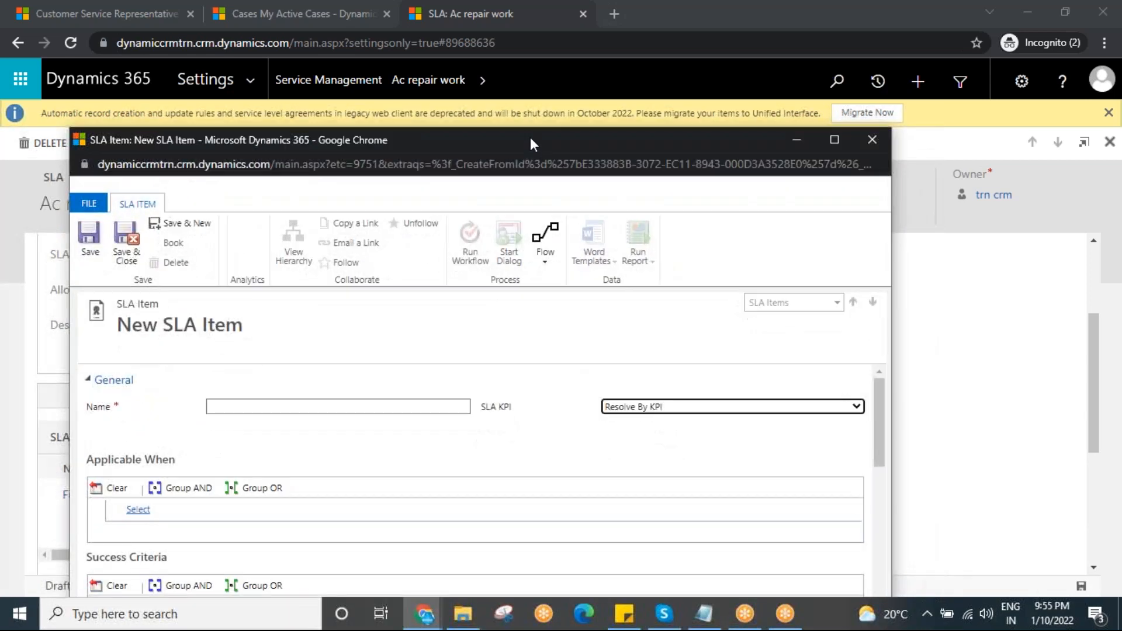